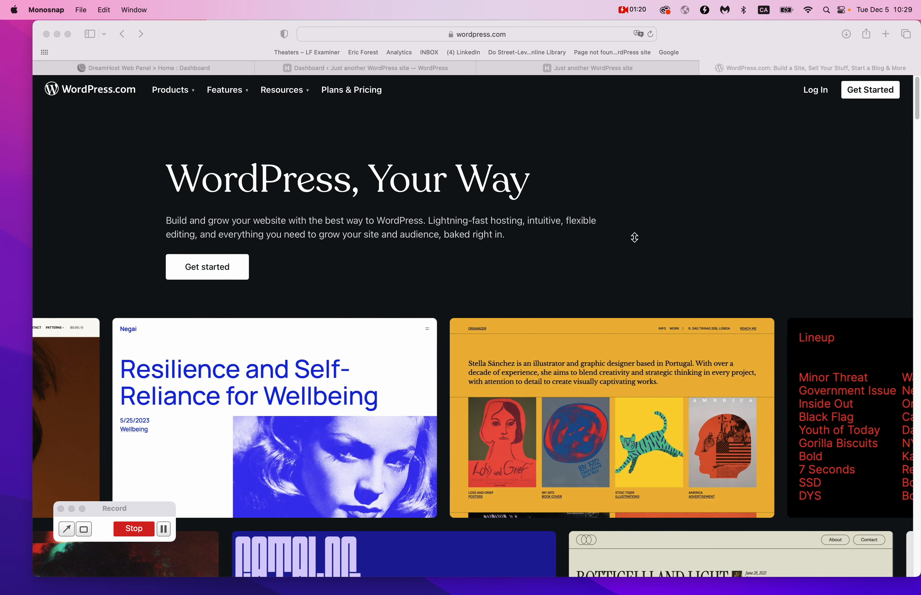
Open the WordPress.com Plans & Pricing page and show prices billed monthly.
left_click(360, 93)
left_click(350, 91)
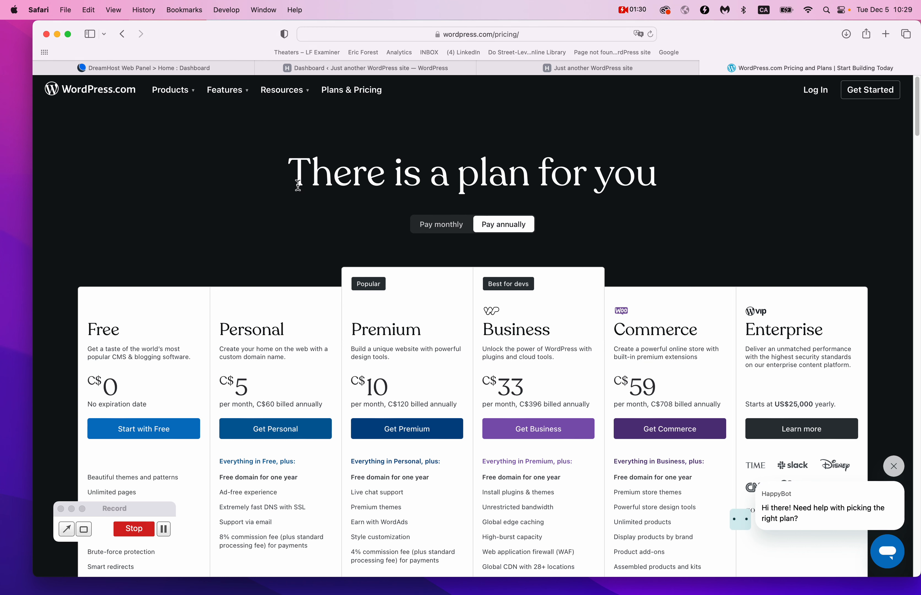
left_click(443, 225)
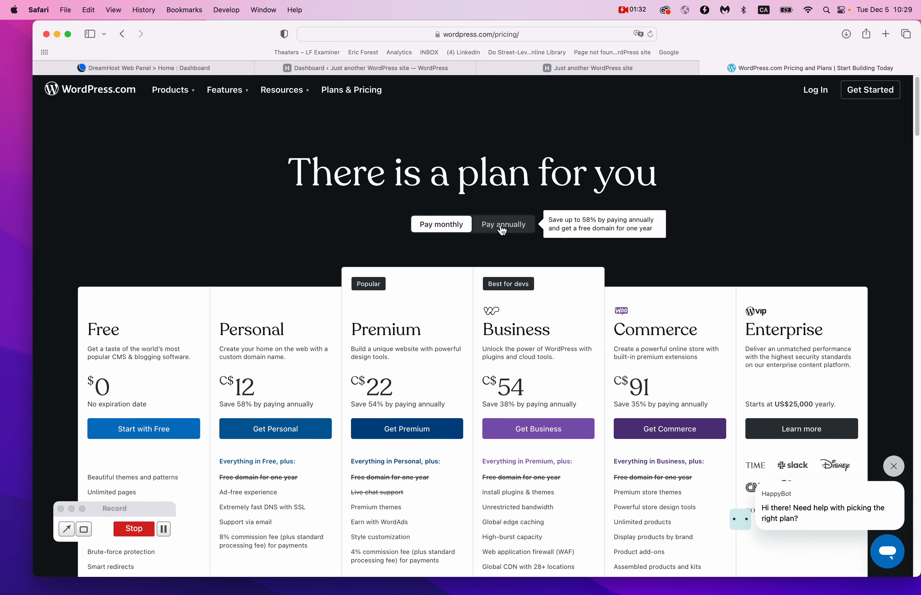
scroll(502, 231, "down", 2)
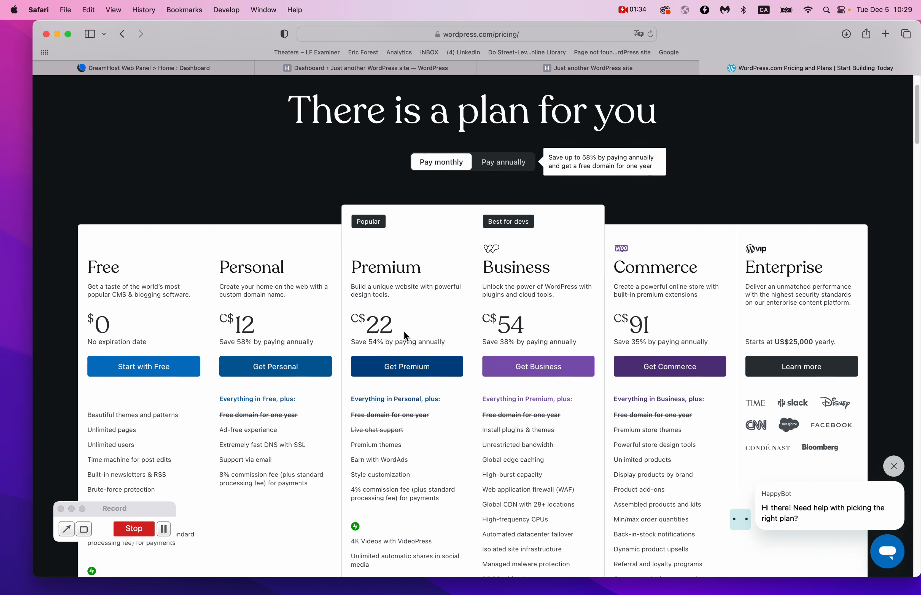
Switch the plan prices back to annual billing and scroll through the plans.
left_click(507, 165)
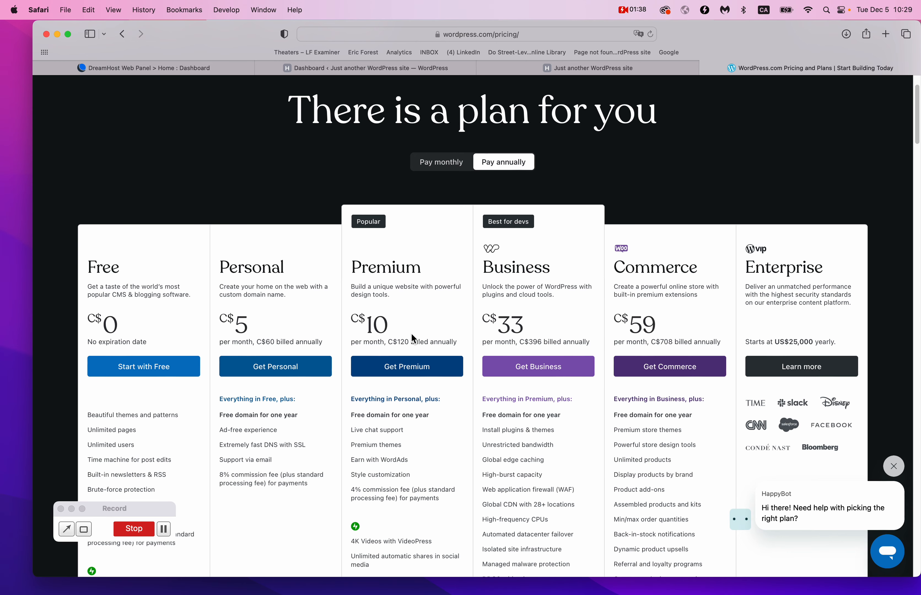
scroll(411, 333, "down", 5)
scroll(305, 314, "up", 1)
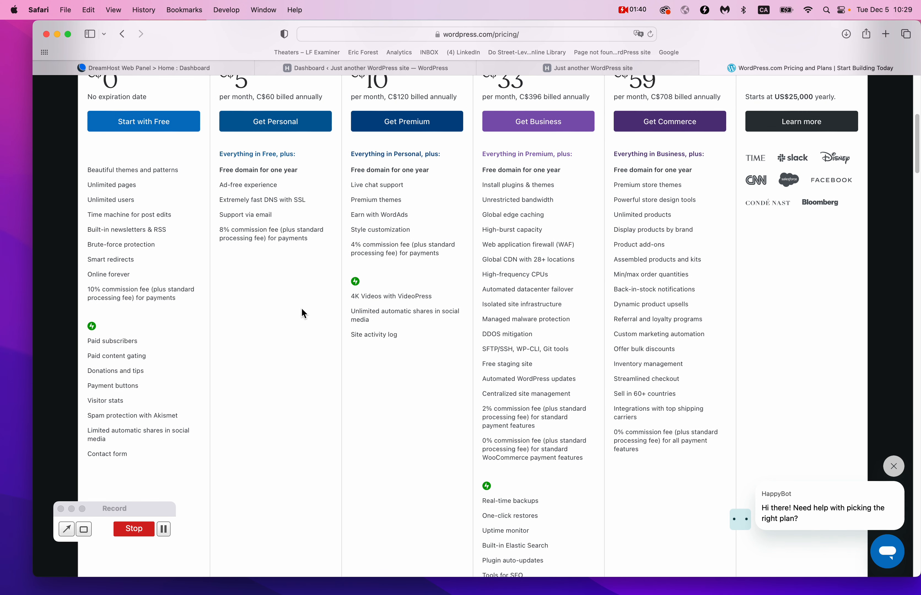
scroll(305, 314, "up", 2)
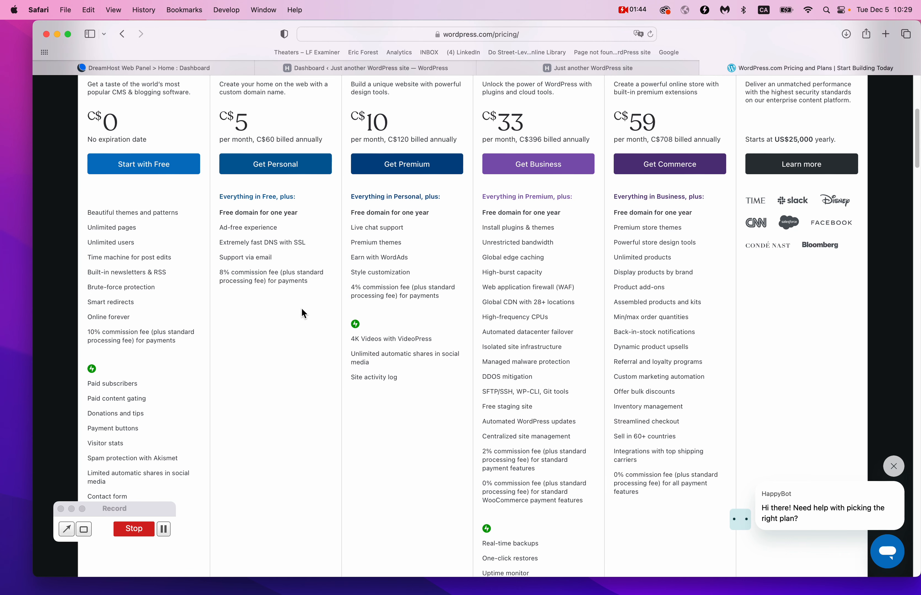
scroll(305, 314, "up", 1)
scroll(304, 313, "up", 1)
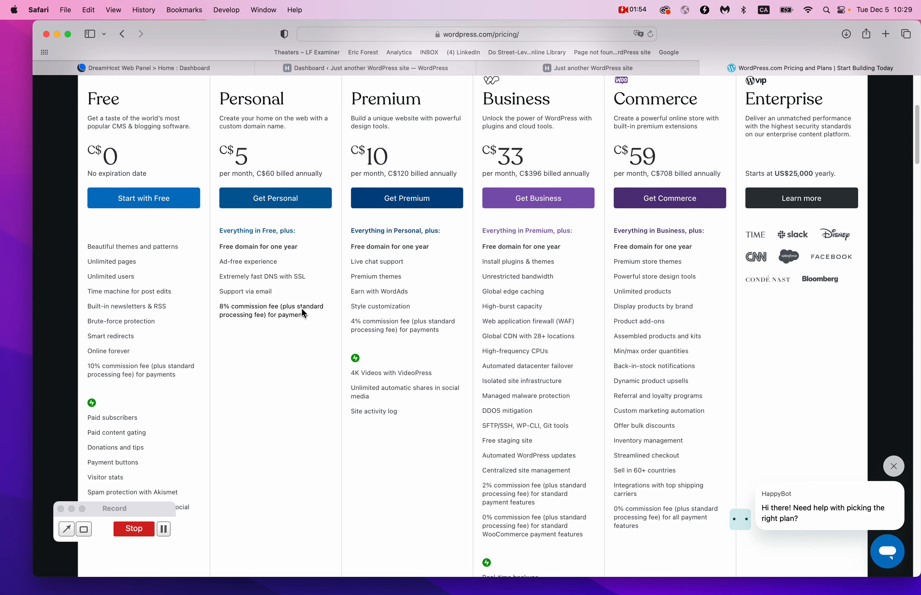
scroll(301, 308, "up", 3)
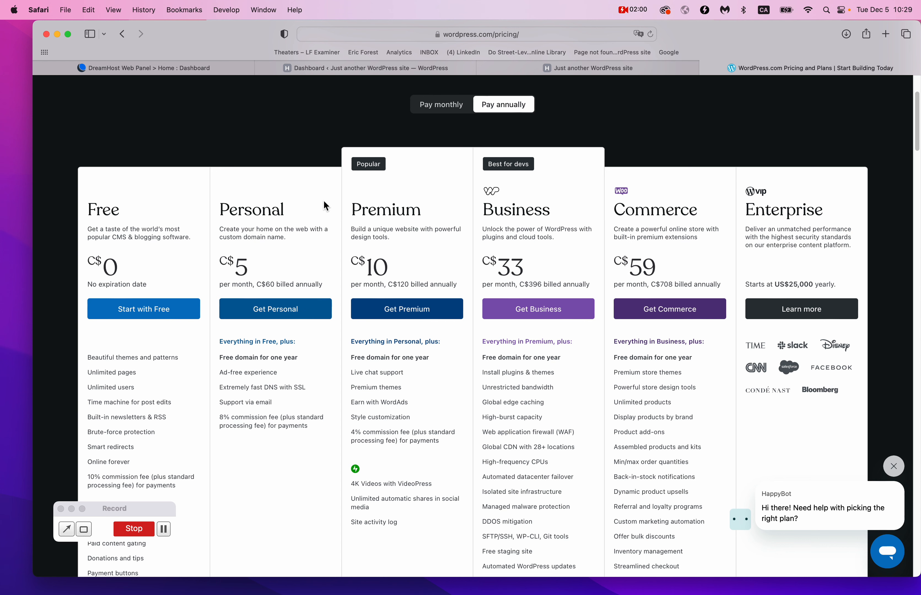
Return to monthly pricing: Personal C$12, Premium C$22, Business C$54, Commerce C$91.
left_click_drag(224, 191, 466, 224)
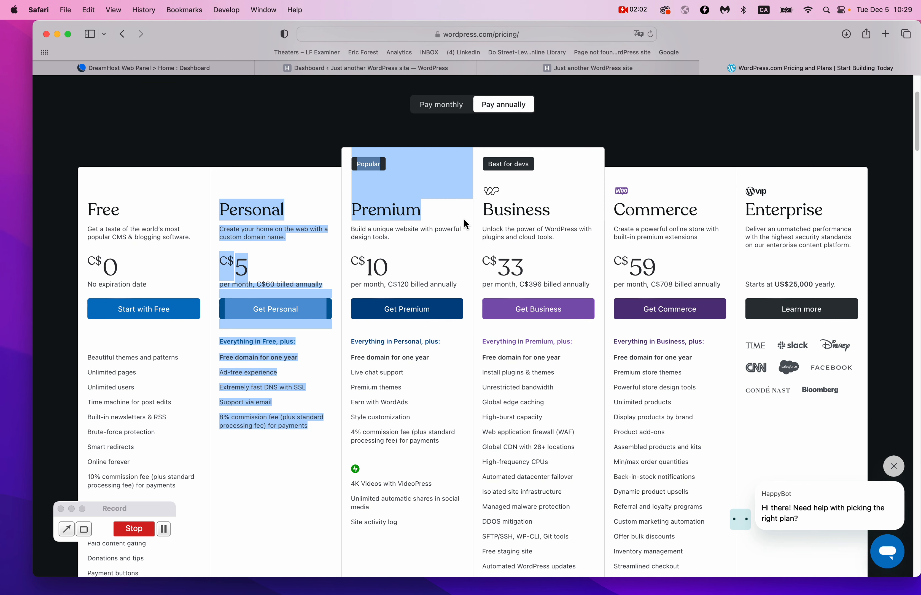
left_click(451, 106)
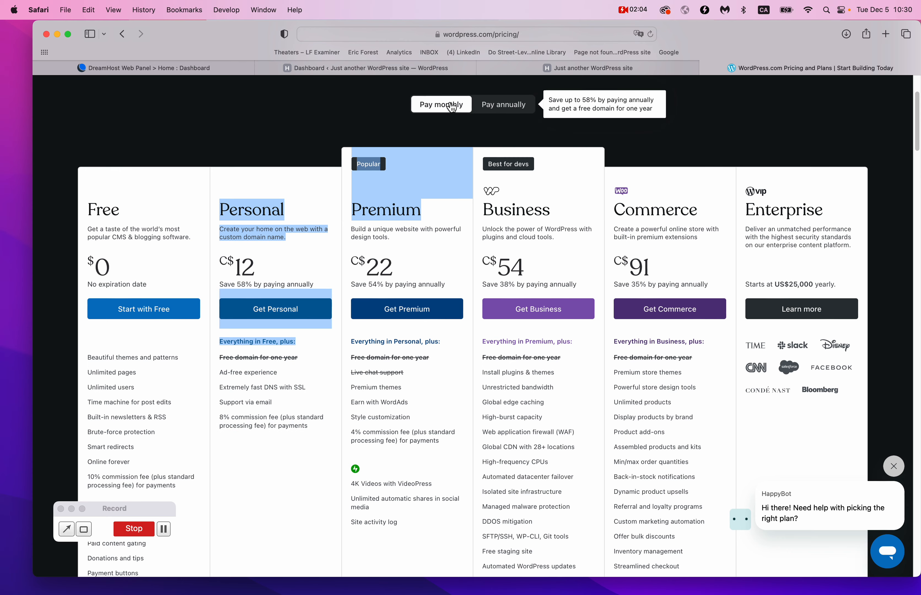
scroll(511, 238, "up", 3)
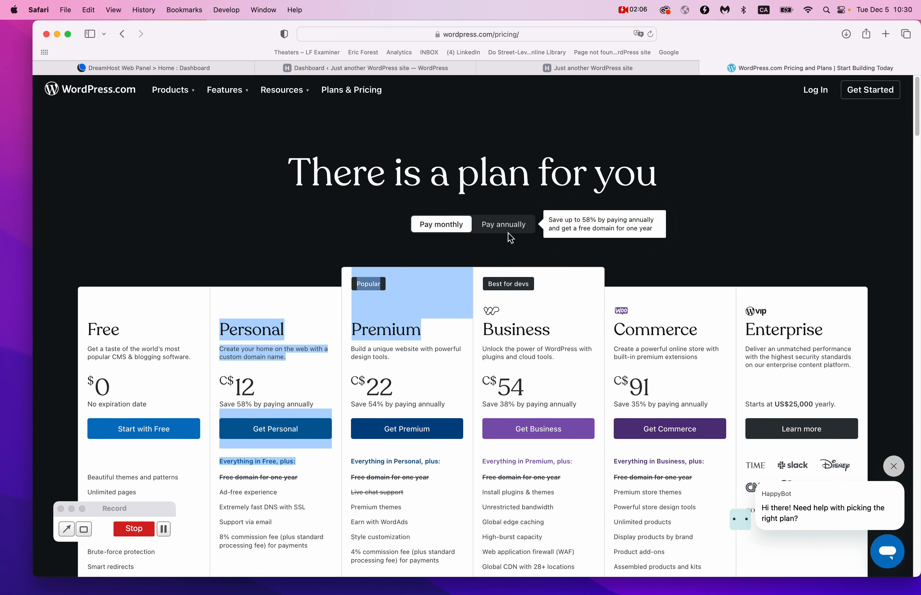
left_click(574, 37)
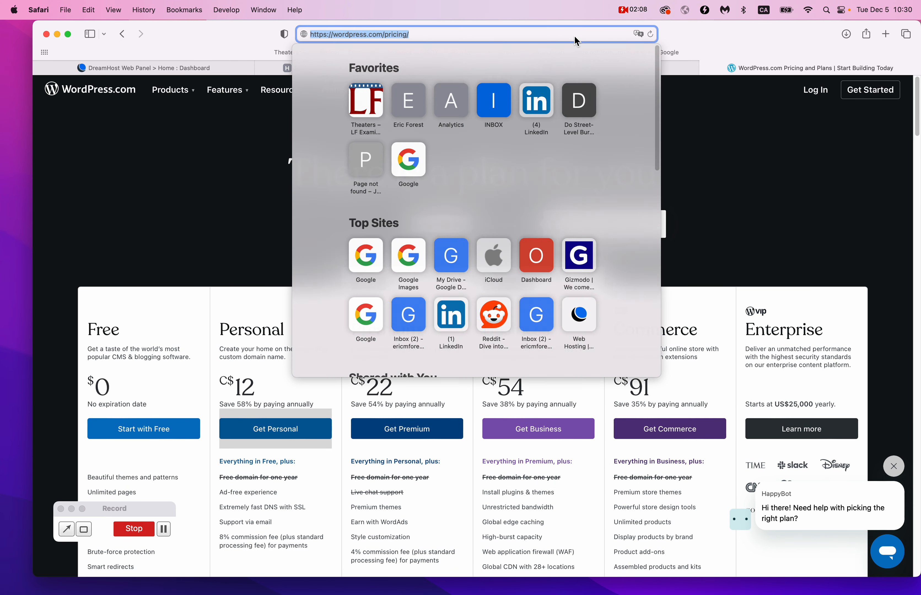
Load the DreamHost website and open its WordPress Basic hosting page.
type("dream")
key("Return")
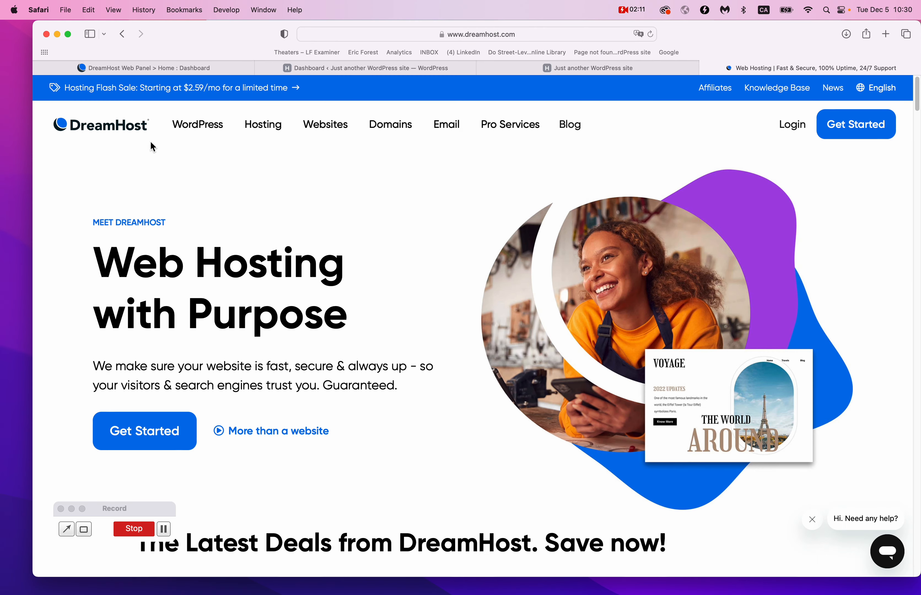
mouse_move(217, 133)
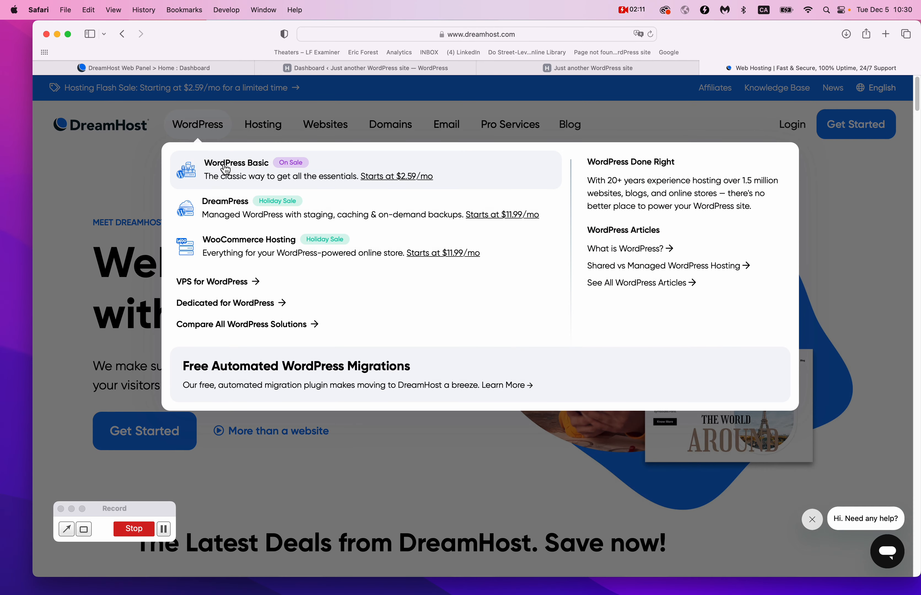
left_click(229, 171)
scroll(437, 312, "down", 10)
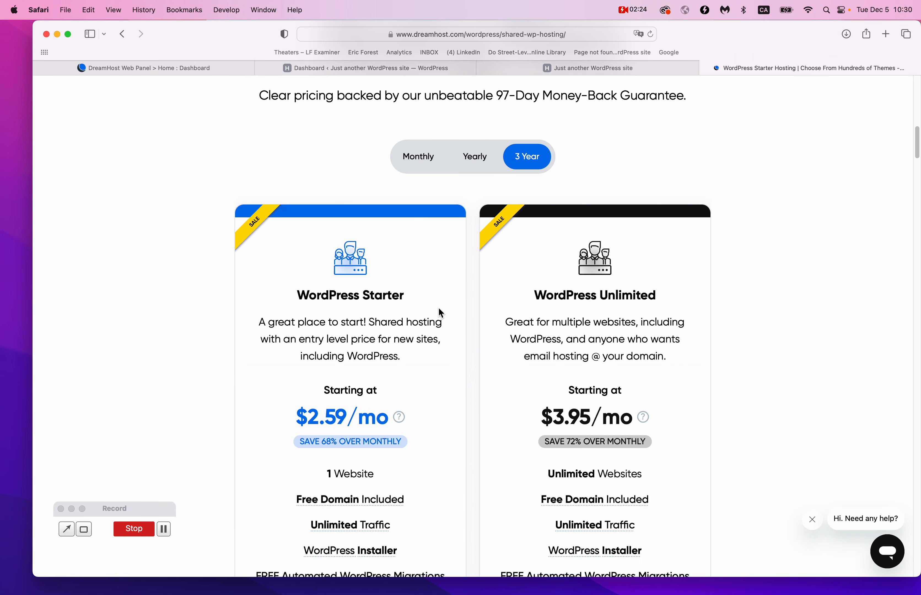
scroll(437, 310, "up", 3)
Compare yearly and monthly billing, ending on monthly: Starter $4.95/mo, Unlimited $8.95/mo.
left_click(479, 140)
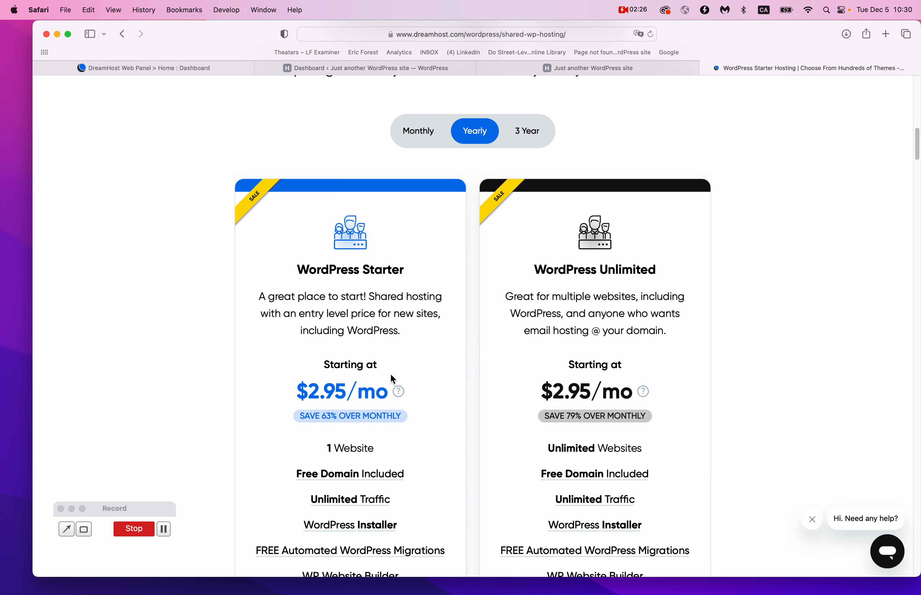
scroll(392, 379, "down", 2)
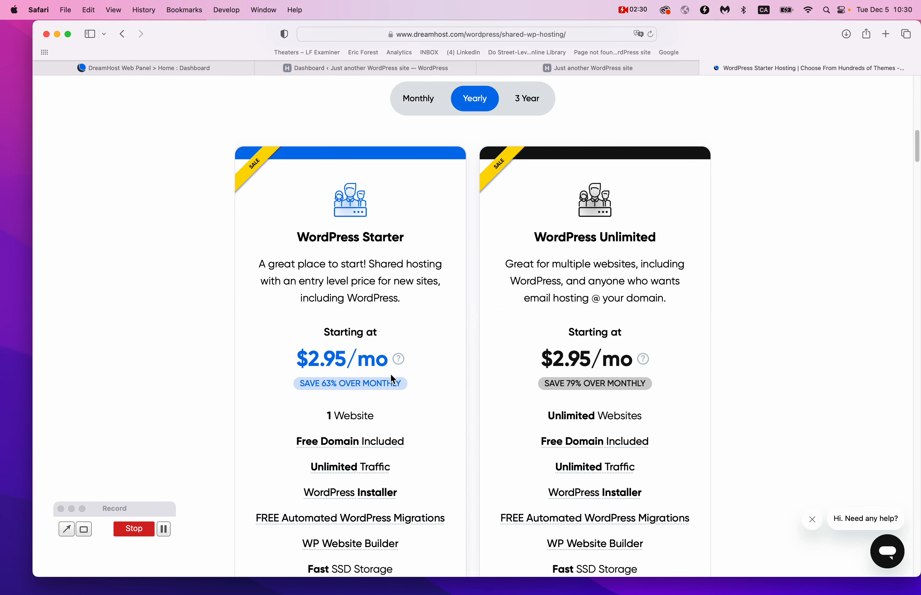
left_click(418, 99)
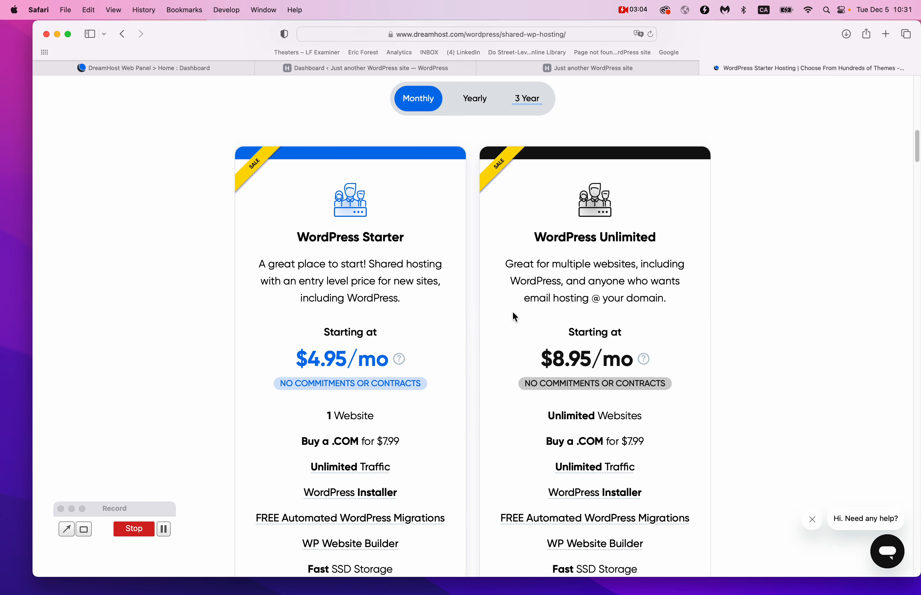
scroll(512, 316, "down", 5)
scroll(432, 249, "up", 4)
scroll(425, 256, "down", 5)
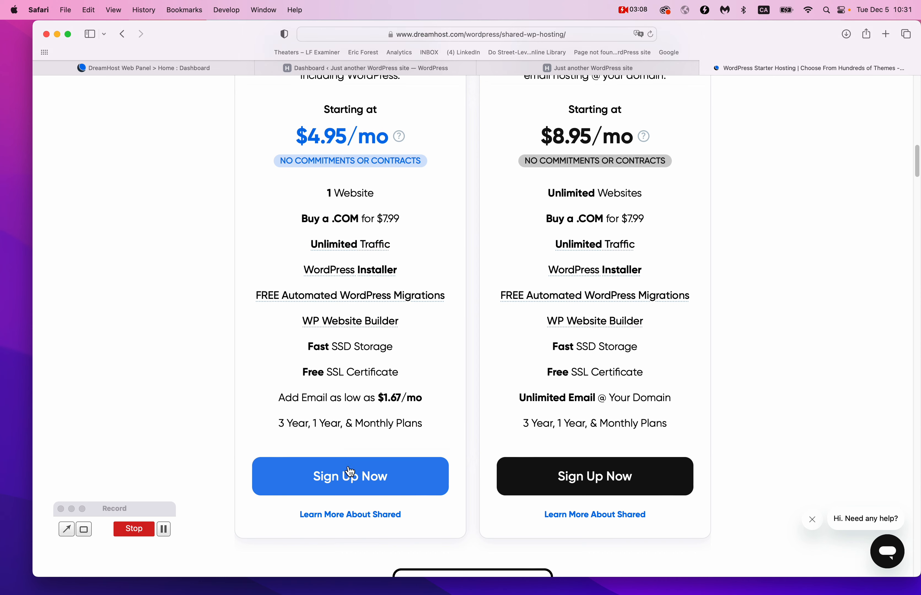
In the DreamHost Panel, close the Starter Hosting page and open the Websites list.
left_click(202, 68)
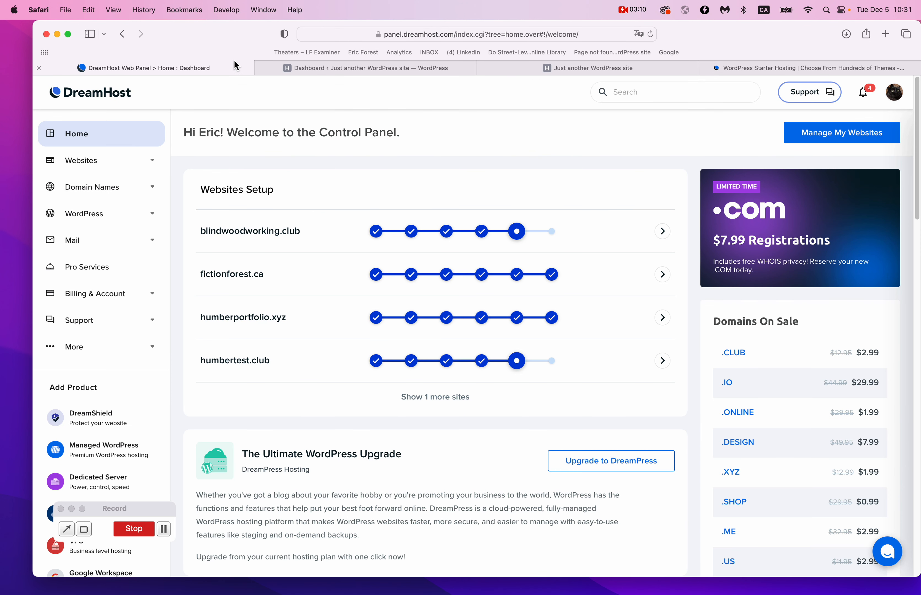
left_click(705, 68)
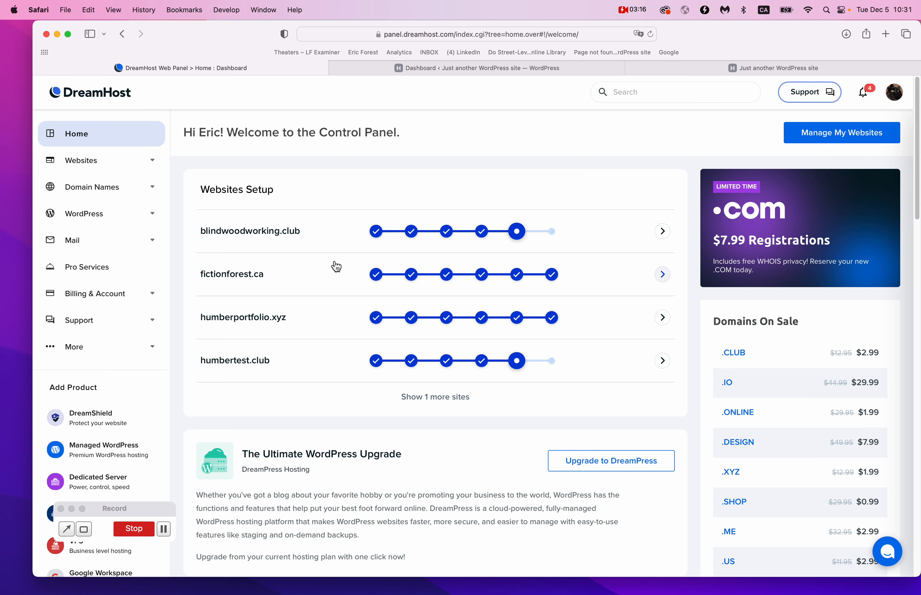
left_click(133, 160)
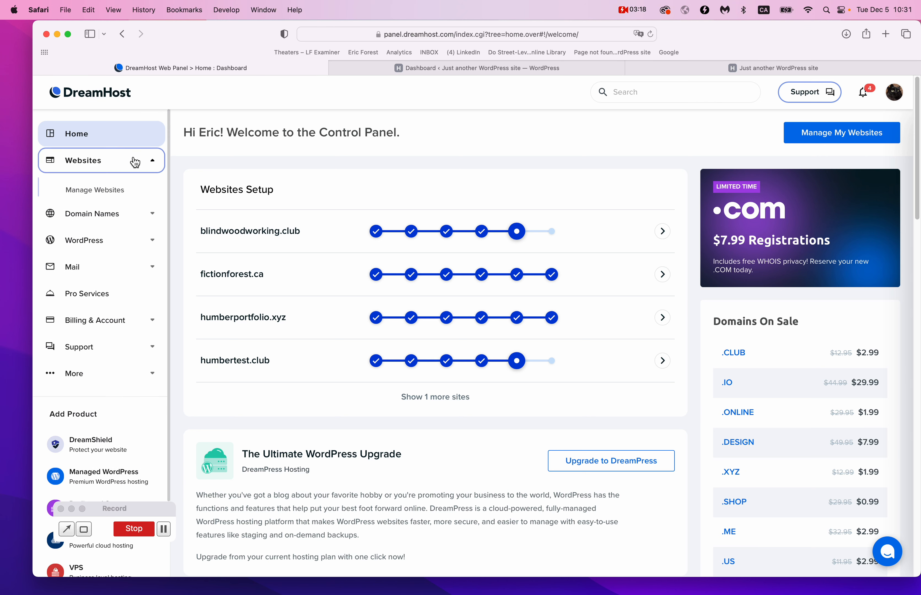
left_click(98, 194)
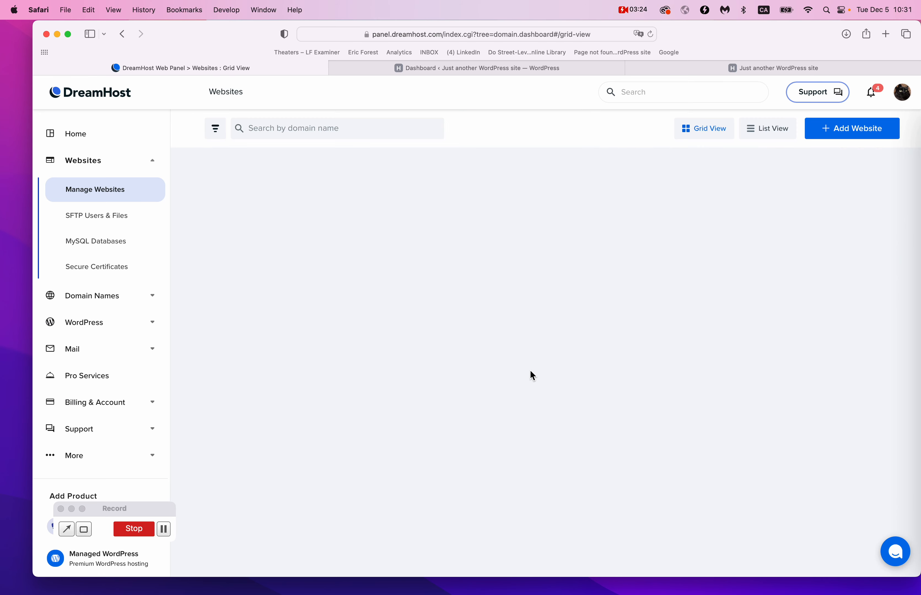
scroll(530, 372, "down", 10)
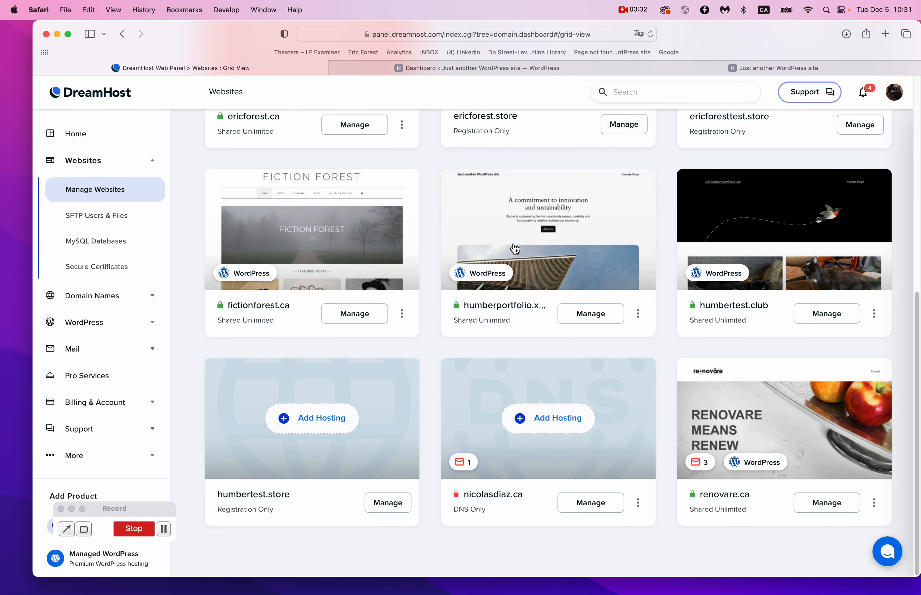
Open the humberportfolio.xyz management page and launch its WordPress login via Manage.
left_click(885, 34)
type("dreamhost.com")
key("Return")
mouse_move(191, 124)
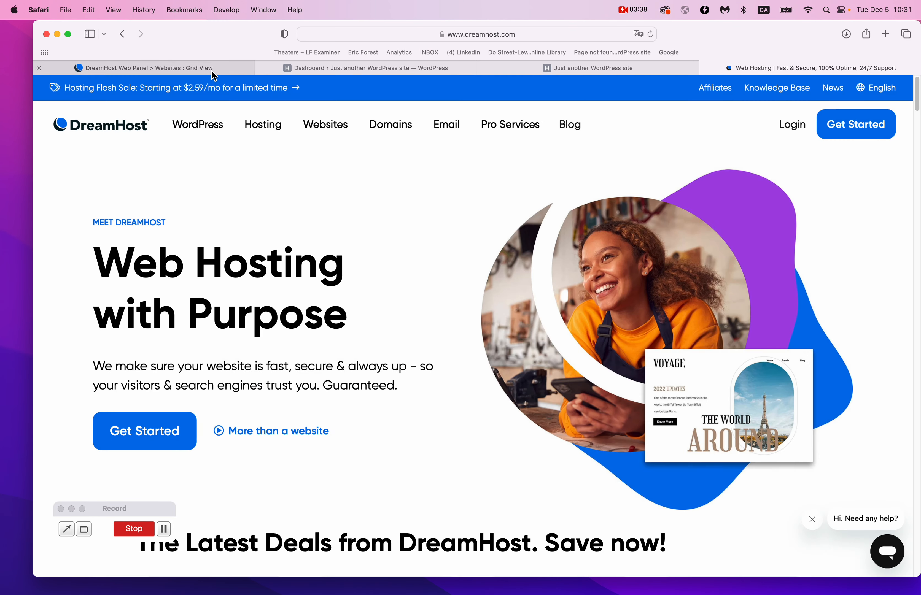
left_click(210, 68)
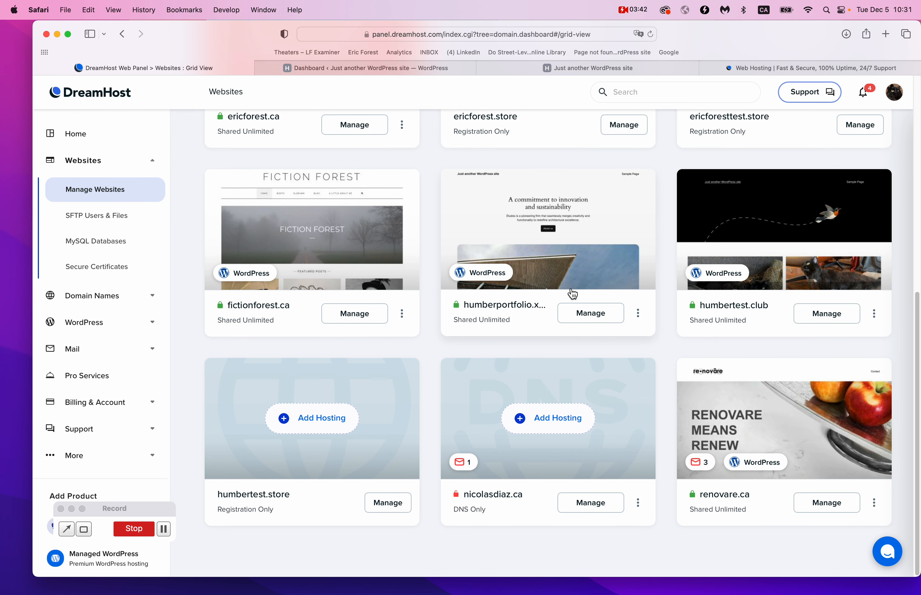
left_click(596, 315)
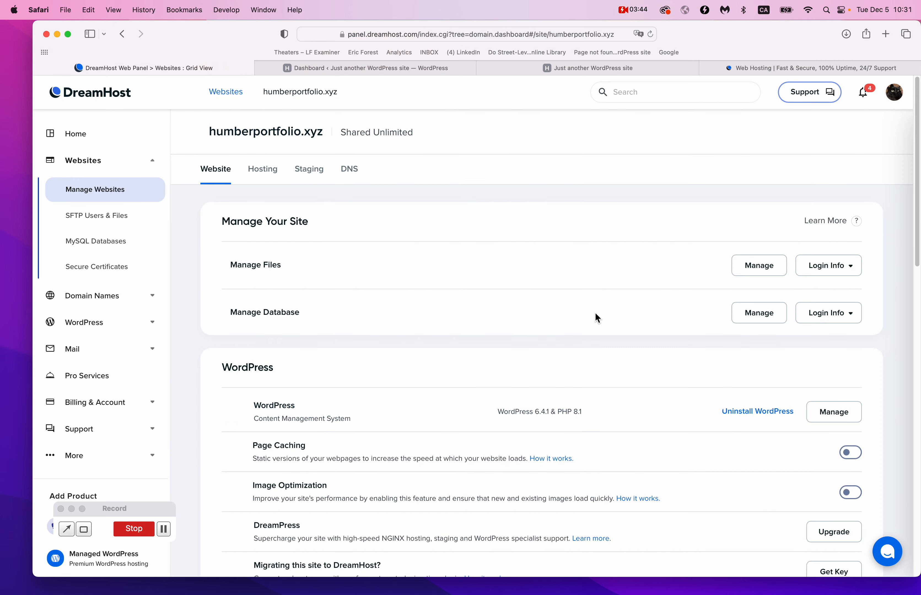
scroll(262, 384, "down", 3)
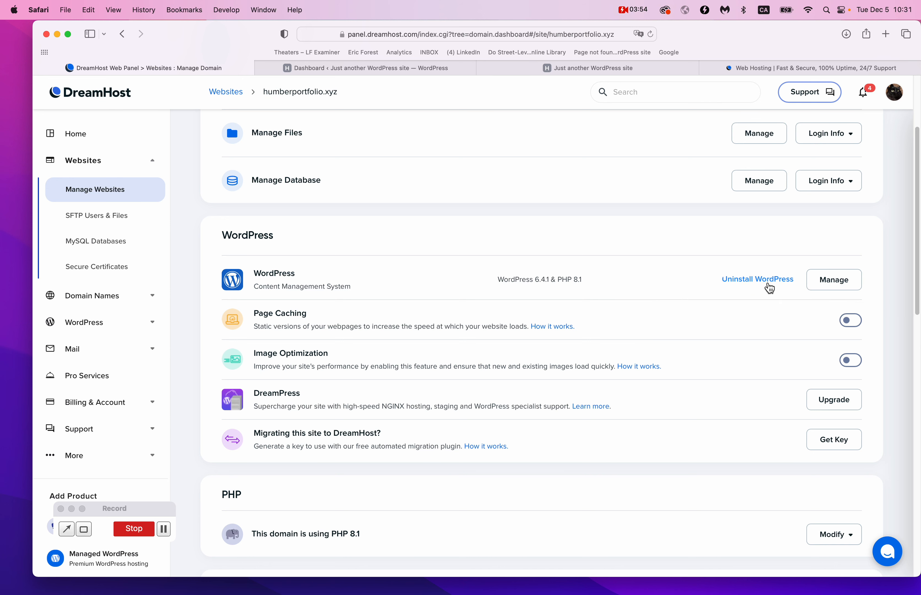
left_click(838, 286)
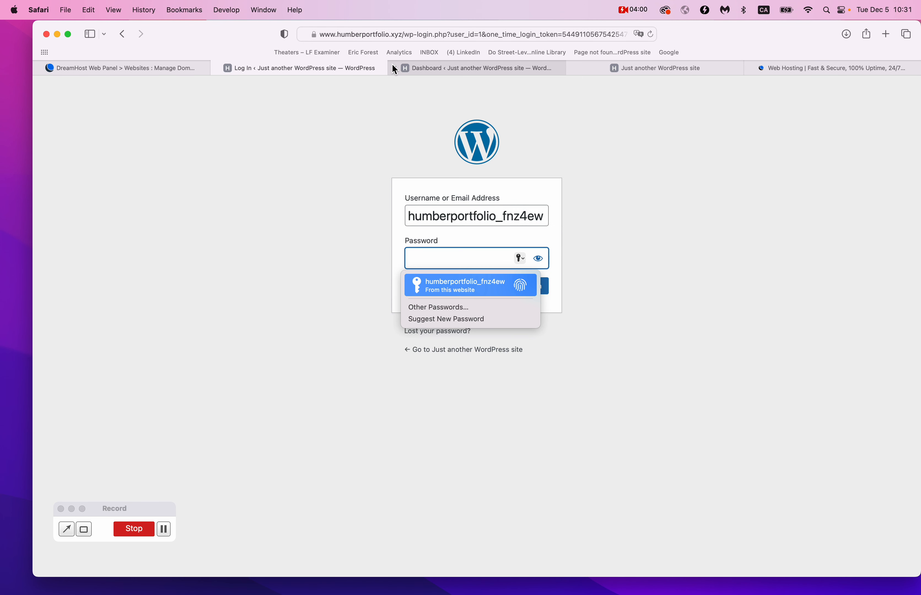
Replace the prefilled username with the account e-mail address.
left_click(396, 68)
double_click(503, 217)
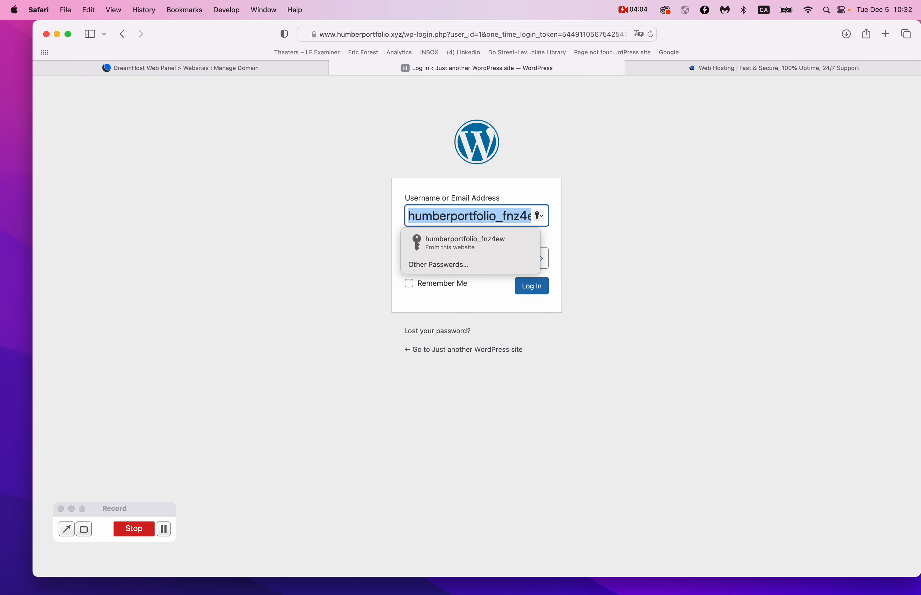
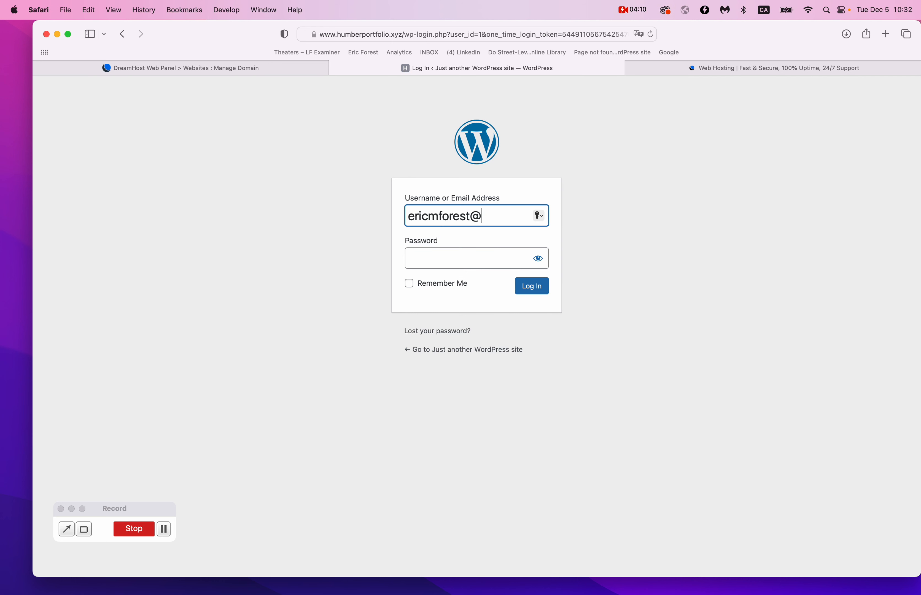
key("Tab")
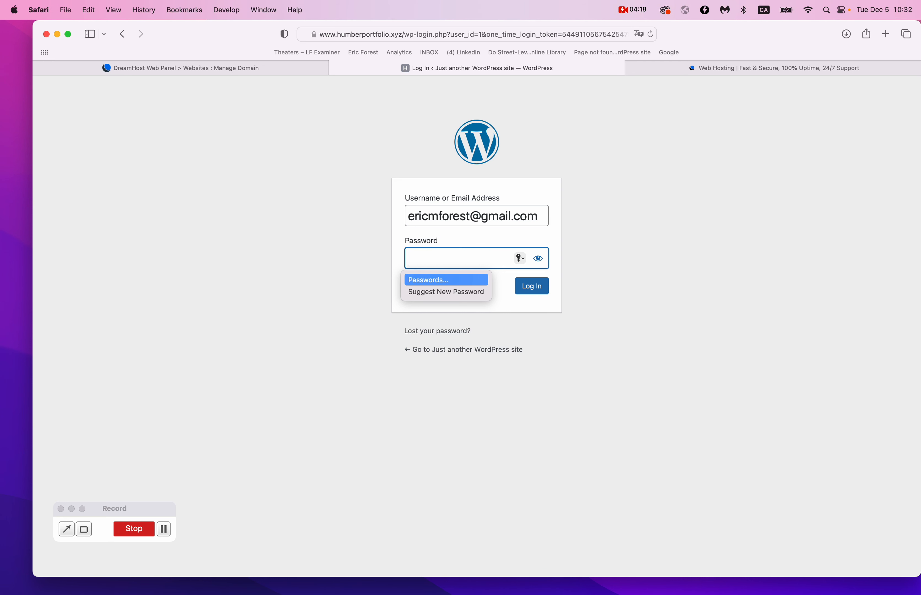
Enter the account password, log in, and decline Safari's save-password prompt.
type("••••••••••")
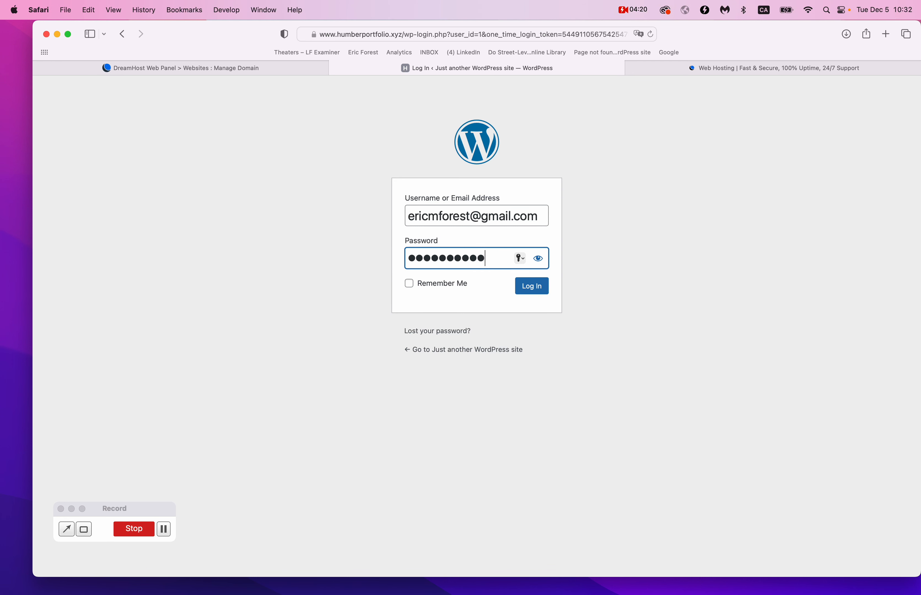
type("•")
key("super+a")
type("•••••••••••")
left_click(531, 287)
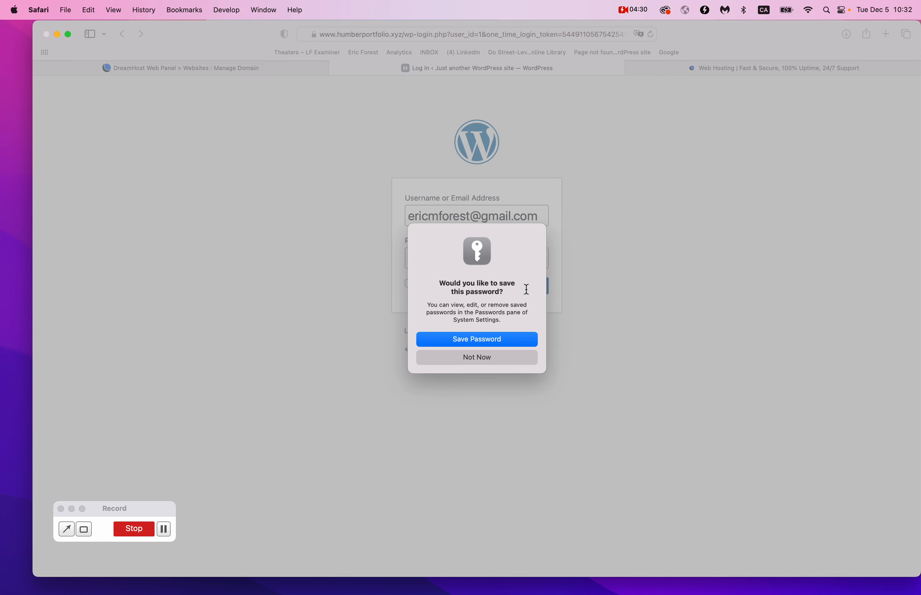
left_click(477, 358)
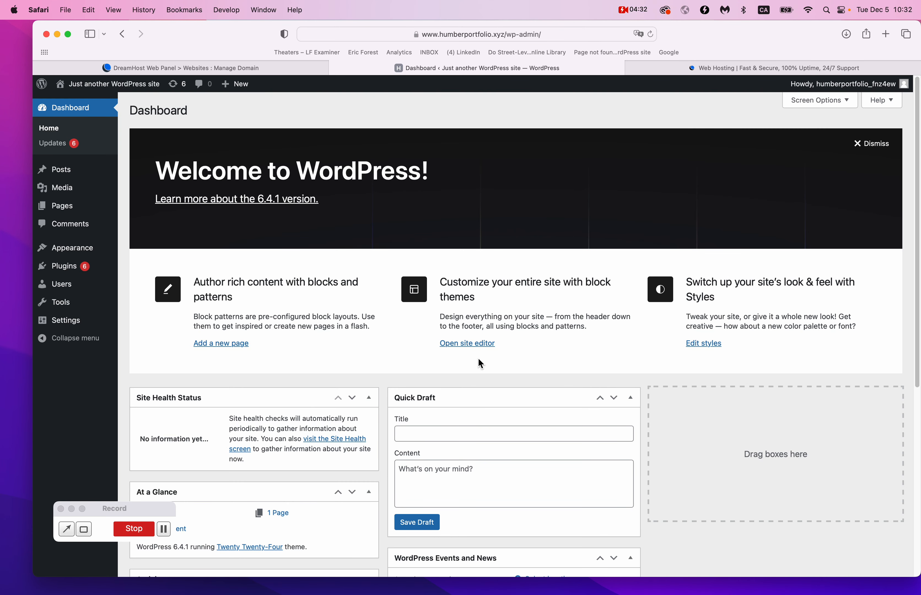
Close the web hosting tab and open Visit Site in a new tab.
left_click(630, 69)
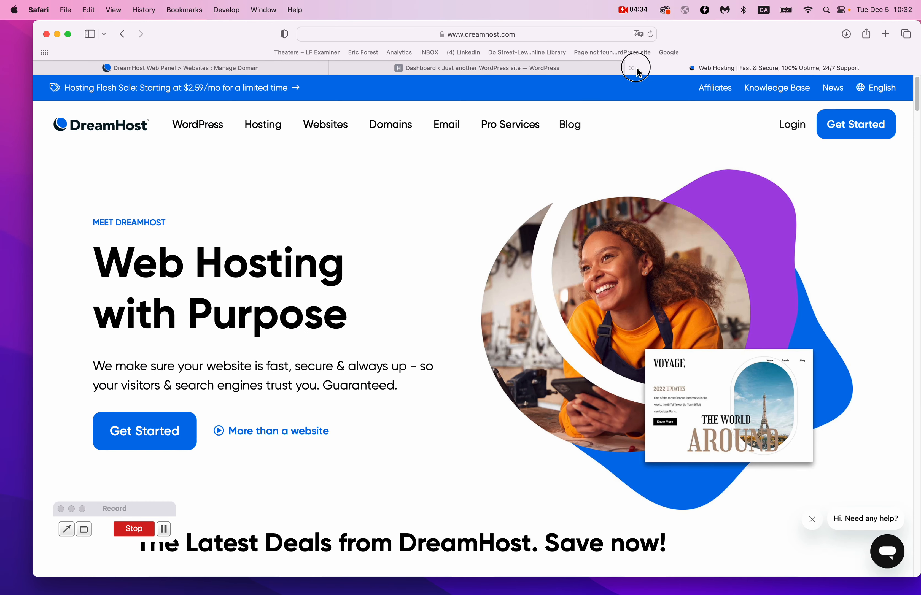
left_click(631, 69)
mouse_move(97, 94)
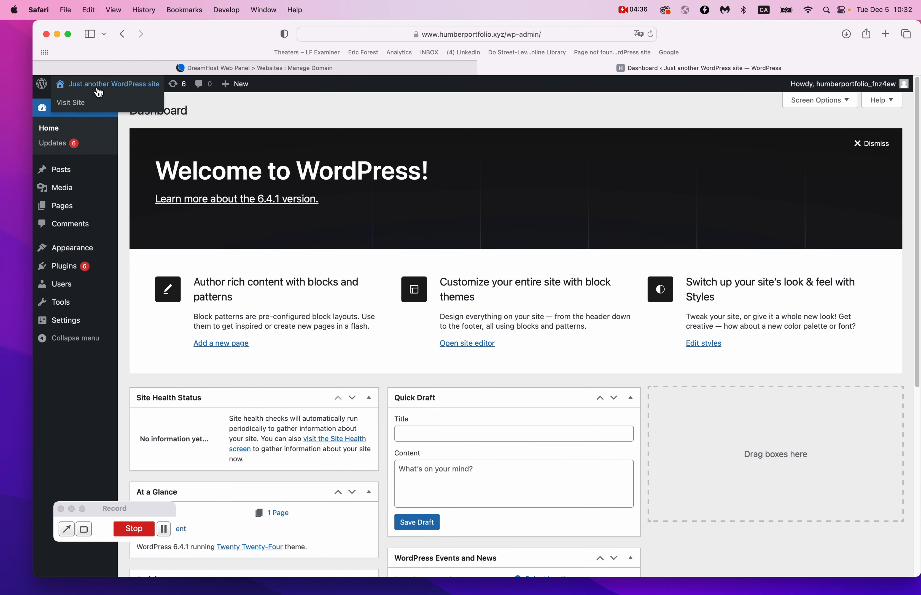
right_click(73, 102)
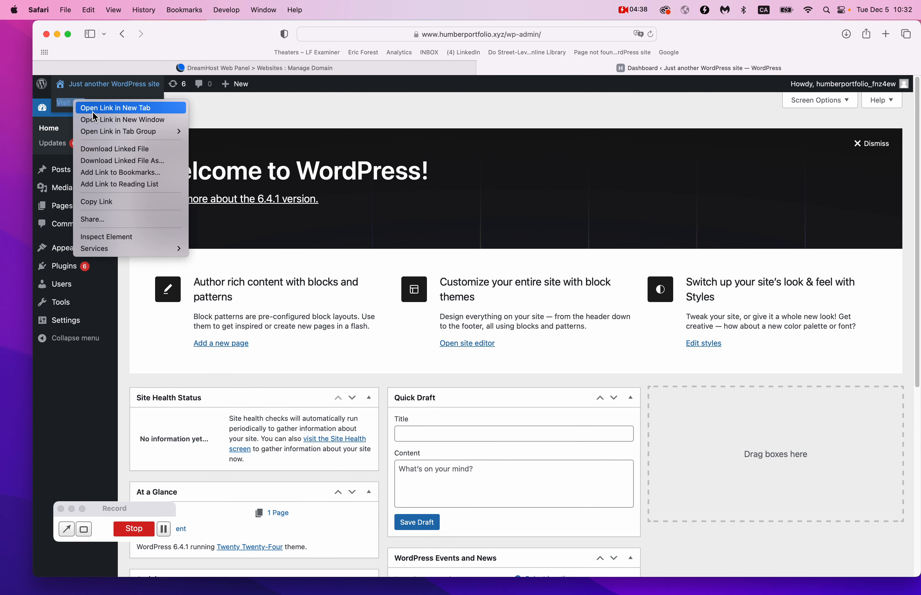
left_click(126, 110)
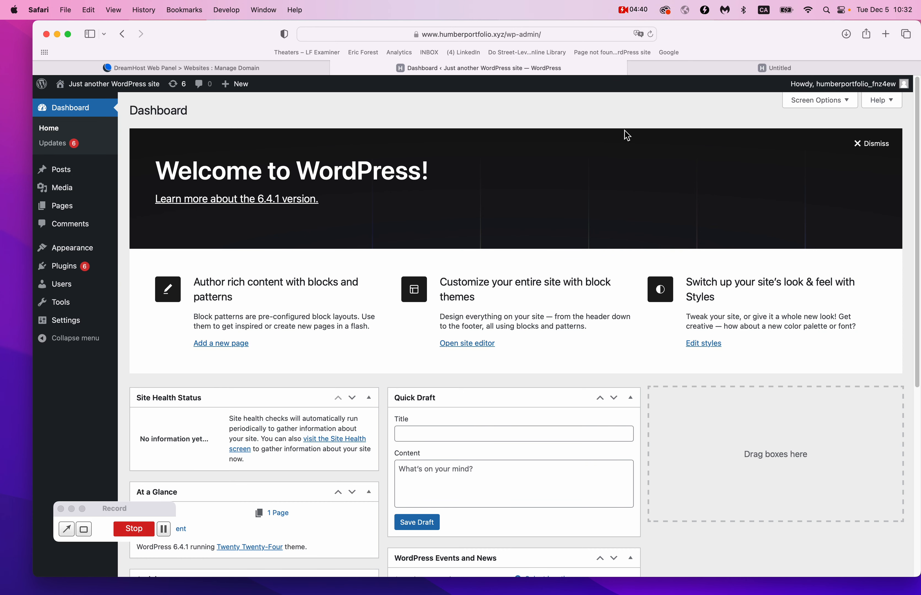
Scroll through the live humberportfolio.xyz homepage, then go back to the Dashboard.
left_click(748, 70)
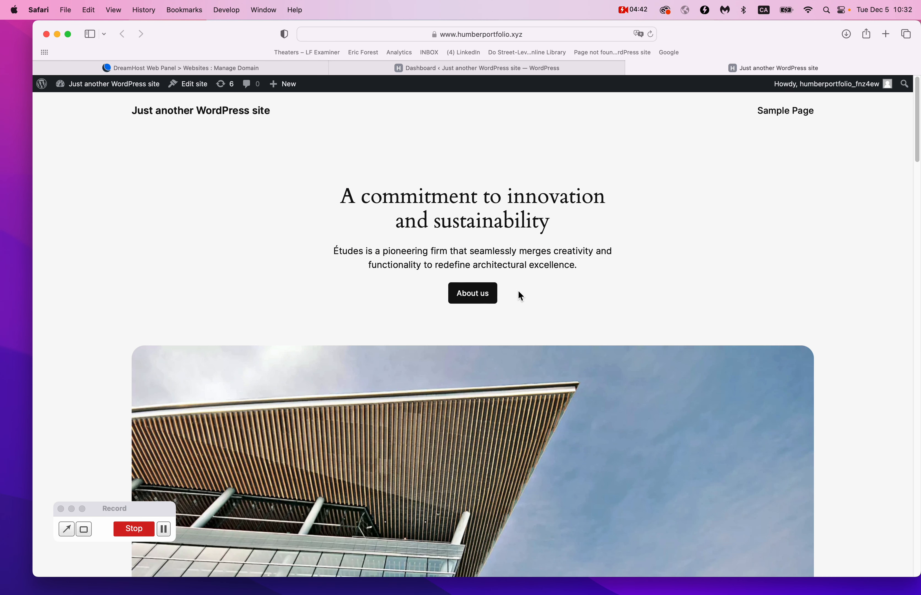
mouse_move(475, 208)
scroll(489, 346, "down", 15)
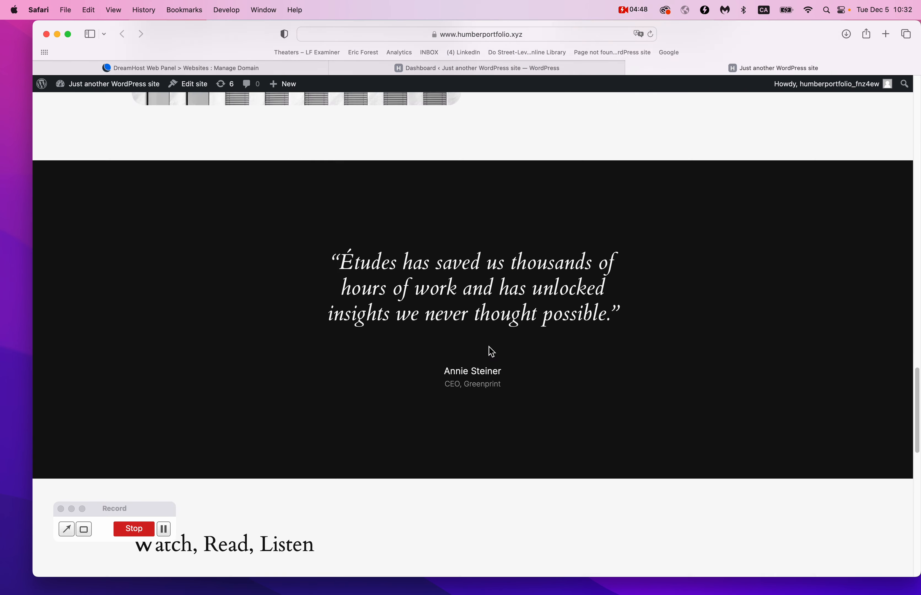
scroll(491, 352, "down", 5)
scroll(491, 352, "up", 20)
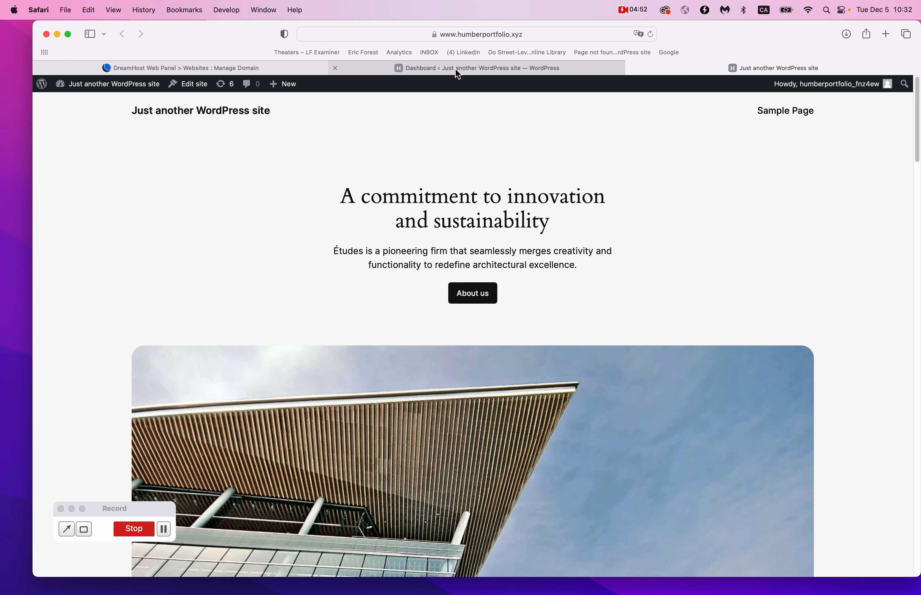
mouse_move(457, 71)
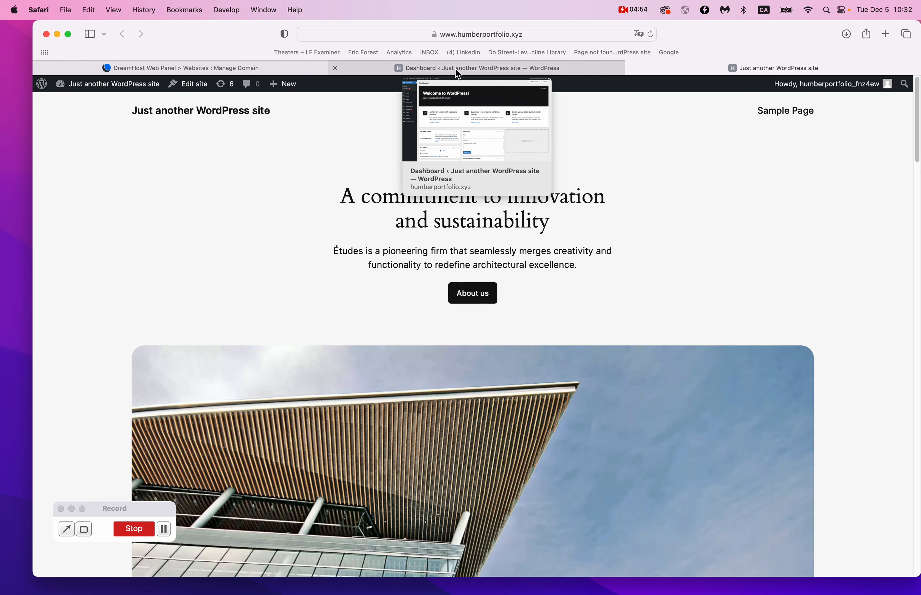
left_click(456, 70)
left_click(647, 8)
Search Add New Plugin for 'wp reset' and activate the WP Reset plugin.
left_click(639, 40)
mouse_move(114, 169)
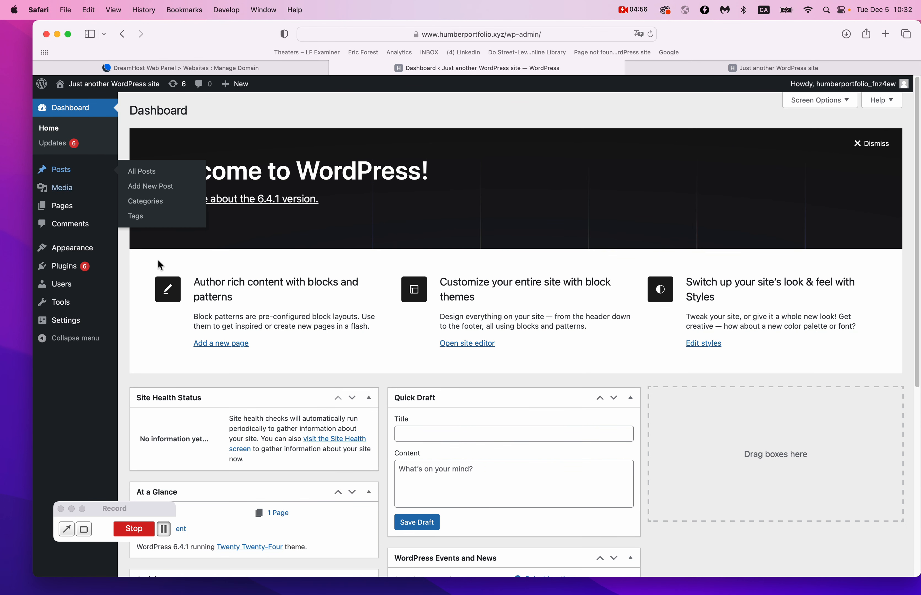
left_click(67, 267)
left_click(198, 110)
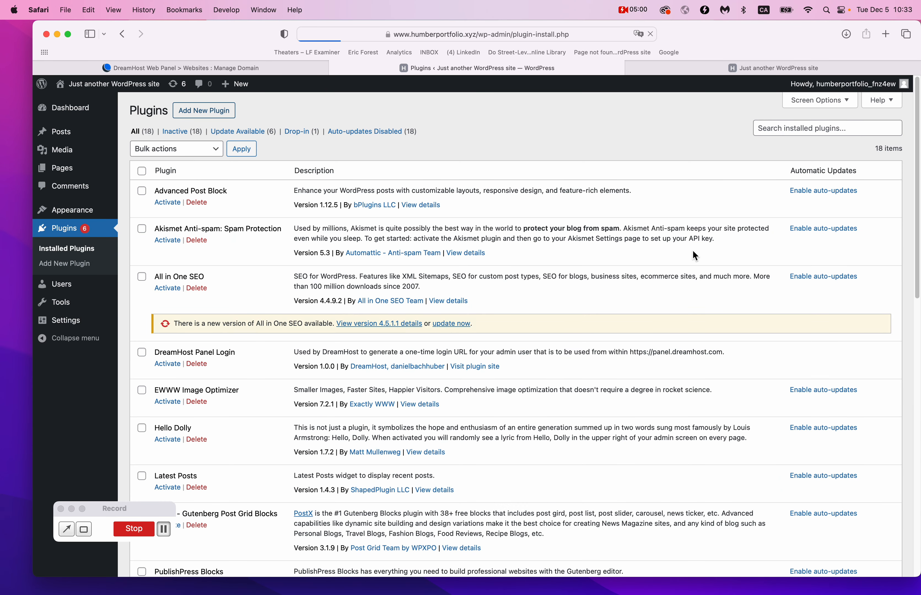
left_click(789, 142)
type("wp reset")
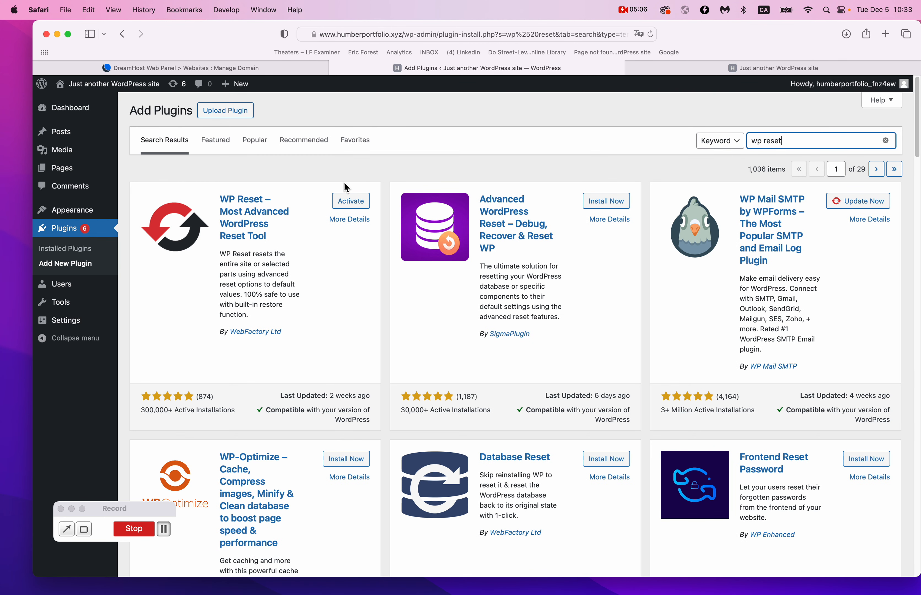
left_click(346, 201)
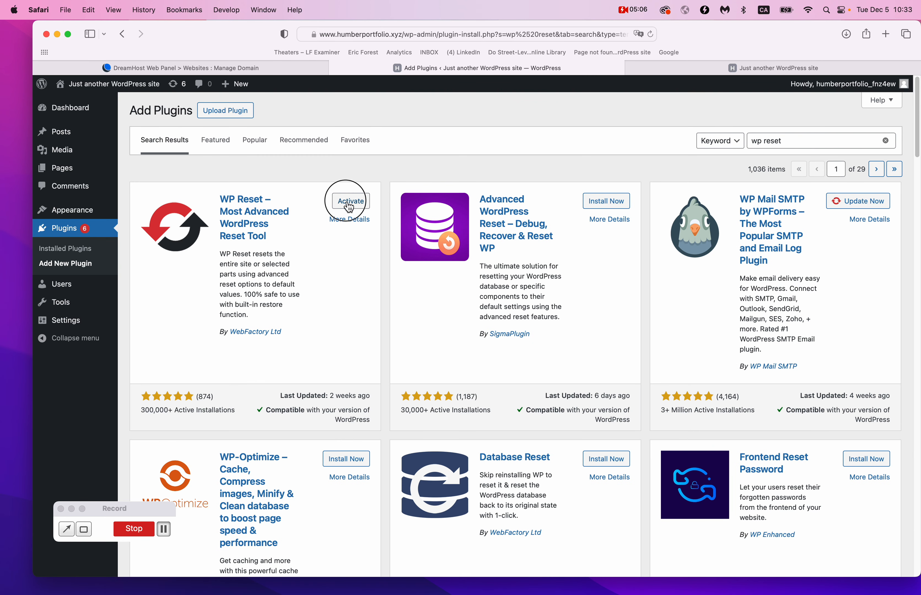
key("super+bracketleft")
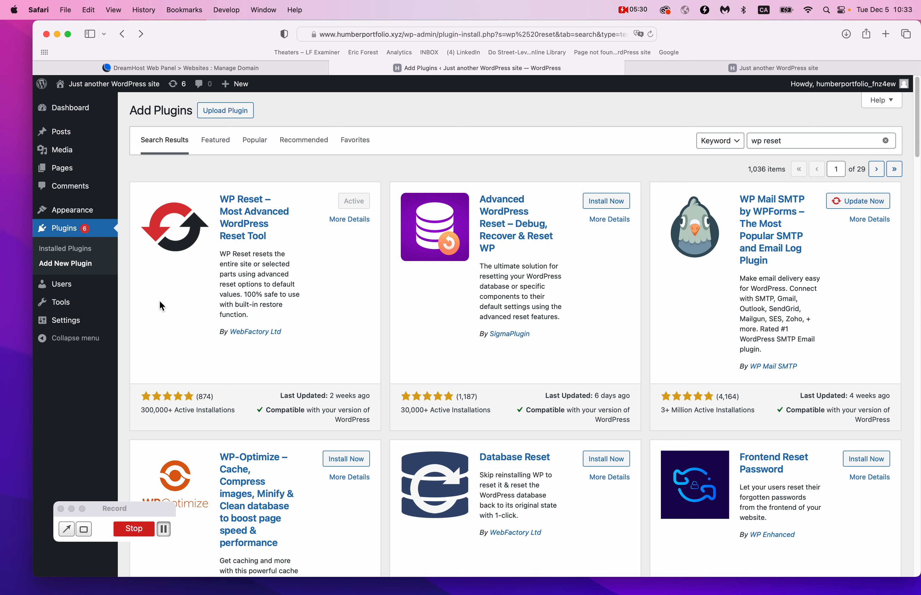
mouse_move(73, 305)
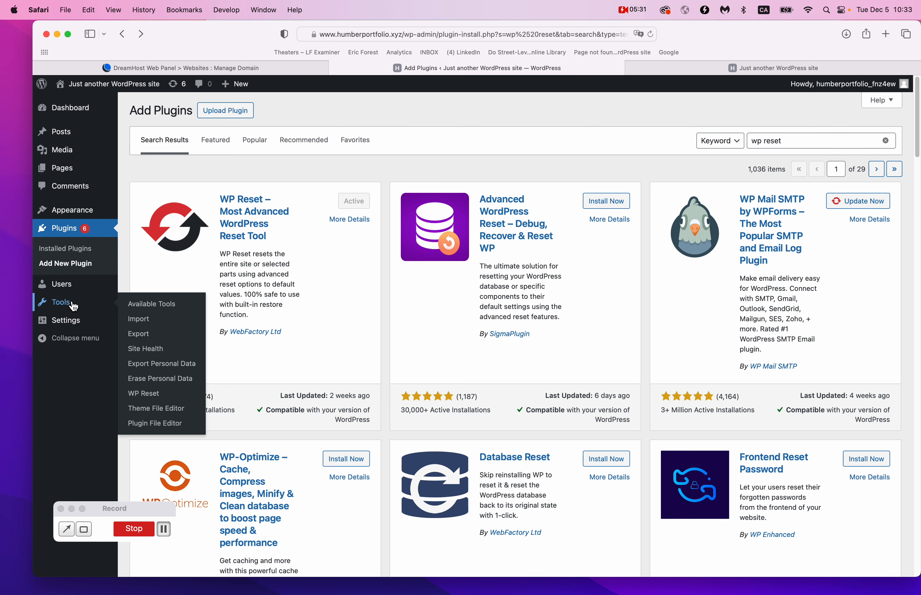
Under Tools > WP Reset, enter 'reset' as the Site Reset confirmation and run Reset Site.
left_click(143, 395)
scroll(268, 418, "down", 15)
scroll(267, 417, "down", 10)
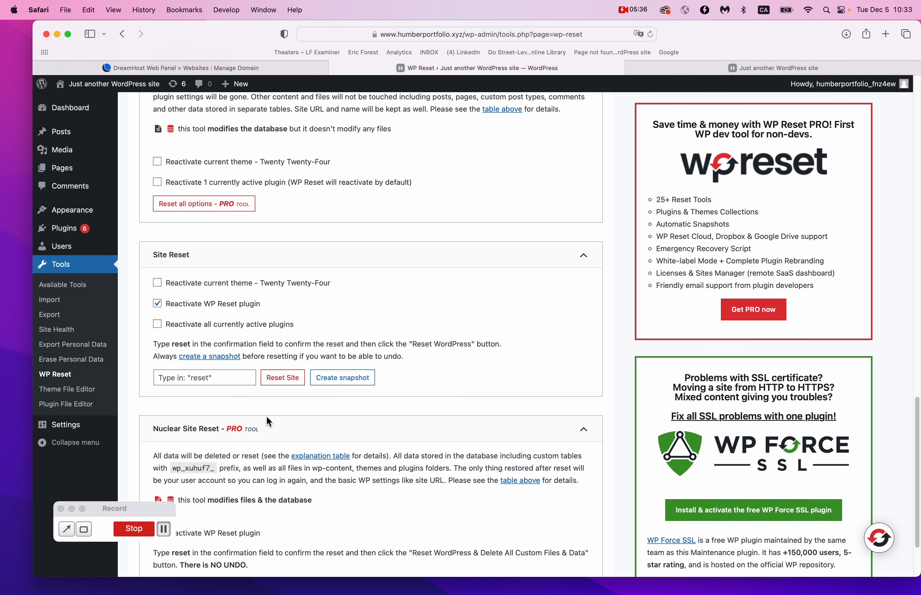
left_click(221, 361)
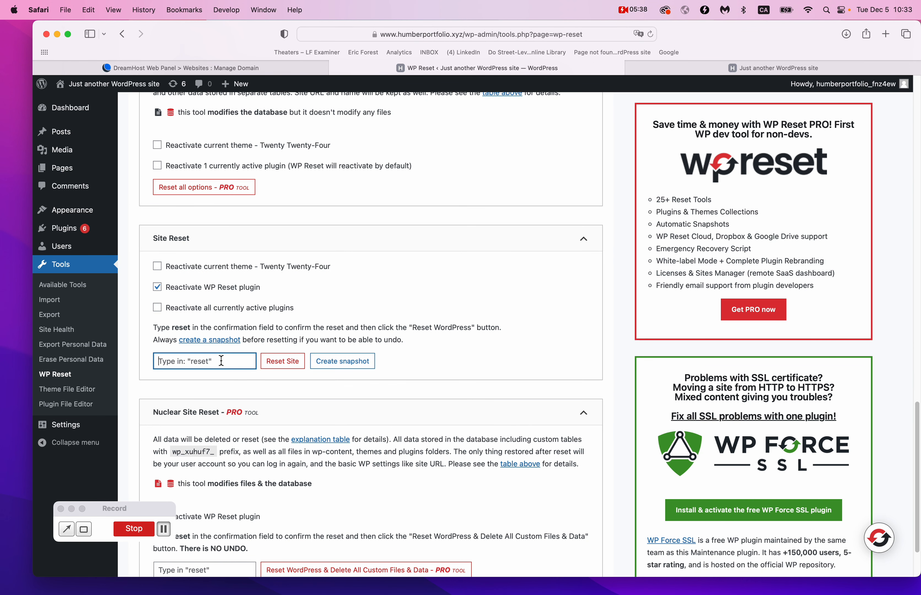
type("reset")
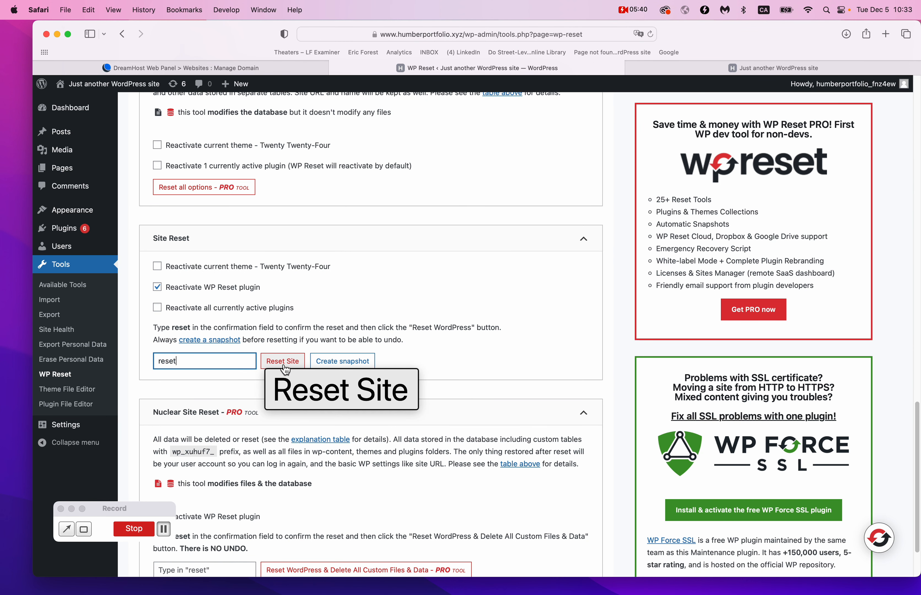
left_click(374, 291)
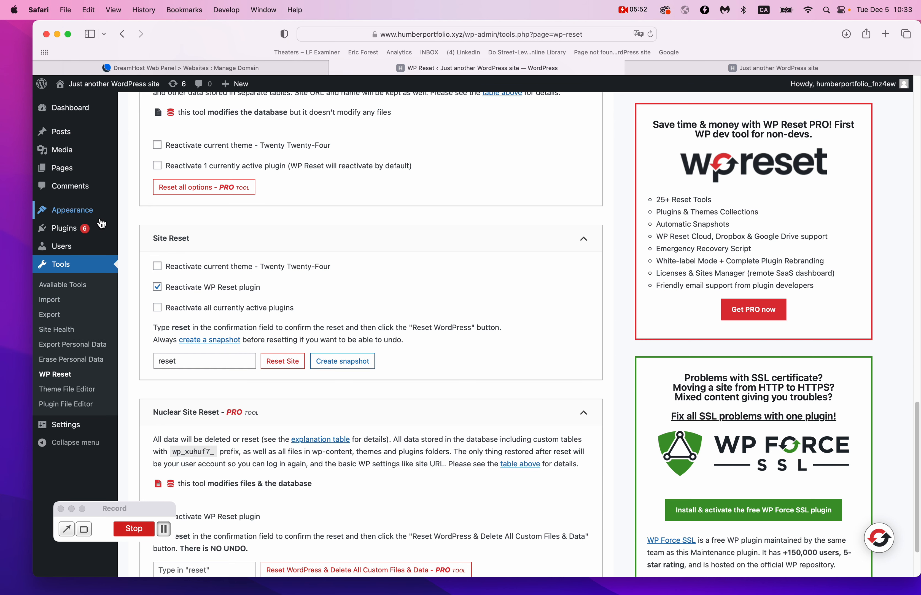
Go to Themes > Add New Theme and scroll the Popular themes grid.
mouse_move(100, 217)
left_click(148, 216)
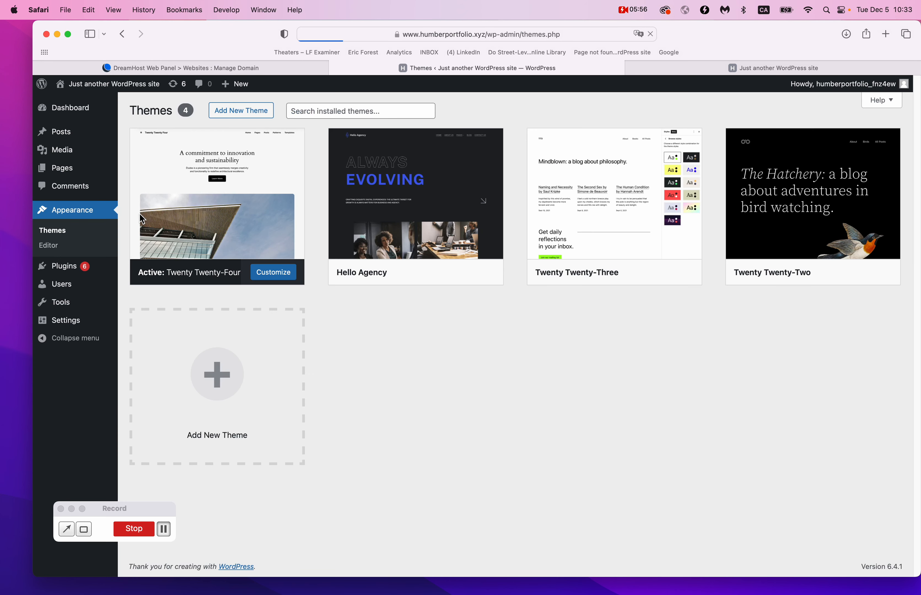
left_click(242, 111)
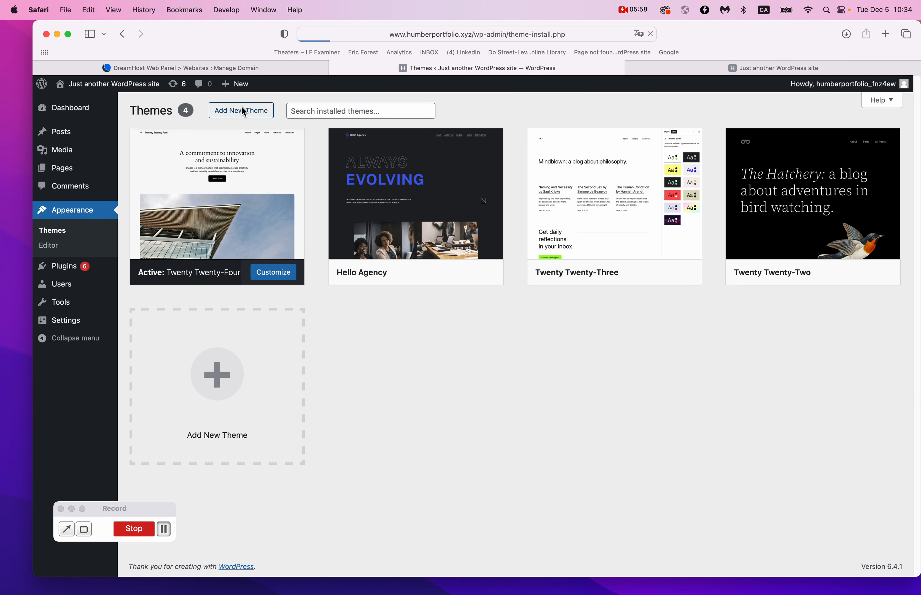
scroll(420, 398, "down", 15)
scroll(420, 402, "down", 20)
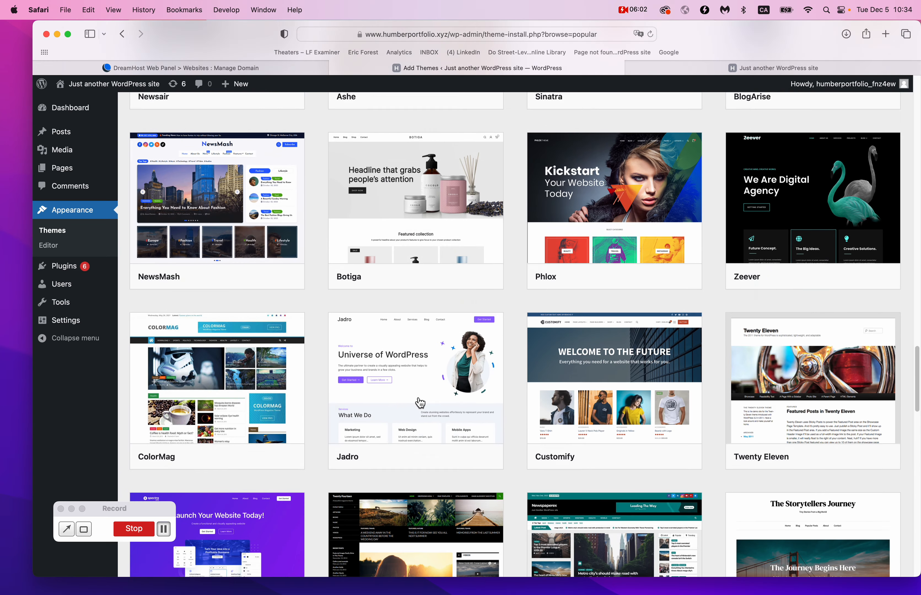
scroll(420, 403, "down", 8)
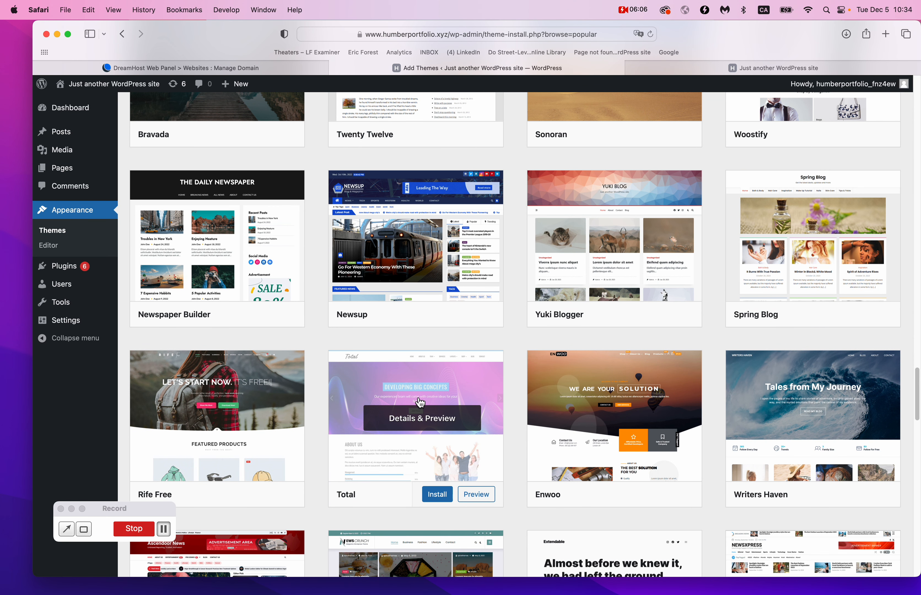
Preview the Yuki Blogger theme, then close the preview and keep browsing.
mouse_move(568, 327)
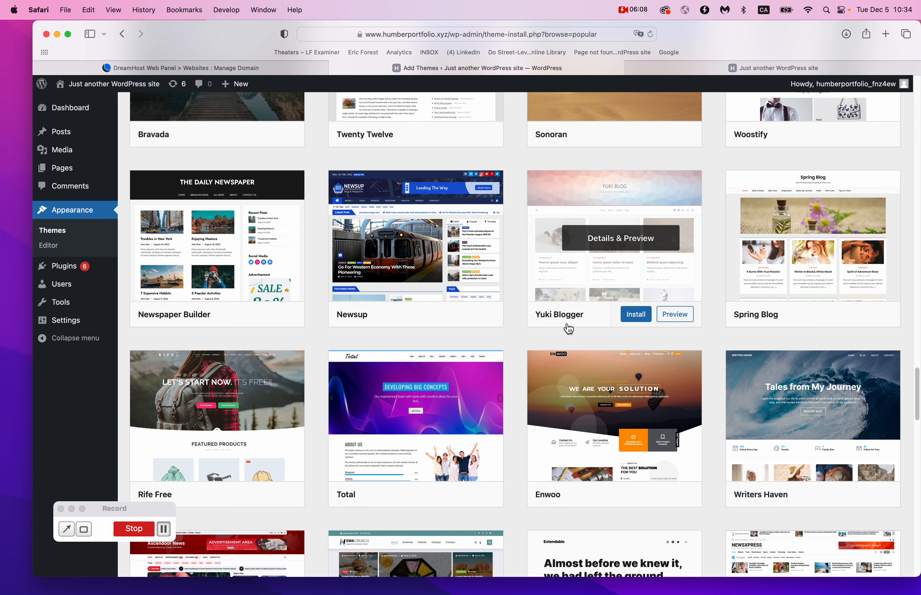
left_click(676, 314)
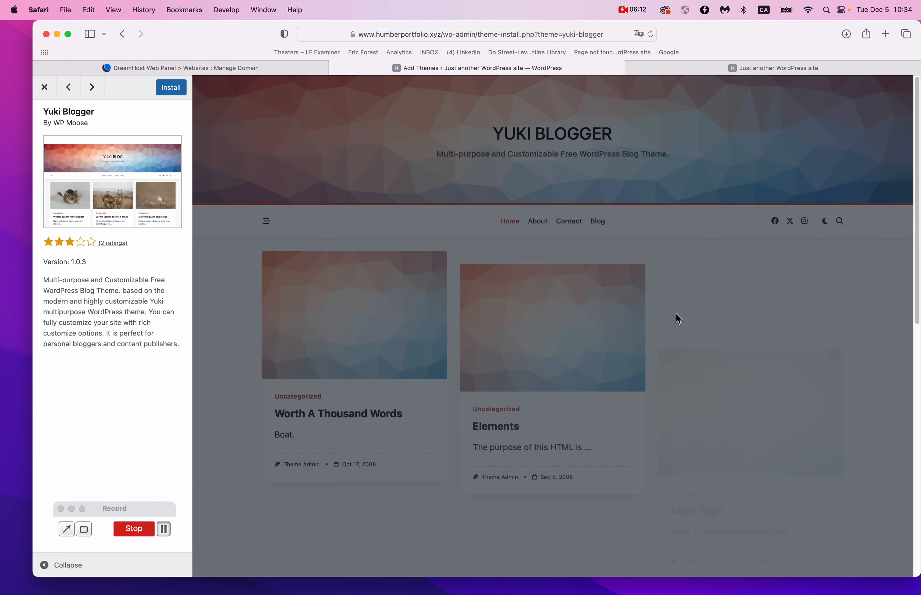
scroll(676, 314, "down", 10)
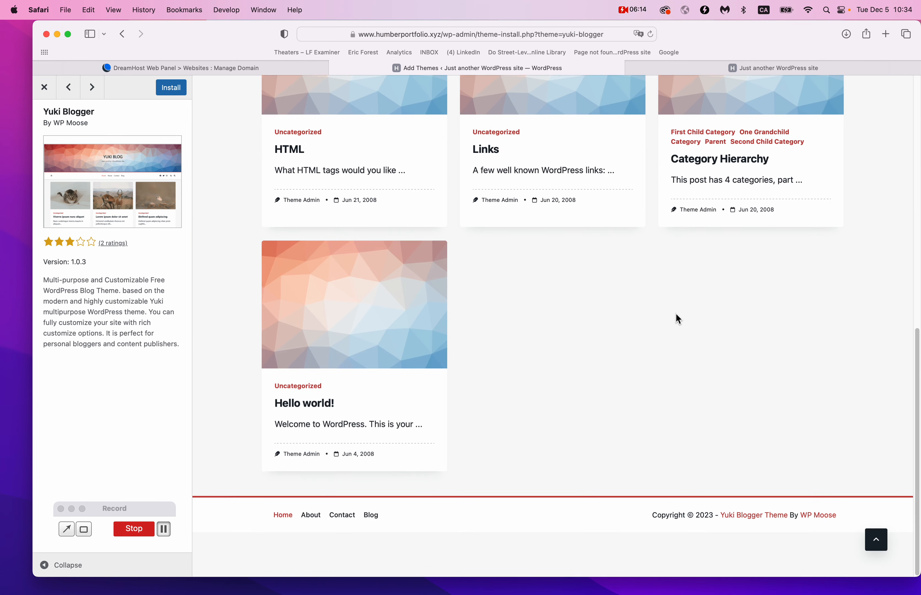
scroll(676, 314, "up", 10)
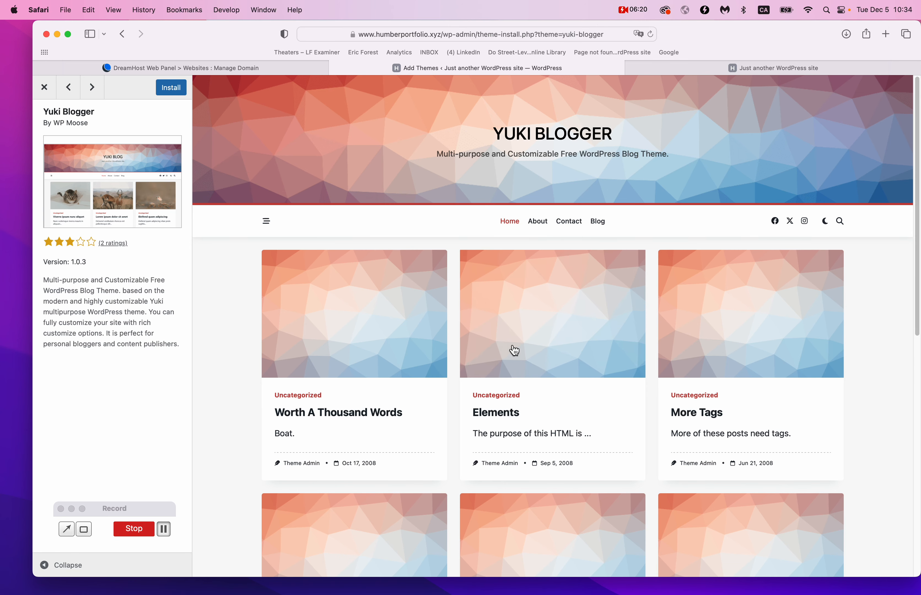
scroll(514, 350, "down", 6)
left_click(238, 68)
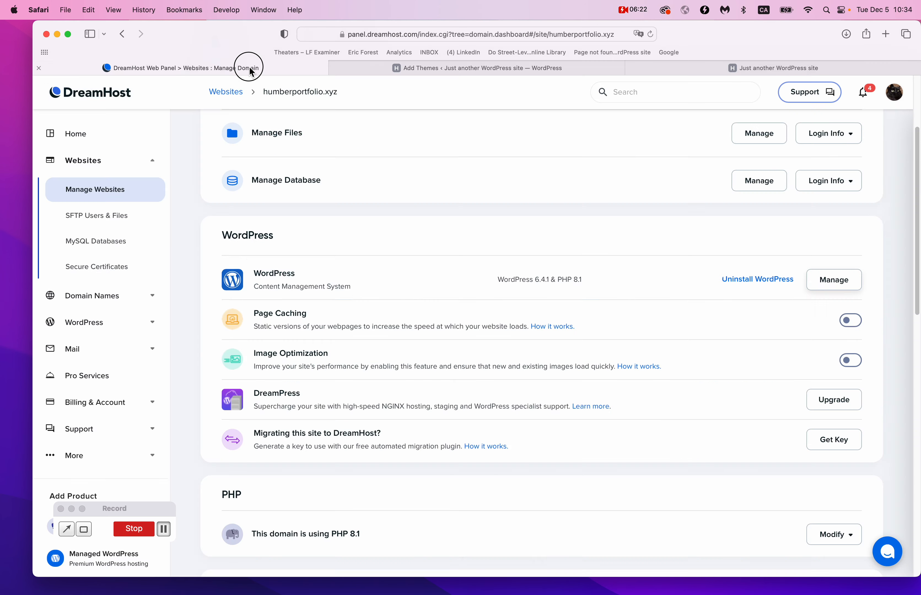
left_click(381, 69)
left_click(45, 86)
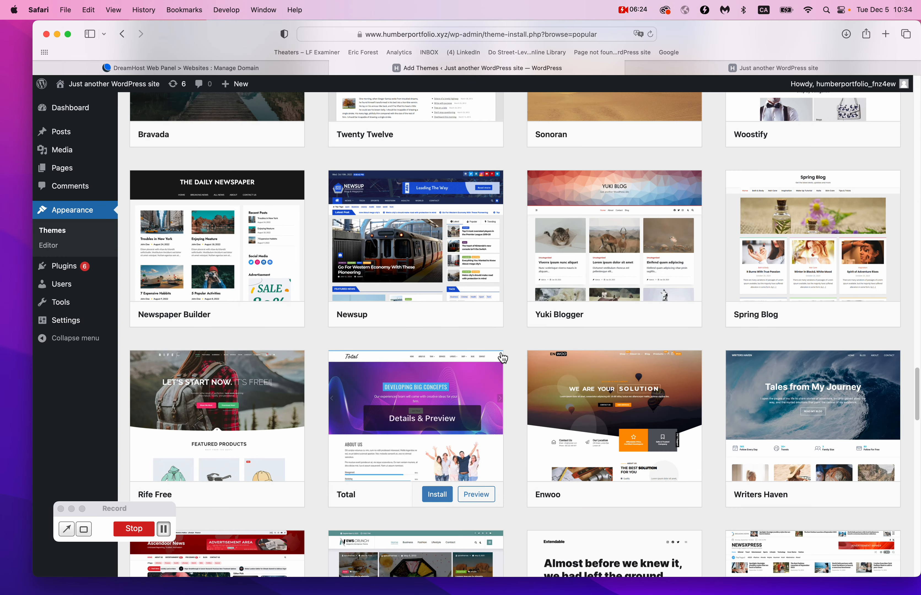
scroll(503, 358, "down", 5)
scroll(502, 358, "down", 8)
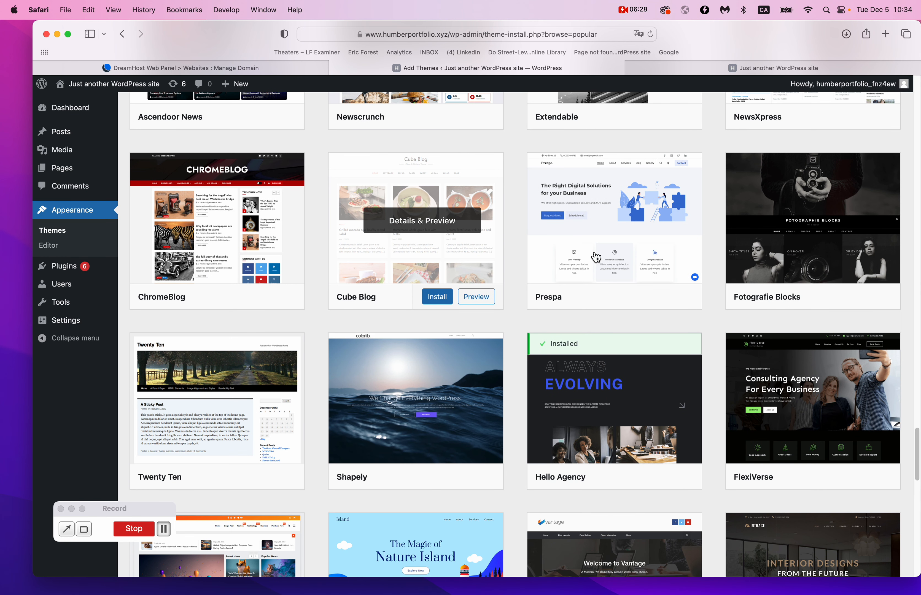
left_click(674, 299)
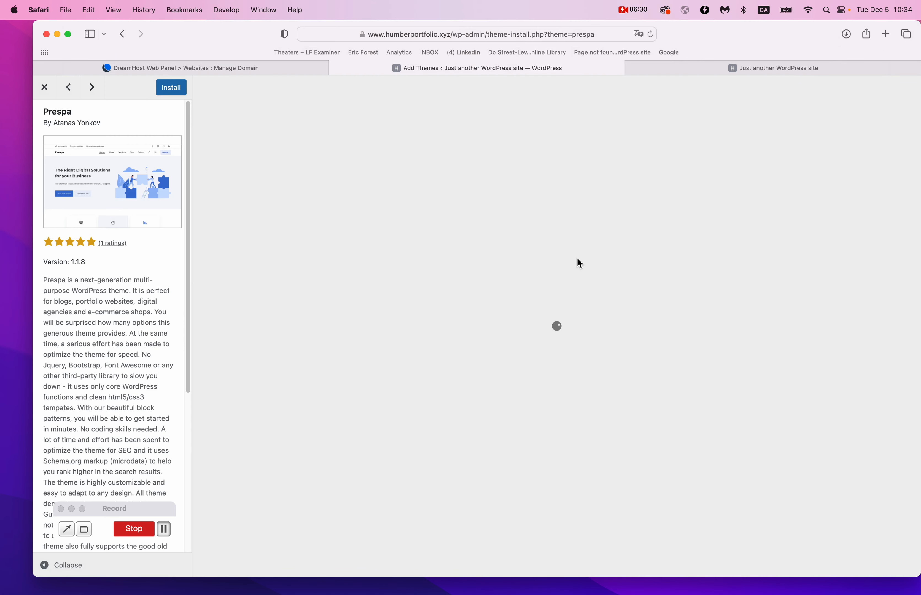
scroll(577, 260, "down", 10)
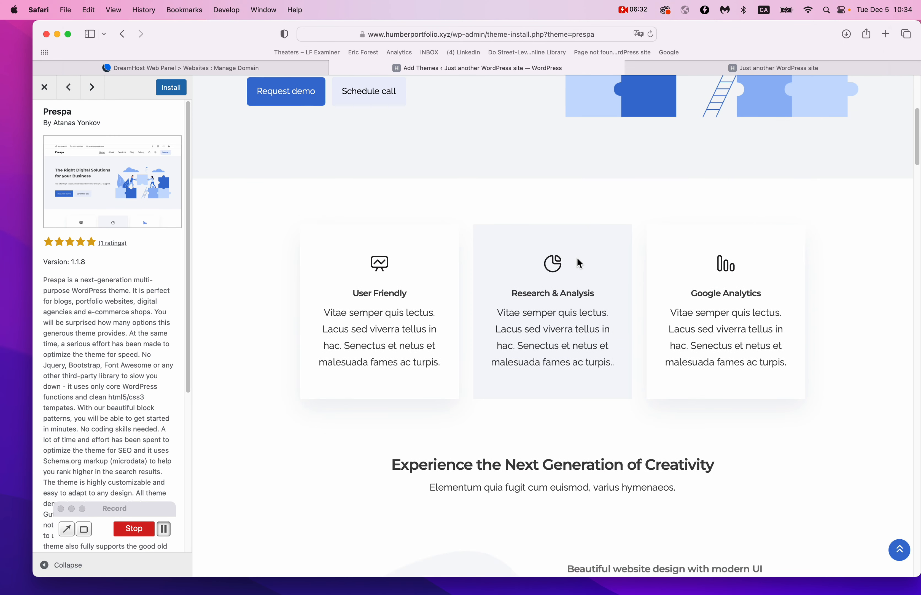
scroll(577, 258, "down", 15)
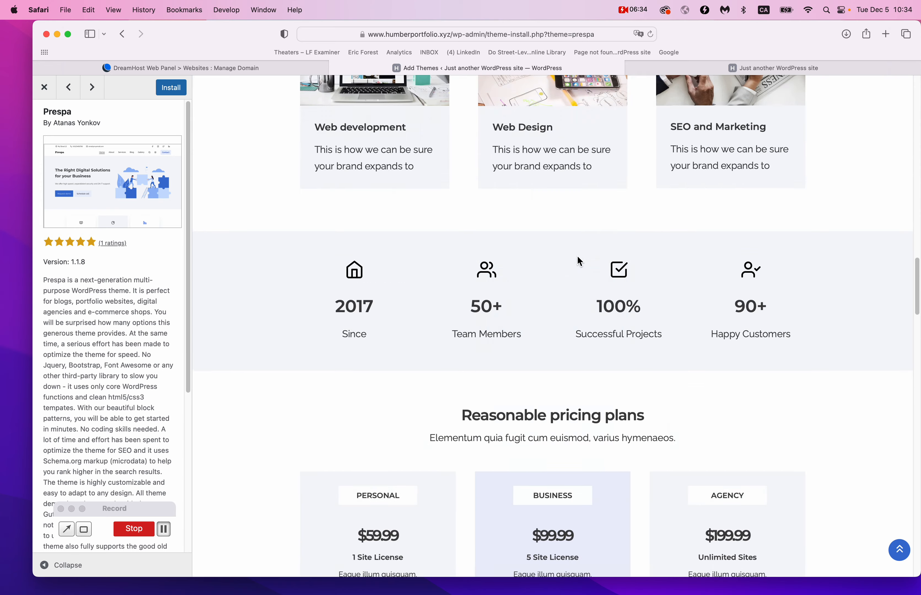
scroll(578, 261, "down", 5)
scroll(578, 261, "up", 10)
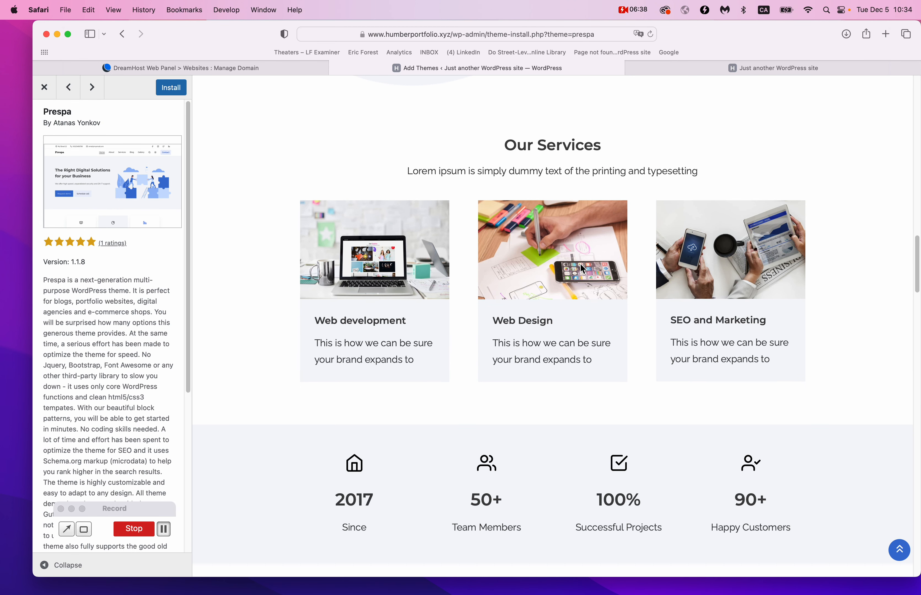
scroll(580, 267, "down", 5)
scroll(582, 269, "down", 15)
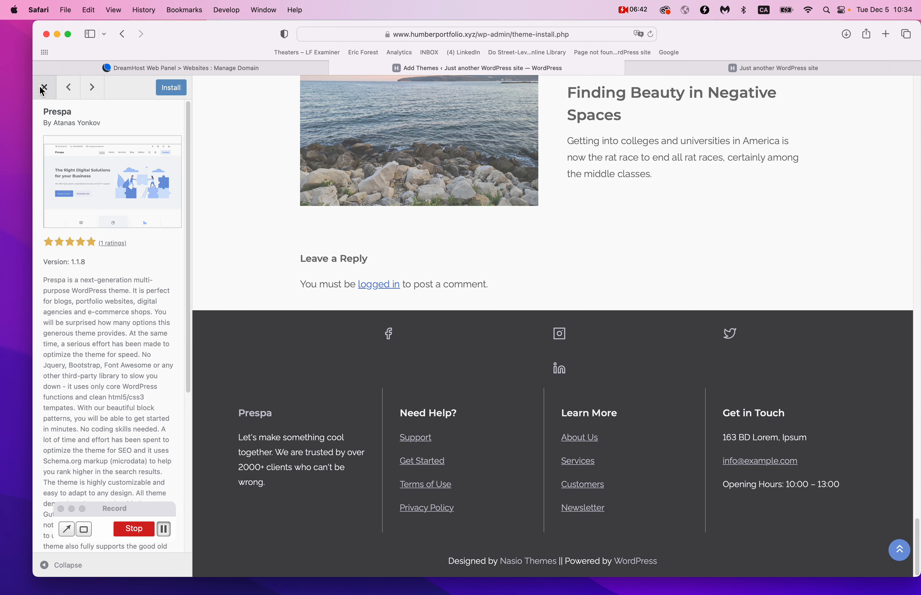
left_click(44, 87)
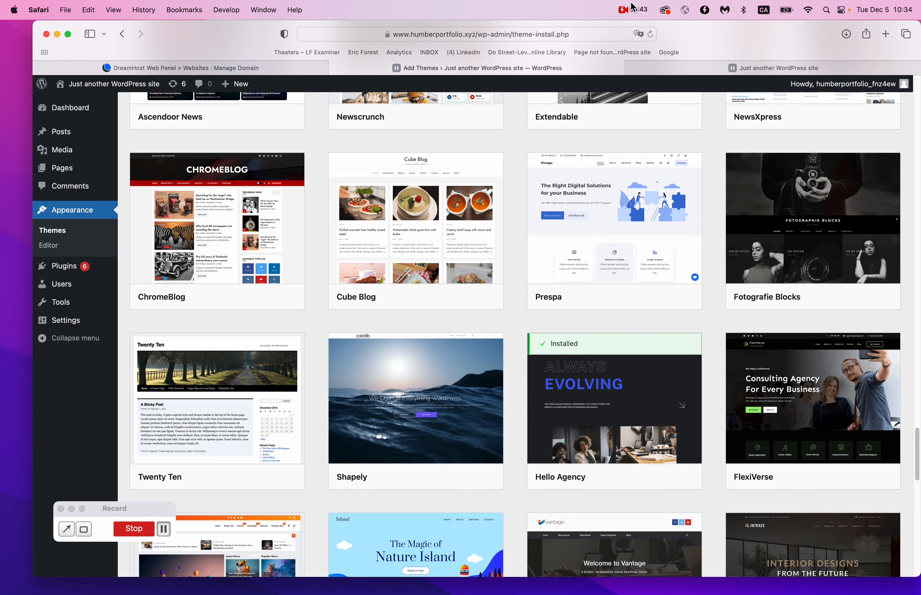
left_click(634, 10)
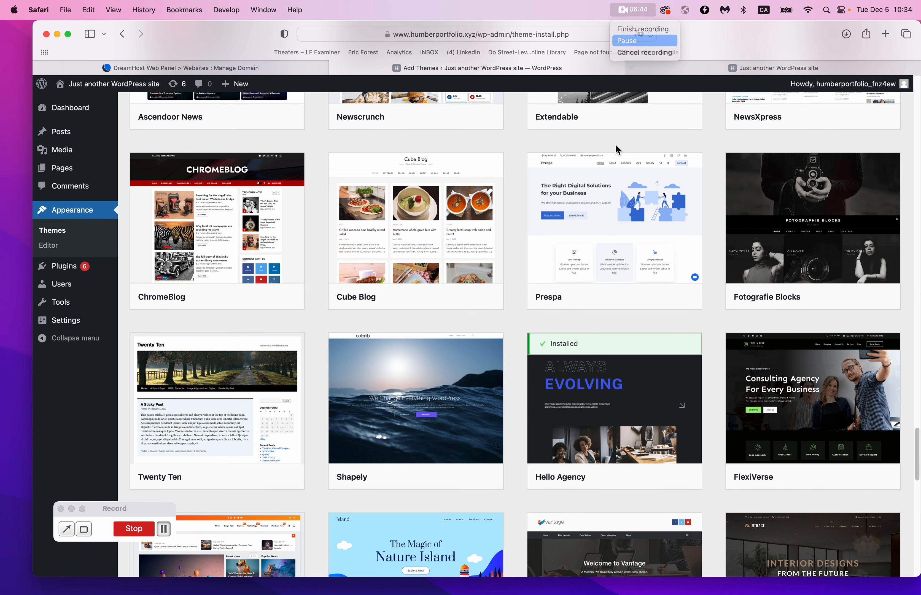
left_click(649, 41)
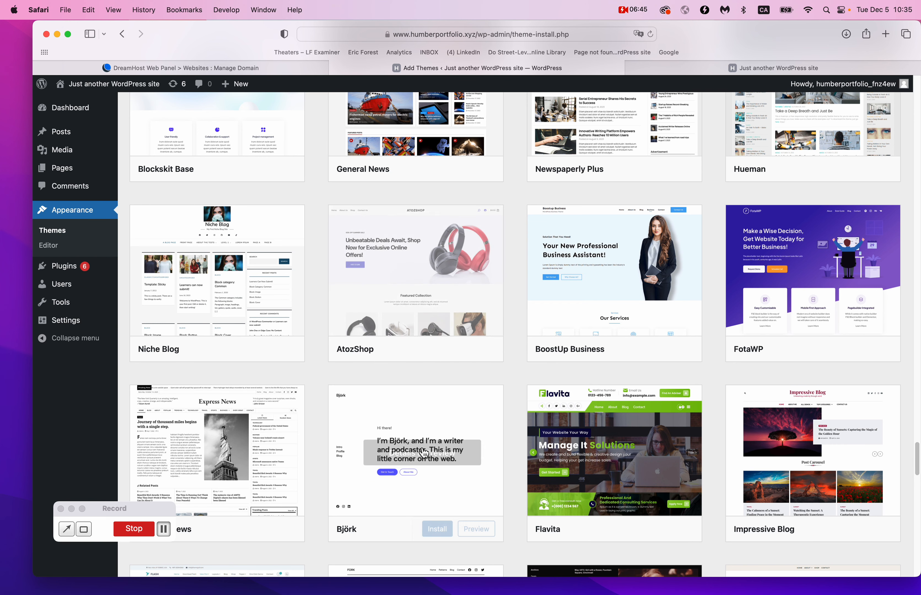
Preview the AtozShop theme and scroll through its demo.
left_click(477, 352)
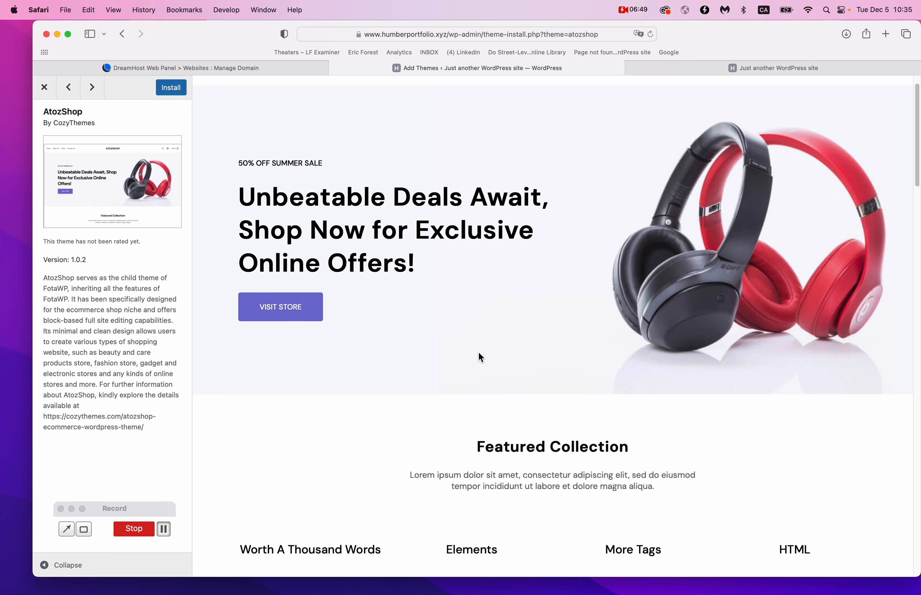
scroll(479, 353, "down", 10)
scroll(479, 353, "up", 5)
scroll(476, 216, "down", 15)
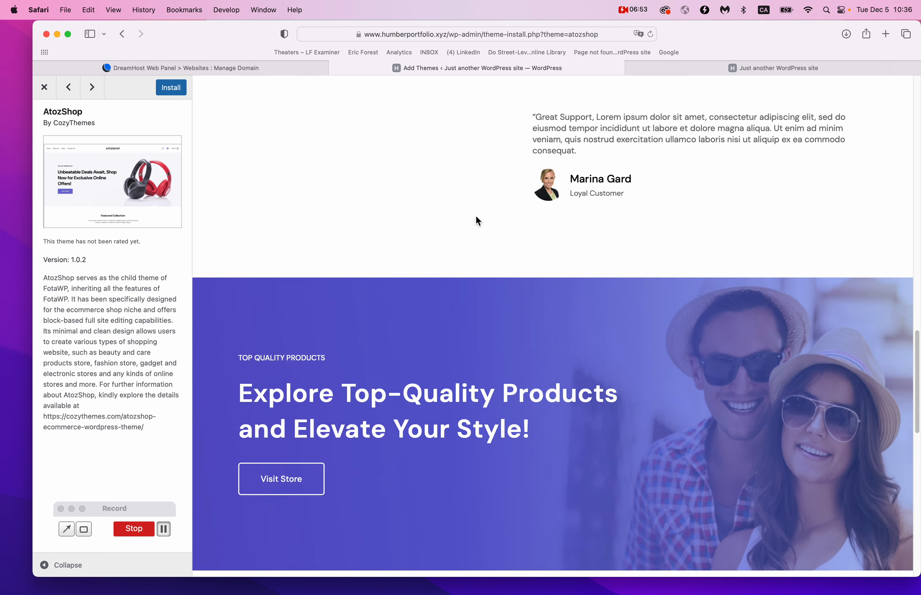
scroll(477, 217, "up", 15)
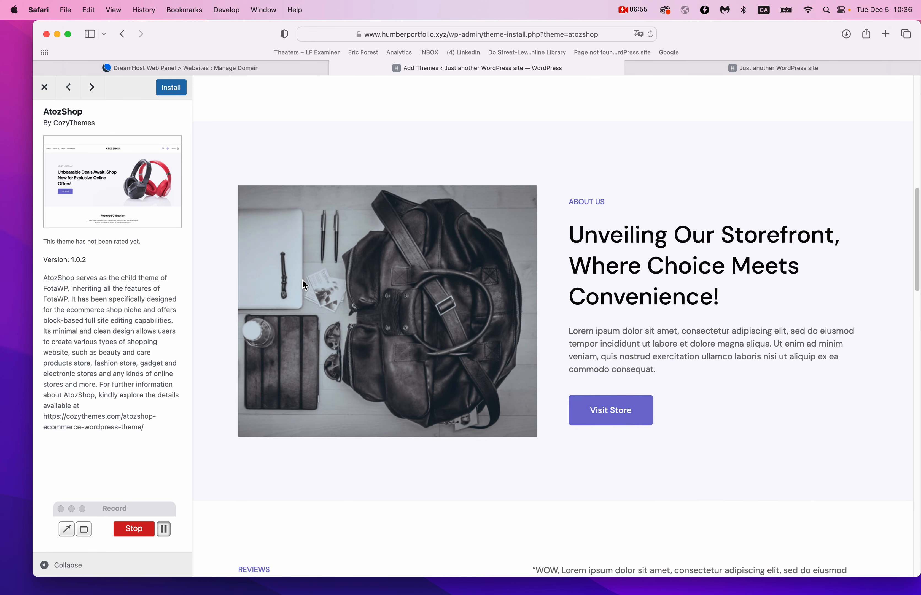
scroll(684, 427, "down", 15)
scroll(685, 427, "up", 9)
scroll(683, 423, "down", 2)
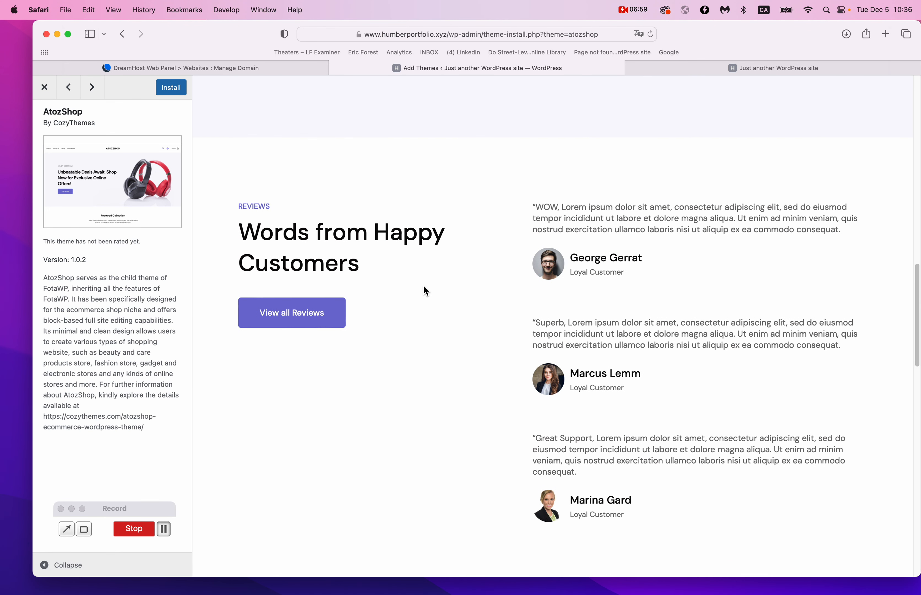
scroll(424, 285, "down", 12)
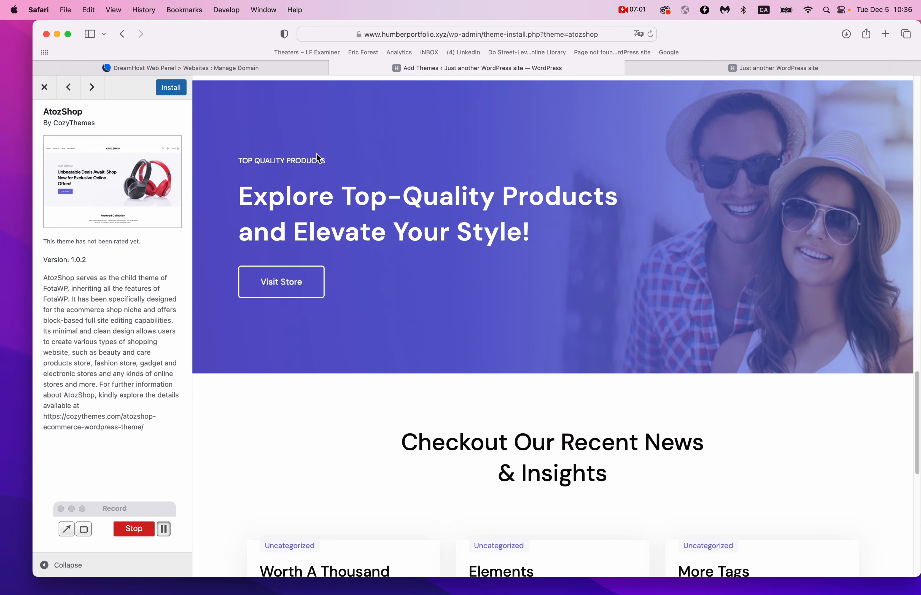
scroll(592, 364, "down", 8)
scroll(591, 364, "down", 1)
Install AtozShop and activate it as the site's theme.
left_click_drag(261, 267, 829, 354)
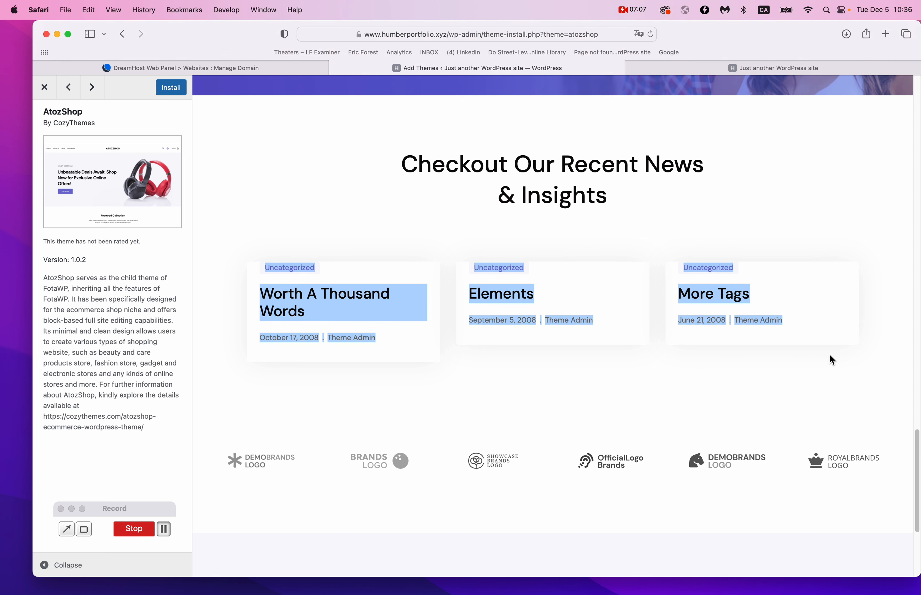
left_click(829, 355)
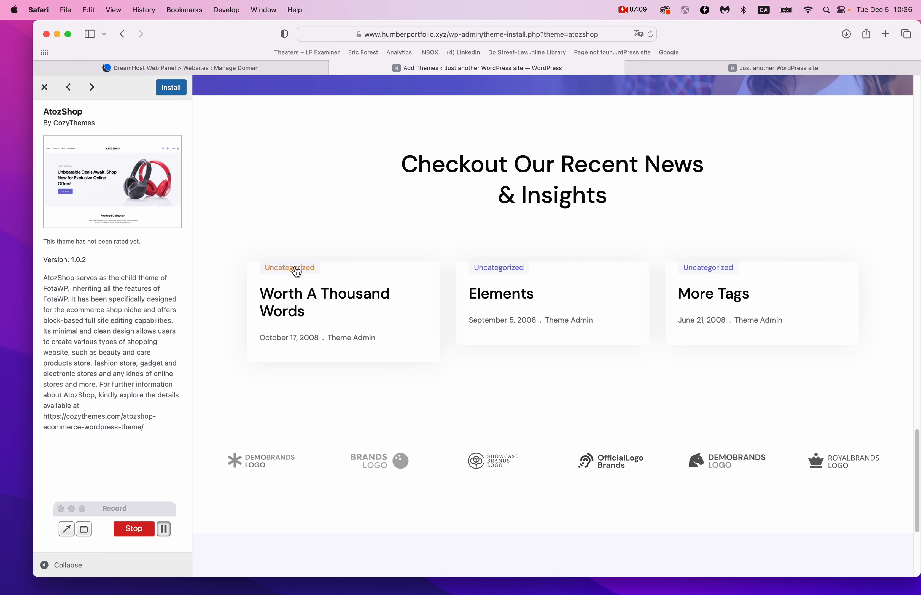
left_click_drag(247, 229, 788, 419)
left_click(789, 418)
left_click(176, 92)
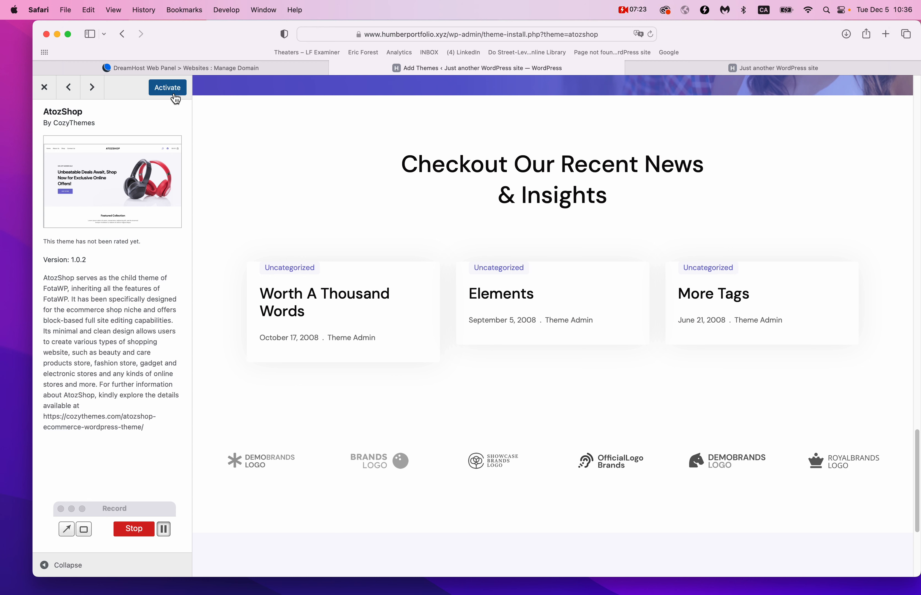
left_click(173, 91)
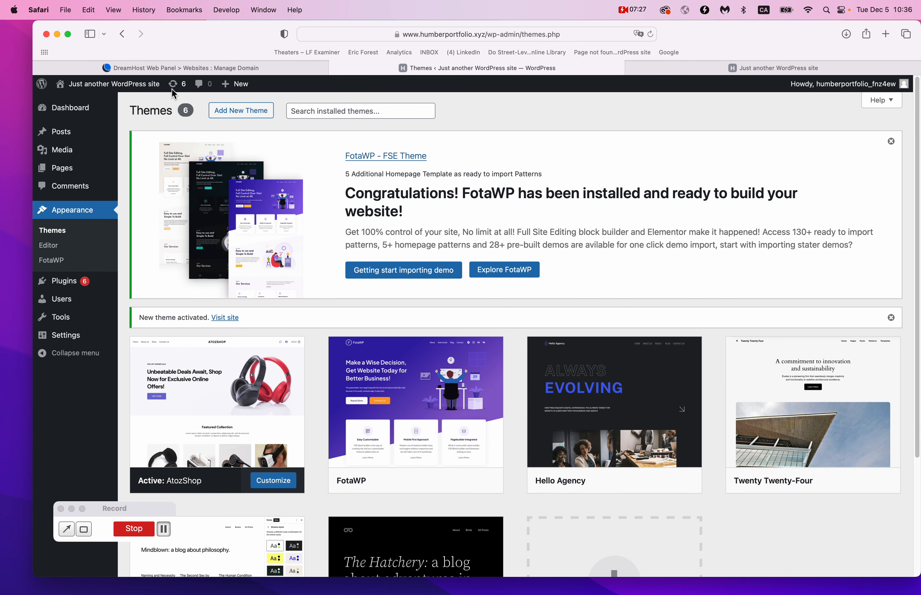
Reload the live front page to see the AtozShop theme and scroll its news section.
left_click(701, 66)
key("super+r")
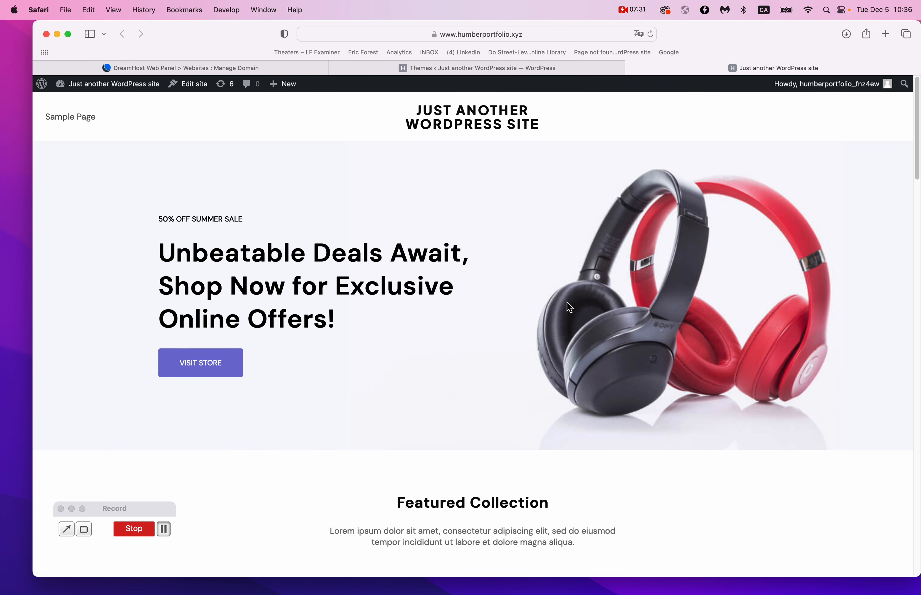
scroll(484, 258, "down", 15)
scroll(484, 258, "up", 7)
scroll(483, 257, "up", 5)
scroll(483, 256, "down", 15)
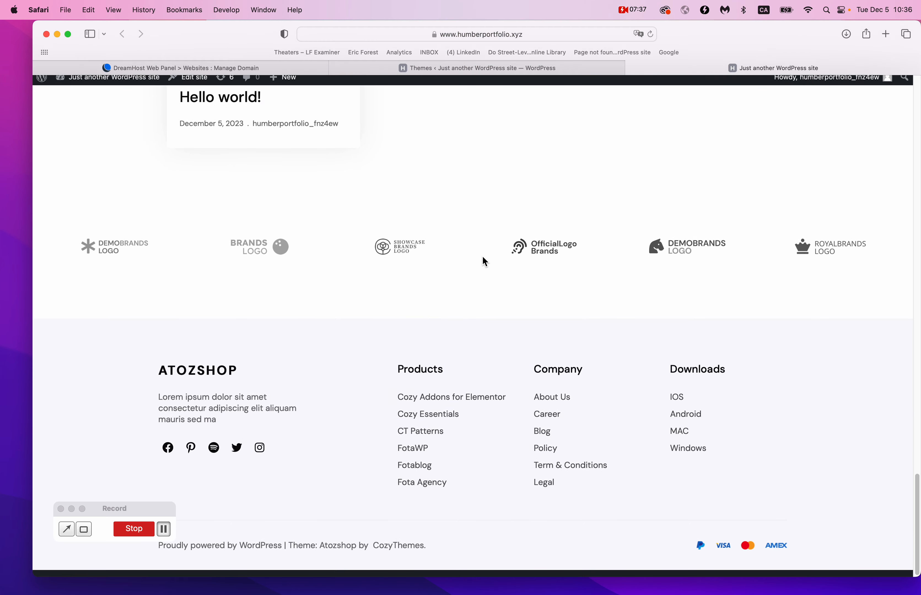
scroll(482, 256, "up", 5)
left_click_drag(178, 248, 439, 423)
left_click(439, 424)
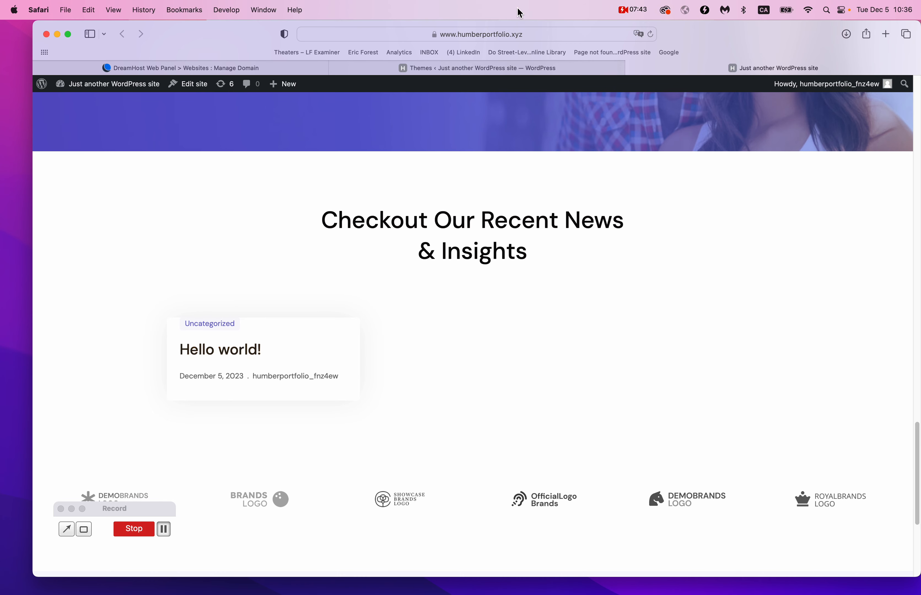
Open All Posts in the admin, showing the single 'Hello world!' post.
left_click(469, 72)
left_click(64, 137)
mouse_move(183, 195)
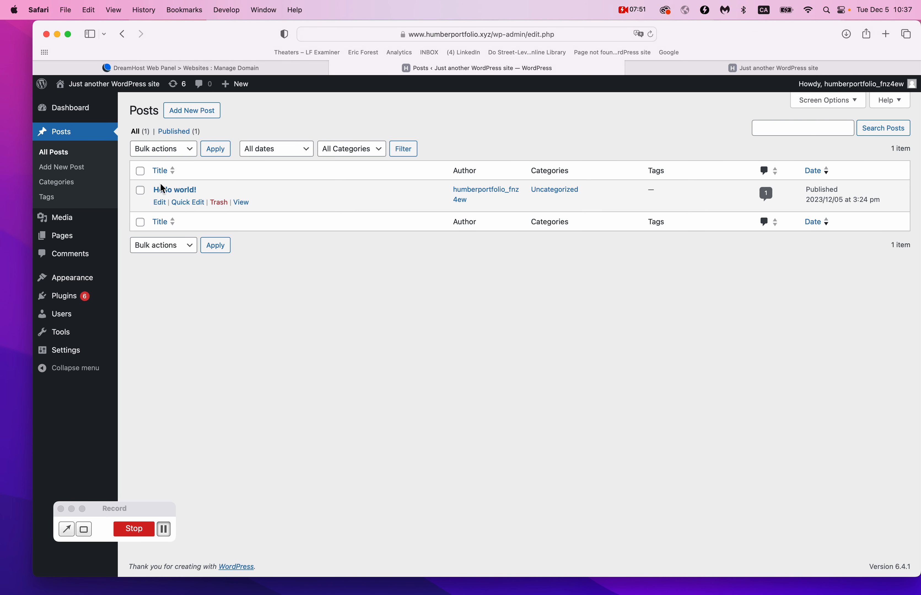
Open the Hello world! post and upload cat7.jpg for its featured image.
left_click(713, 68)
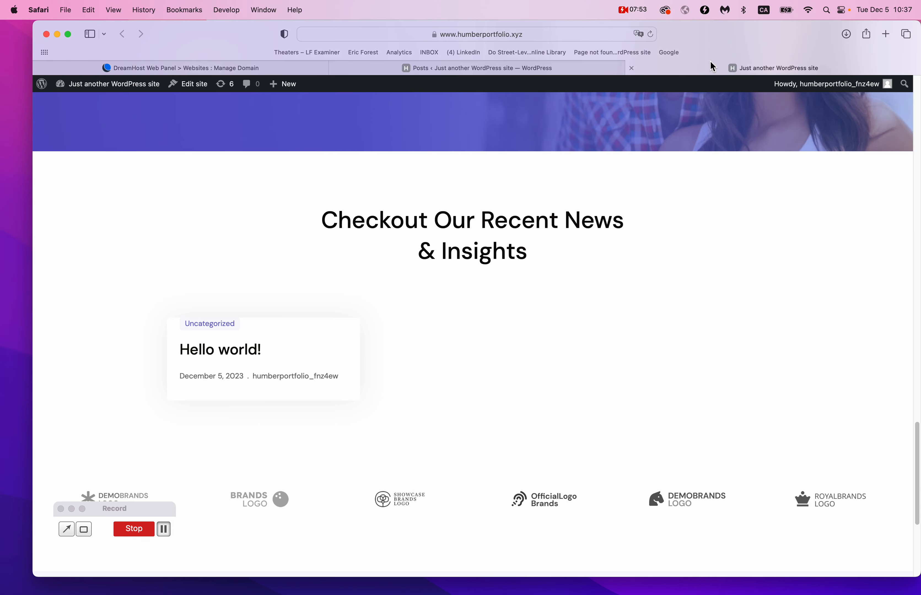
left_click(454, 69)
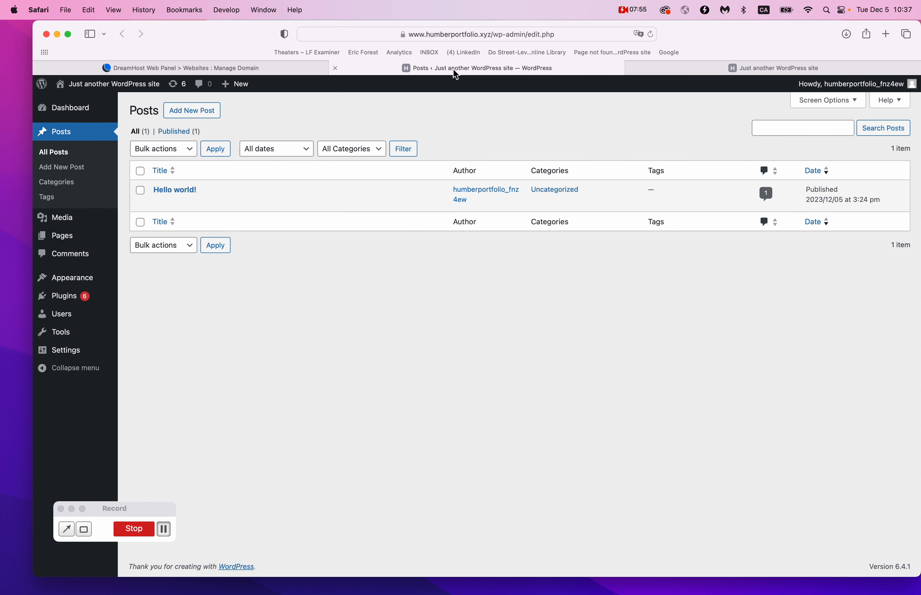
left_click(177, 191)
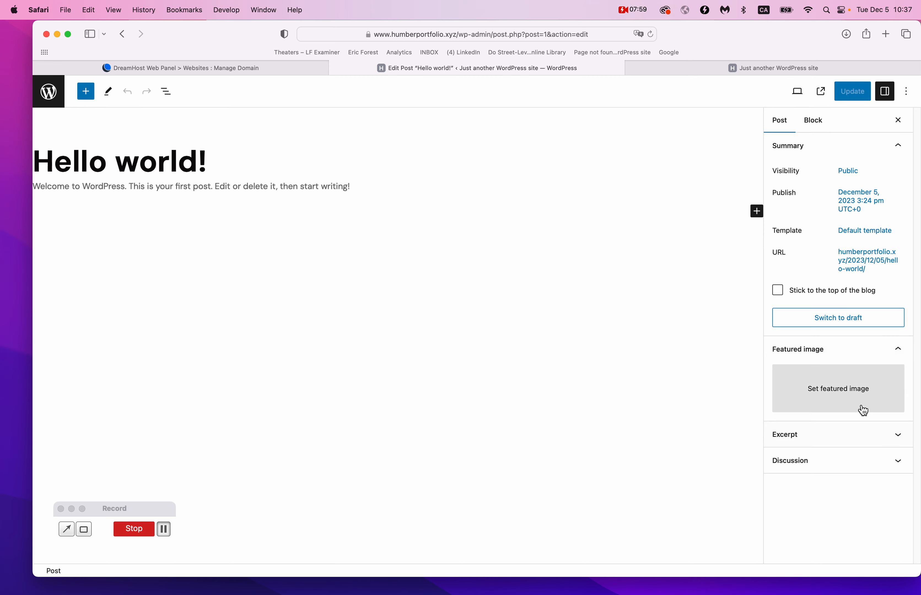
left_click(863, 411)
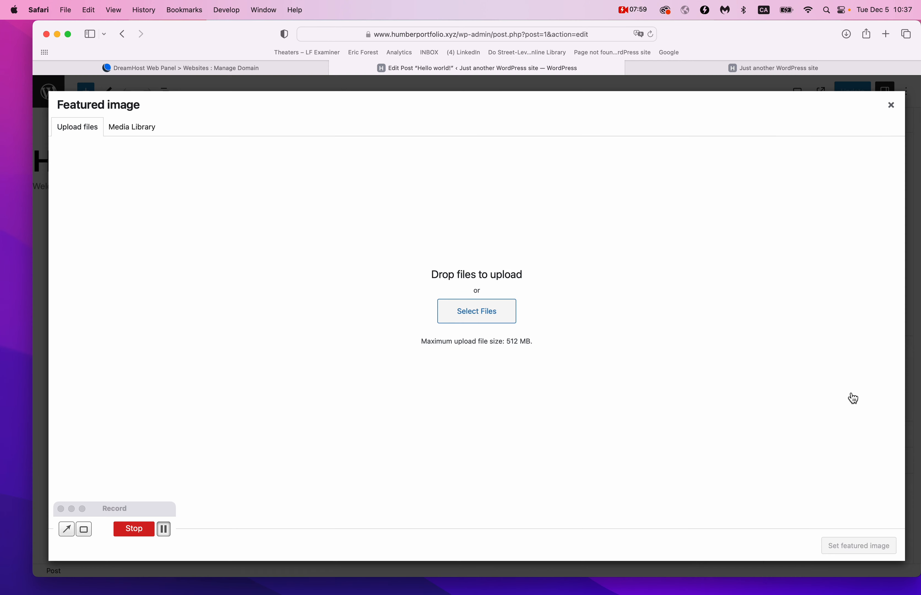
left_click(487, 317)
left_click(523, 172)
left_click(666, 491)
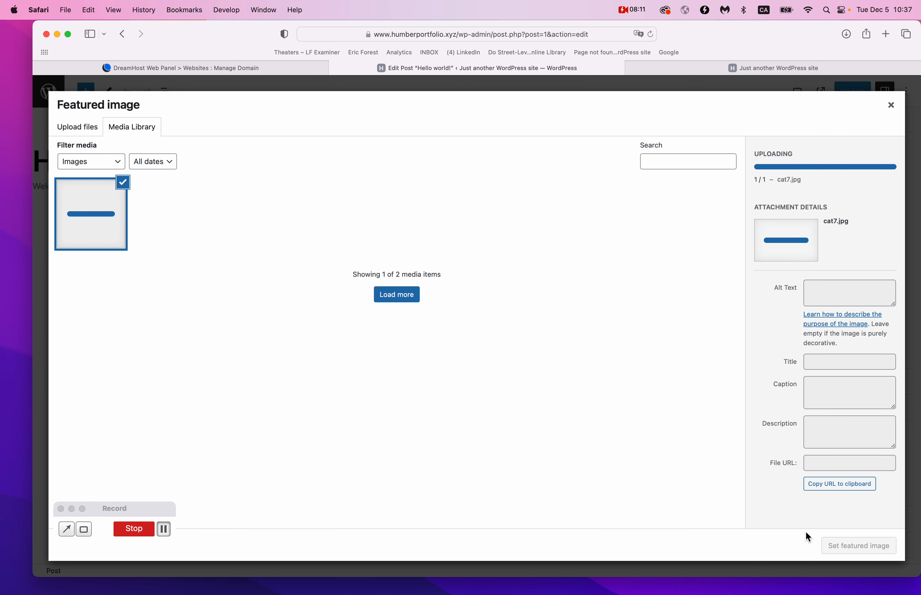
Confirm cat7.jpg as the featured image and update the post.
left_click(164, 529)
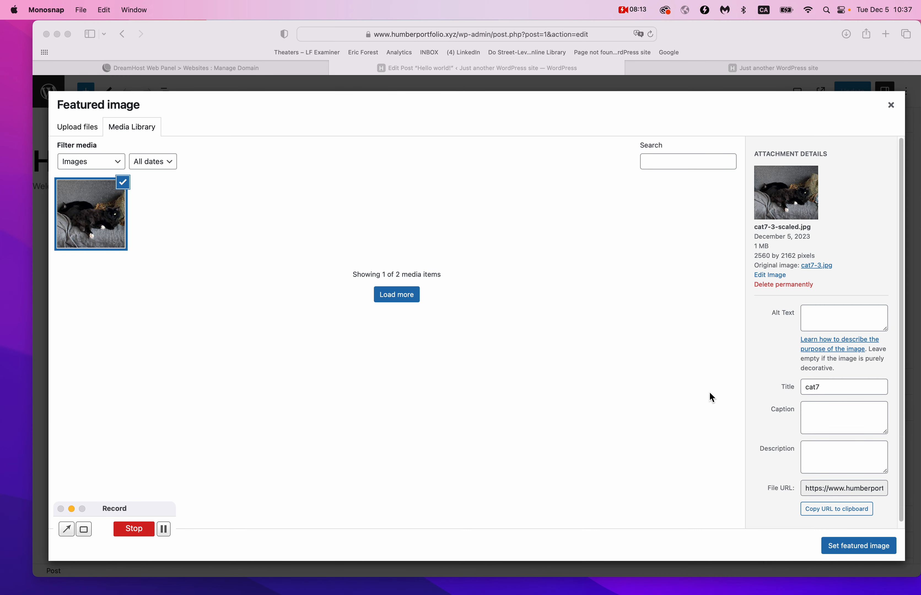
left_click(854, 560)
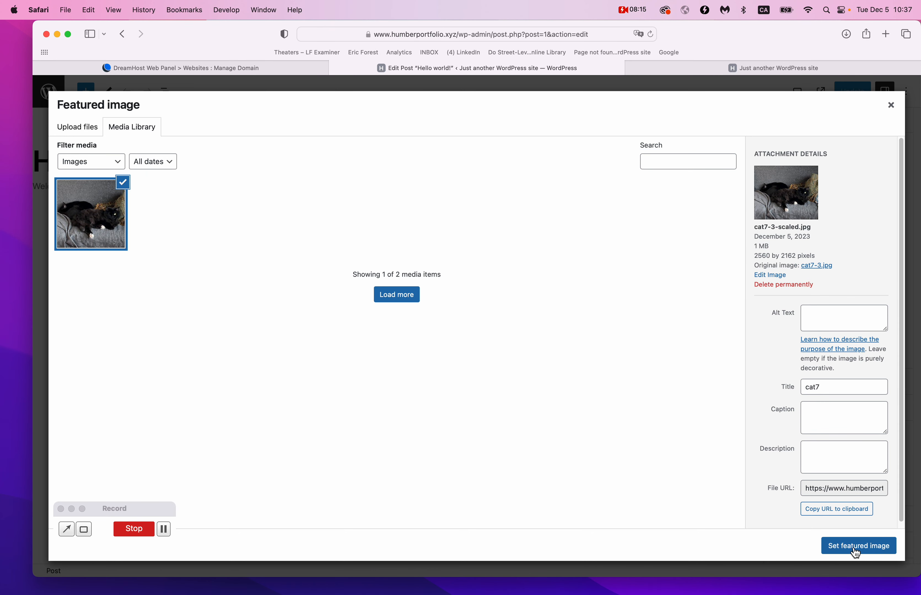
left_click(852, 546)
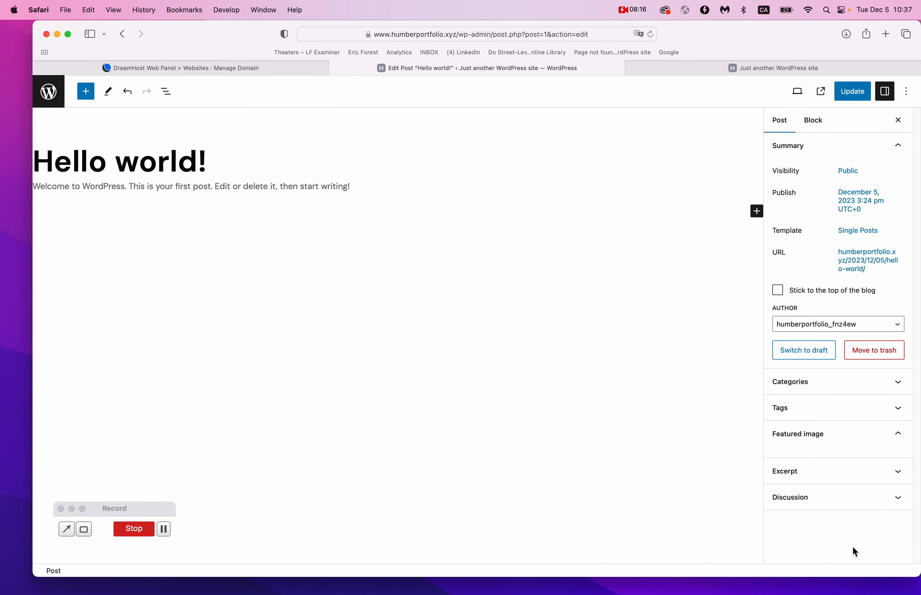
left_click(851, 93)
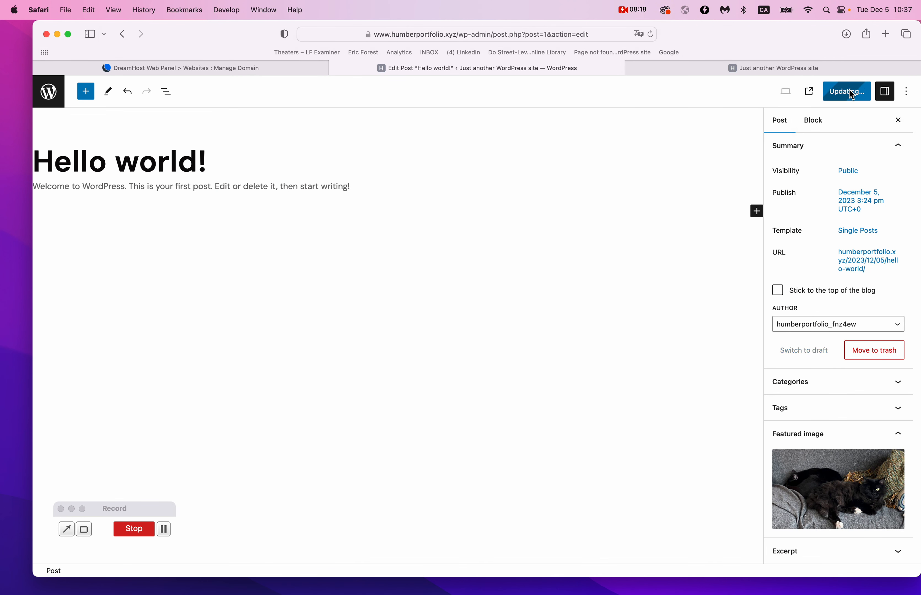
left_click(771, 69)
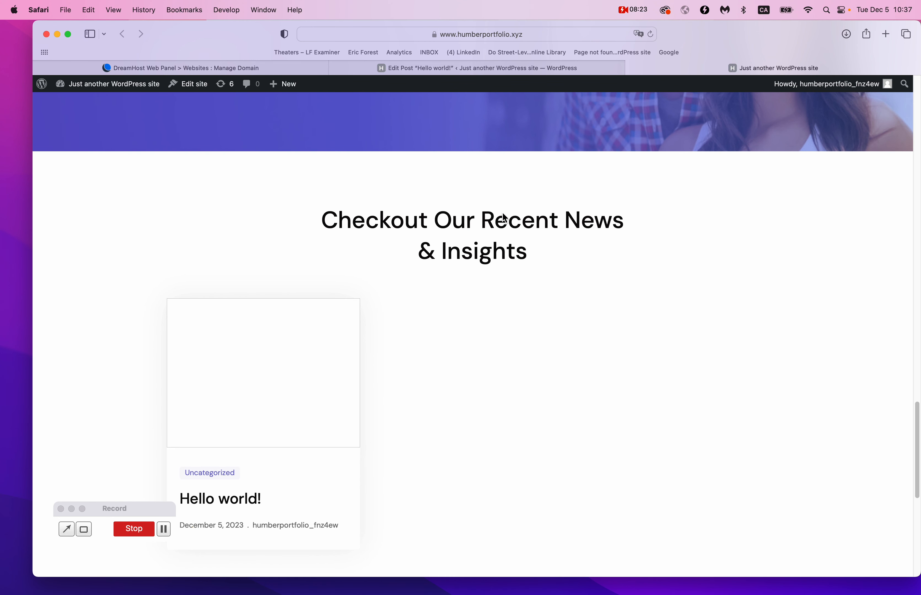
Check that the Hello world! news card shows the cat photo, then reopen the post editor.
scroll(503, 213, "down", 2)
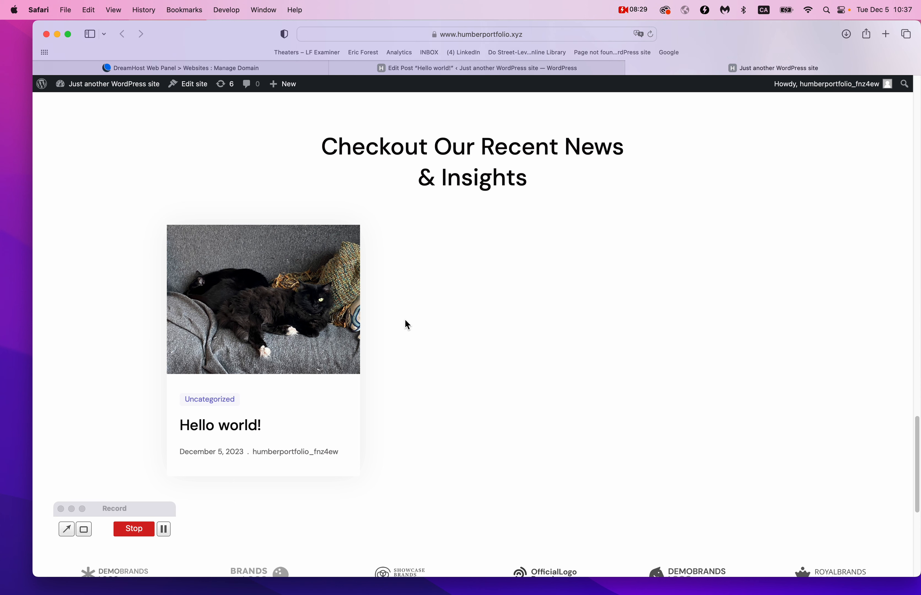
scroll(405, 319, "down", 1)
scroll(405, 319, "up", 1)
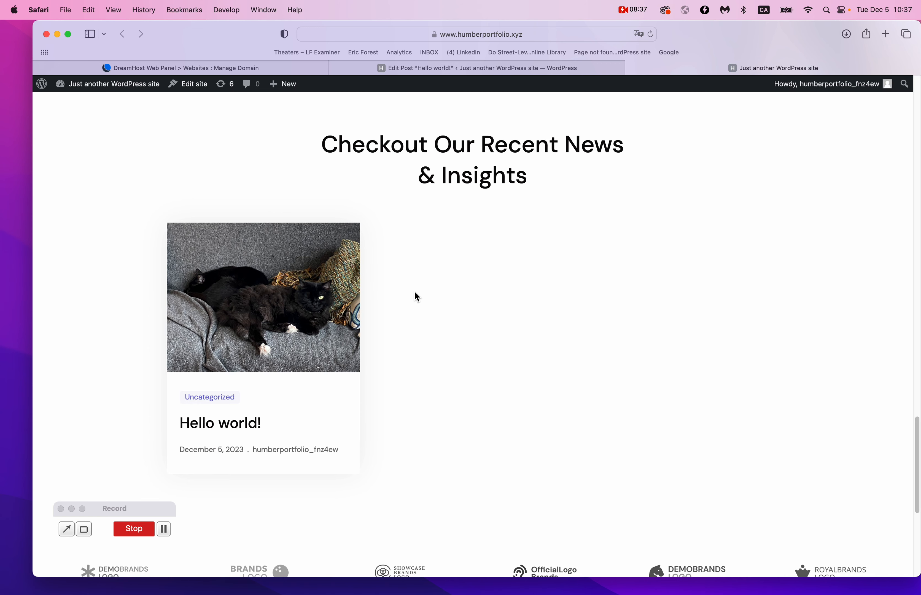
scroll(190, 338, "up", 5)
scroll(191, 337, "down", 5)
left_click(481, 69)
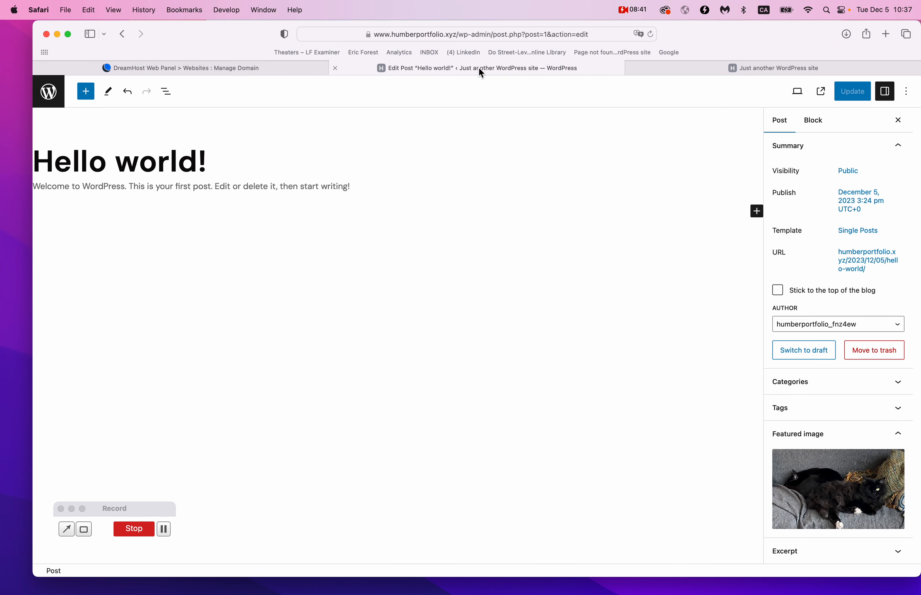
Start a new post titled 'My First Case Study'.
left_click(48, 98)
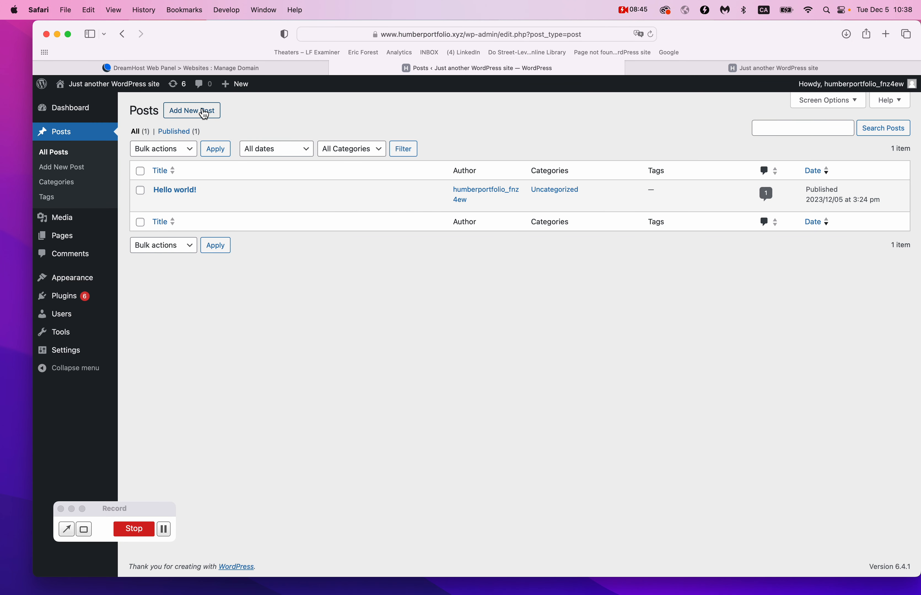
left_click(193, 111)
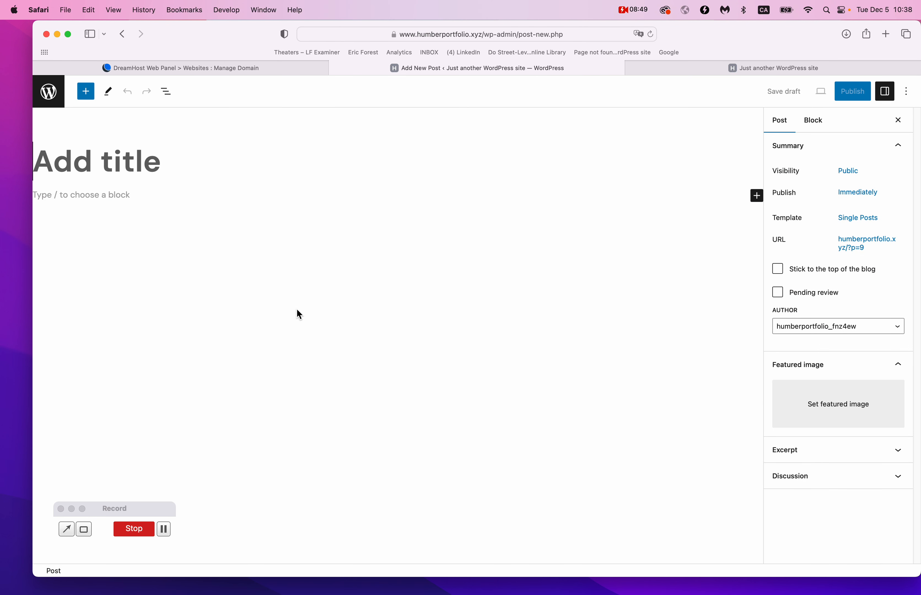
type("My First Case Study")
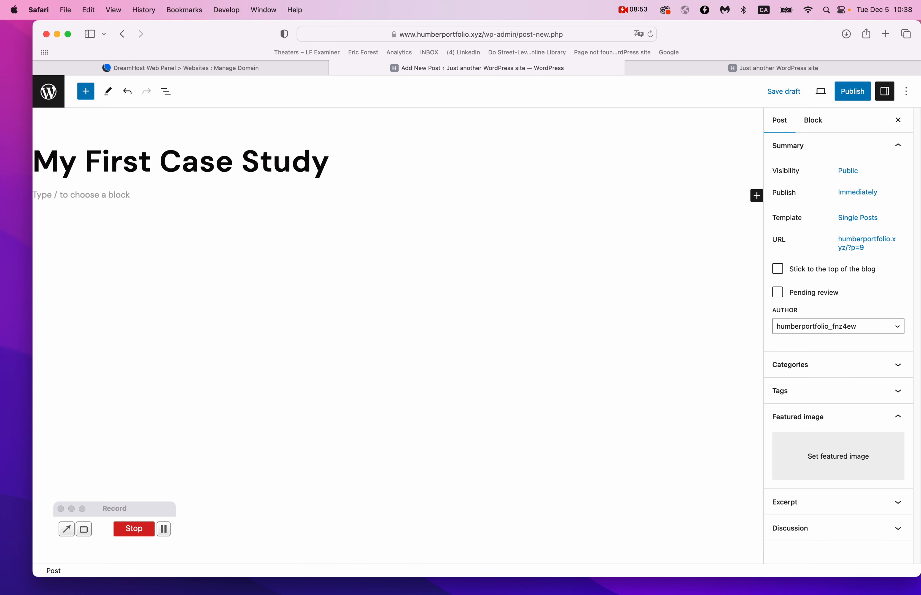
Add a Paragraph block filled with repeated pasted Lorem ipsum text.
left_click(757, 197)
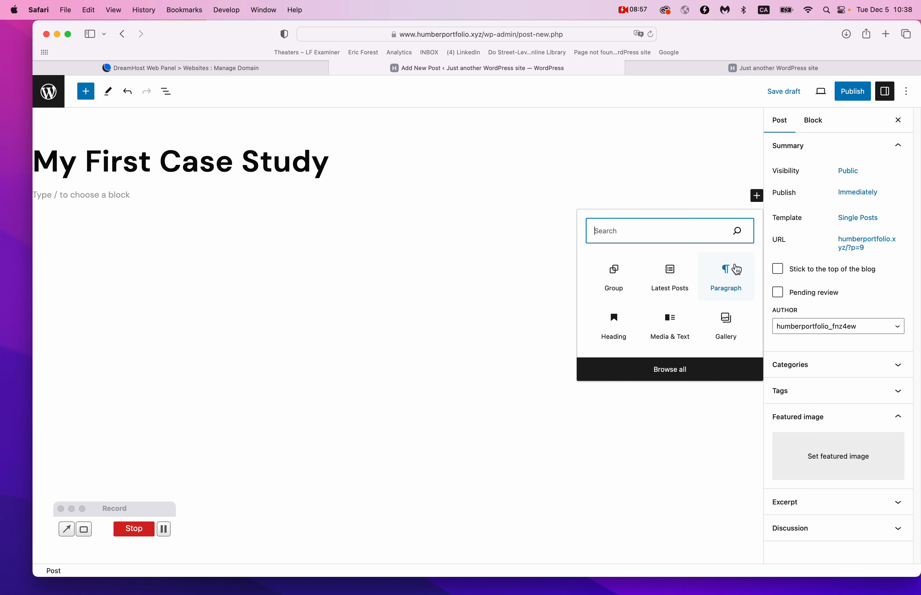
left_click(731, 274)
type("Lorem ipsum")
key("super+a")
key("super+v")
key("super+v")
key("super+v")
key("super+v")
key("super+v")
key("super+v")
key("super+v")
key("super+v")
key("super+v")
key("super+v")
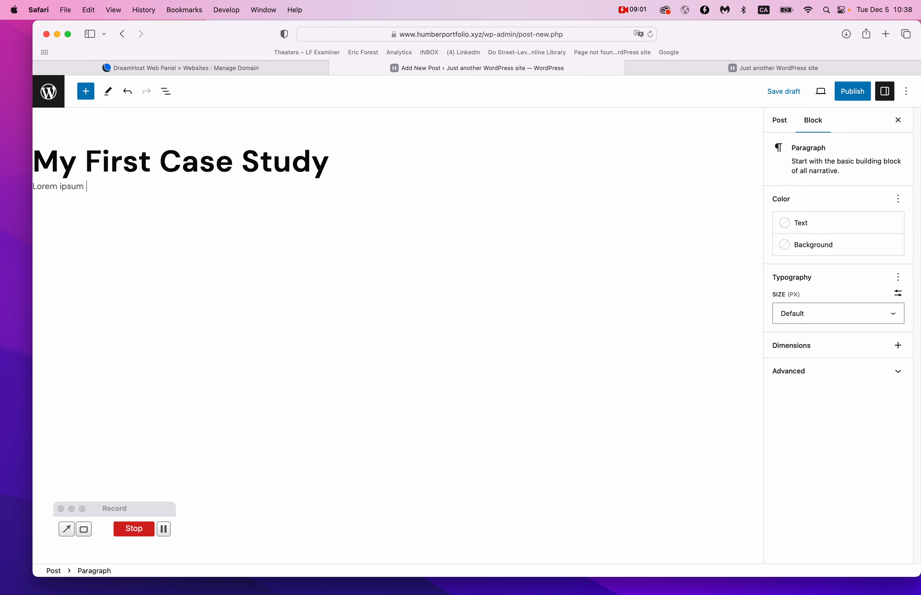
key("super+v")
key("super+v")
key("super+v")
key("super+v")
key("super+v")
key("super+v")
key("super+v")
key("super+v")
key("super+v")
key("super+v")
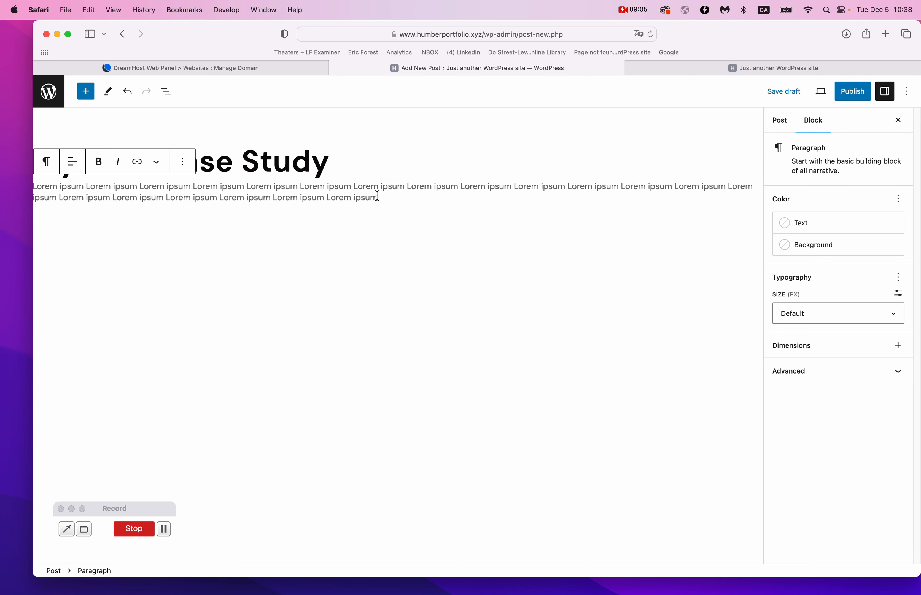
left_click(631, 253)
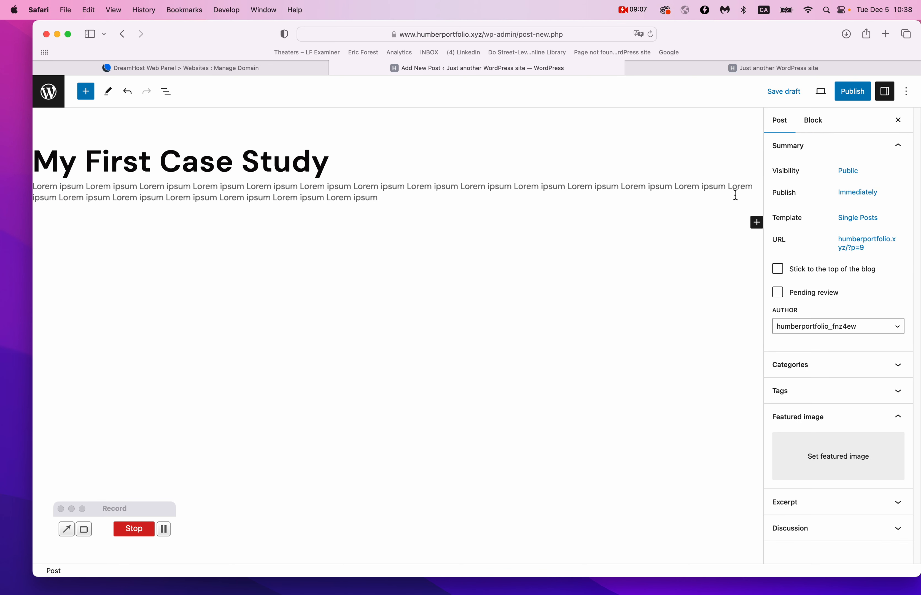
left_click(757, 222)
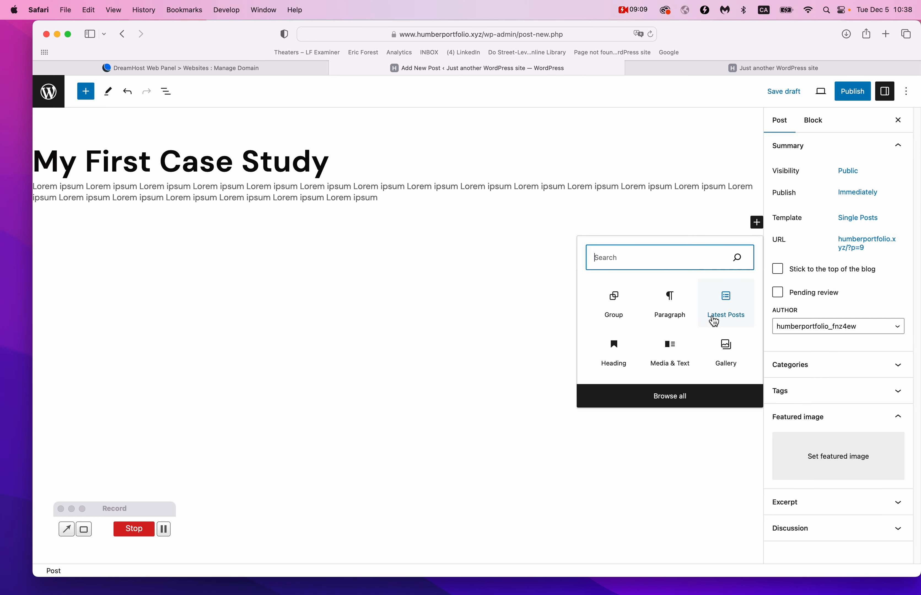
Insert a Media & Text block with the uploaded cat1.jpg photo.
left_click(672, 351)
left_click(75, 271)
left_click(449, 170)
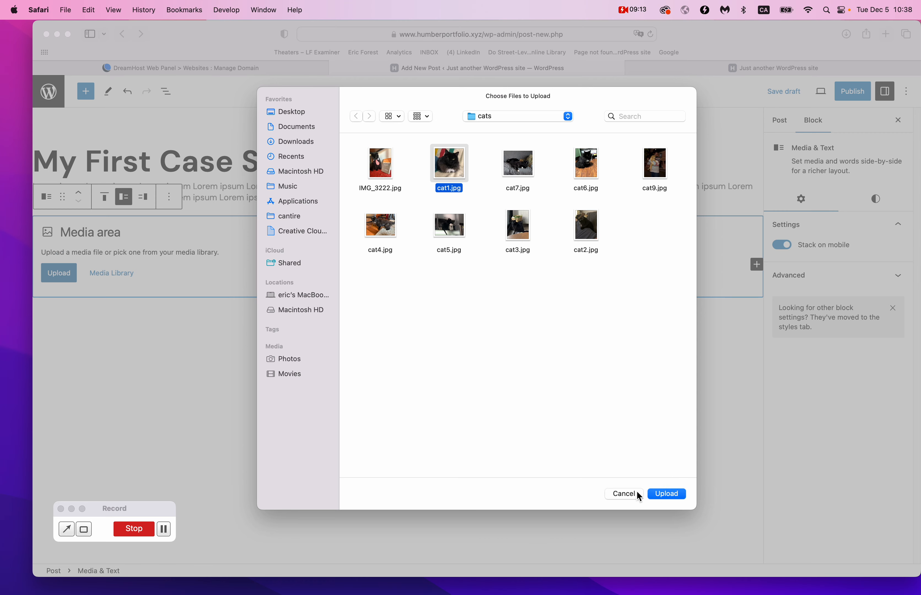
left_click(666, 494)
Add the heading 'Whoa cool cat' with a Lorem ipsum paragraph beside the image.
left_click(443, 398)
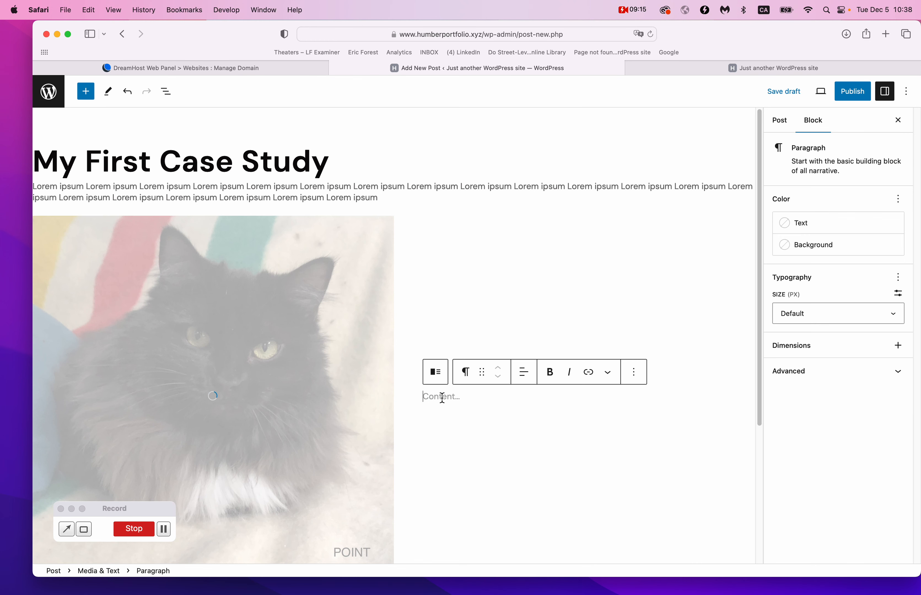
left_click(466, 373)
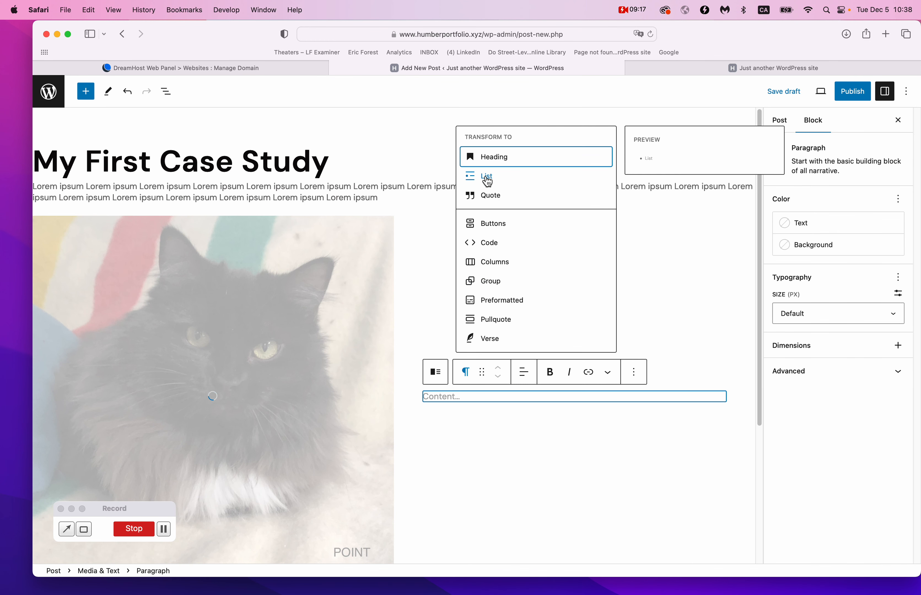
left_click(509, 158)
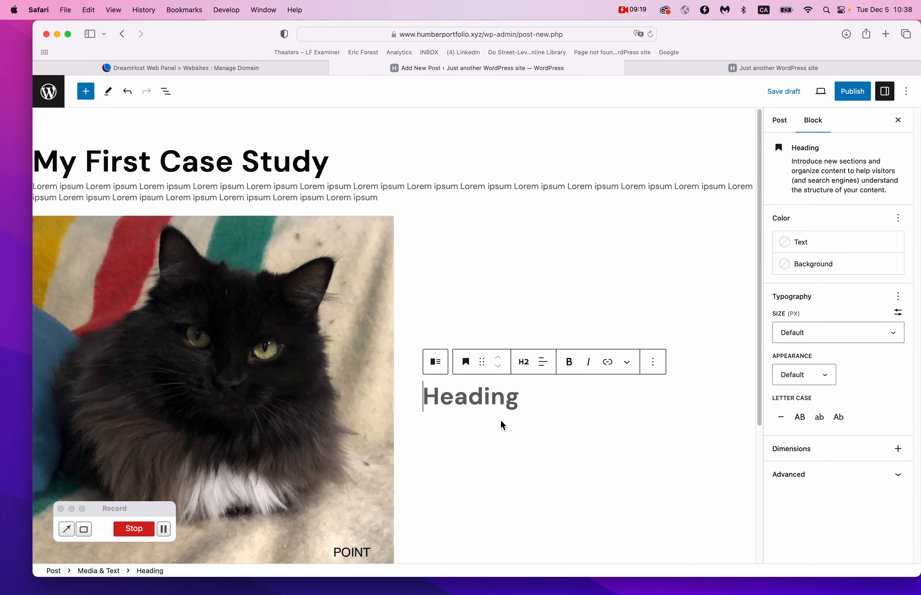
type("Wha")
key("BackSpace")
type("oa cool cat")
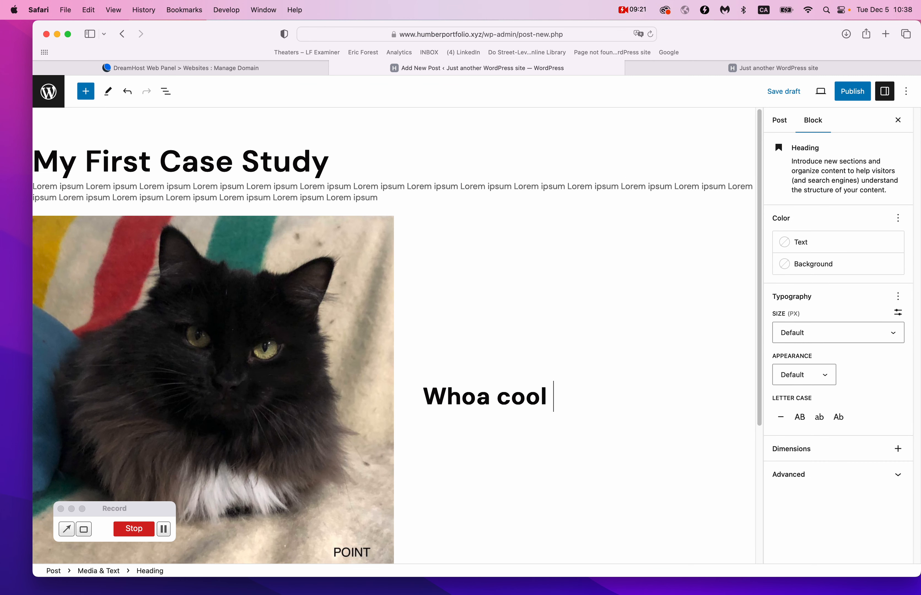
key("Return")
key("super+v")
key("super+v")
key("super+v")
key("super+v")
key("super+v")
key("super+v")
key("super+v")
key("super+v")
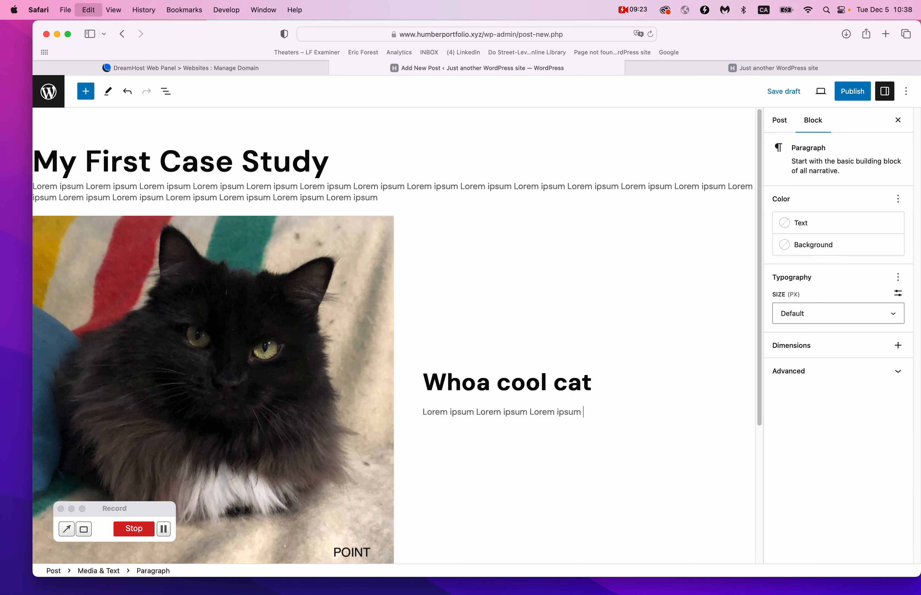
Narrow the Media & Text image column to about 28% width.
left_click(385, 393)
left_click_drag(393, 395, 321, 359)
left_click(370, 194)
scroll(370, 193, "down", 3)
Insert an empty Gallery block below the cat section.
left_click(403, 416)
left_click(748, 402)
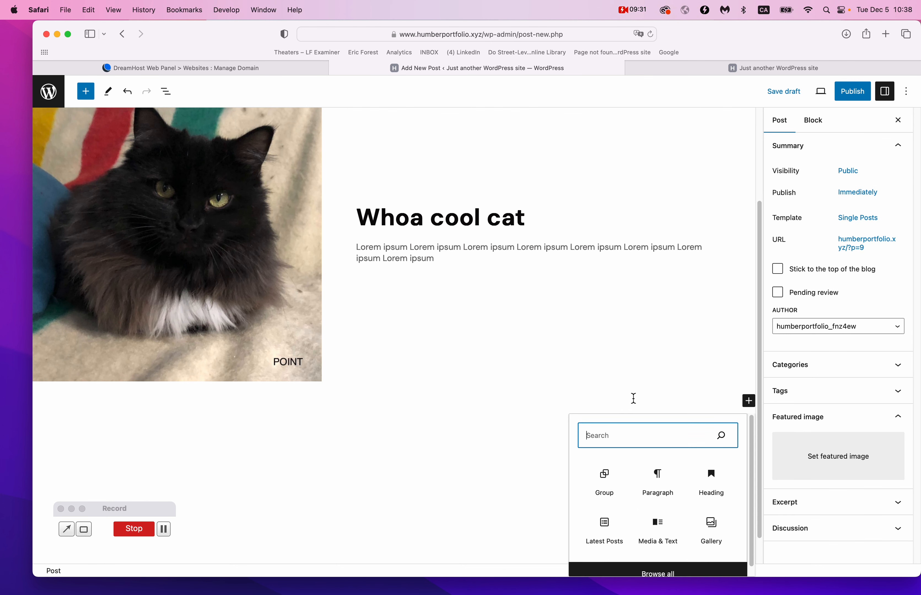
left_click(706, 524)
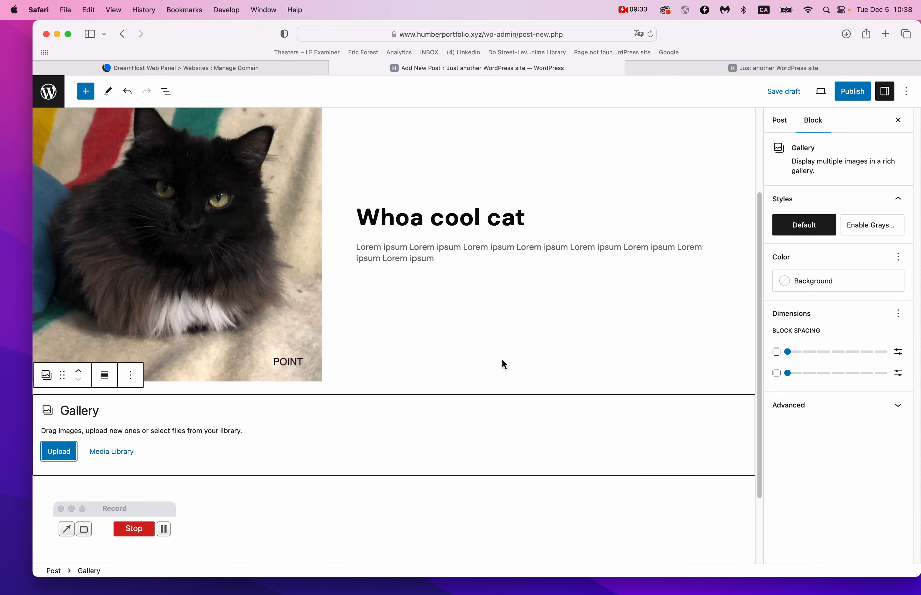
scroll(501, 364, "down", 3)
Upload five cat photos into the gallery, leaving out cat5.jpg.
left_click(70, 355)
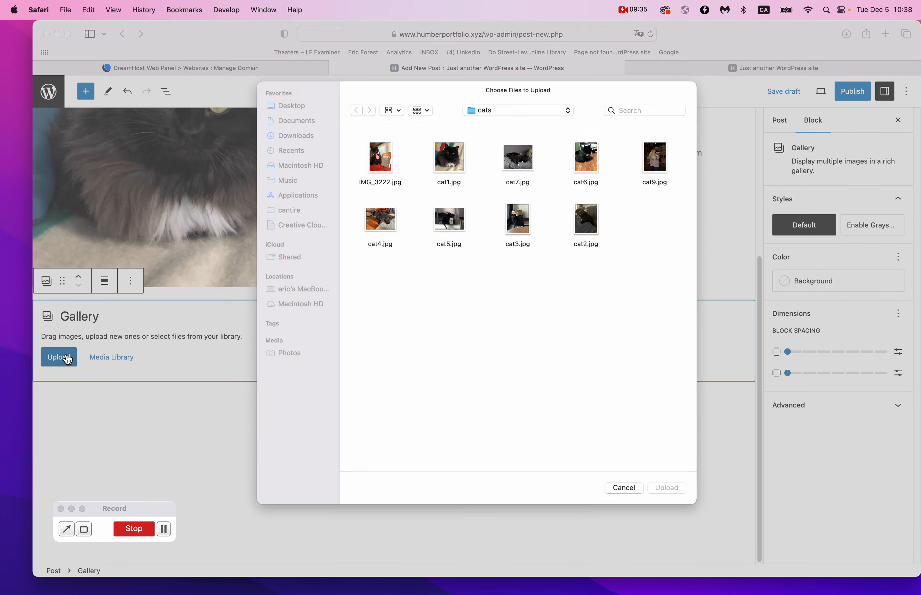
left_click_drag(352, 169, 531, 279)
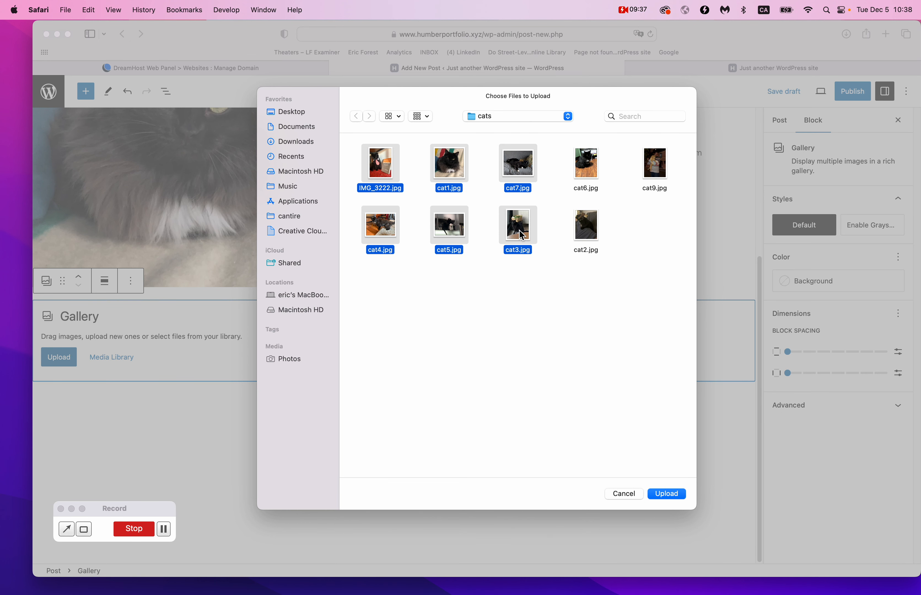
left_click(461, 226, "super")
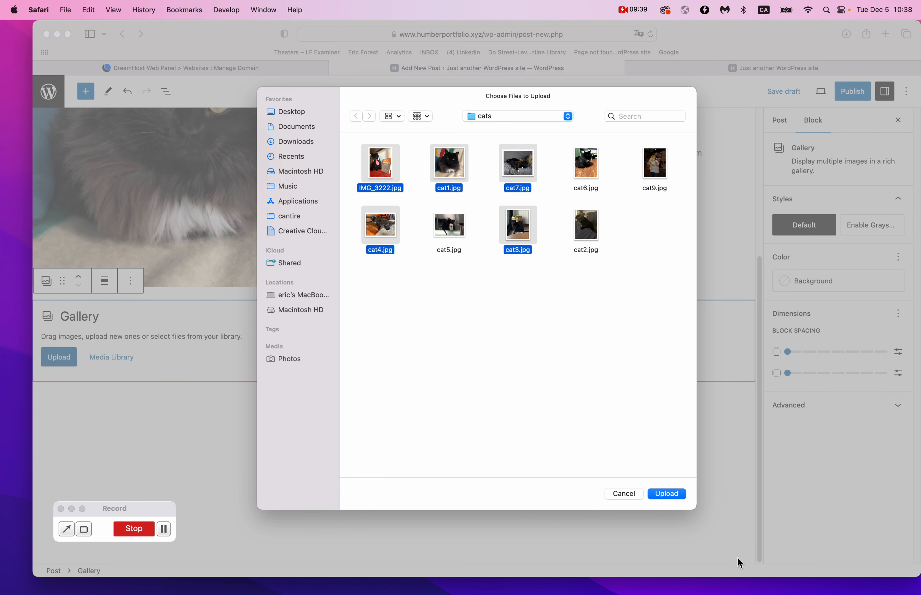
left_click(666, 494)
scroll(499, 434, "down", 5)
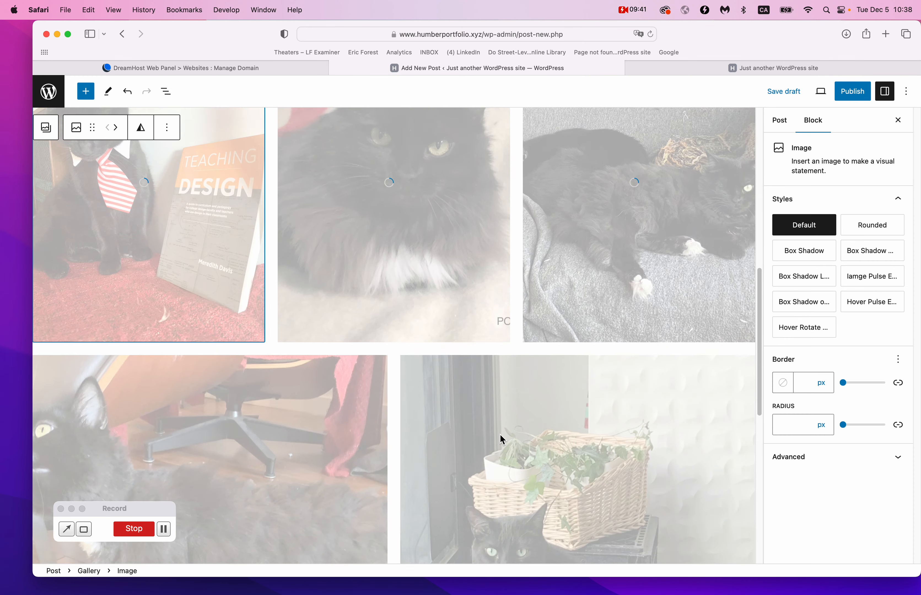
scroll(500, 435, "down", 10)
scroll(499, 434, "up", 9)
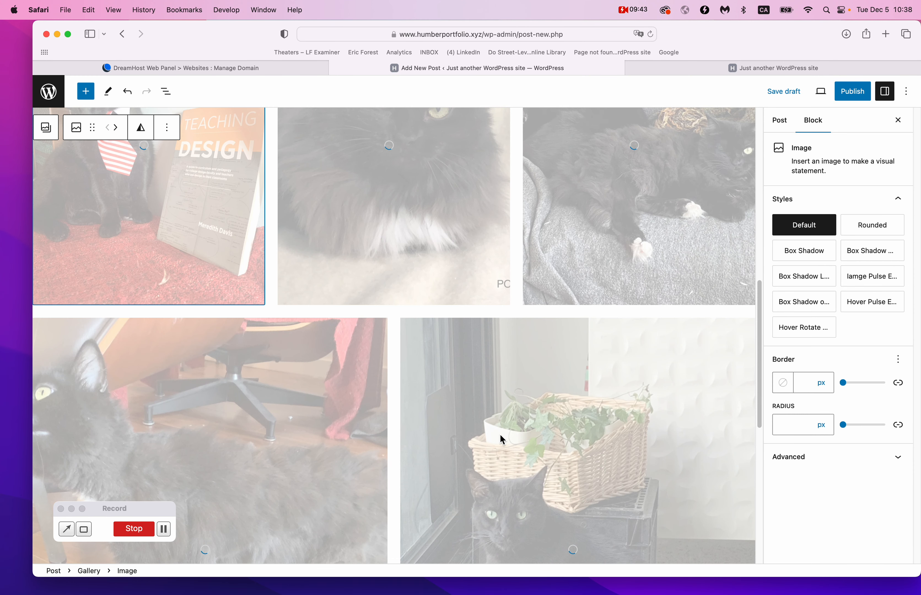
scroll(494, 356, "up", 10)
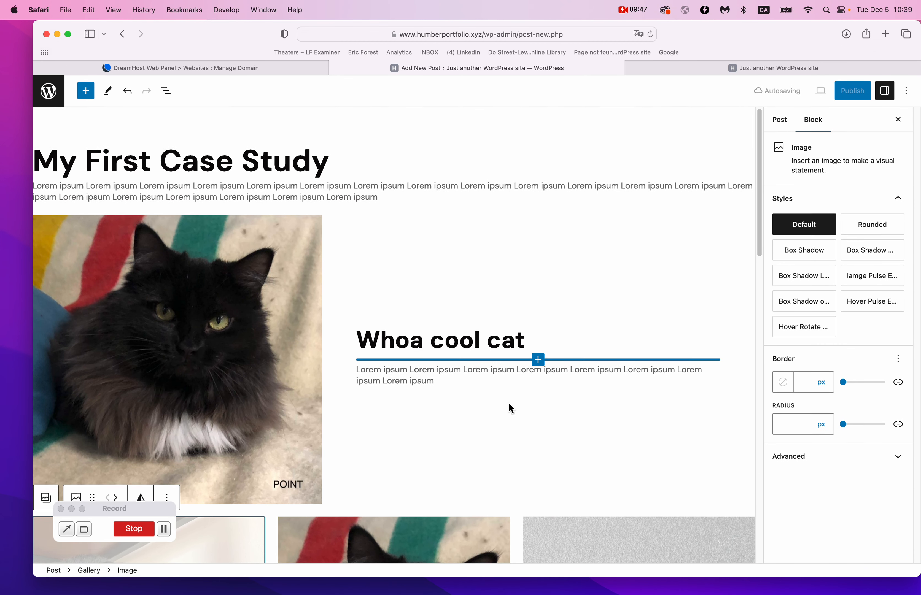
scroll(509, 403, "down", 15)
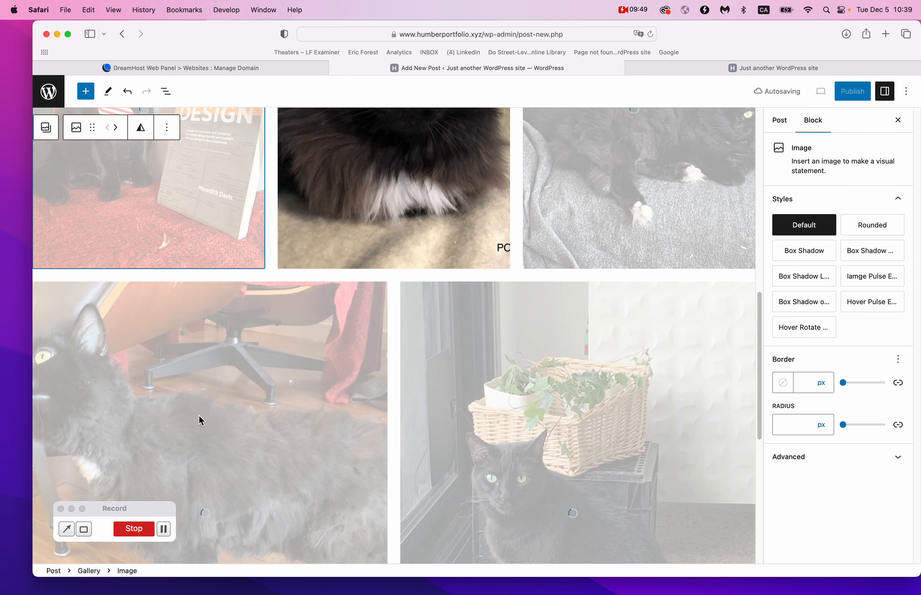
Publish the My First Case Study post, confirming in the pre-publish panel.
left_click(166, 530)
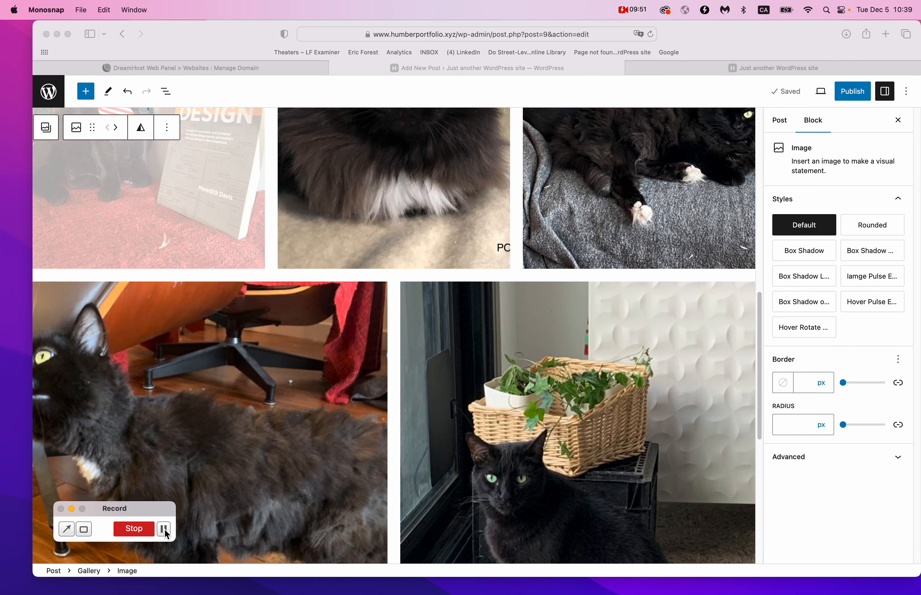
left_click(859, 91)
left_click(858, 93)
left_click(812, 91)
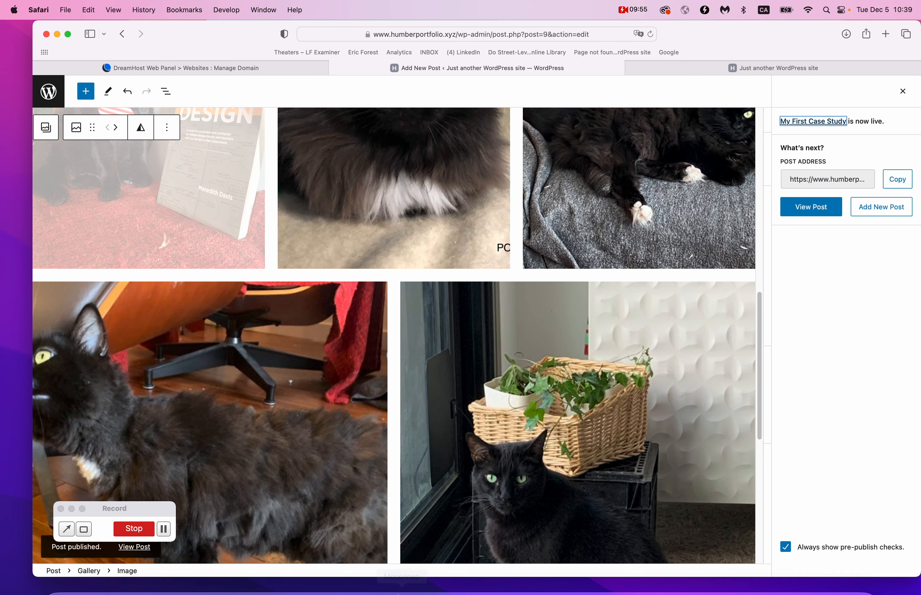
Reload the live site to see the new post in the news, then return to the editor.
left_click(771, 68)
key("super+r")
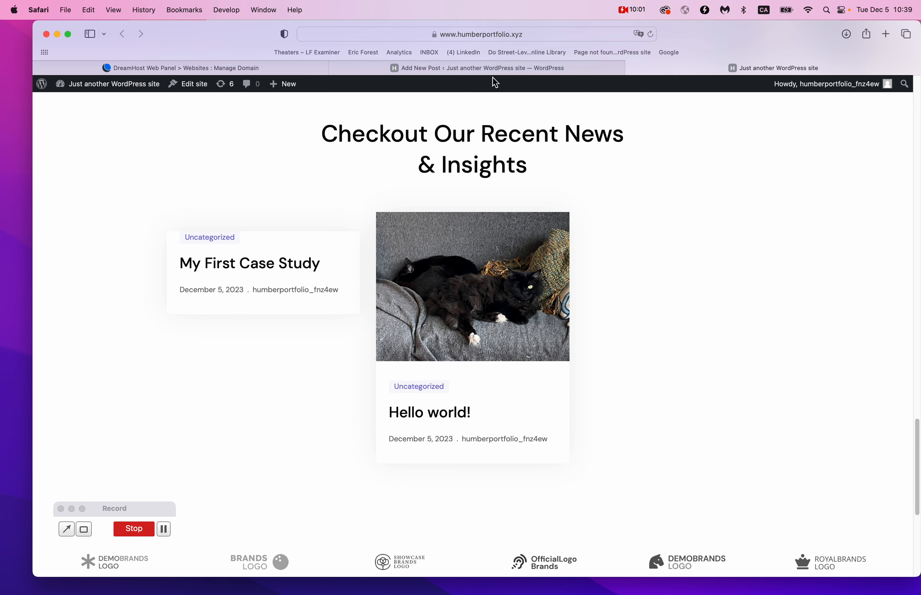
left_click(500, 68)
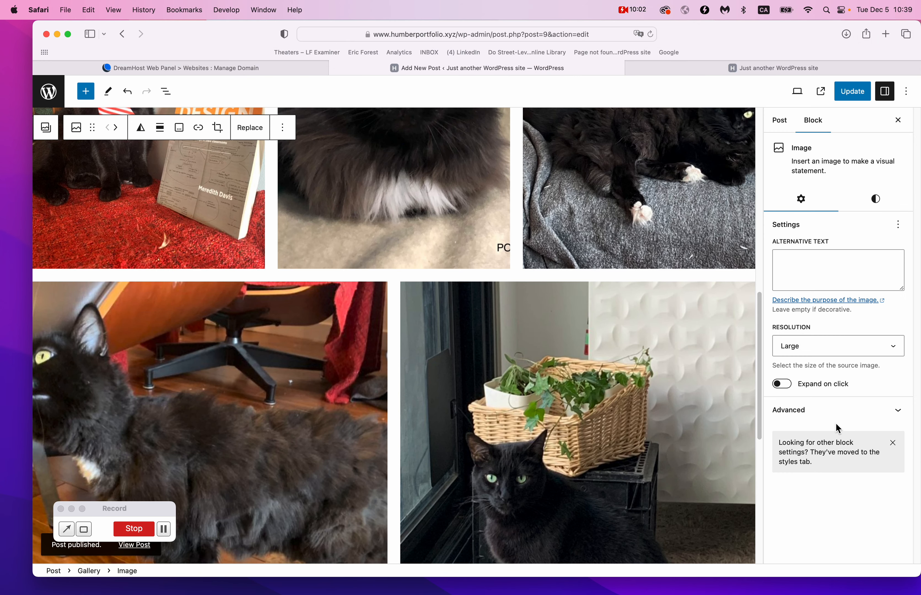
Set the fluffy black cat close-up from the Media Library as featured image and update the post.
left_click(891, 418)
left_click(890, 418)
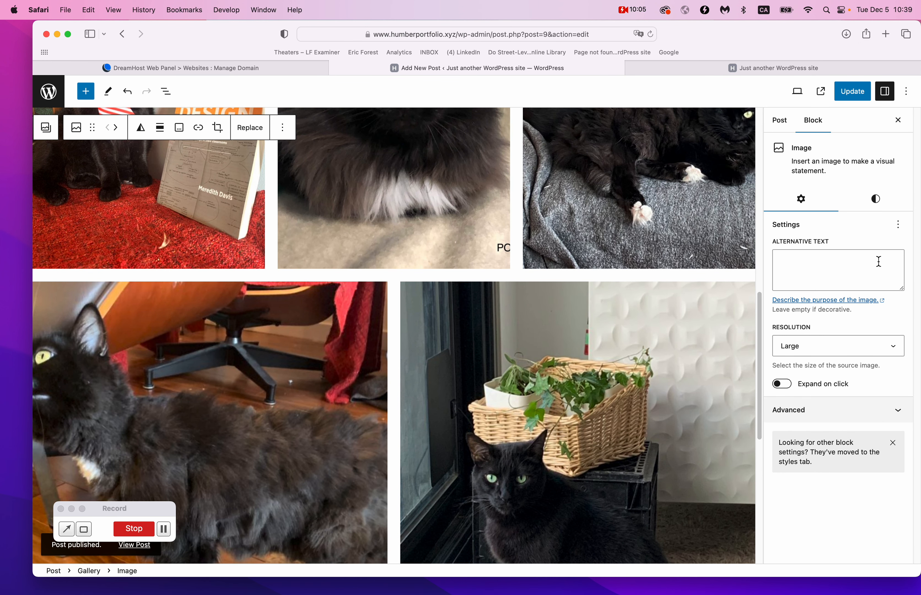
left_click(783, 129)
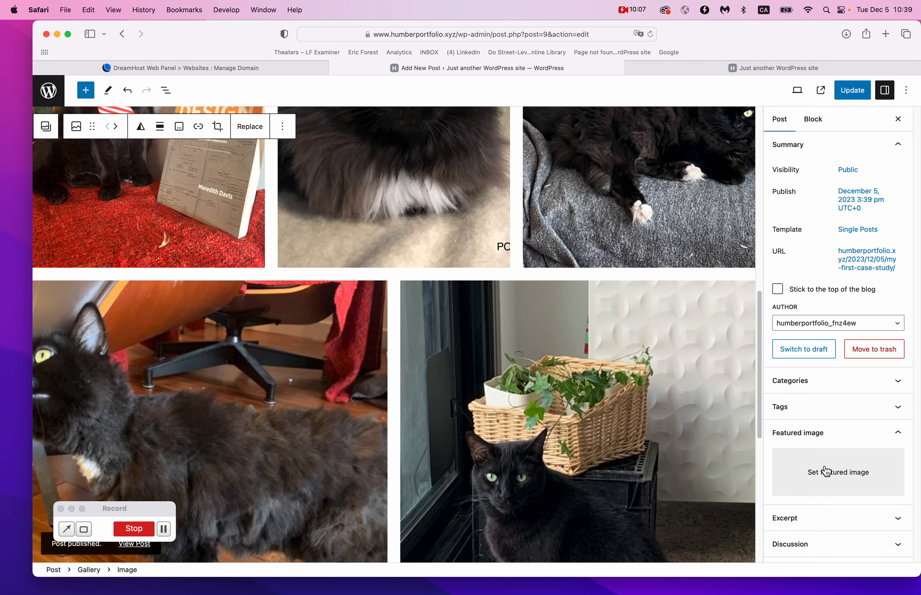
left_click(828, 476)
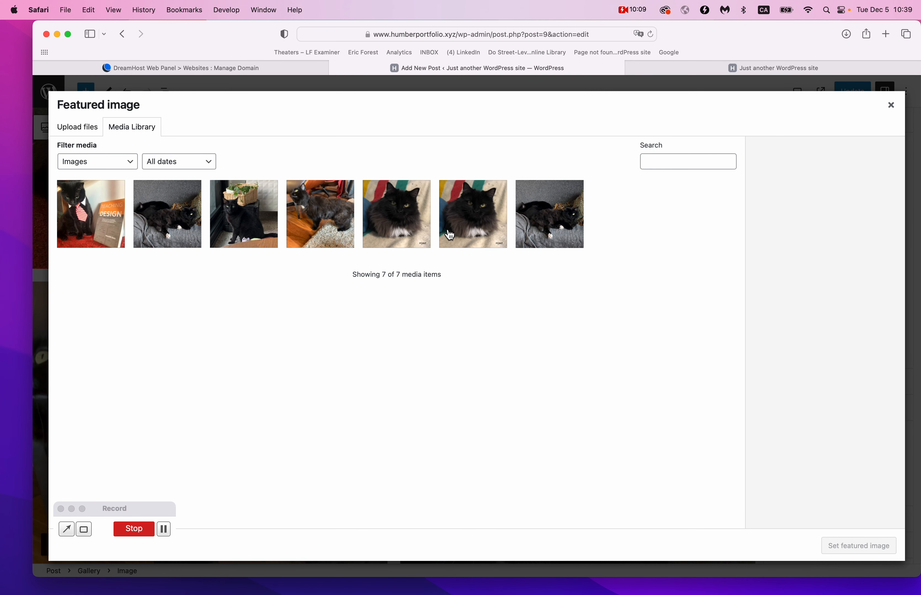
left_click(694, 74)
left_click(599, 76)
left_click(469, 216)
left_click(851, 553)
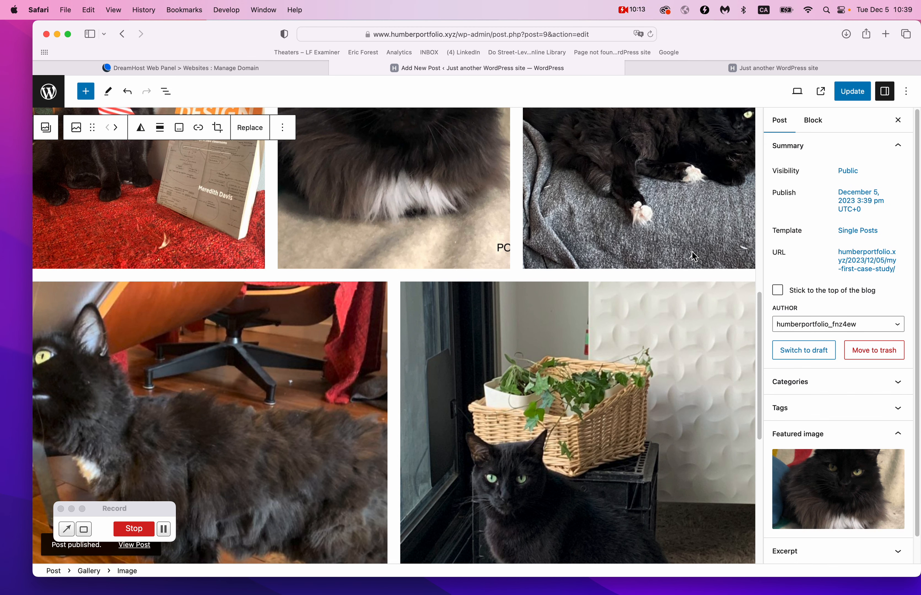
left_click(839, 99)
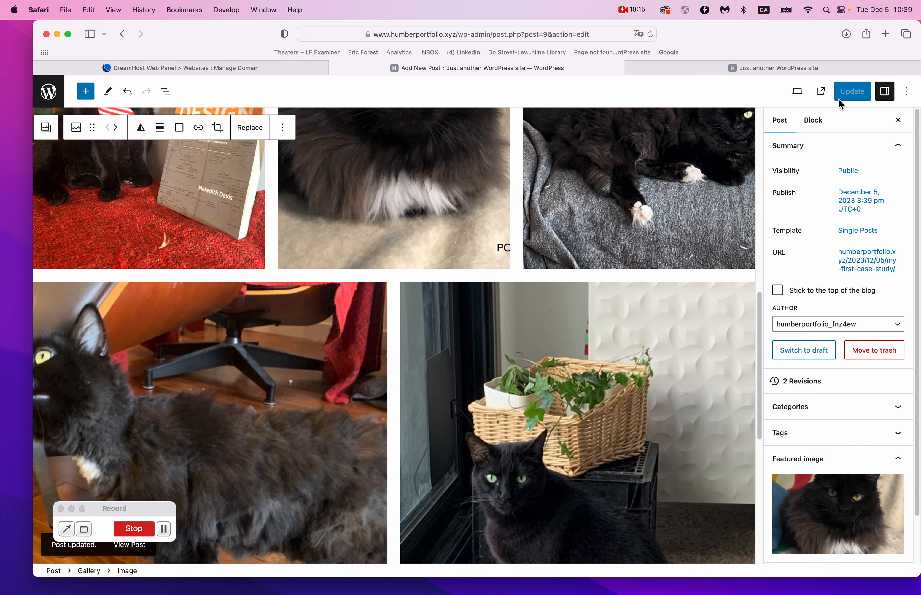
Reload the live site and view the My First Case Study post with its featured image.
left_click(821, 69)
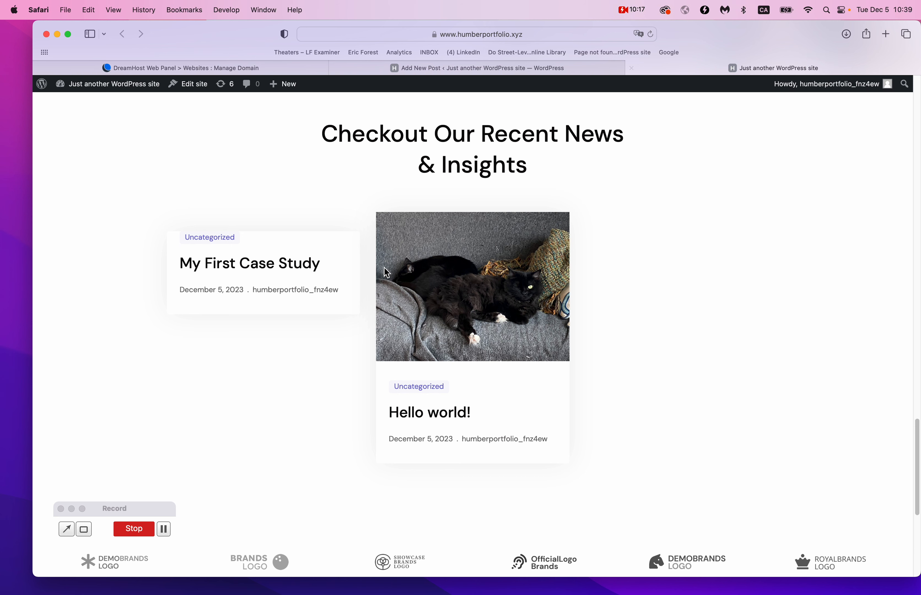
key("super+r")
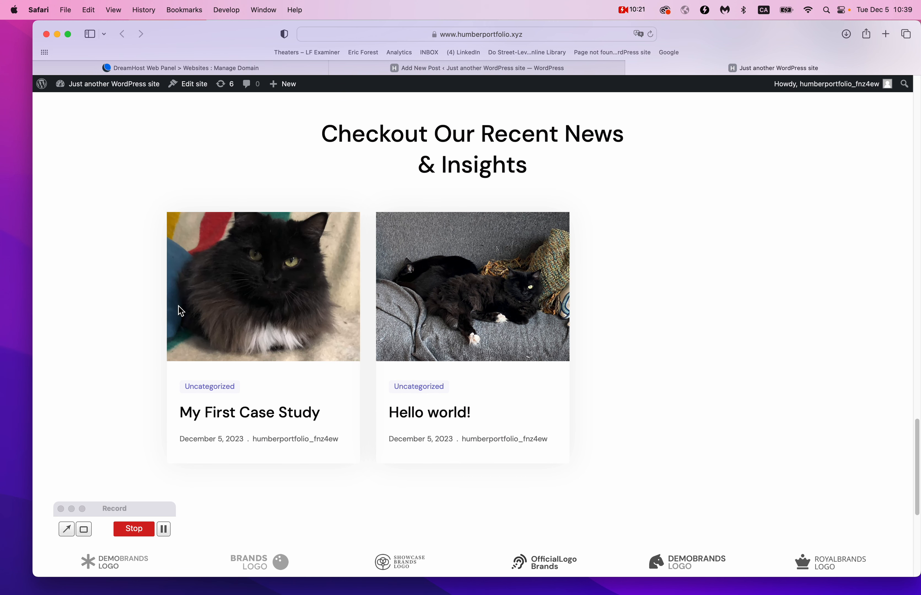
left_click(259, 411)
scroll(550, 288, "down", 15)
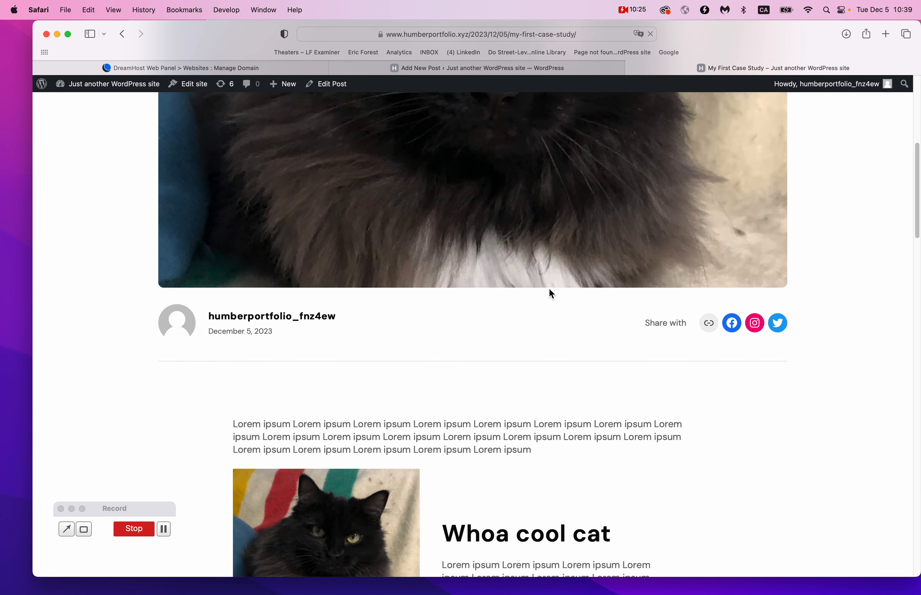
scroll(550, 289, "up", 4)
scroll(549, 289, "down", 4)
scroll(552, 294, "down", 8)
scroll(552, 294, "up", 9)
scroll(549, 289, "up", 15)
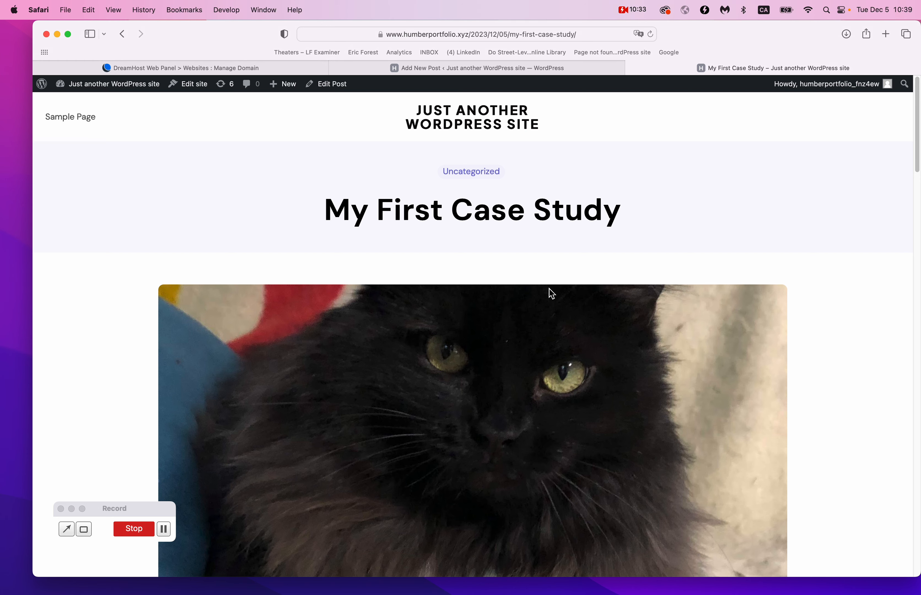
key("super+[")
Browse the homepage and open the My First Case Study post once more.
scroll(448, 405, "up", 5)
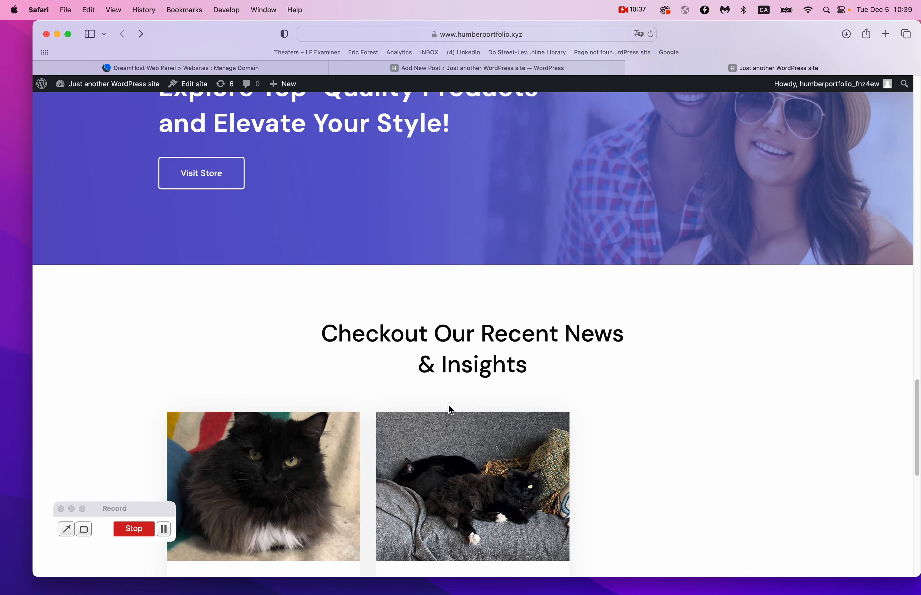
scroll(450, 409, "up", 2)
scroll(454, 277, "down", 5)
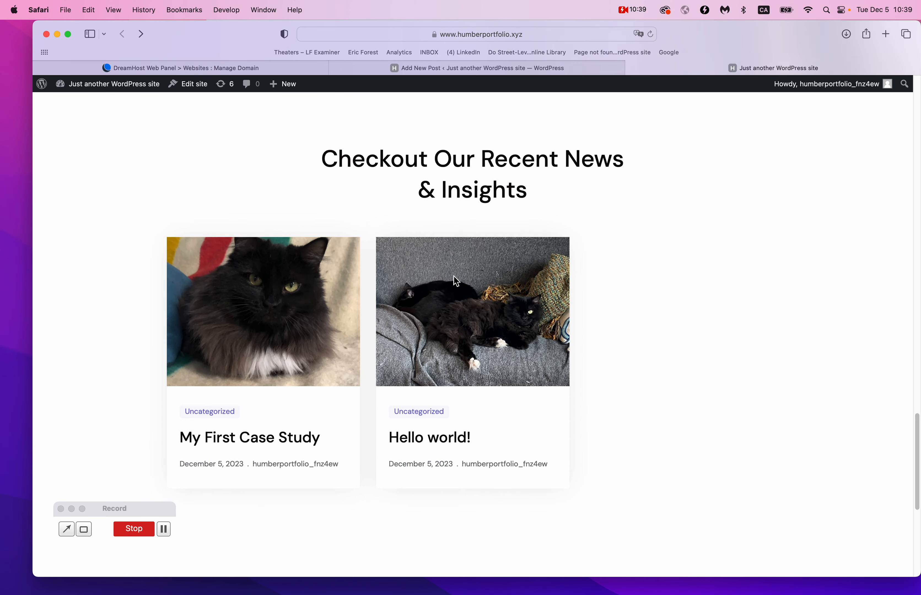
scroll(266, 469, "up", 5)
scroll(266, 468, "left", 3)
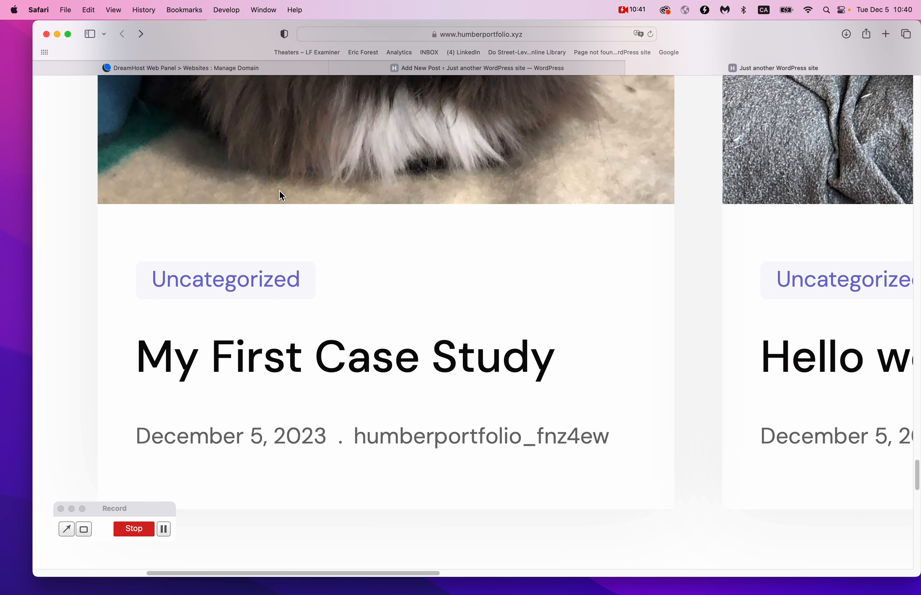
scroll(279, 195, "up", 1)
scroll(280, 196, "left", 2)
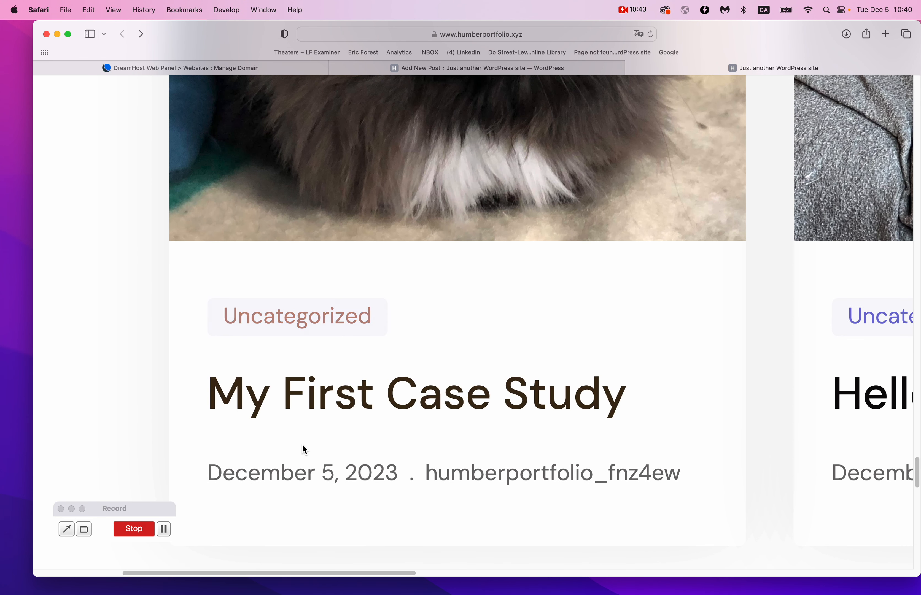
scroll(372, 525, "down", 5)
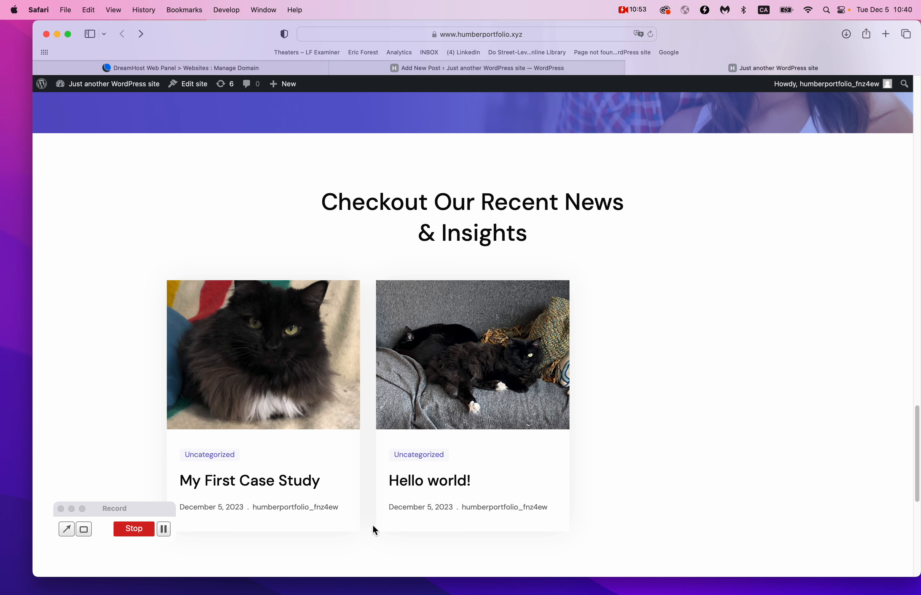
scroll(279, 372, "up", 1)
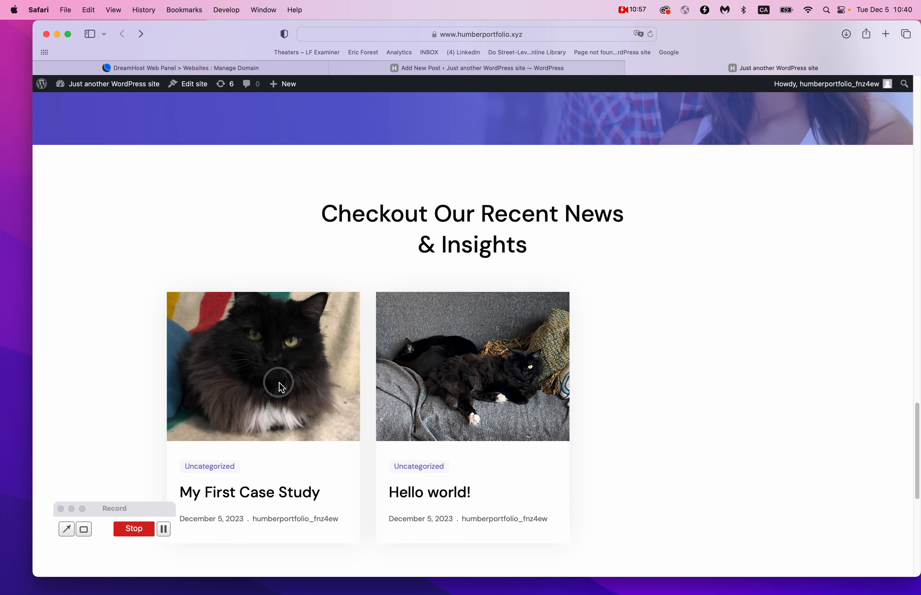
left_click(252, 493)
scroll(587, 204, "down", 10)
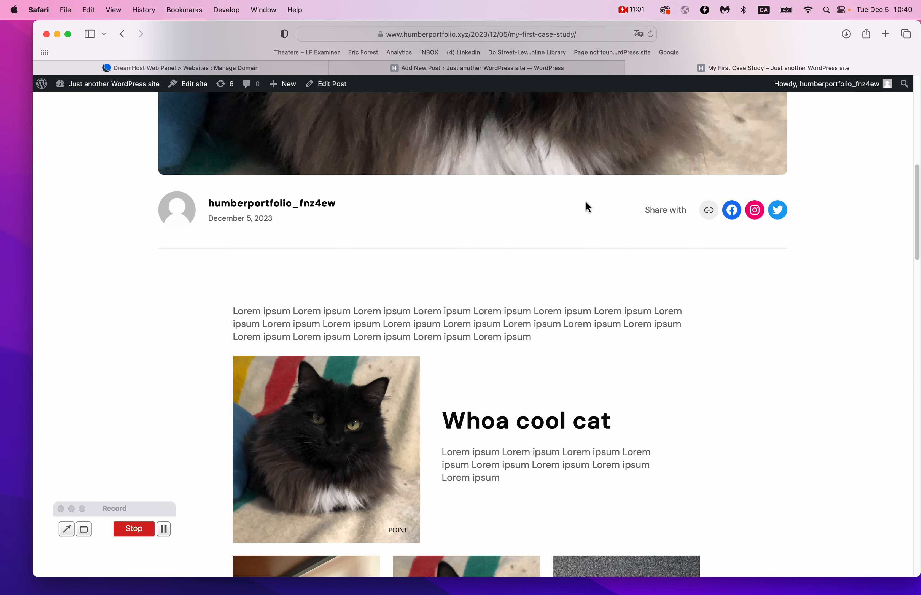
scroll(586, 202, "up", 10)
key("super+bracketleft")
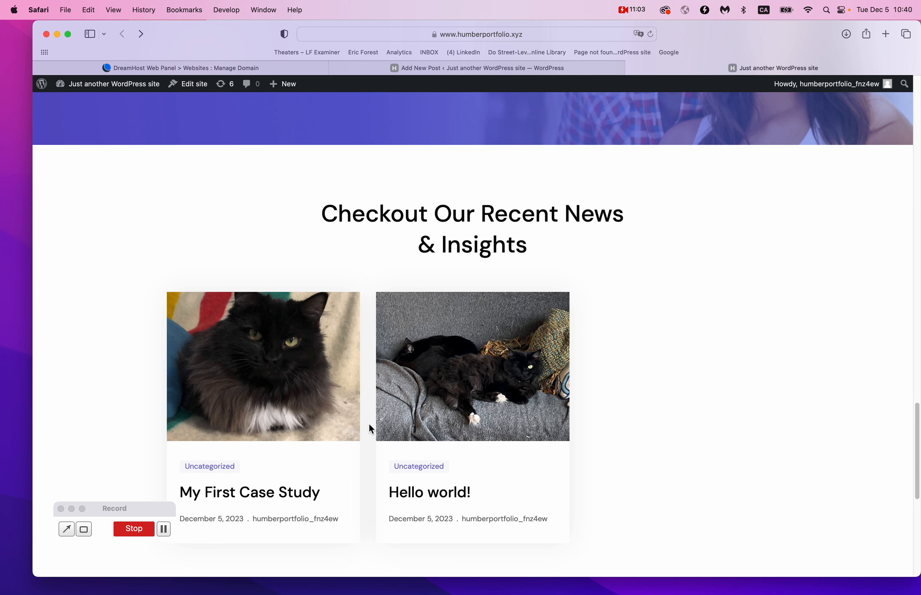
Scroll the homepage again, then return to the admin's All Posts list.
scroll(368, 424, "down", 3)
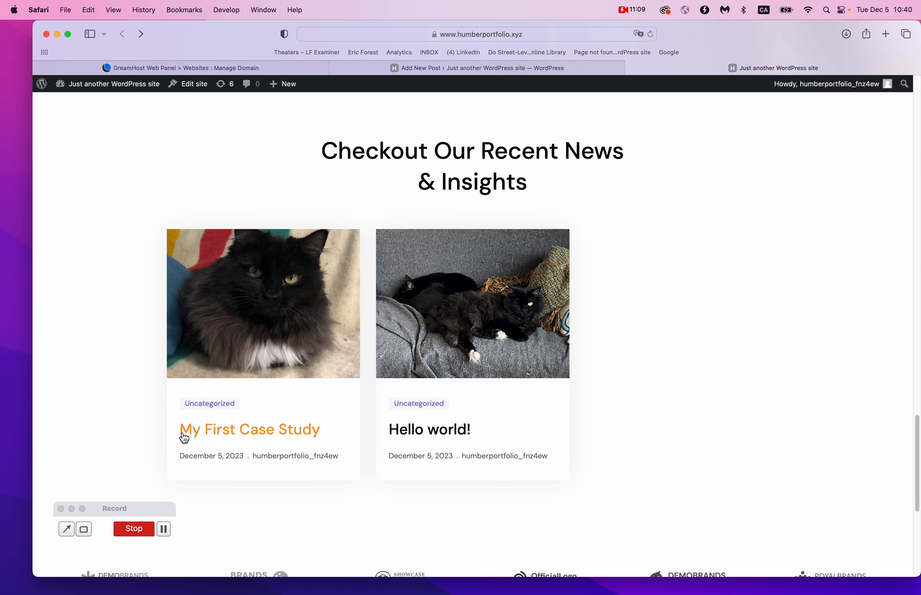
scroll(190, 447, "up", 5)
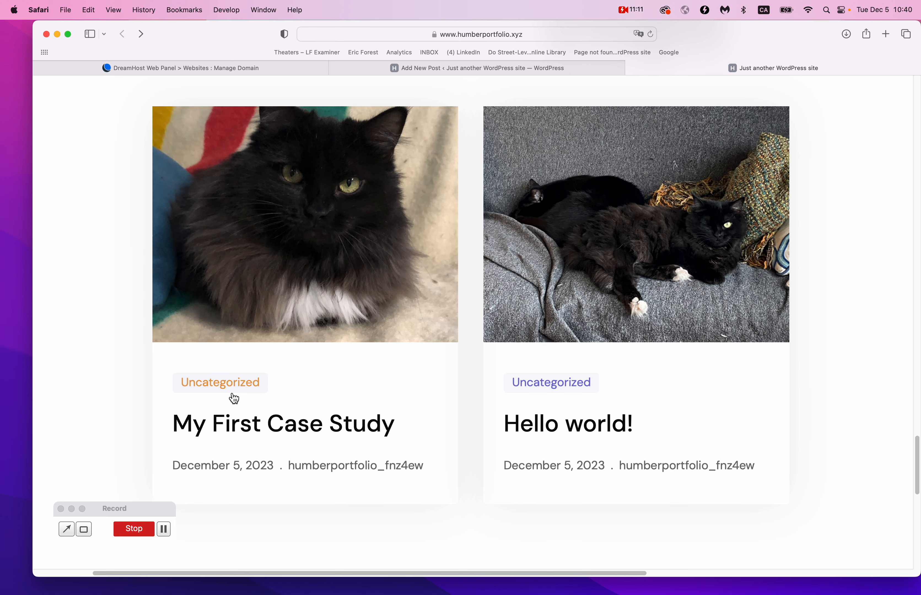
scroll(233, 395, "down", 4)
scroll(235, 399, "down", 3)
left_click(540, 68)
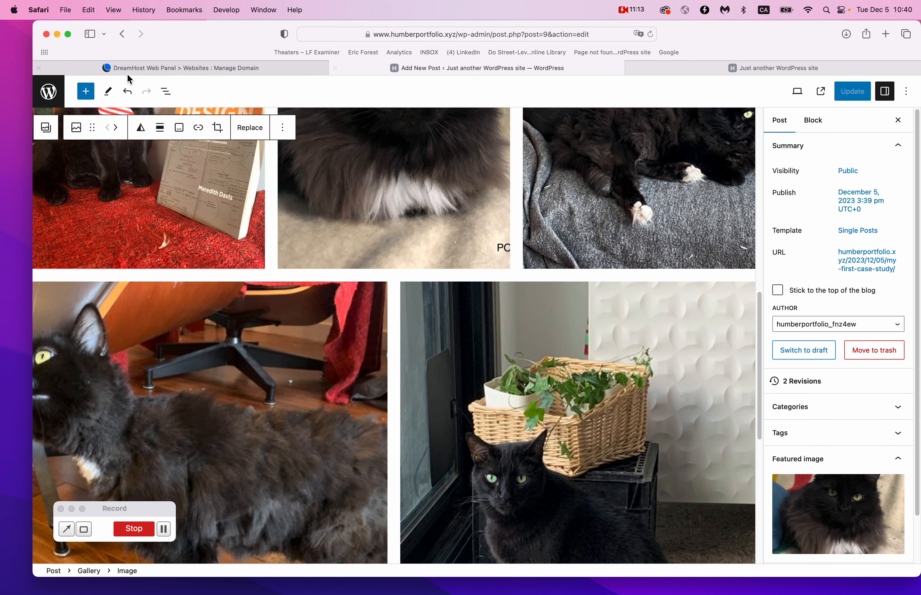
left_click(54, 94)
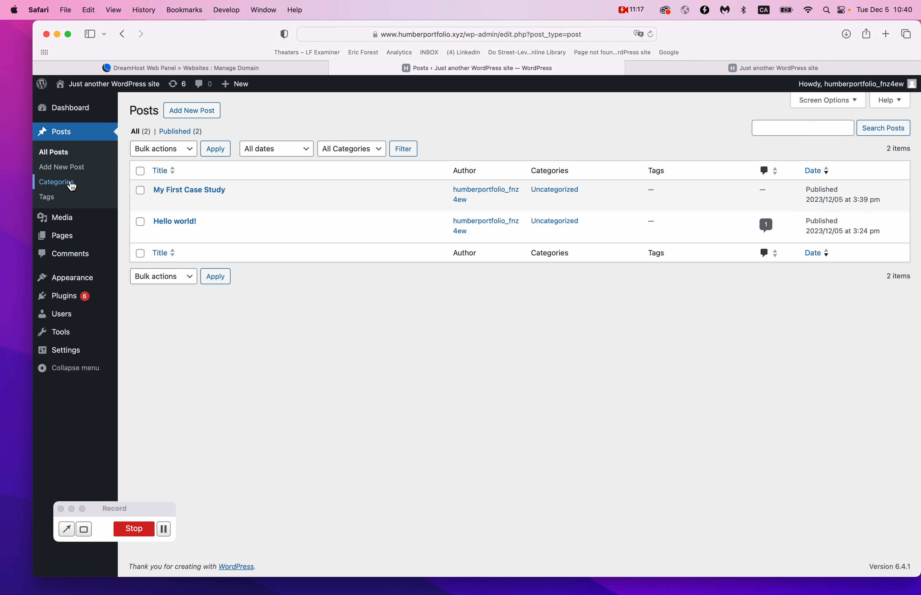
Add the categories 'Design' and 'Art Direction' on the Categories page.
left_click(56, 184)
type("Design")
left_click(177, 434)
left_click(203, 207)
type("Art Direction")
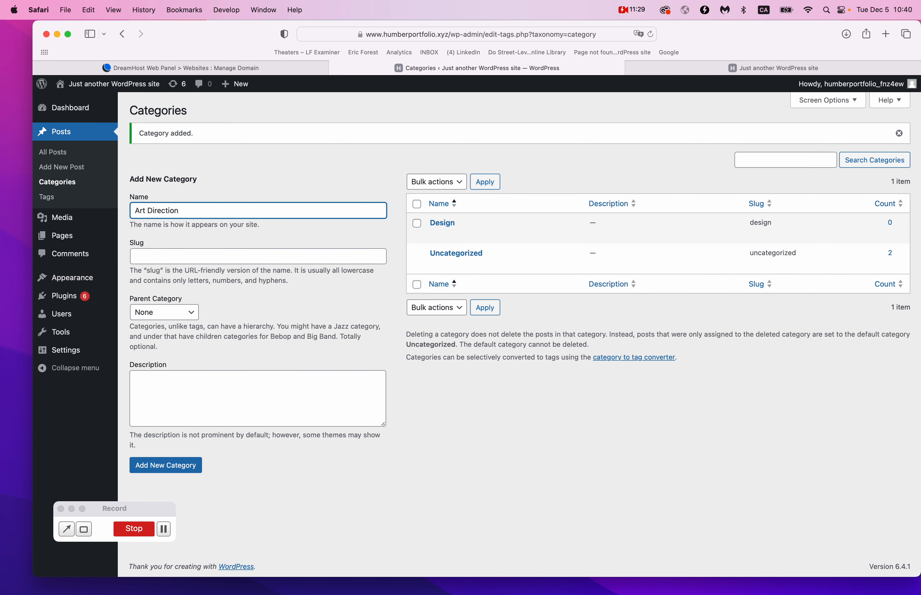
left_click(179, 466)
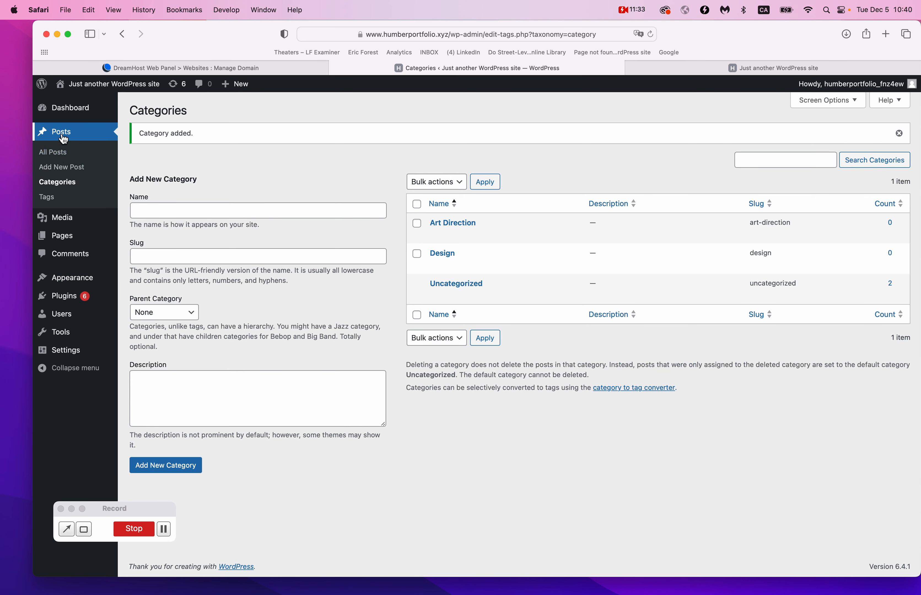
left_click(58, 154)
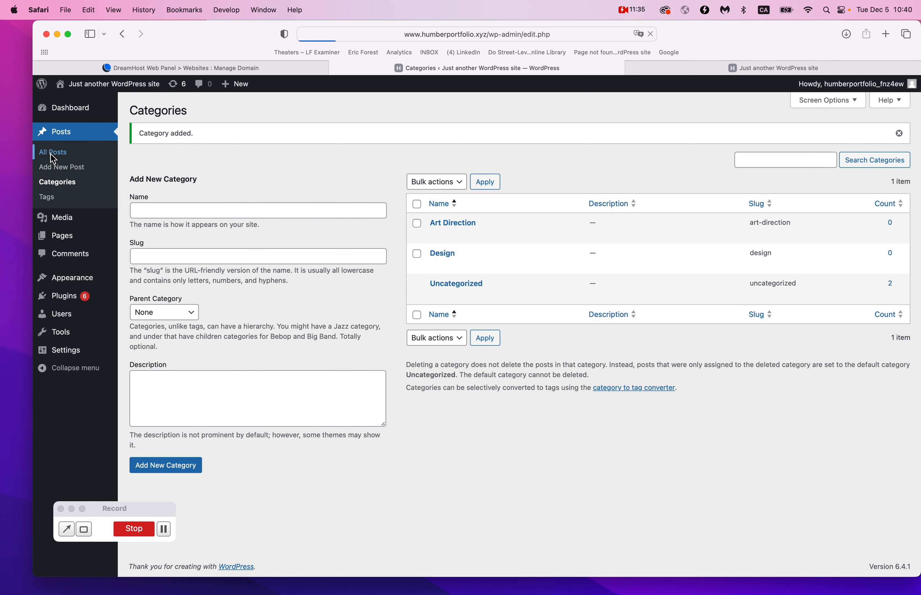
Quick-edit Hello world! to use Art Direction instead of Uncategorized.
mouse_move(189, 242)
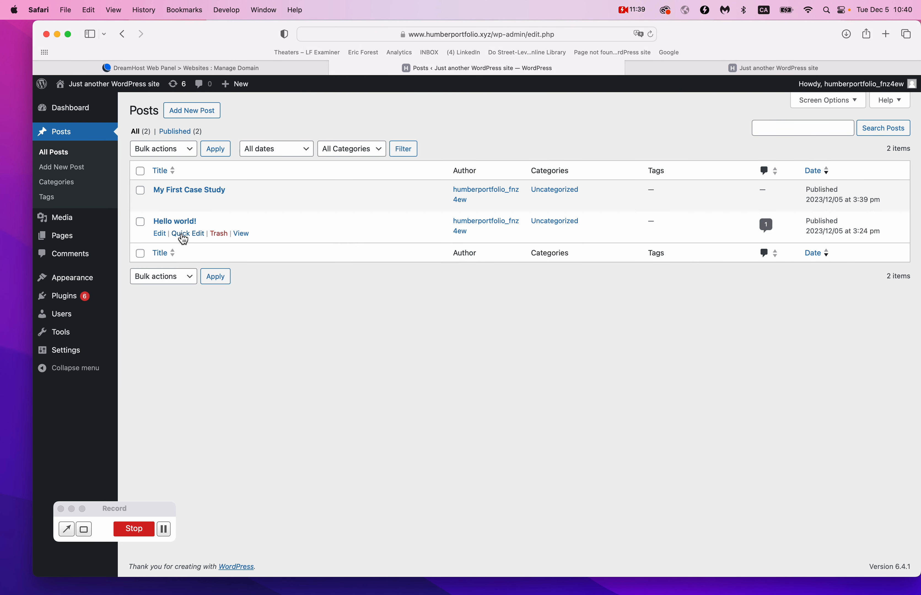
left_click(185, 235)
left_click(456, 271)
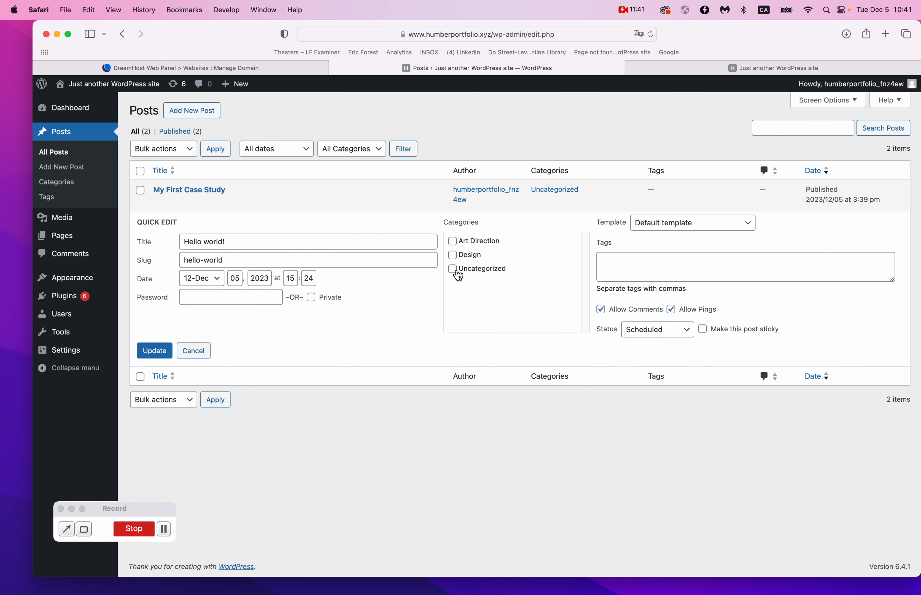
left_click(455, 245)
left_click(167, 354)
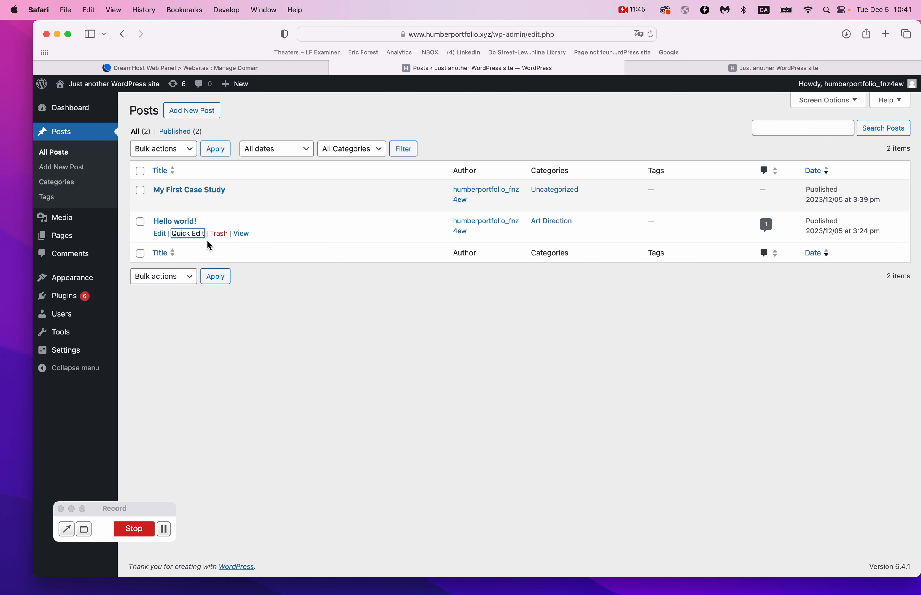
Quick-edit My First Case Study into Design instead of Uncategorized, then reload the live site.
left_click(195, 204)
left_click(468, 237)
left_click(468, 224)
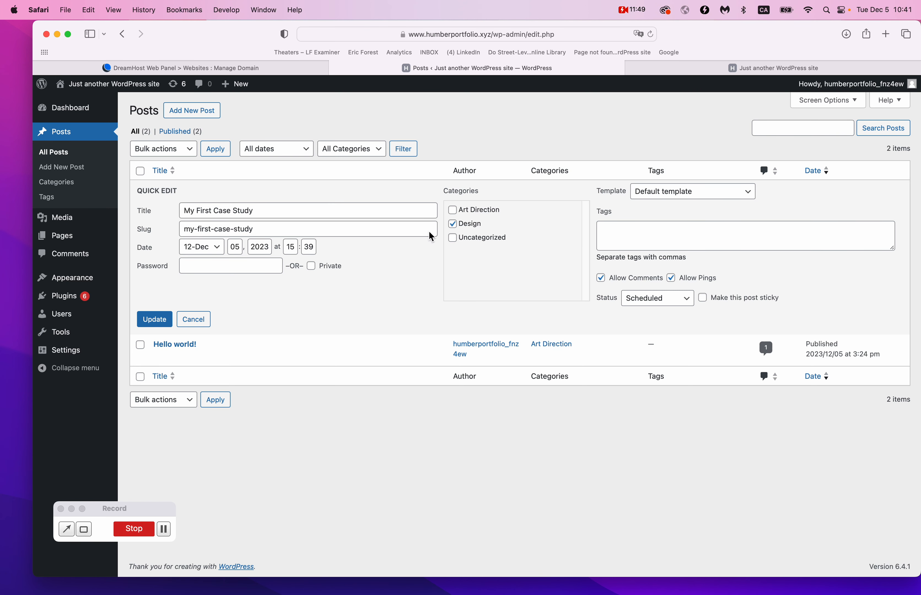
left_click(156, 324)
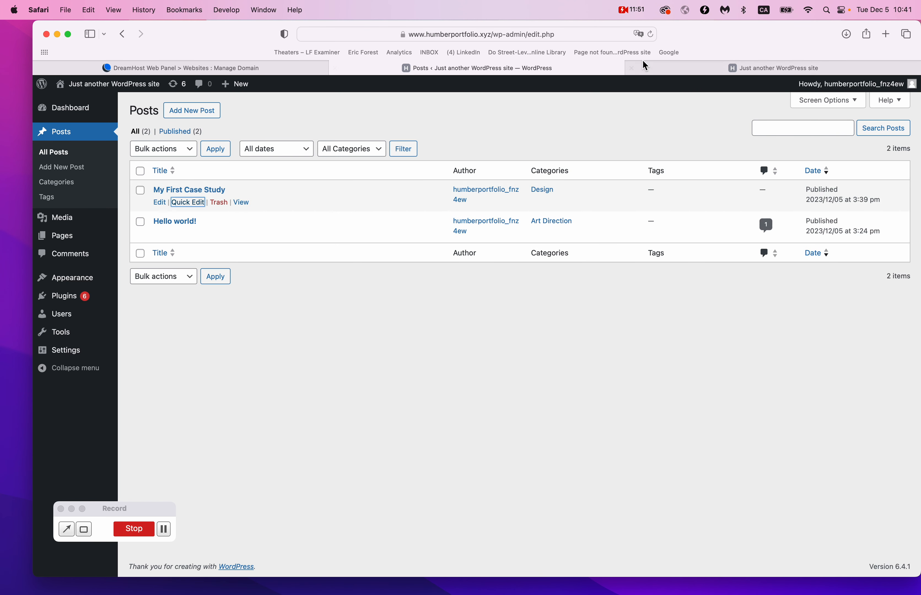
left_click(729, 67)
key("super+r")
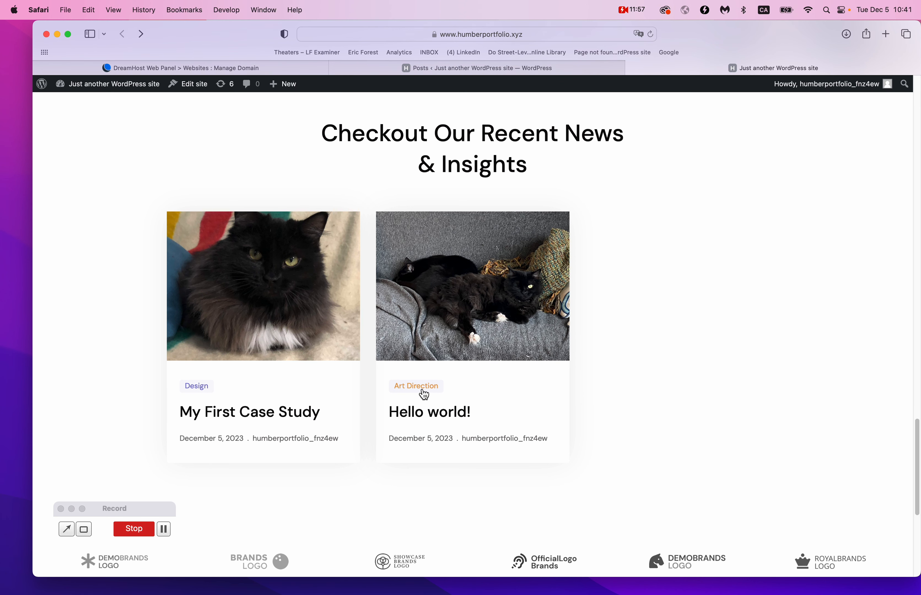
scroll(649, 350, "up", 15)
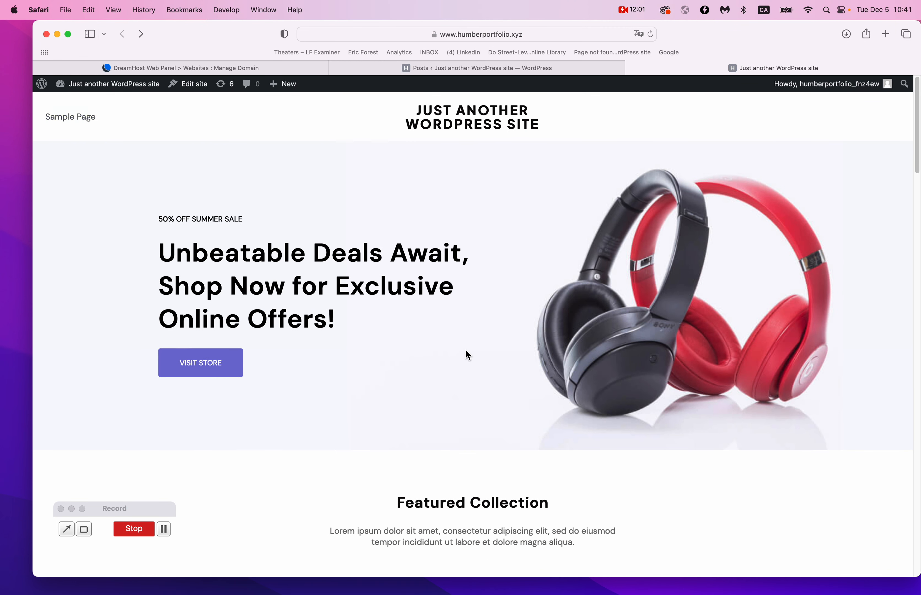
scroll(450, 340, "down", 15)
scroll(467, 354, "up", 10)
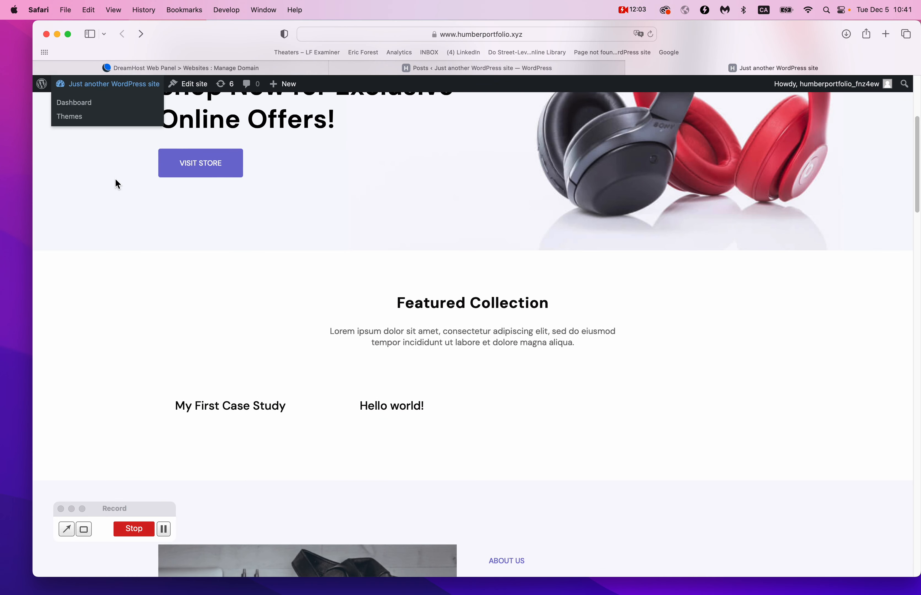
scroll(116, 183, "up", 5)
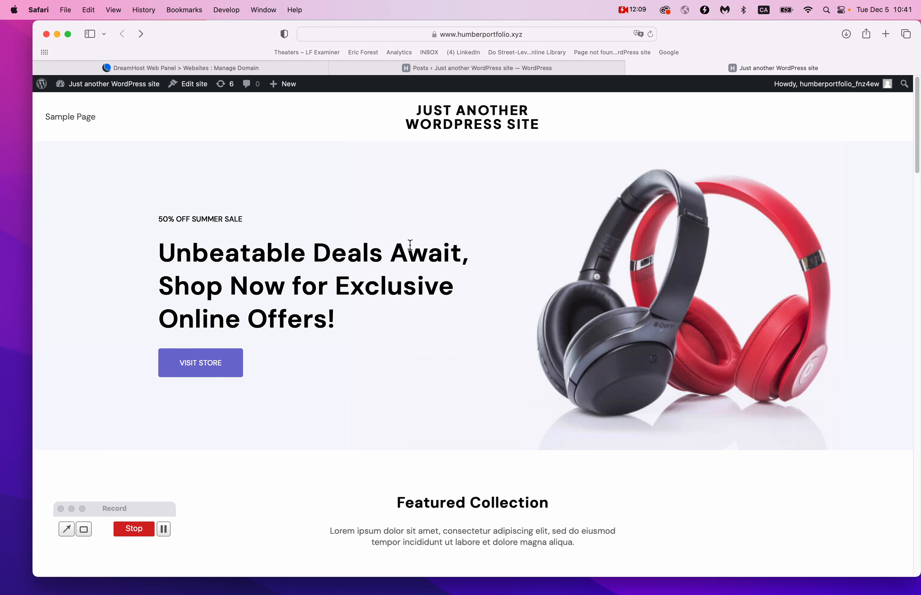
From the Posts admin tab, go to Appearance > Editor > Navigation and start editing the menu.
left_click(551, 67)
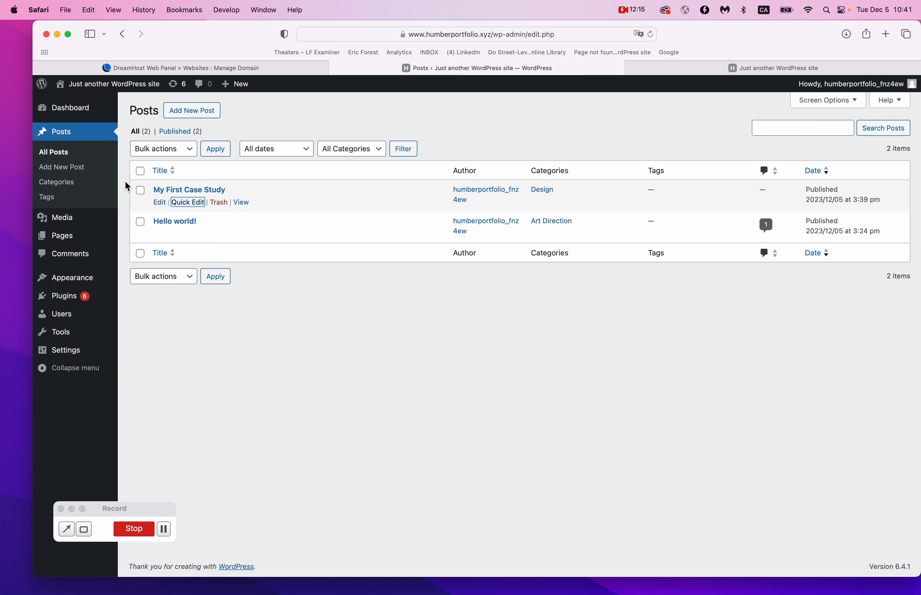
mouse_move(87, 283)
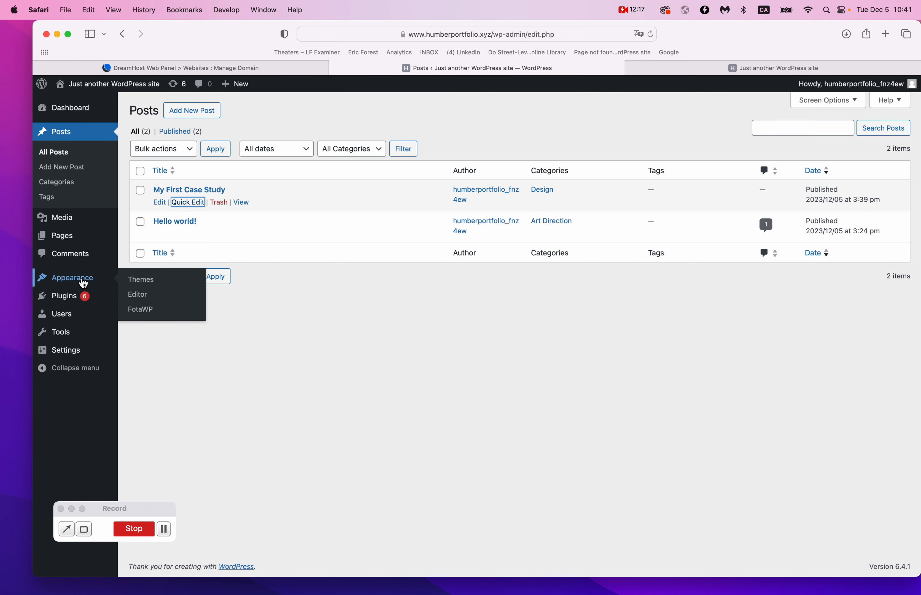
left_click(141, 304)
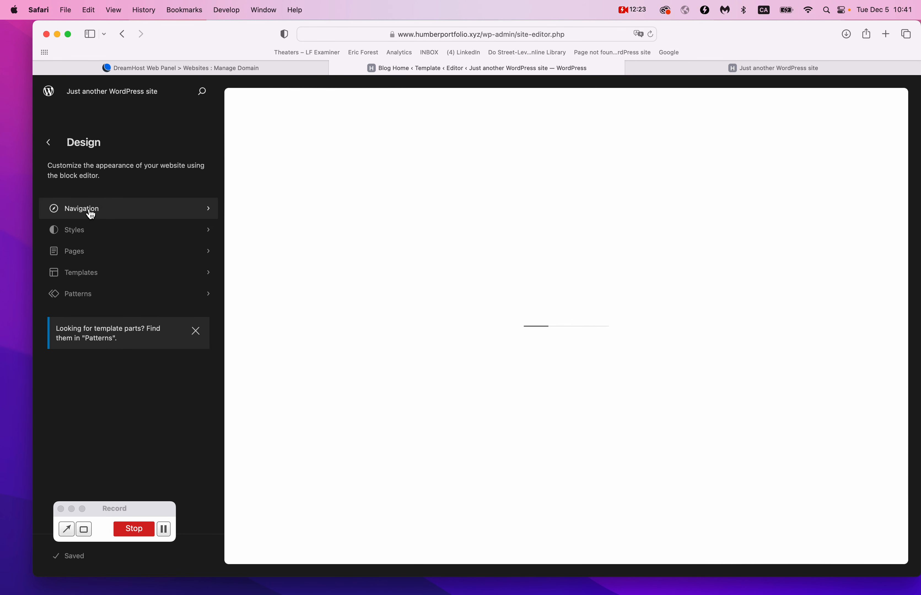
left_click(118, 214)
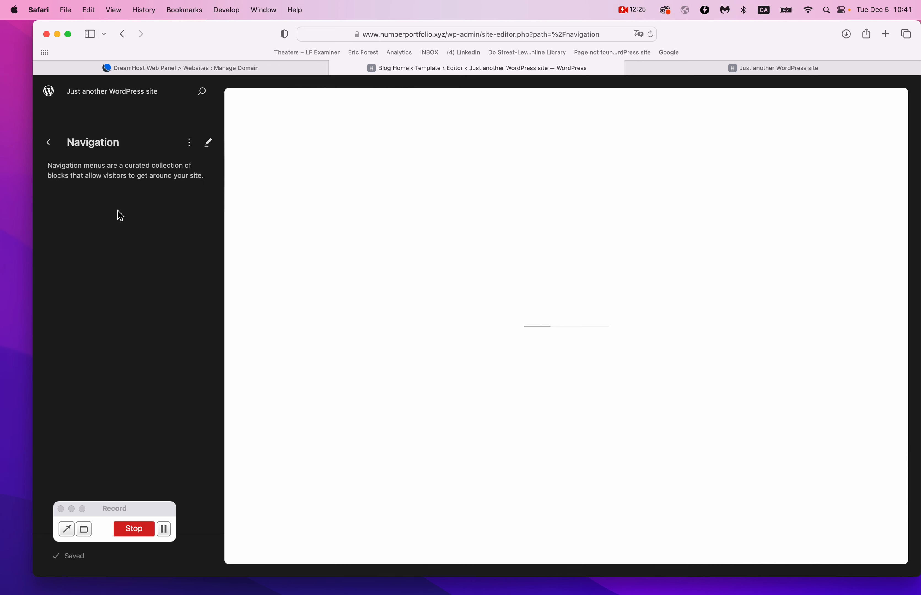
left_click(209, 144)
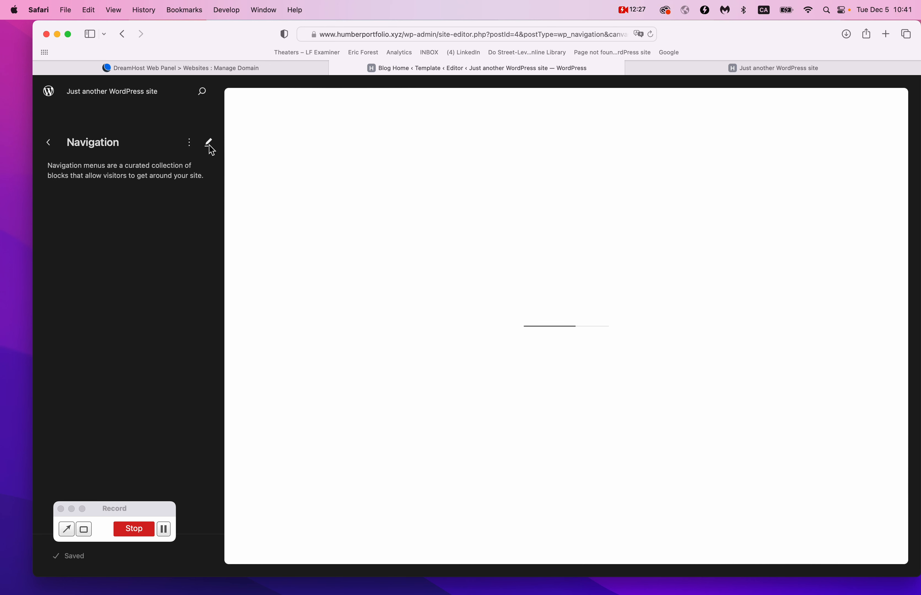
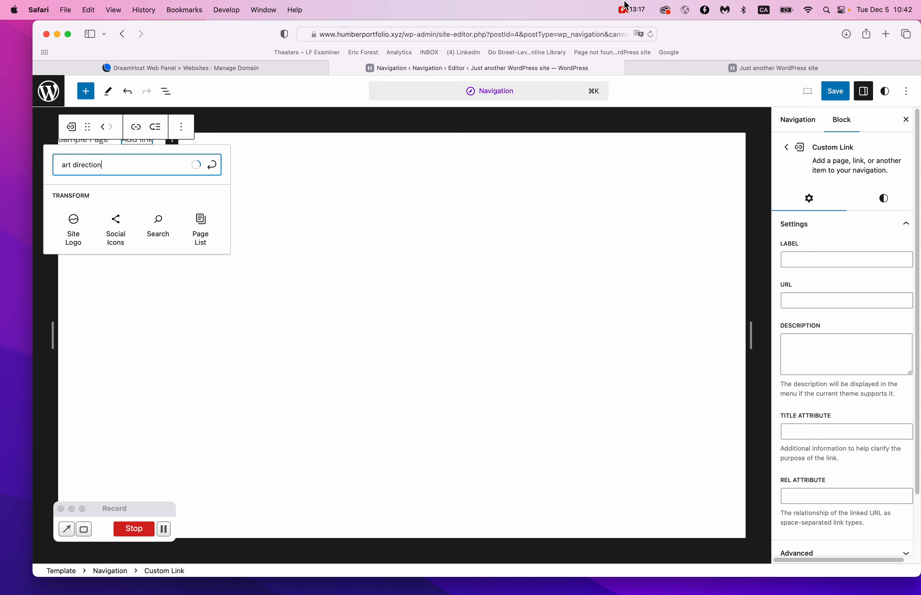
Add an empty custom link item after Sample Page in the header Navigation menu.
left_click(632, 10)
left_click(639, 41)
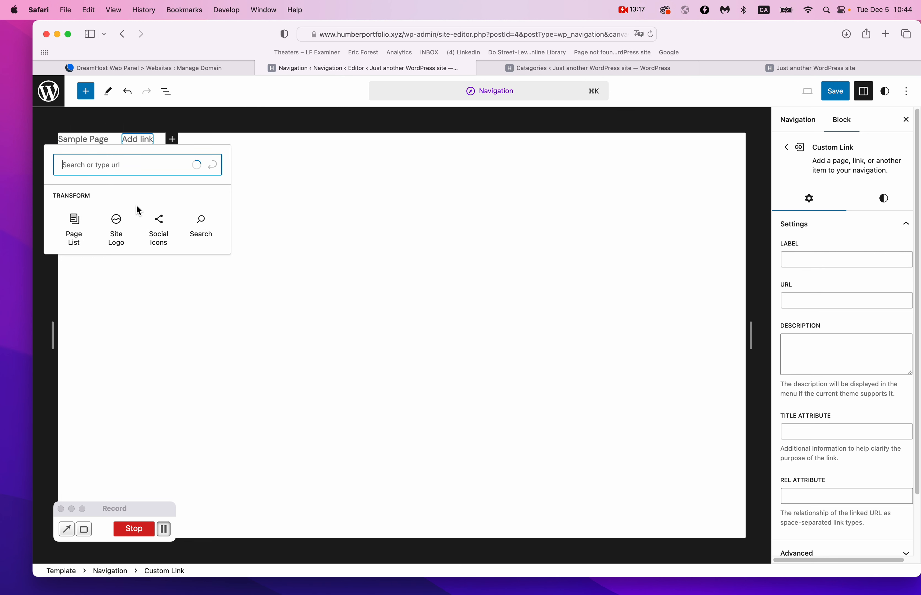
type("art direction")
left_click(798, 120)
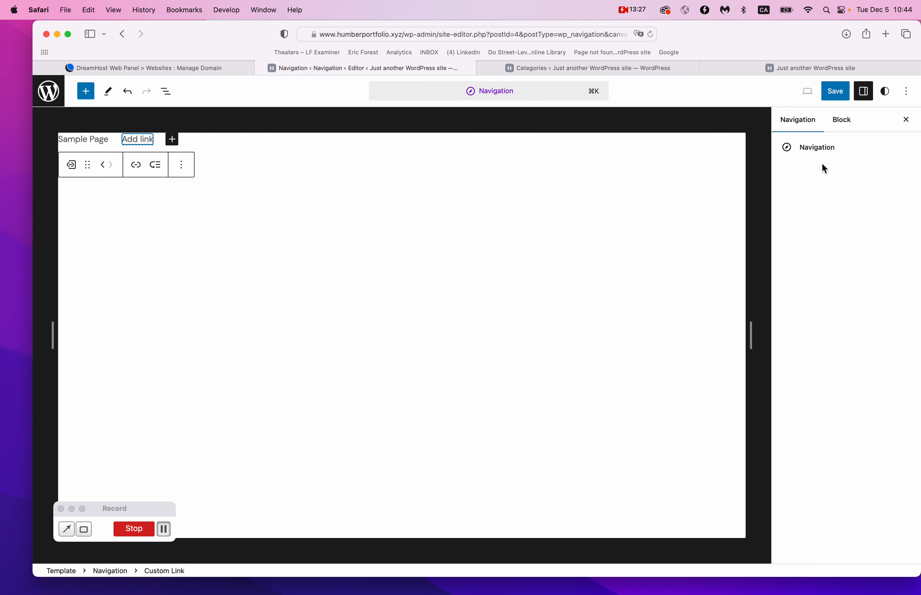
left_click(147, 141)
left_click(146, 141)
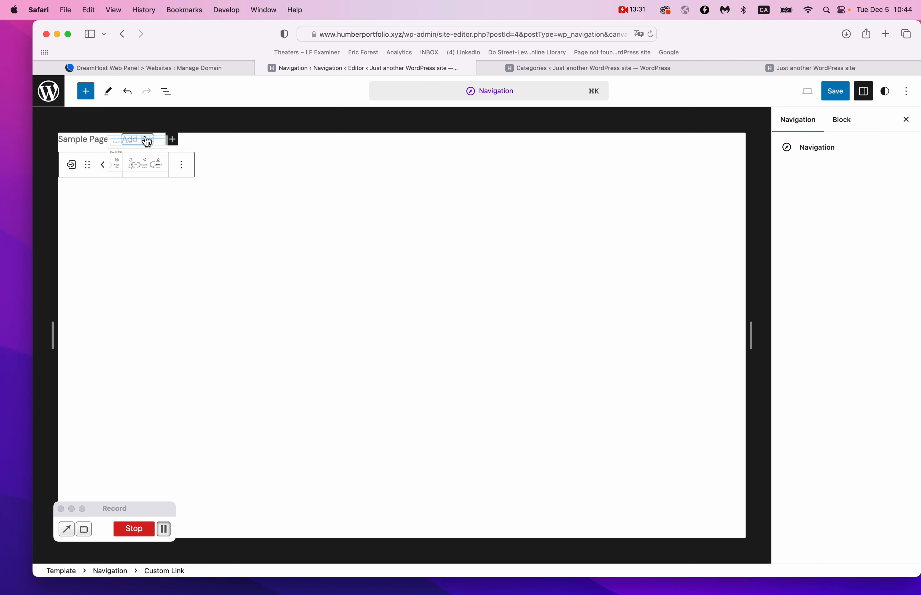
type("art direction")
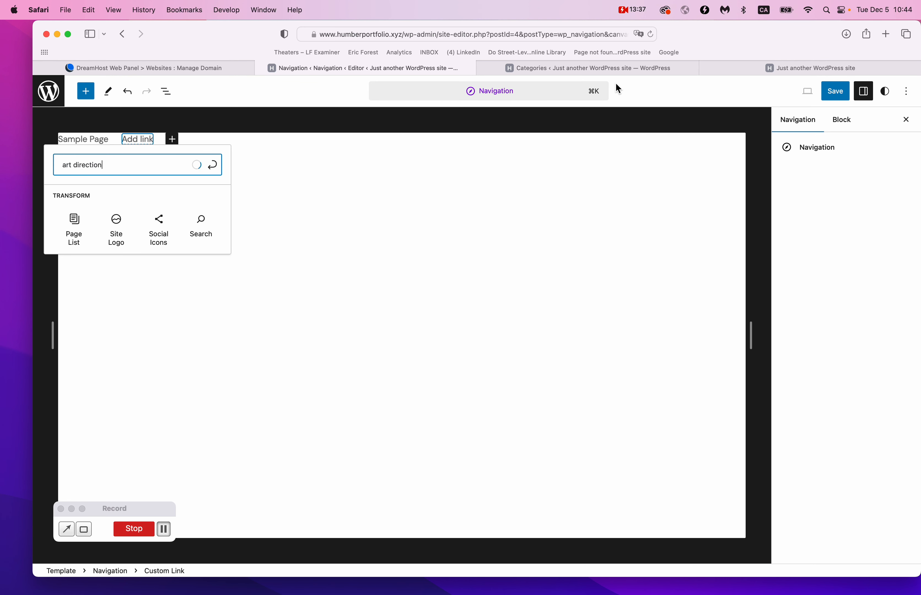
left_click(289, 166)
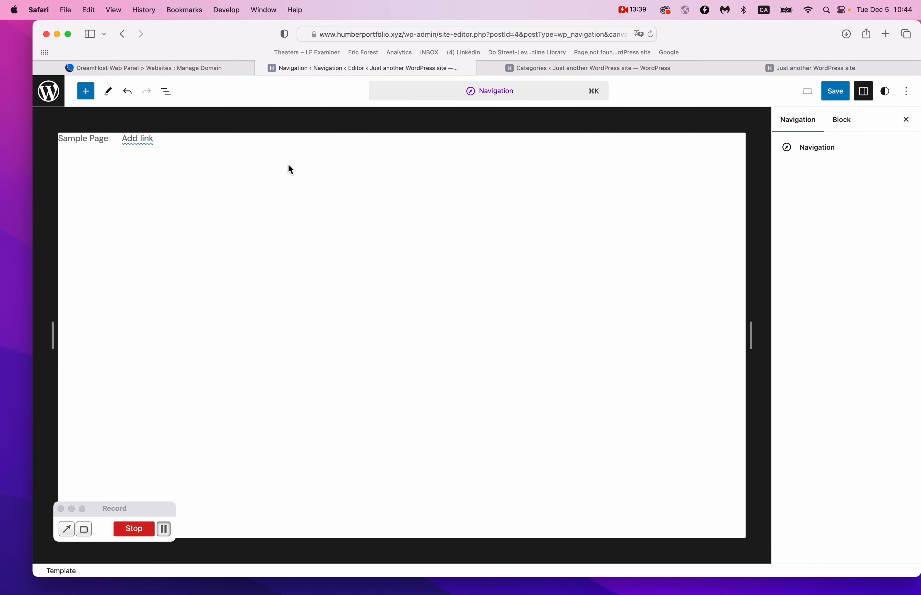
Open the Design category archive on the live site and copy its /category/design/ URL.
left_click(798, 67)
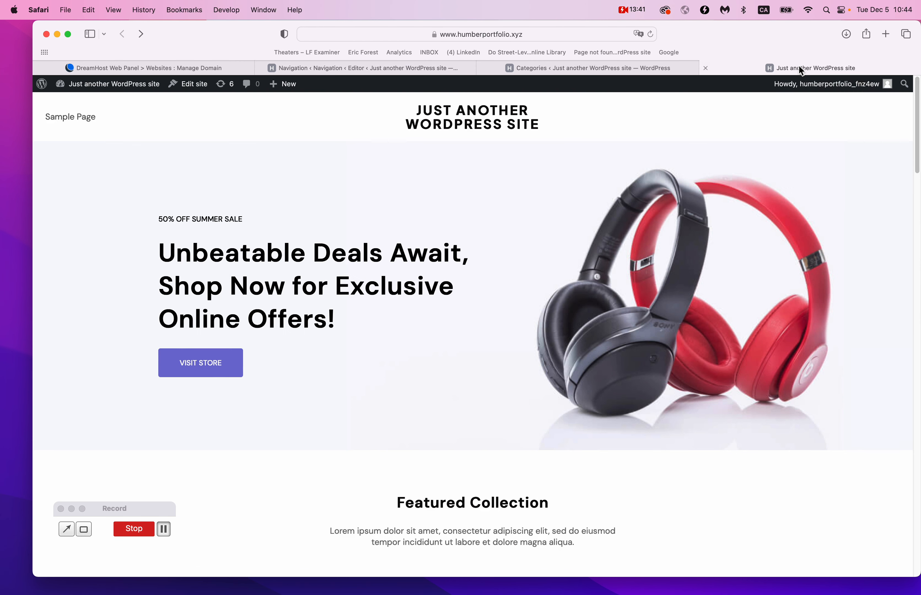
left_click(483, 68)
scroll(469, 297, "down", 15)
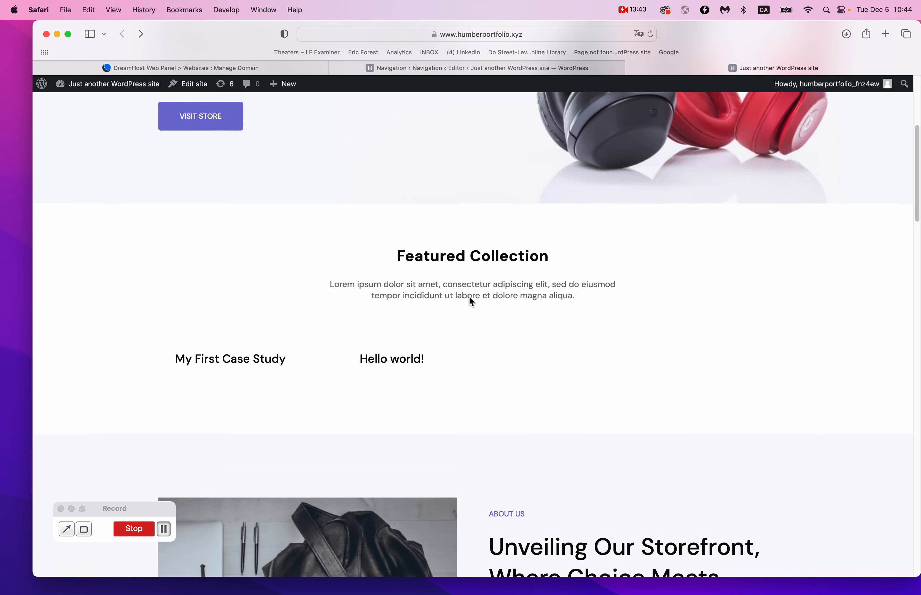
scroll(469, 298, "down", 20)
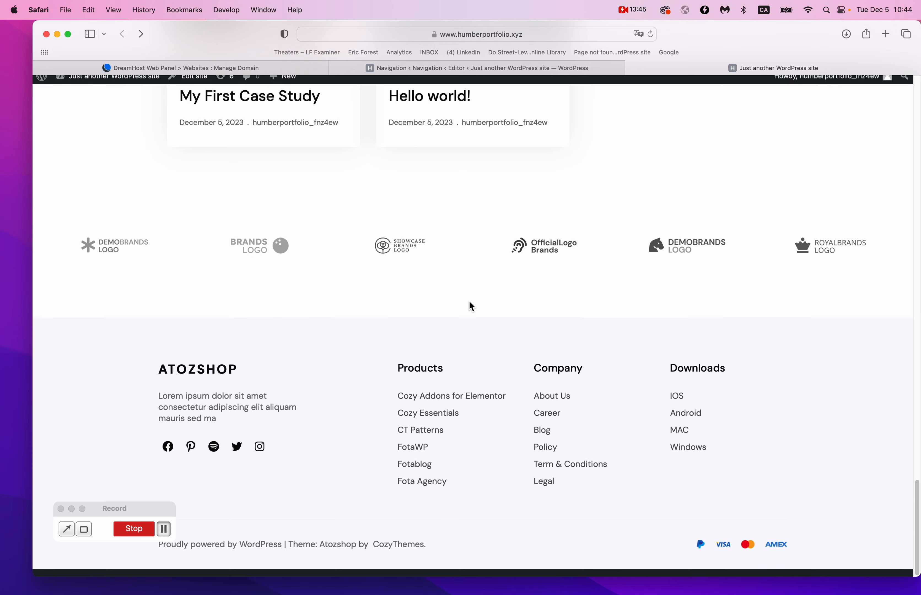
scroll(469, 301, "up", 5)
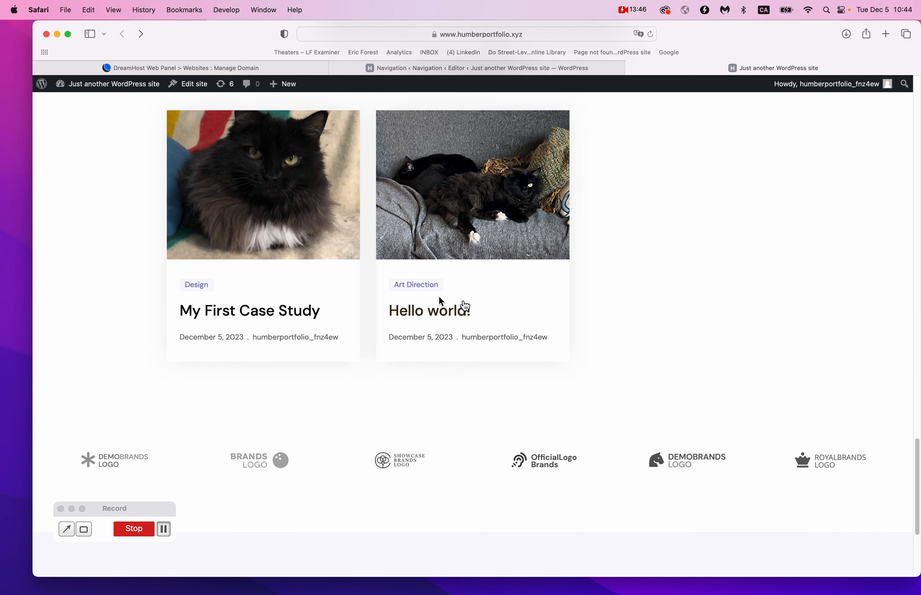
left_click(197, 285)
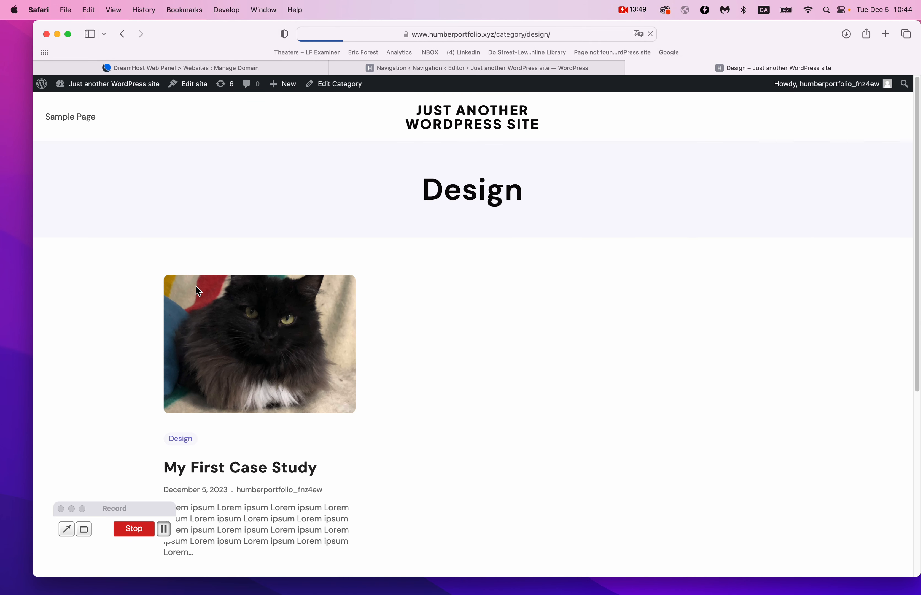
mouse_move(512, 38)
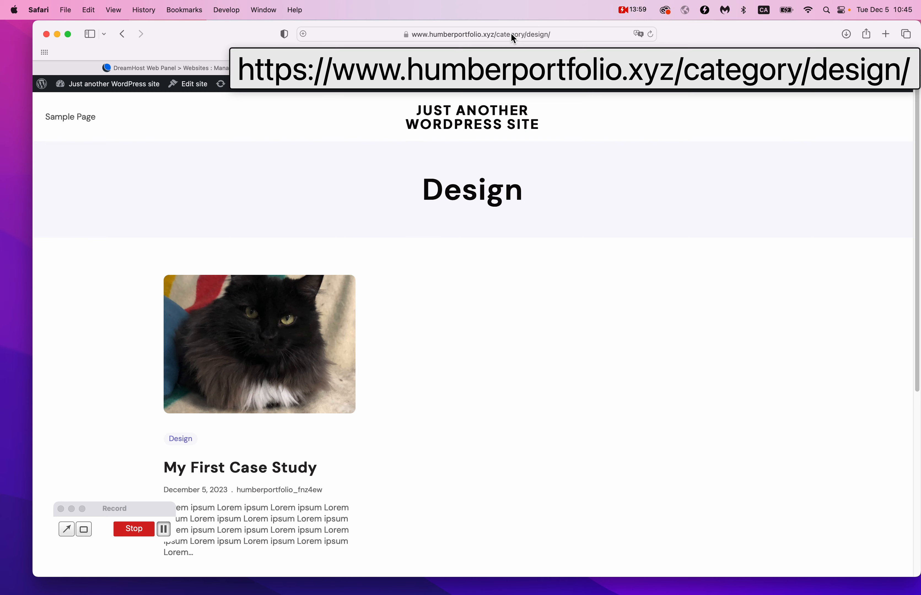
left_click(511, 34)
key("super+c")
Paste the /category/design/ address into the empty navigation link as its destination.
left_click(761, 185)
left_click(568, 68)
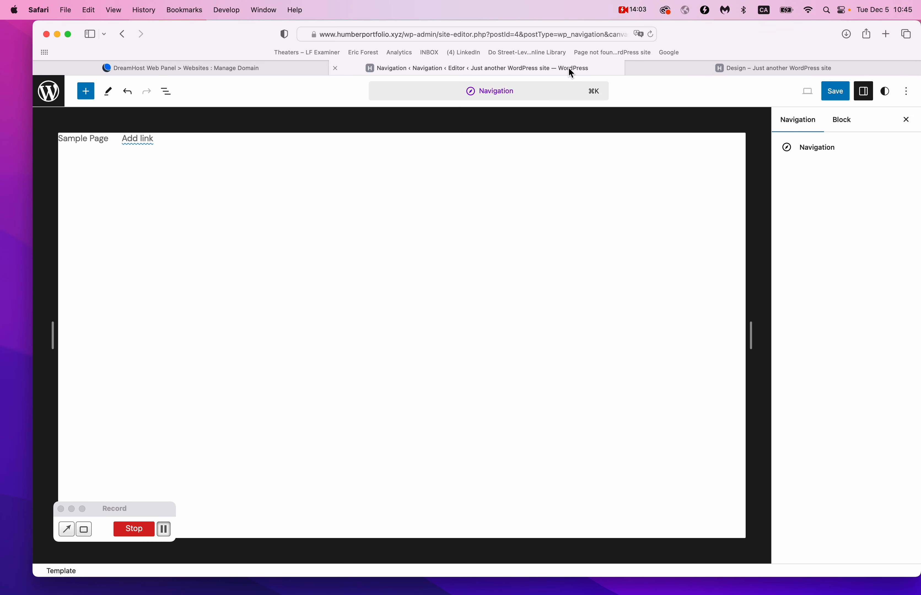
left_click(133, 143)
left_click(135, 147)
left_click(135, 147)
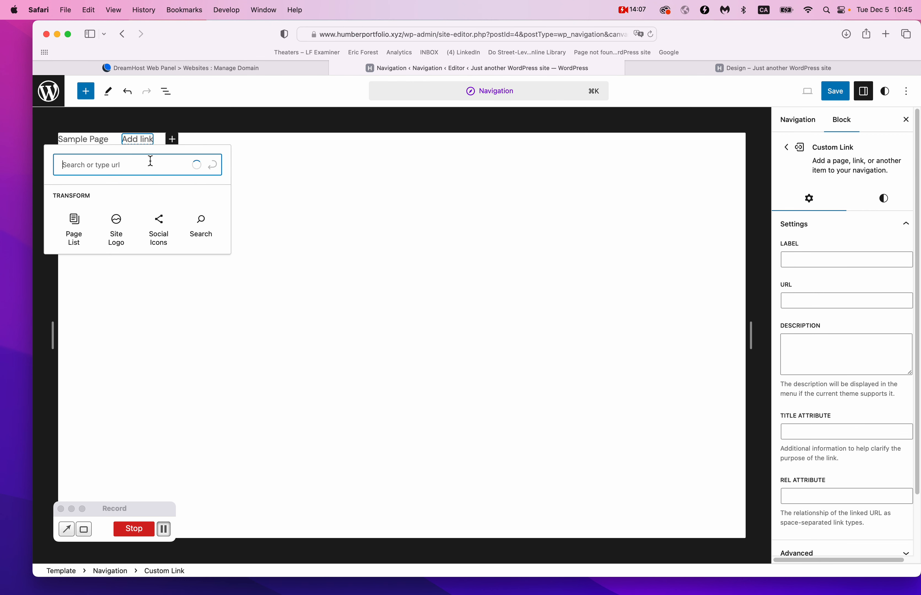
left_click(251, 153)
left_click(151, 140)
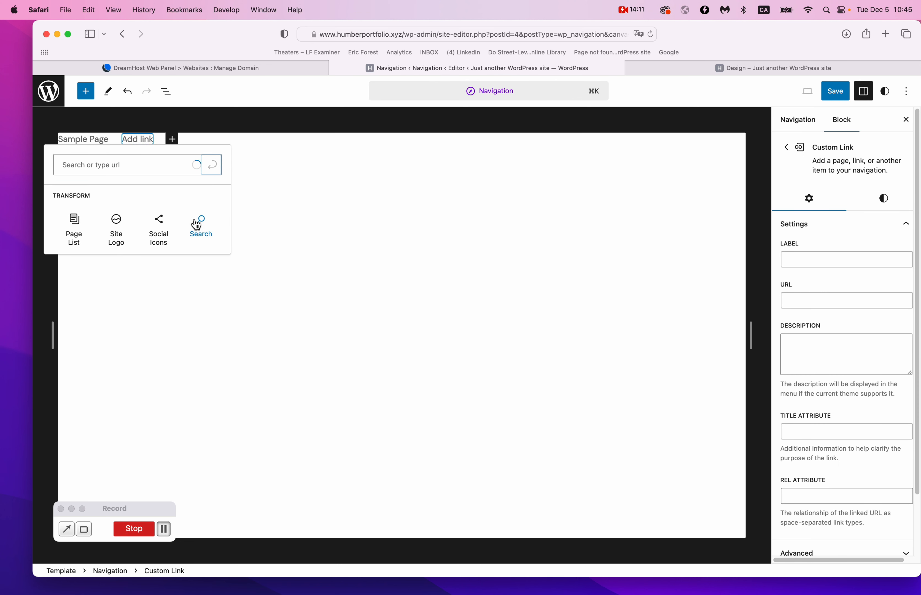
left_click(138, 165)
key("super+v")
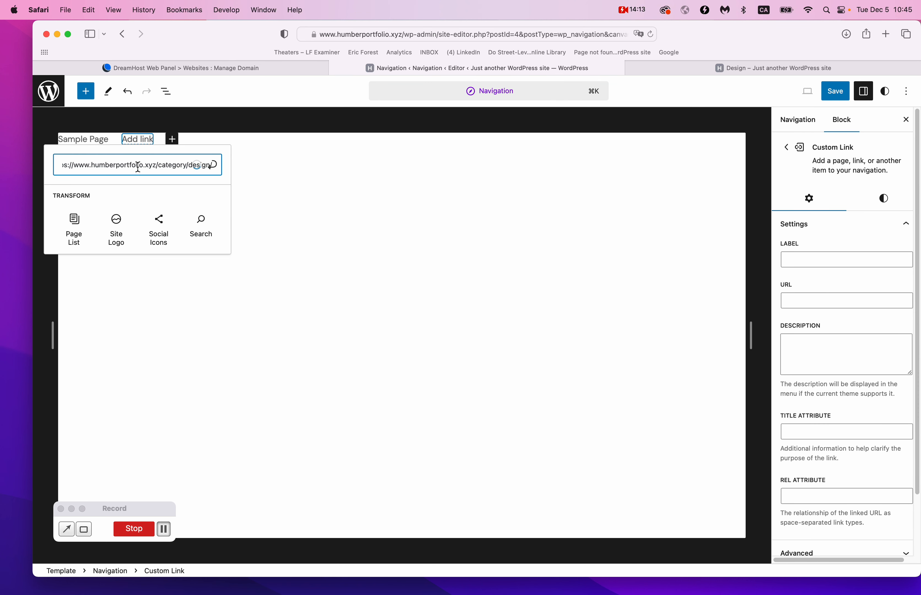
key("Return")
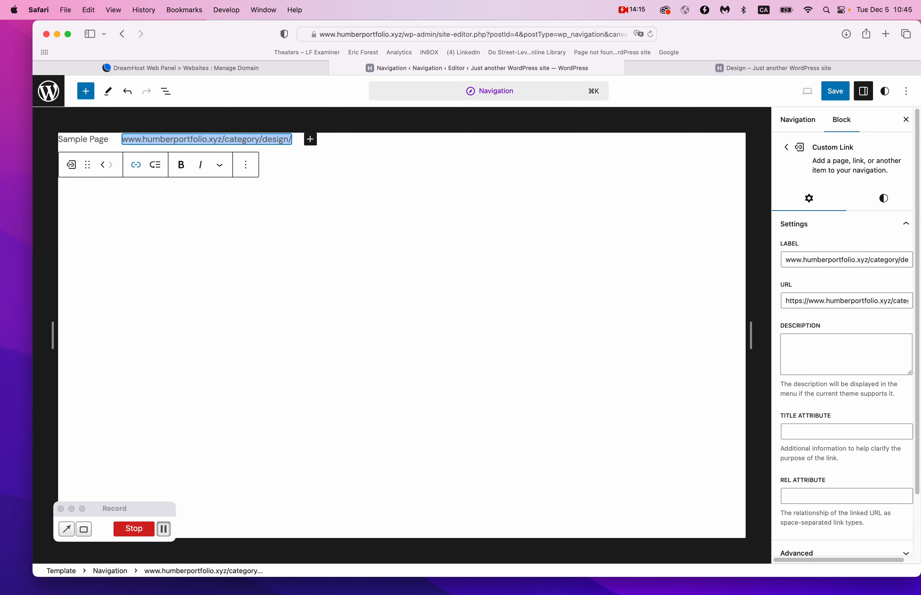
Change the link's text to 'Design' and save it.
left_click(136, 166)
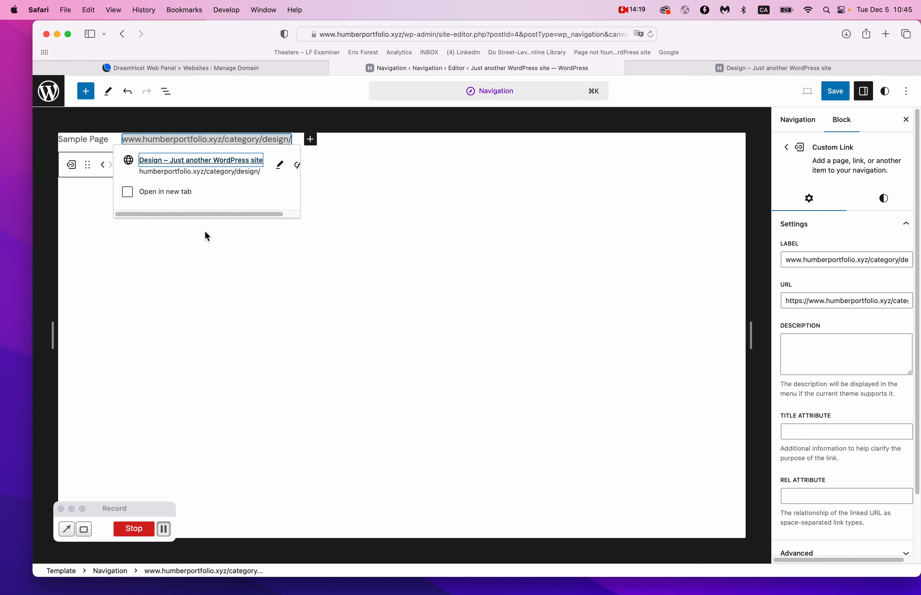
left_click(280, 167)
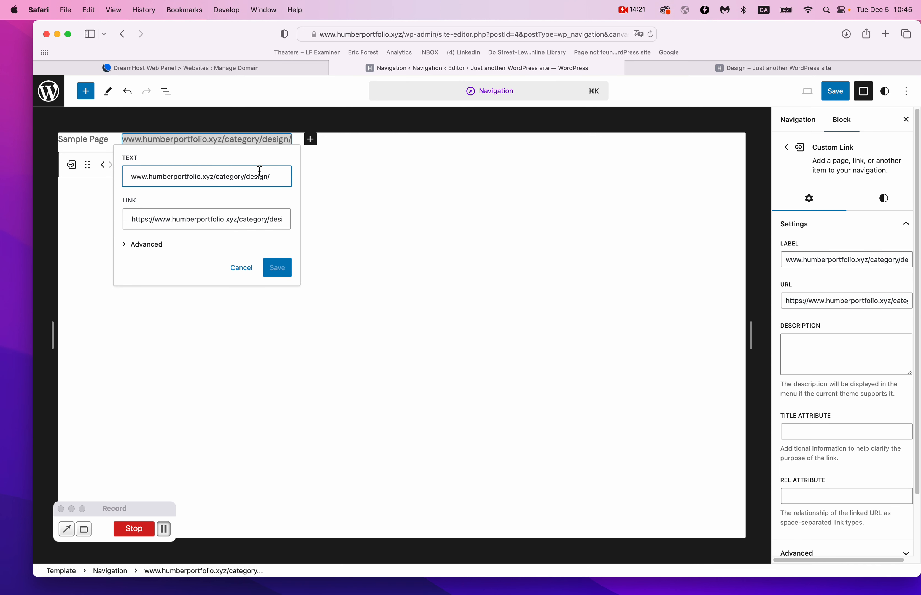
triple_click(215, 179)
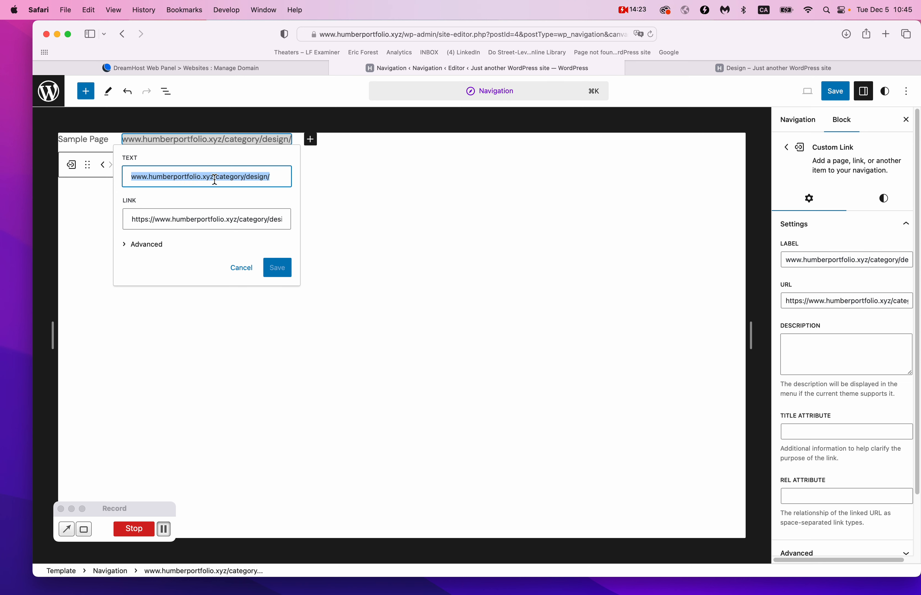
type("Design")
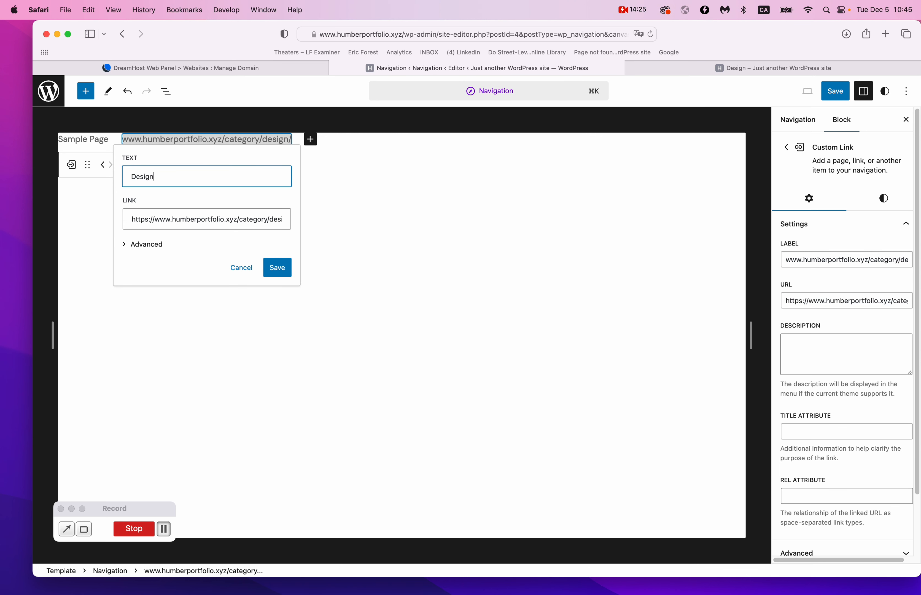
left_click(130, 245)
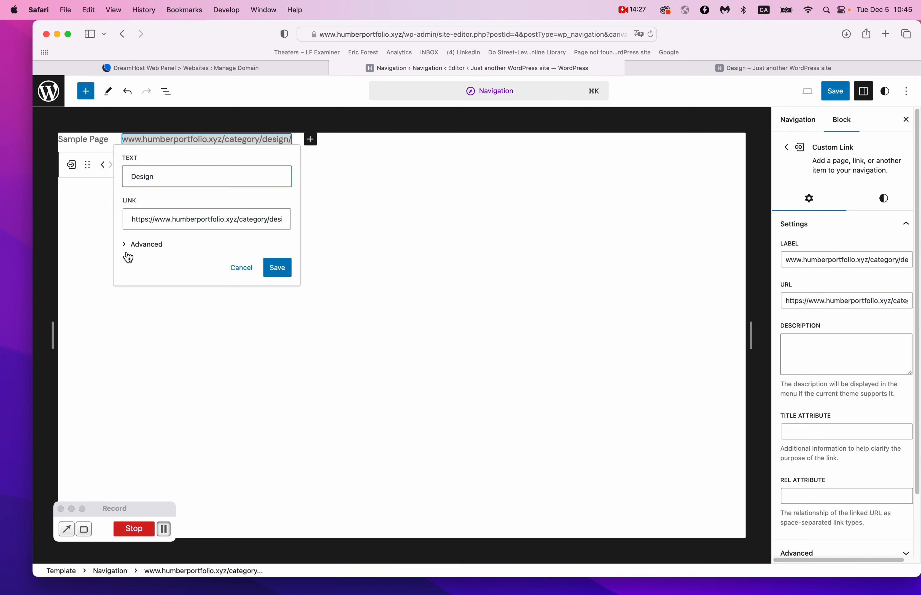
left_click(131, 245)
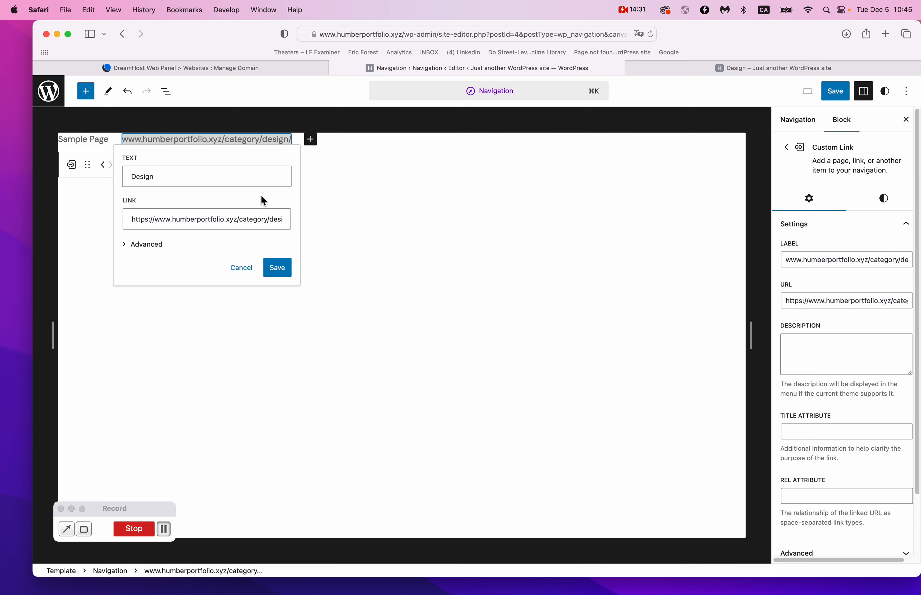
left_click(278, 270)
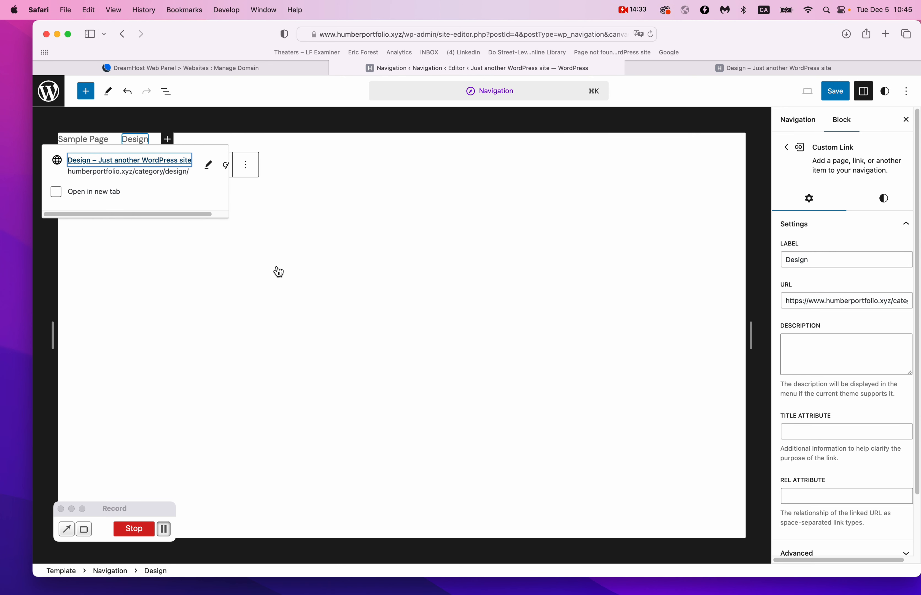
left_click(276, 267)
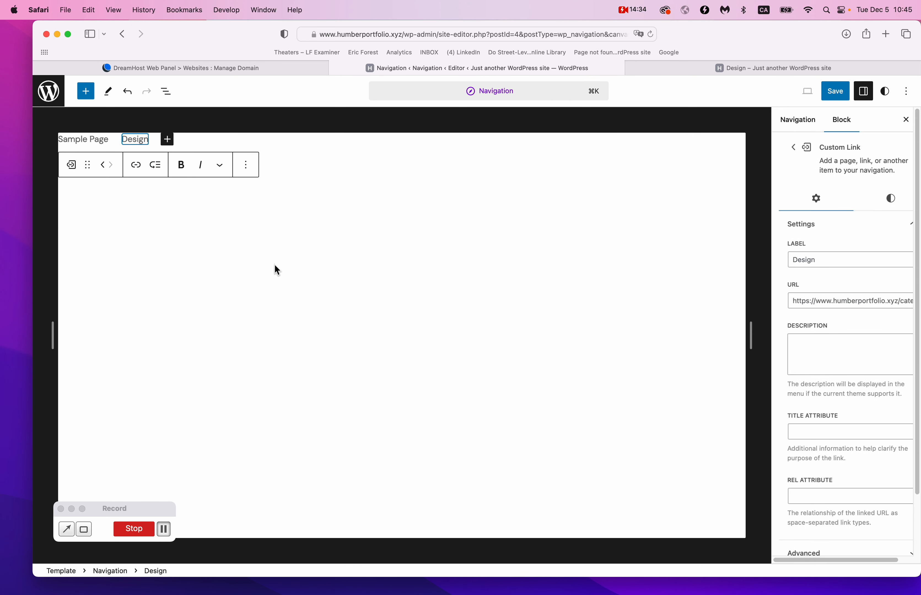
Open the Art Direction category archive and copy its /category/art-direction/ address.
left_click(688, 67)
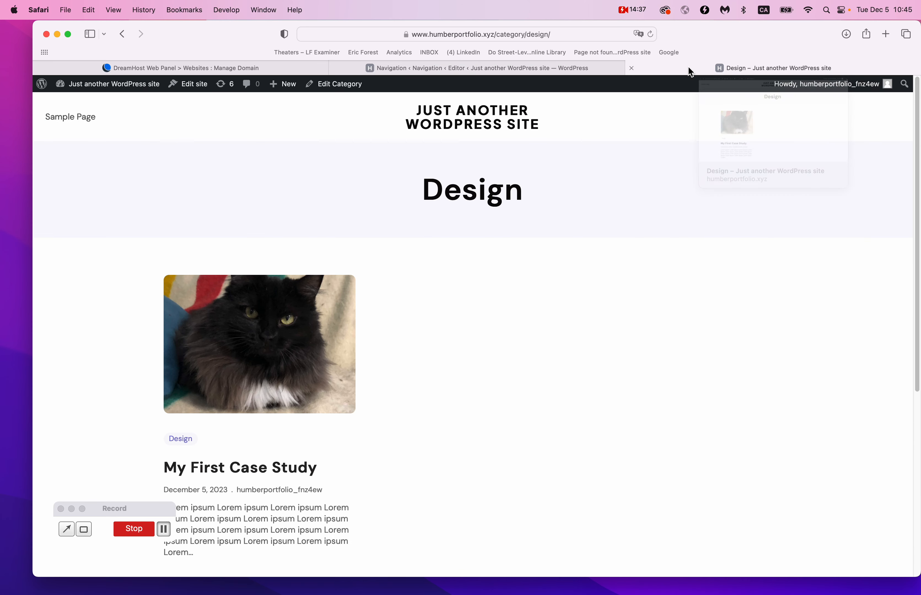
scroll(370, 477, "down", 5)
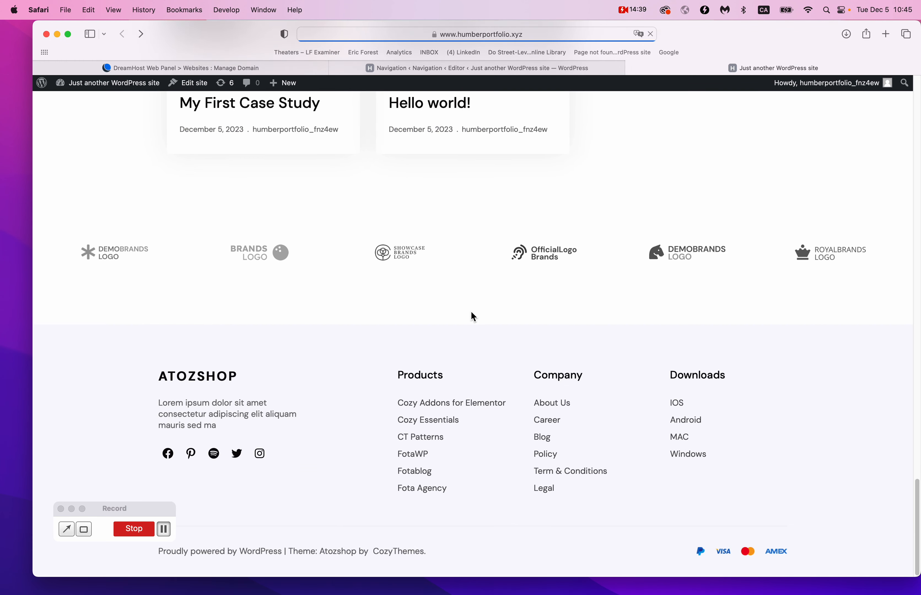
scroll(471, 311, "up", 5)
mouse_move(424, 317)
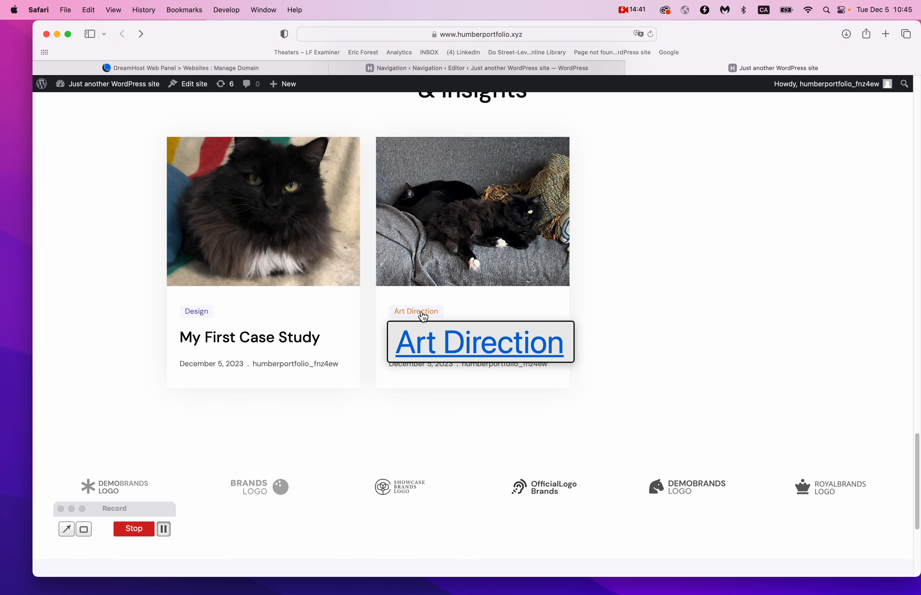
left_click(424, 317)
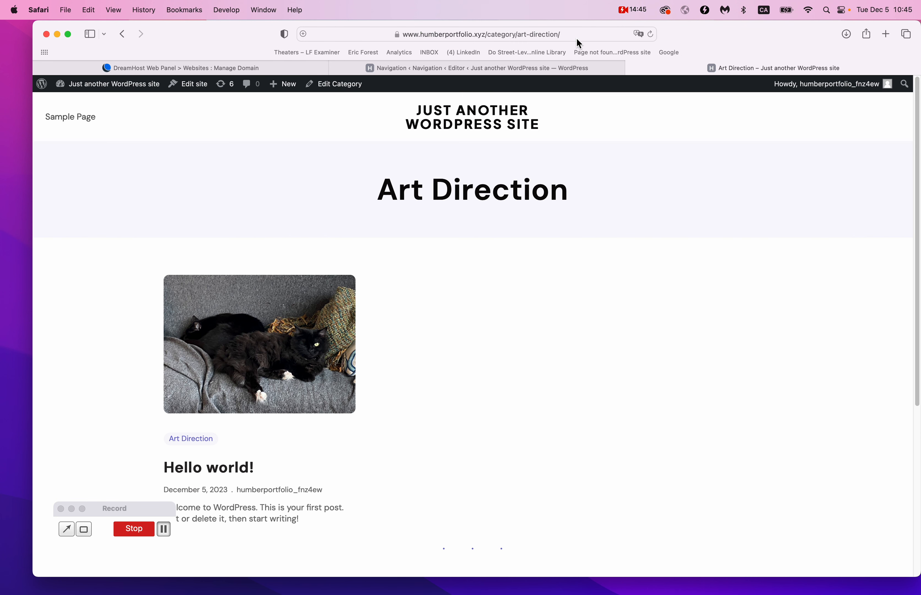
mouse_move(538, 37)
left_click(413, 38)
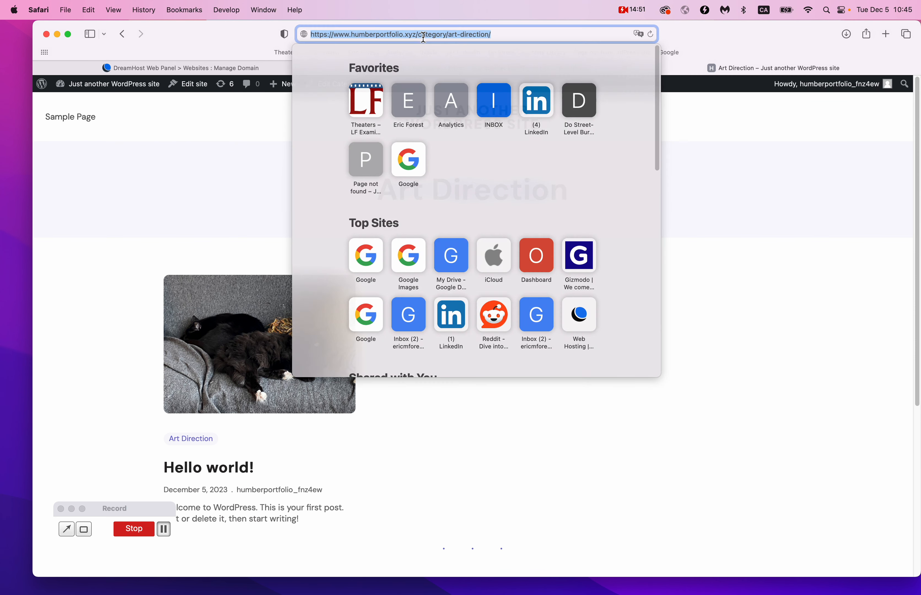
left_click(747, 210)
left_click(493, 74)
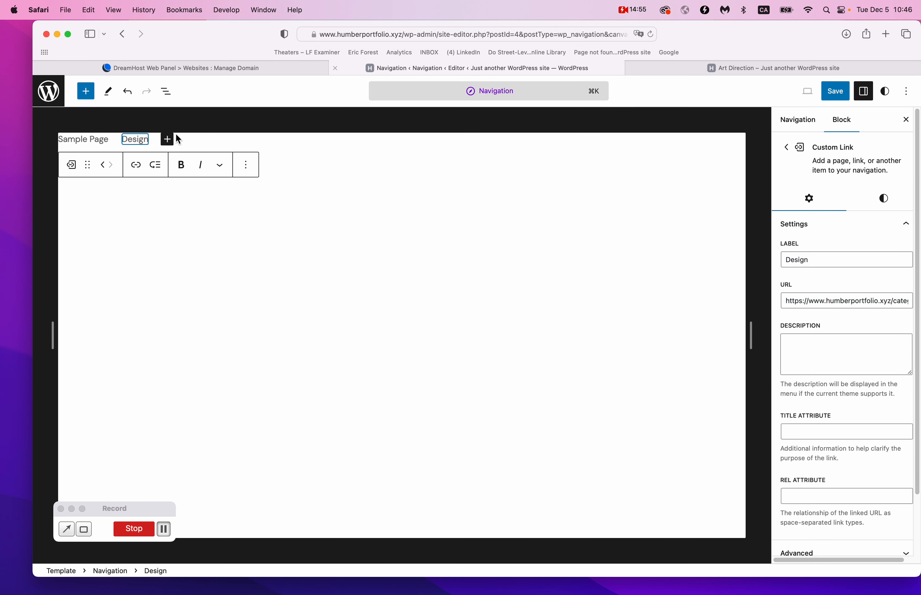
Add a new menu link after Design using the pasted /category/art-direction/ address.
left_click(155, 141)
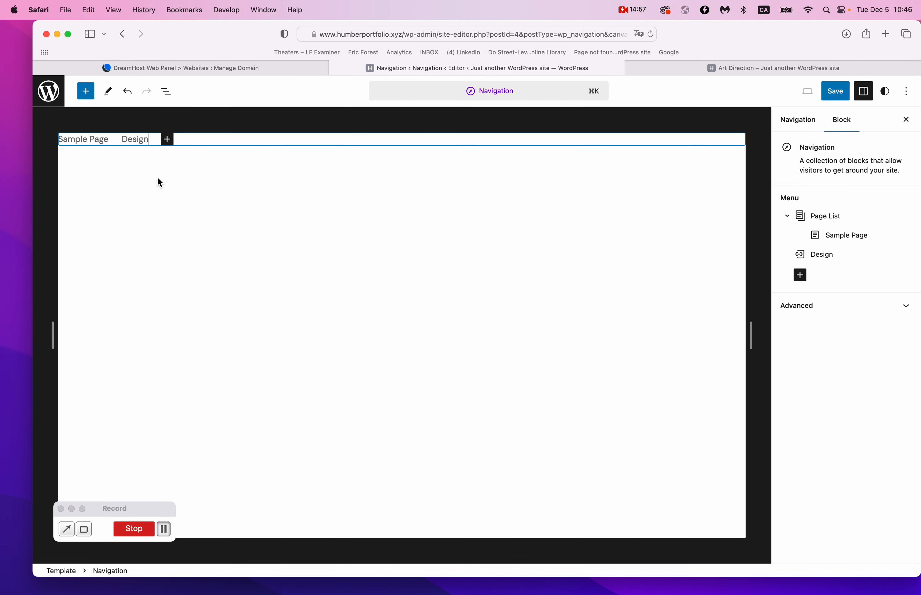
left_click(155, 142)
key("Escape")
left_click(155, 141)
left_click(168, 140)
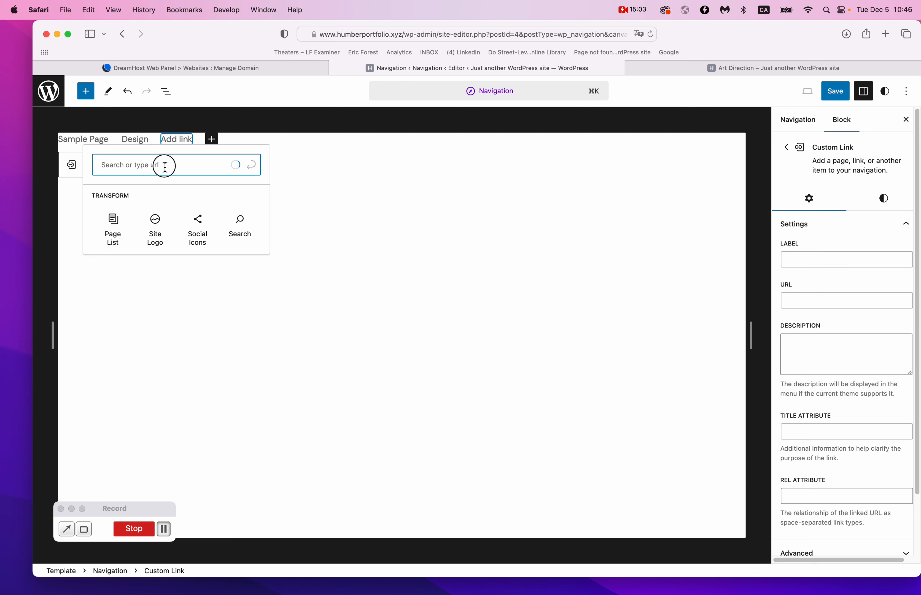
key("super+v")
key("Return")
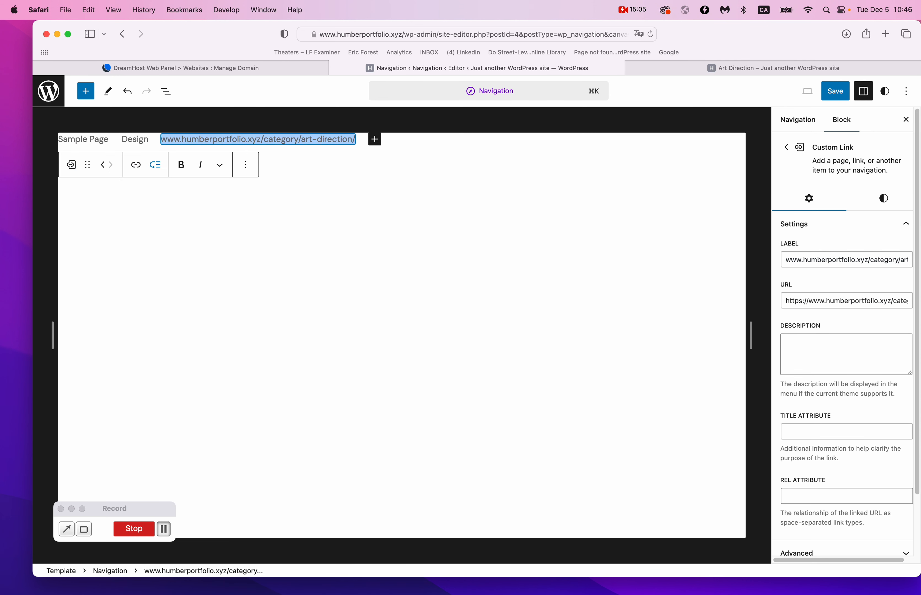
Relabel the new link as 'Art Direction'.
left_click(136, 165)
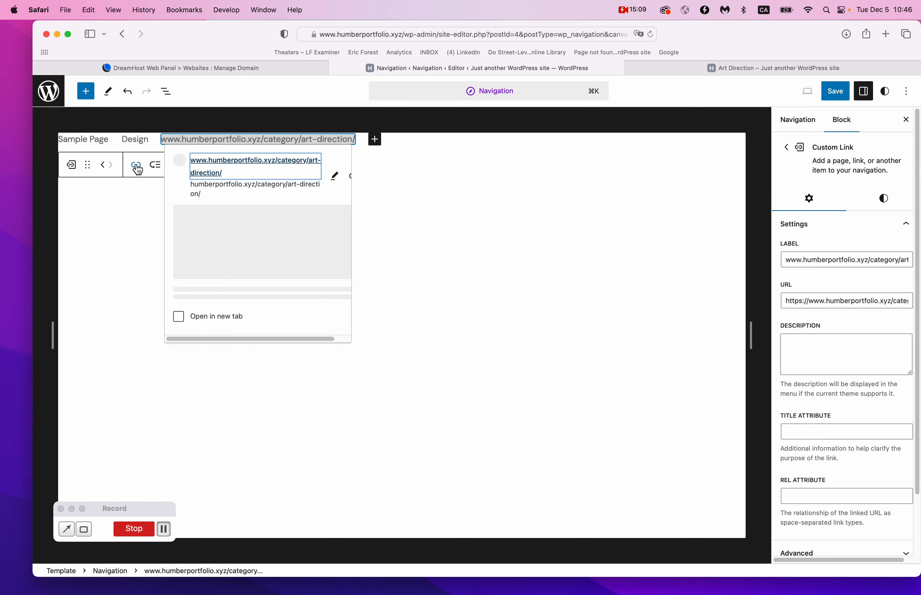
left_click(333, 178)
triple_click(263, 177)
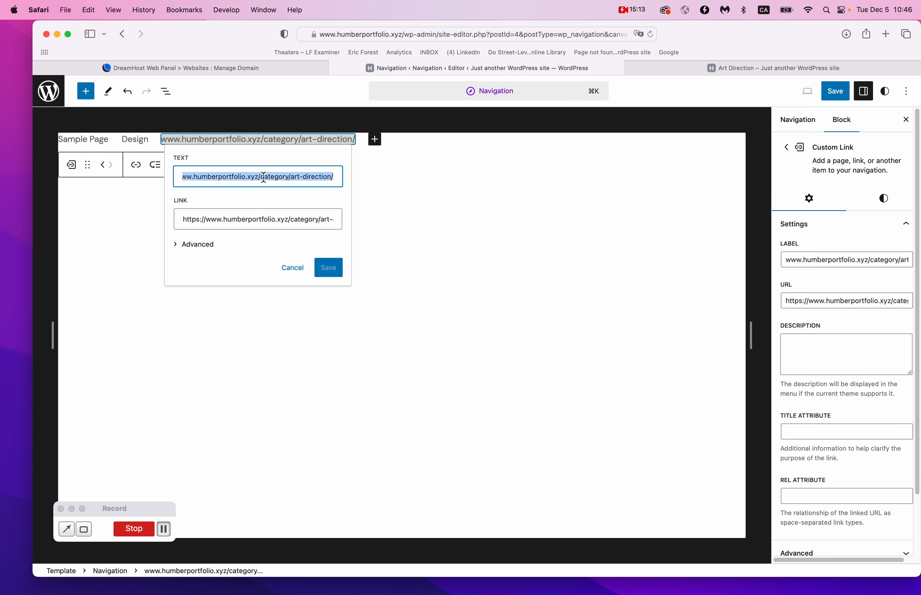
type("RT DIREC")
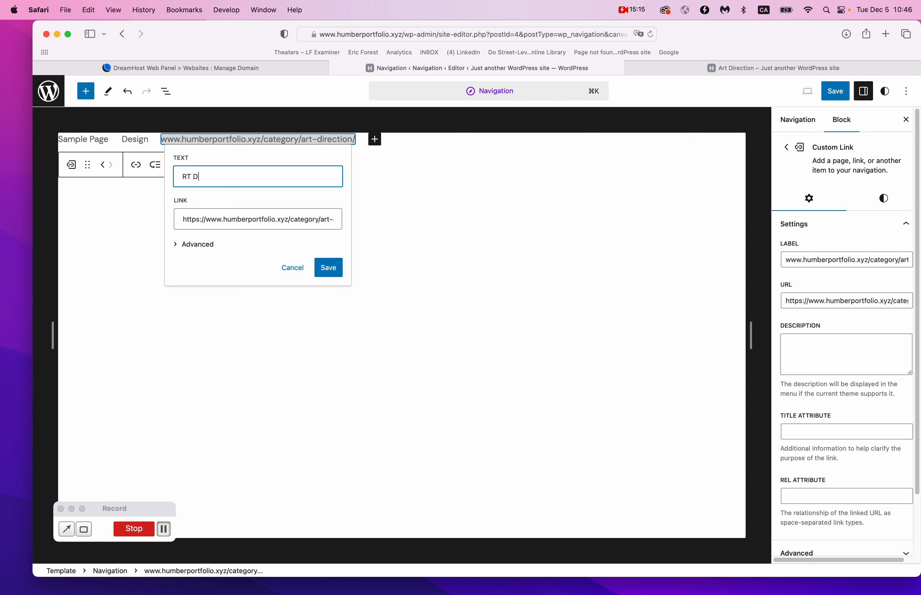
key("BackSpace")
key("BackSpace")
key("BackSpace")
key("BackSpace")
key("BackSpace")
key("BackSpace")
key("BackSpace")
key("BackSpace")
type("Art Direction")
left_click(329, 269)
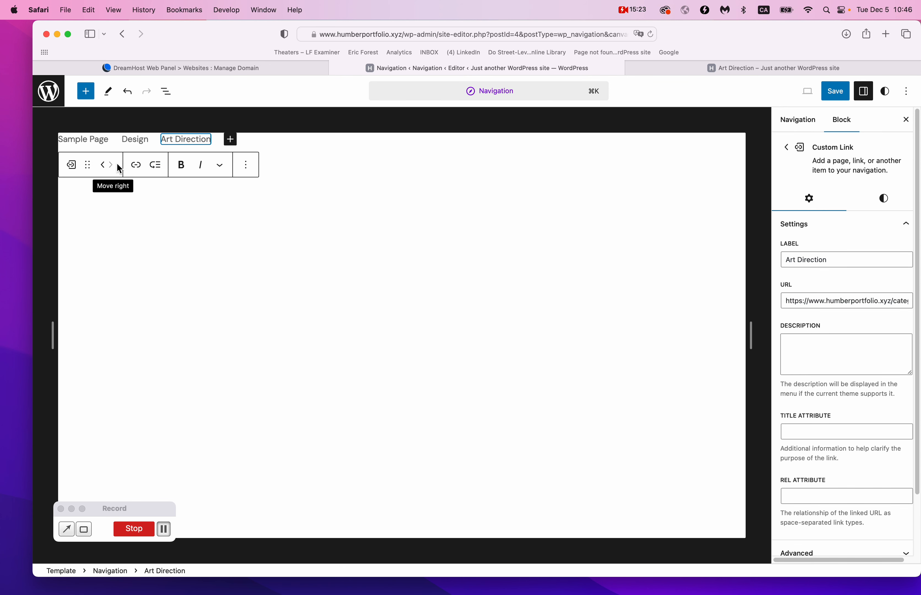
left_click(100, 139)
Delete Sample Page from the navigation menu and save the site.
left_click(162, 162)
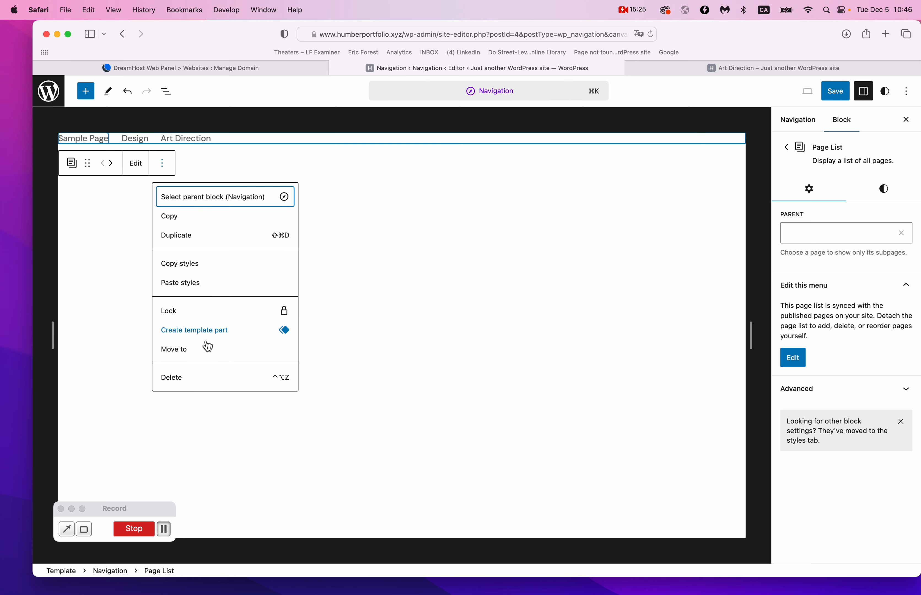
left_click(199, 383)
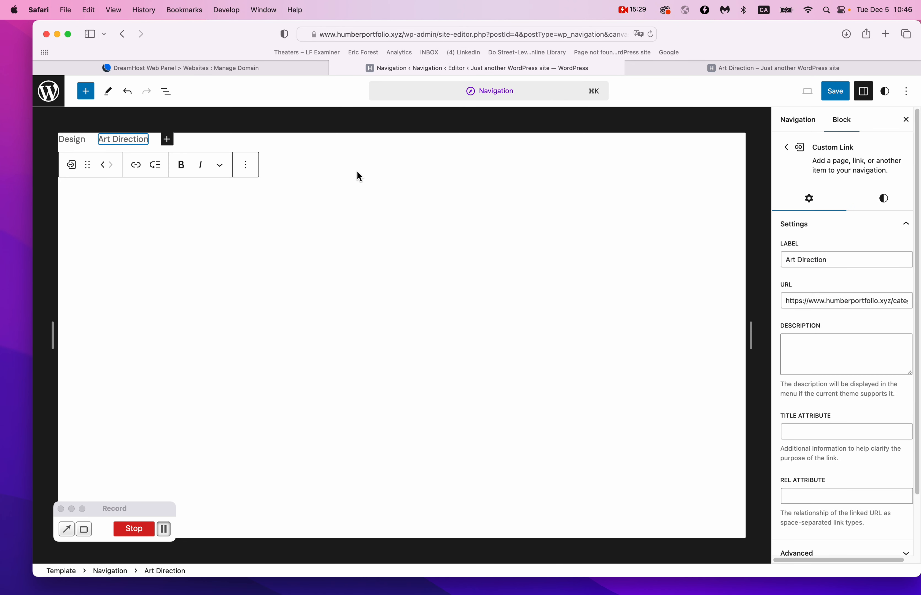
left_click(835, 95)
left_click(832, 92)
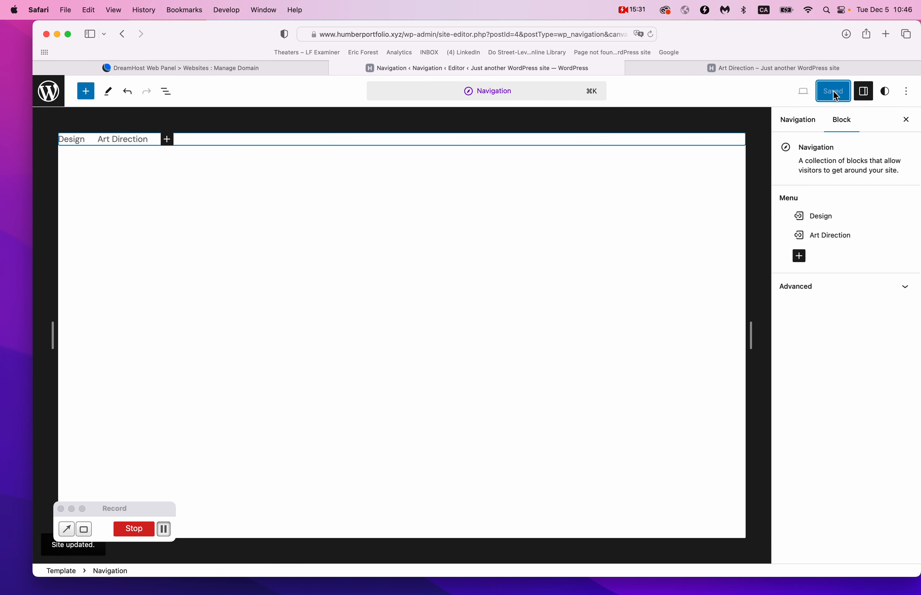
Reload the live site and open its home page to check the header.
left_click(802, 71)
key("super+r")
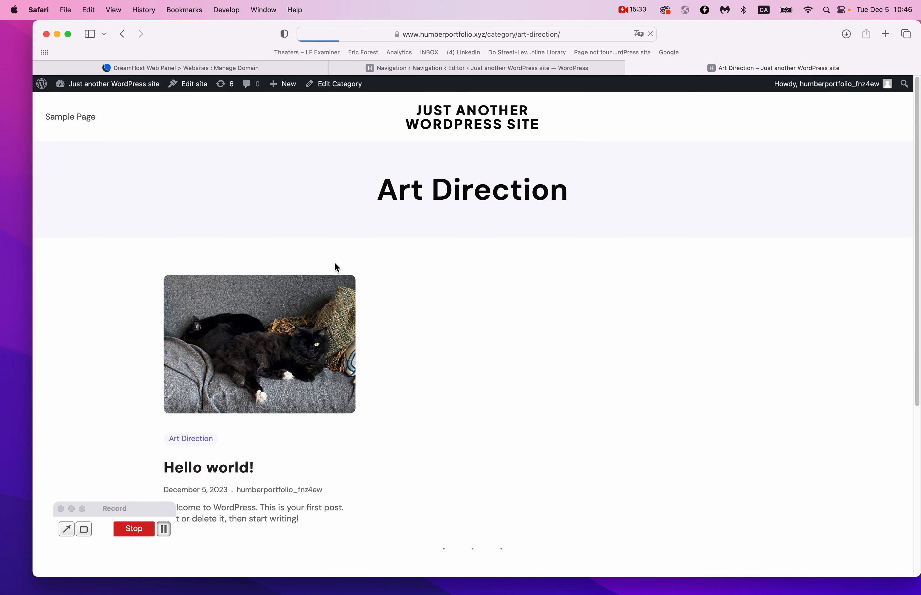
left_click(467, 113)
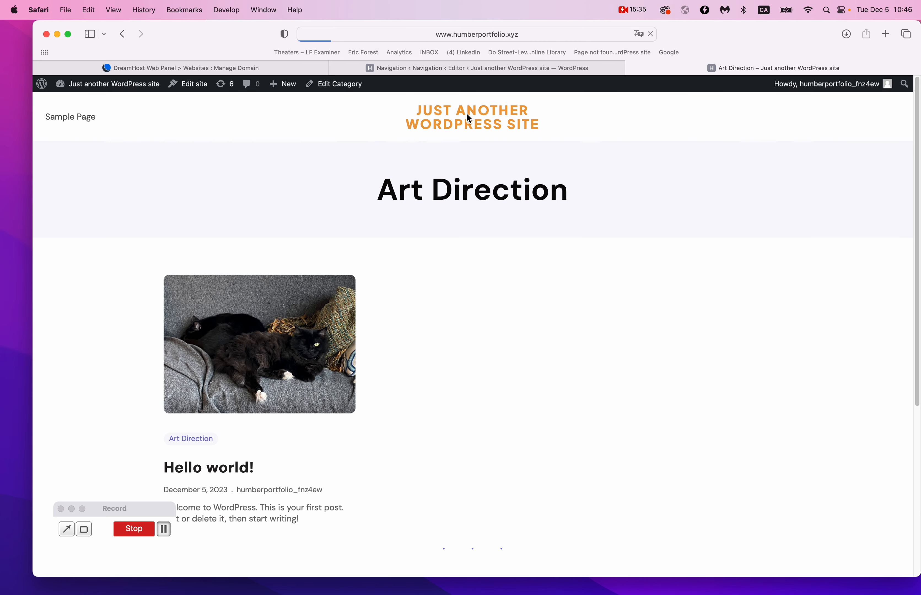
left_click(584, 68)
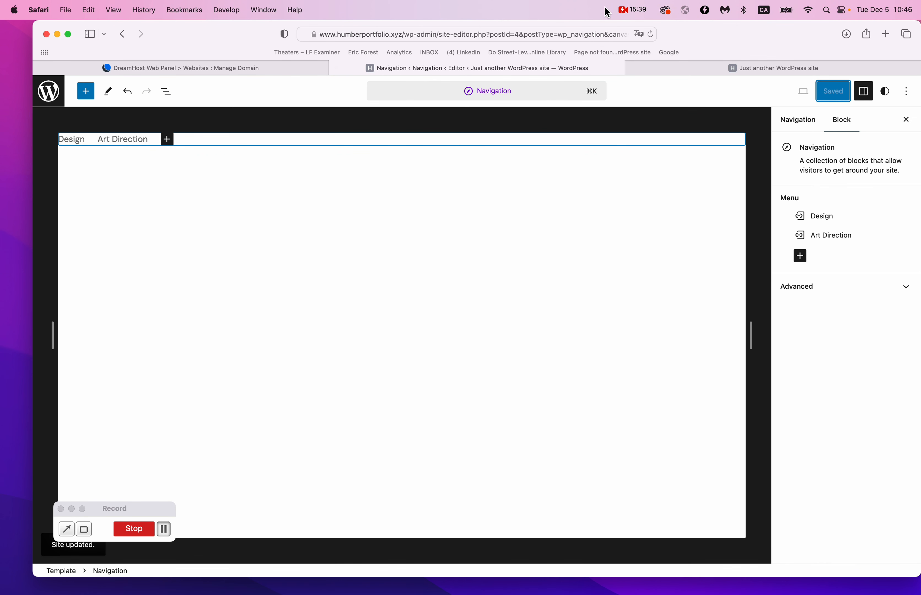
left_click(633, 9)
left_click(635, 40)
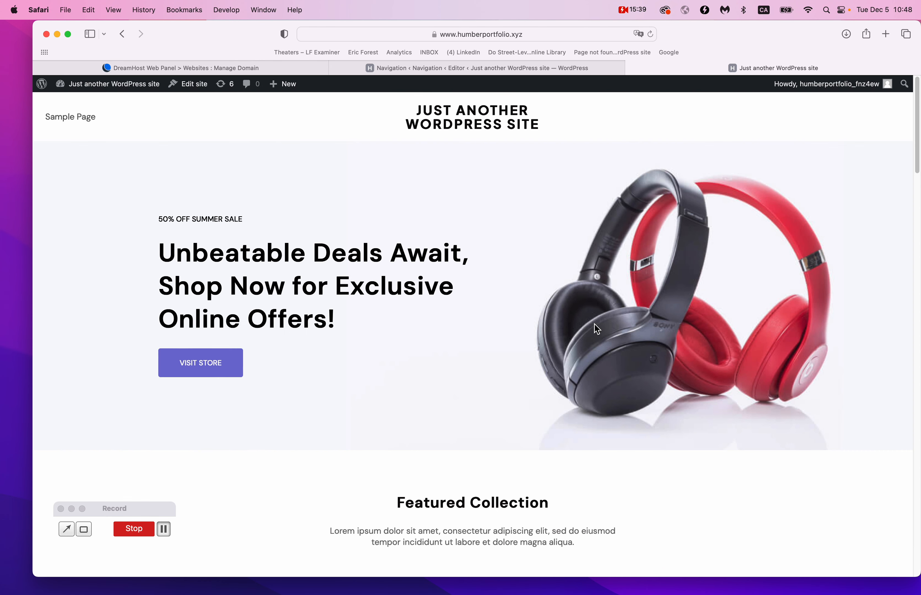
key("super+r")
Leave the Navigation panel, go to Pages > Blog Home and start editing that template.
scroll(398, 183, "down", 5)
scroll(398, 182, "up", 5)
left_click(509, 68)
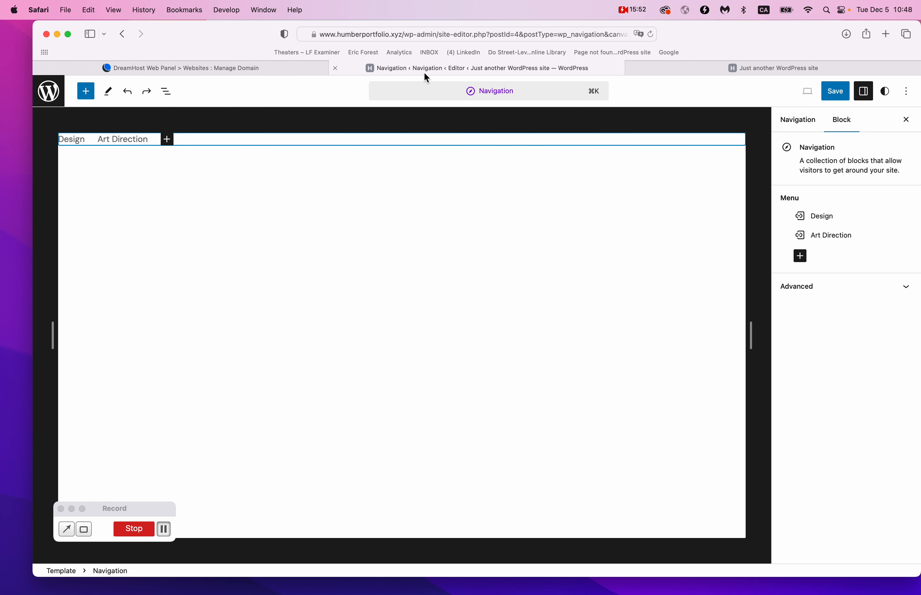
left_click(55, 92)
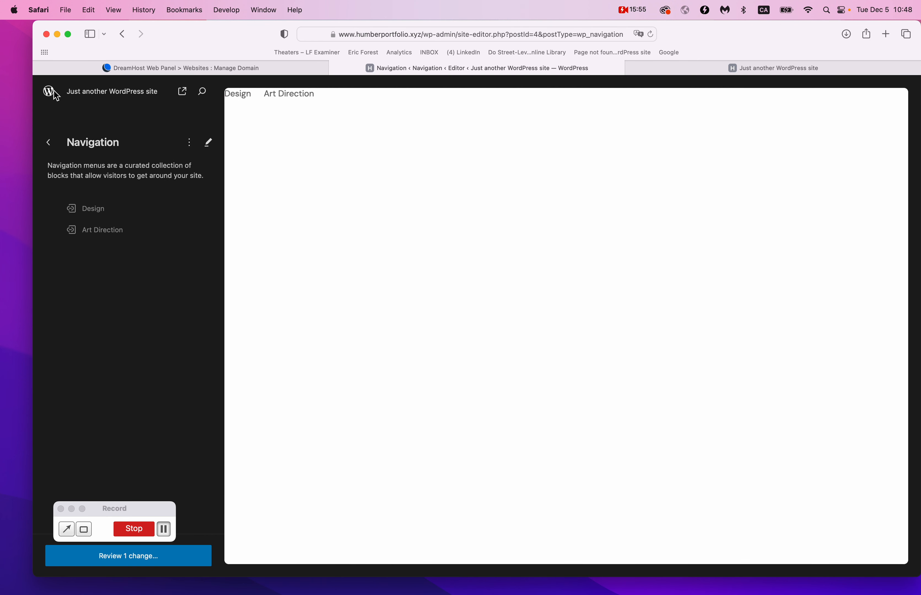
left_click(51, 144)
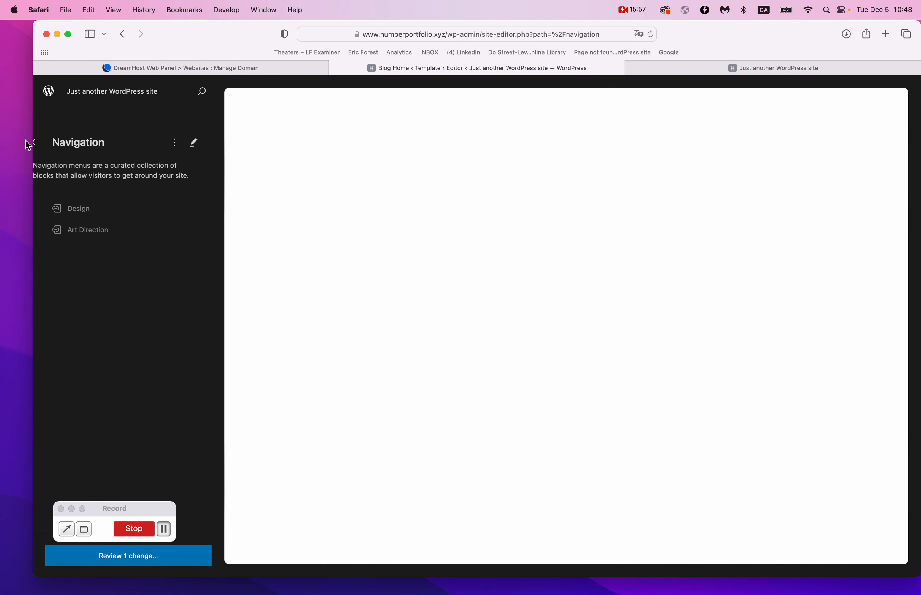
left_click(50, 144)
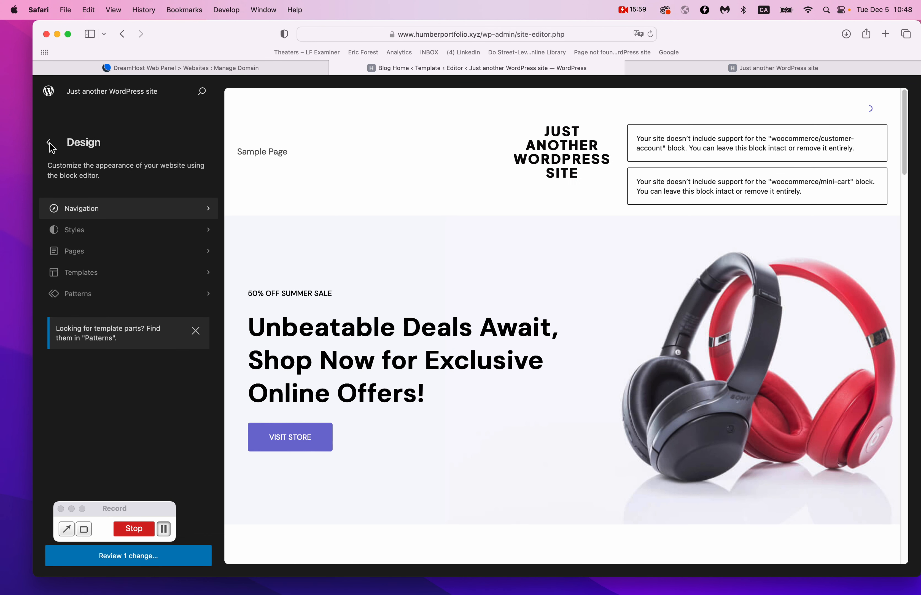
left_click(78, 257)
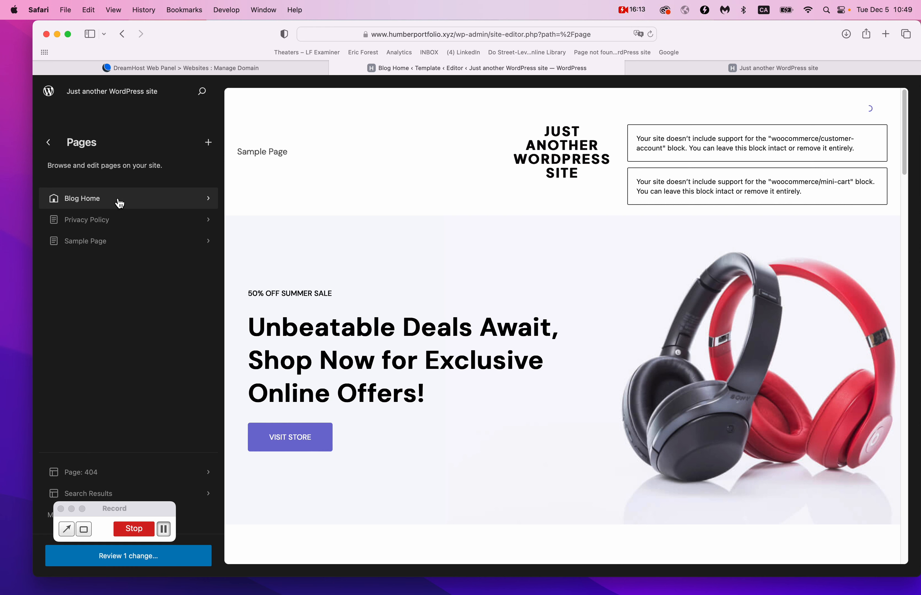
left_click(55, 199)
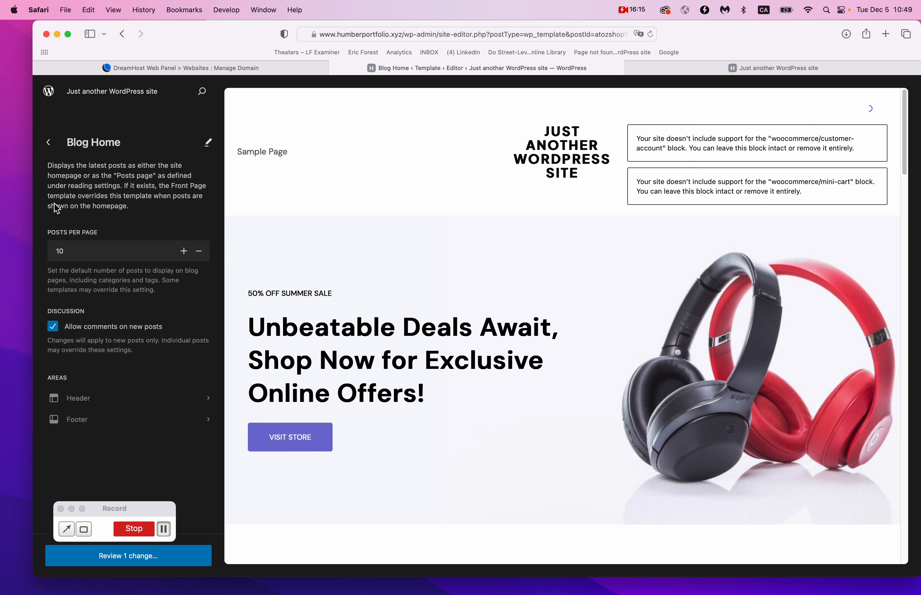
left_click(209, 142)
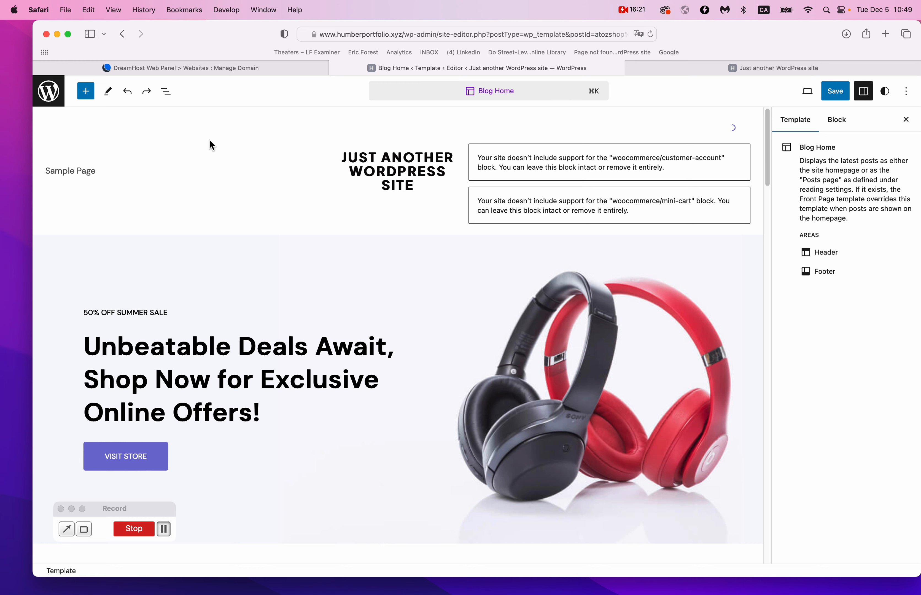
Replace the header's Sample Page menu with Design and Art Direction and save the template.
left_click(103, 175)
left_click(111, 176)
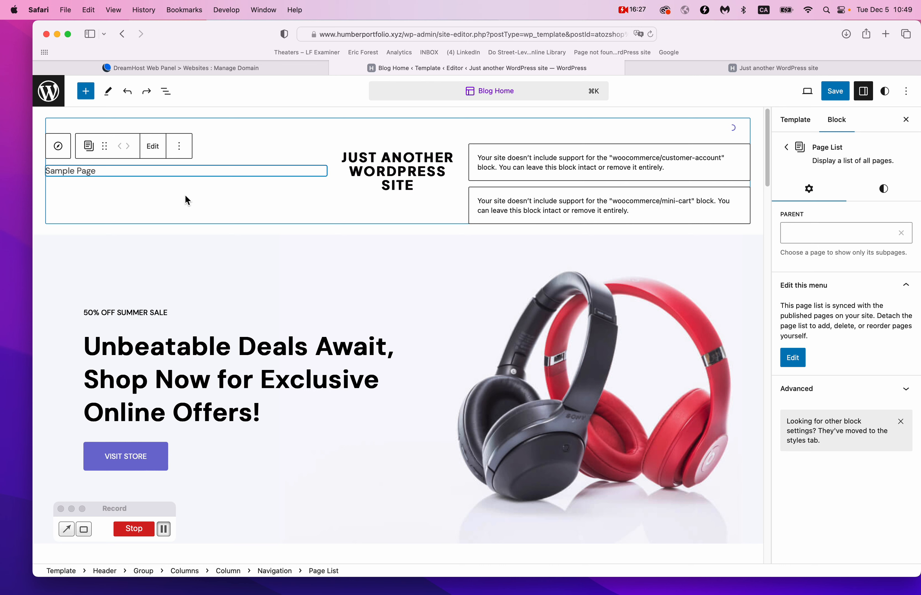
key("super+shift+z")
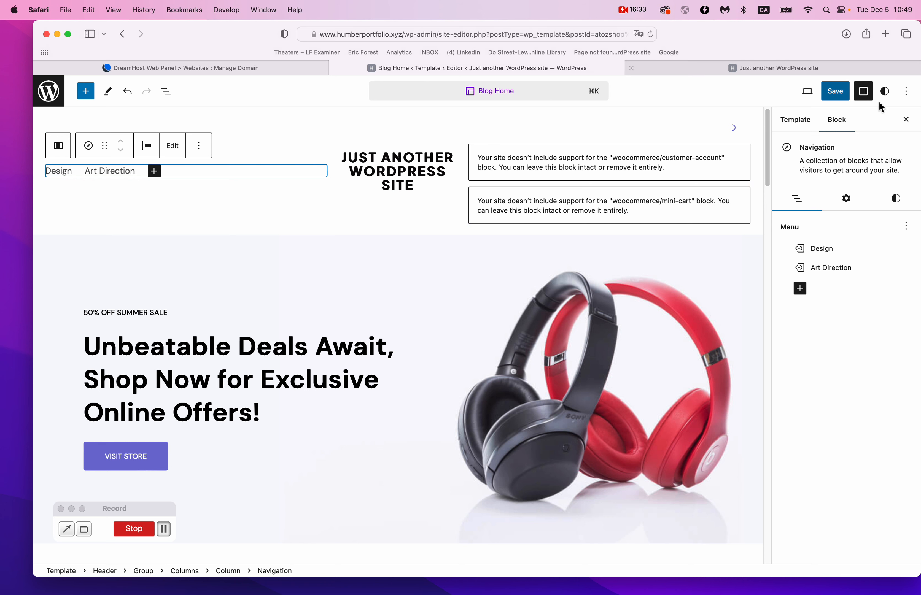
left_click(849, 97)
left_click(838, 95)
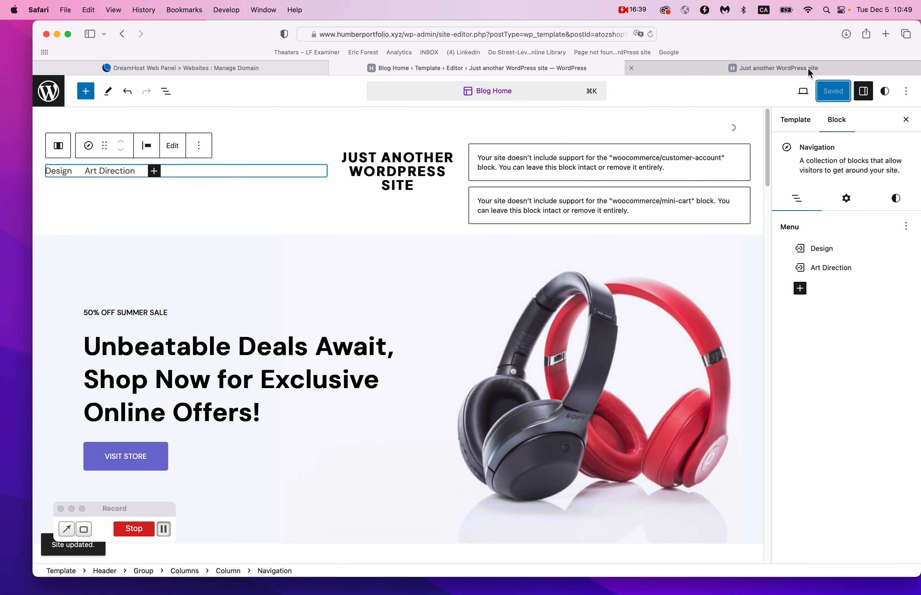
left_click(810, 72)
Reload the live site and test the Design, Art Direction and site title header links.
key("super+r")
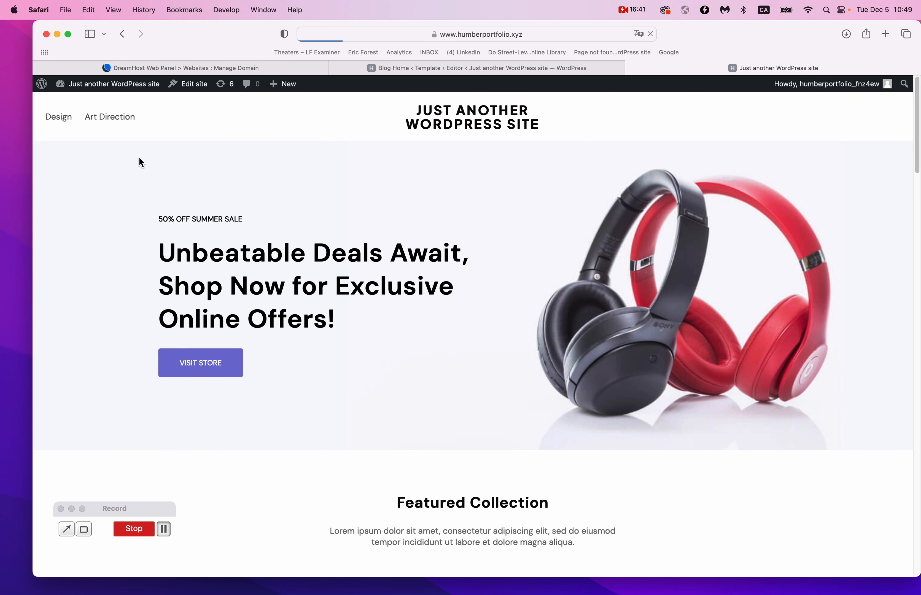
left_click(57, 123)
left_click(111, 119)
left_click(445, 118)
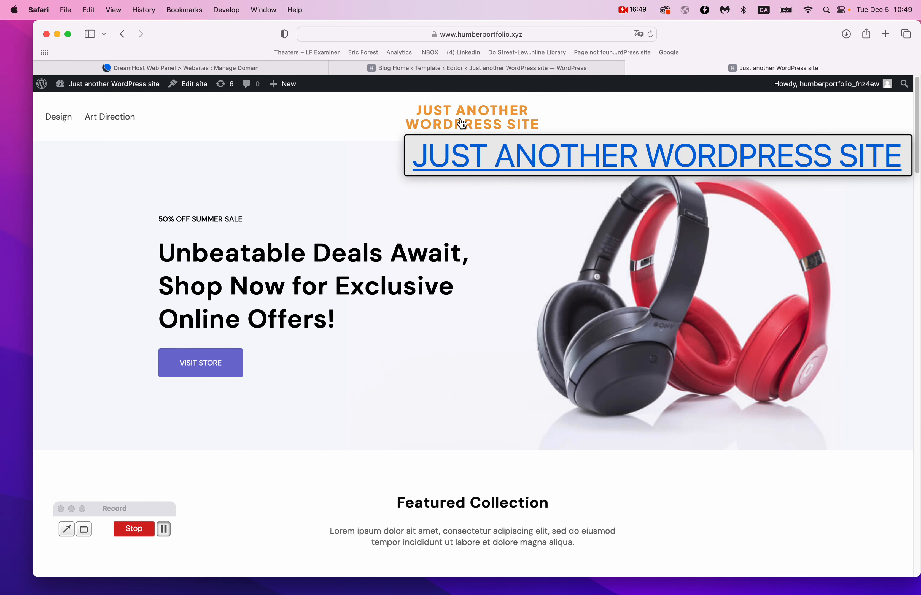
left_click(476, 68)
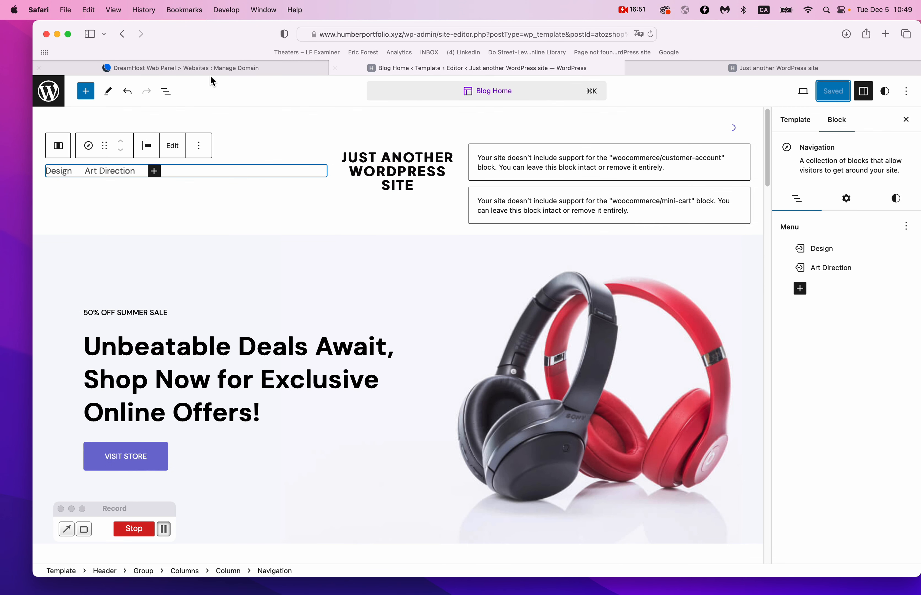
Replace the header site title with the owner's website name, save, and leave the template editor.
left_click(408, 185)
key("super+a")
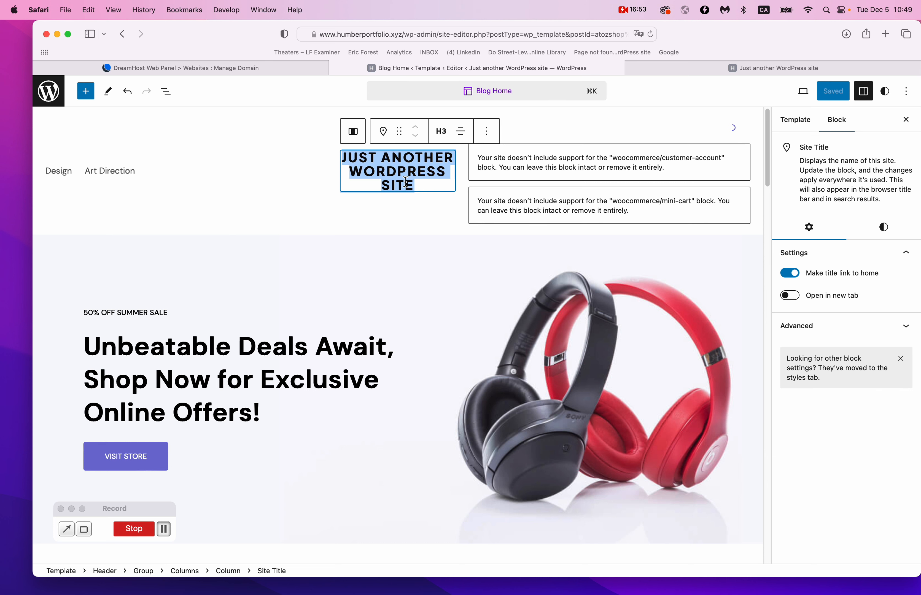
type("ERIC'S WEBSITE")
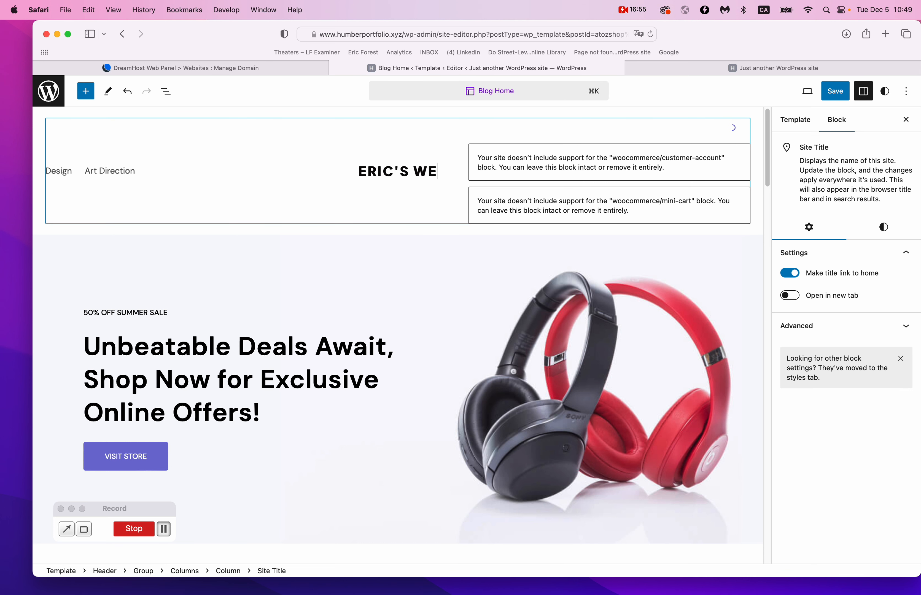
left_click(369, 232)
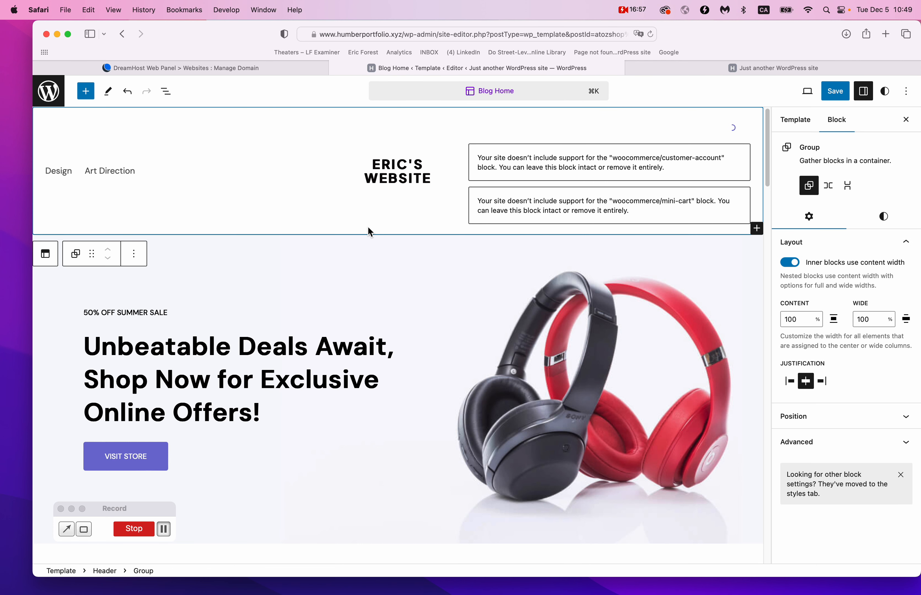
left_click(836, 91)
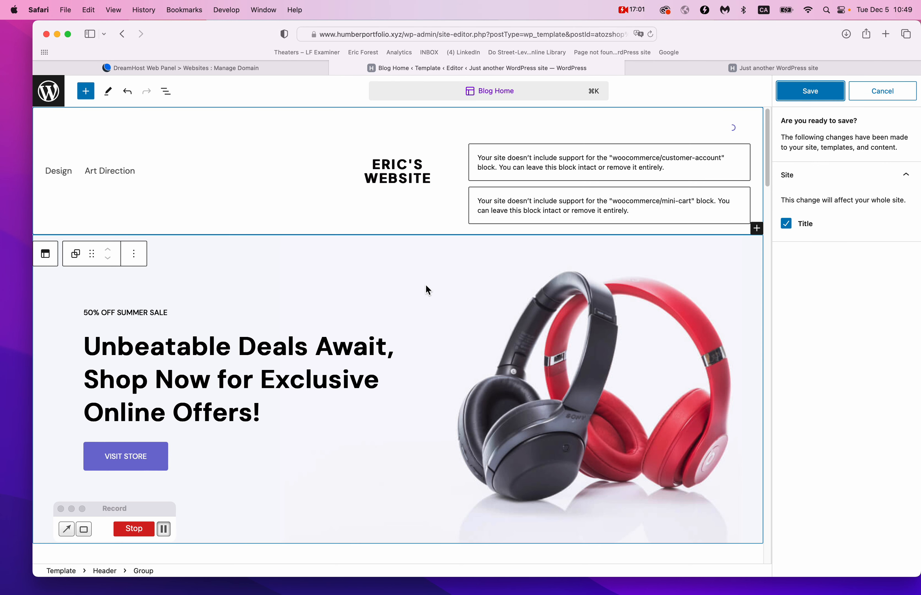
left_click(52, 98)
left_click(49, 92)
left_click(52, 102)
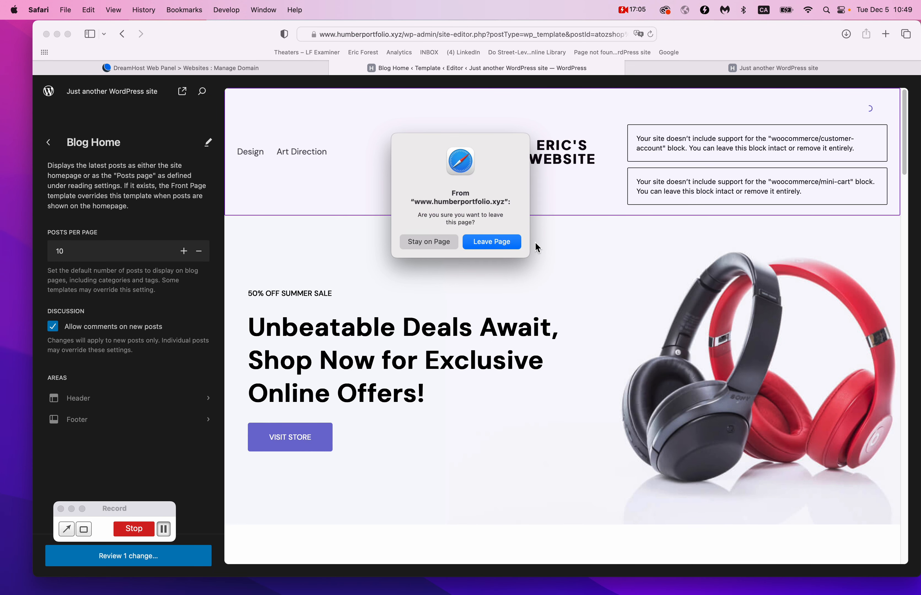
Leave the current editor and start a new blank page from the Pages list.
left_click(500, 241)
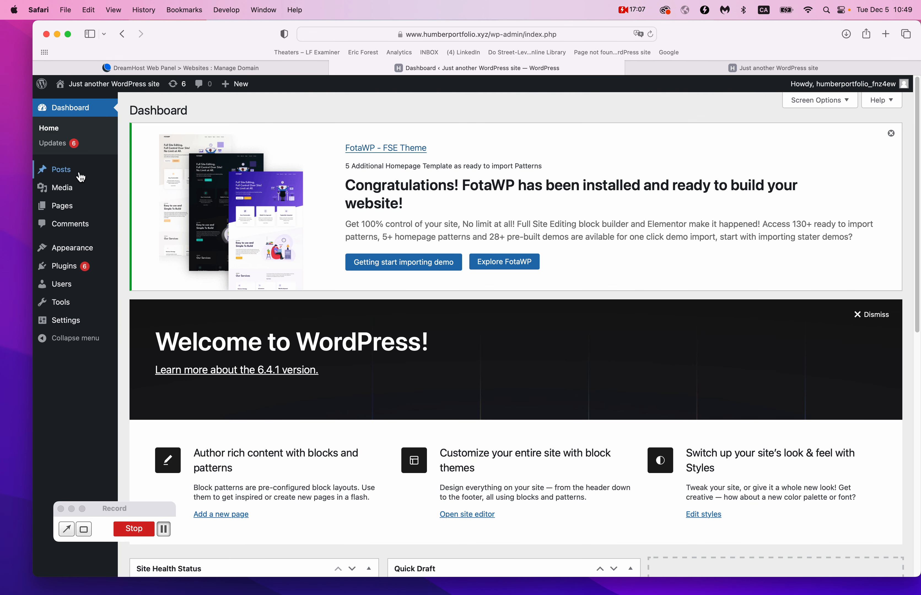
mouse_move(69, 177)
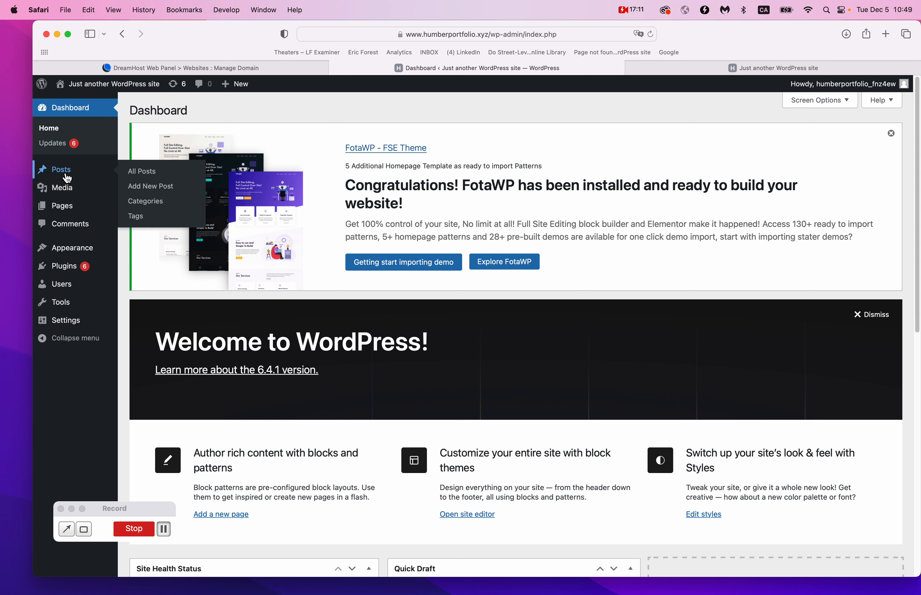
mouse_move(64, 210)
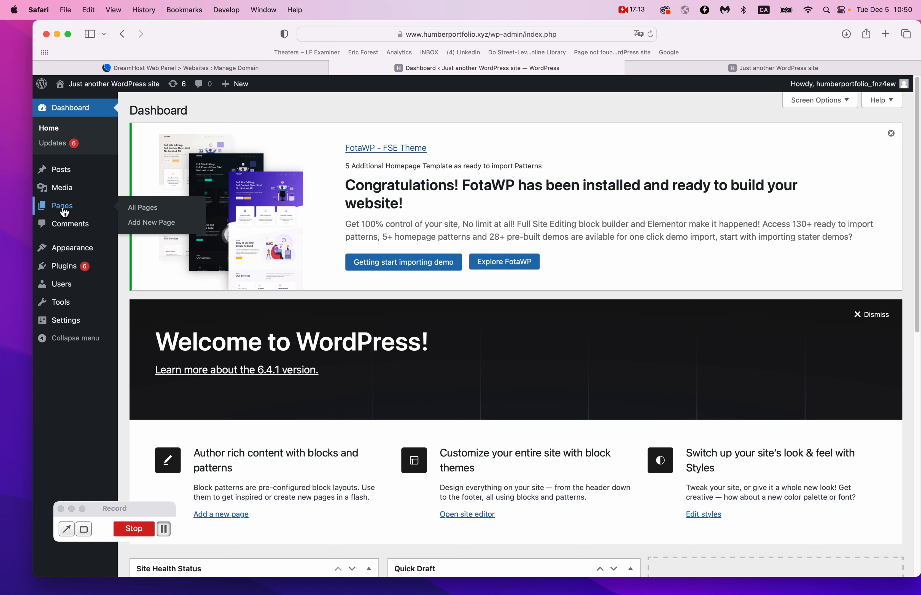
left_click(64, 209)
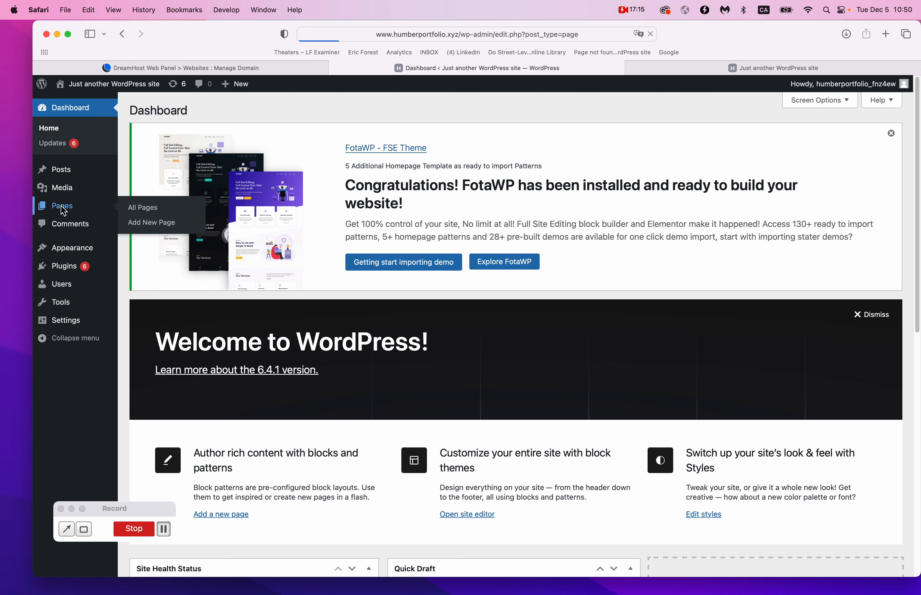
left_click(191, 111)
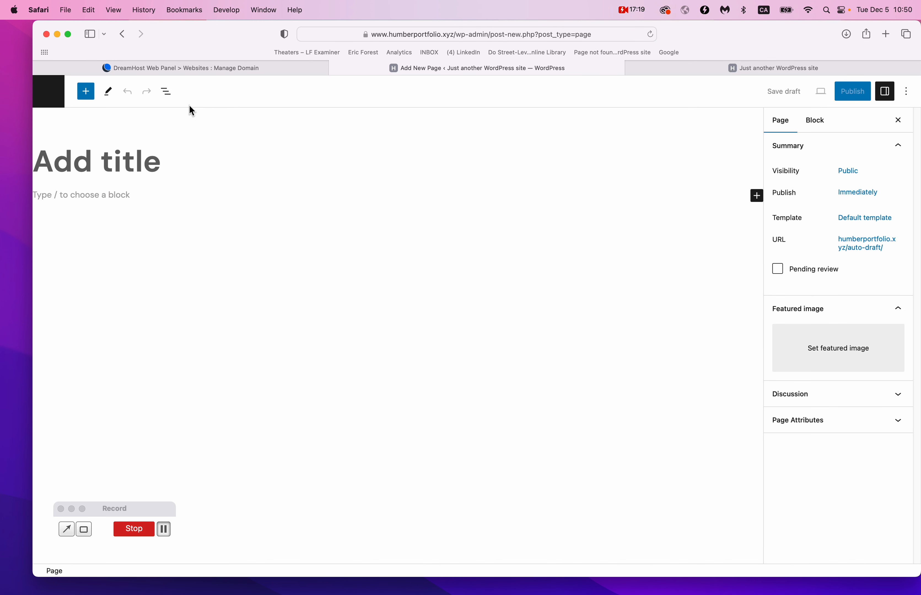
Title the new page 'About' and look over its page and paragraph settings.
left_click(129, 157)
type("About")
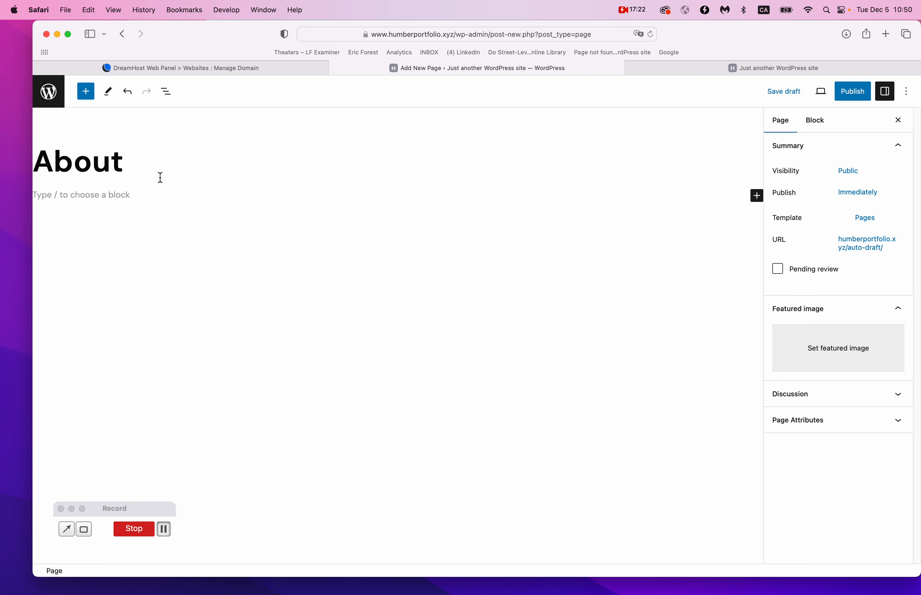
left_click(150, 195)
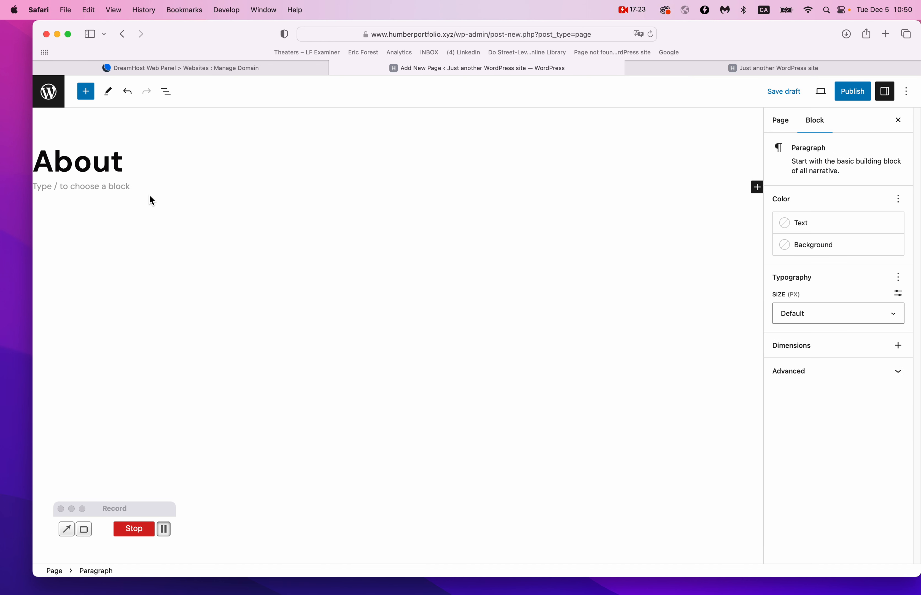
left_click(778, 123)
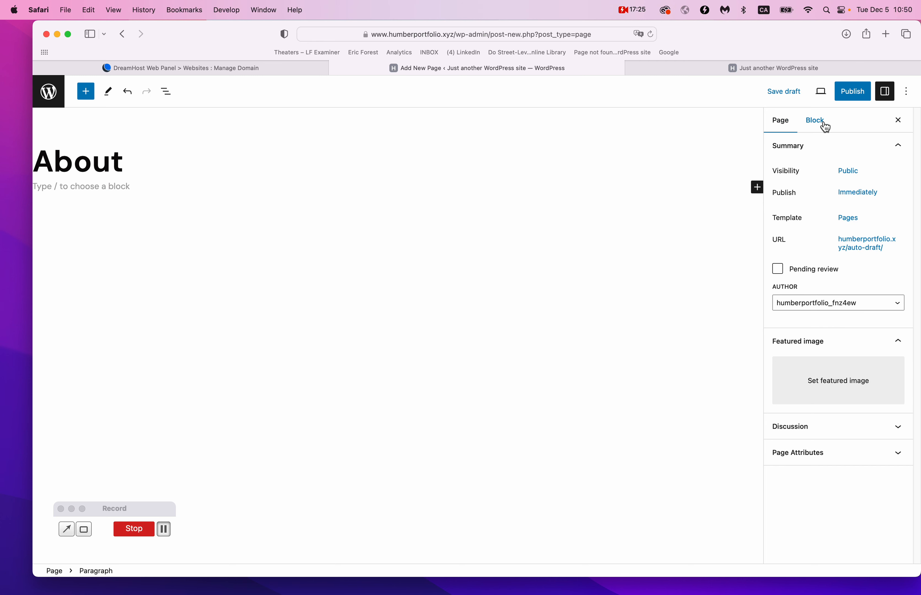
left_click(824, 124)
left_click(784, 121)
Keep the Default template without creating a custom one, and confirm the permalink is about.
left_click(853, 224)
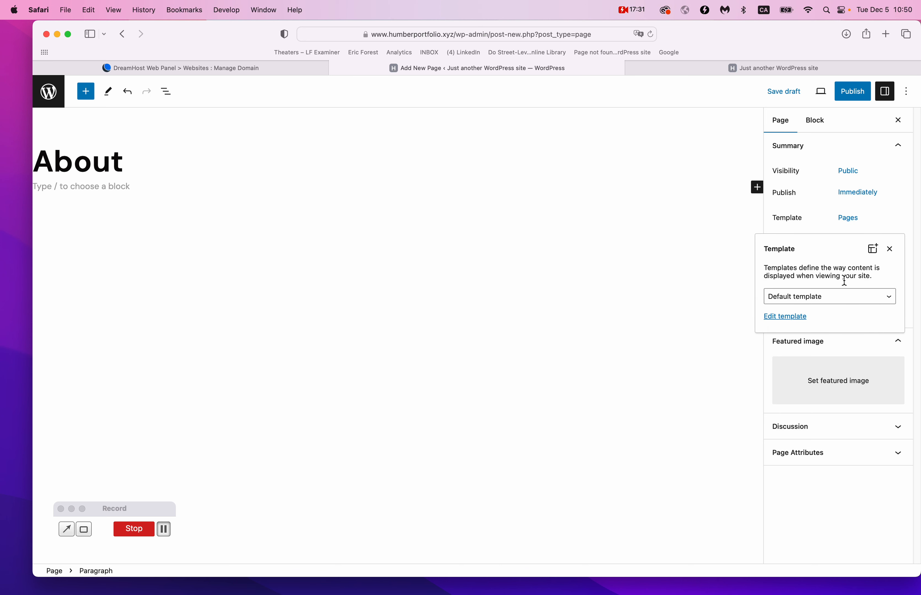
left_click(834, 298)
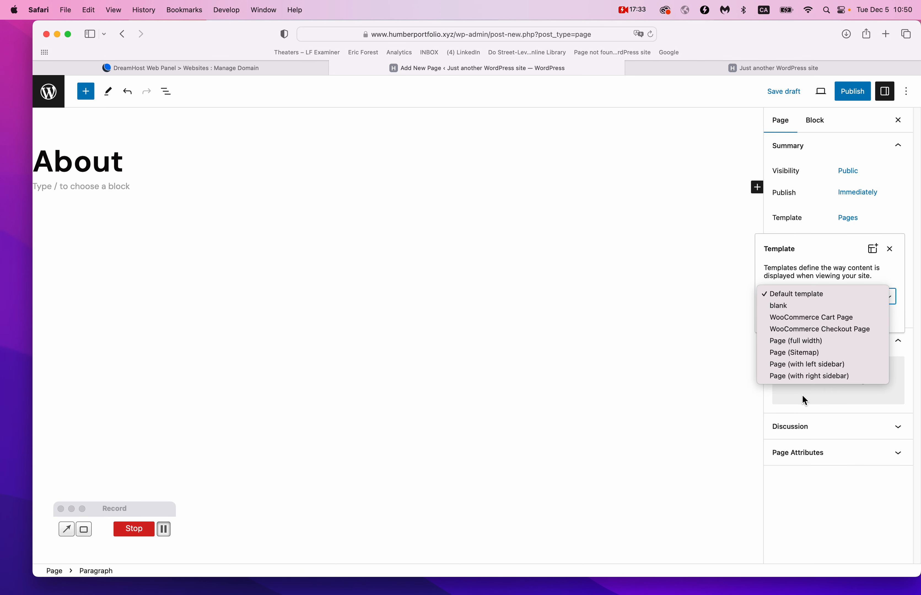
left_click(831, 253)
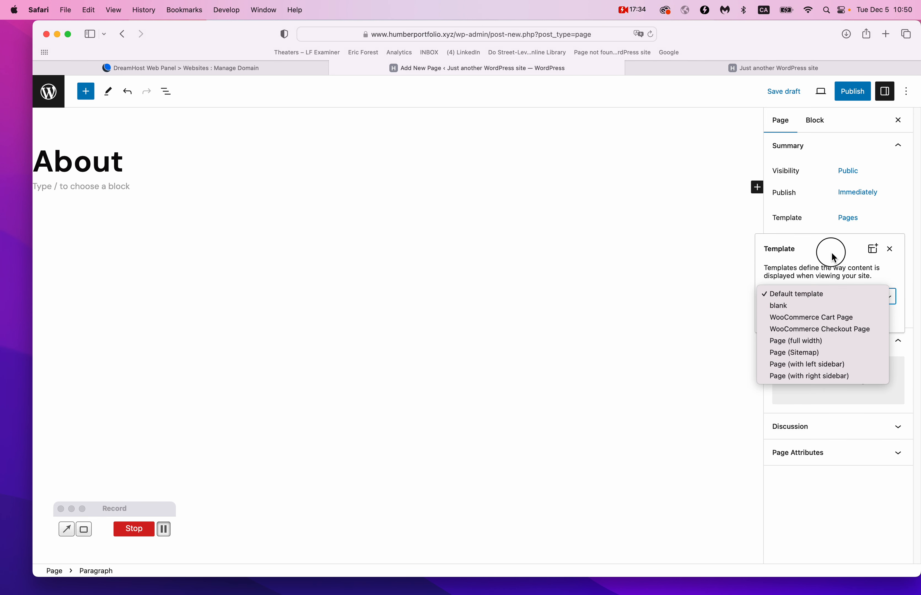
left_click(873, 250)
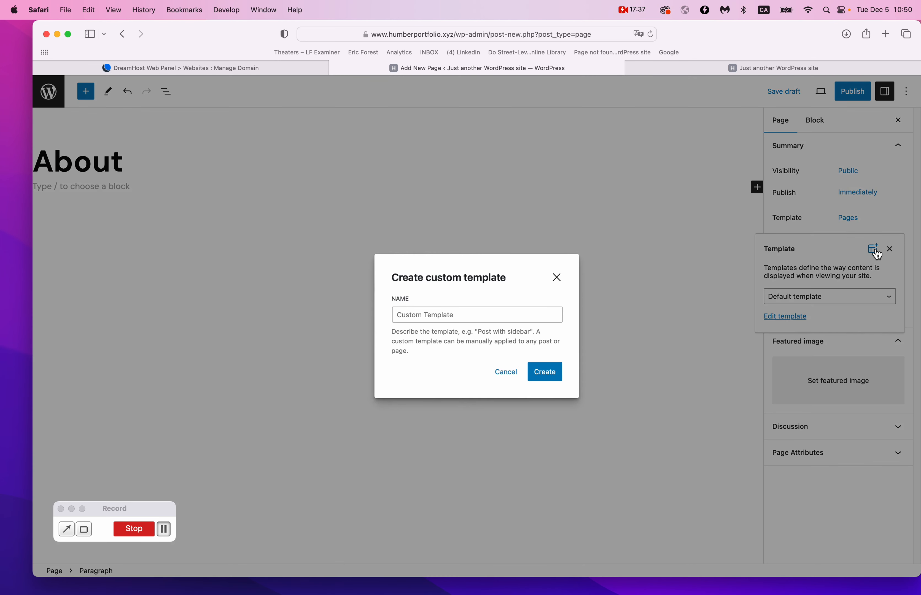
left_click(561, 277)
left_click(890, 251)
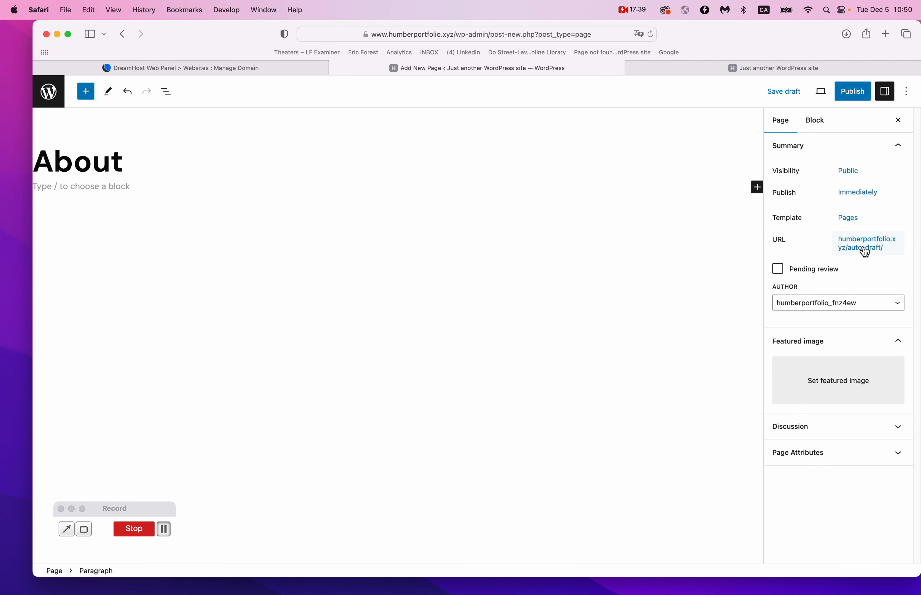
left_click(859, 243)
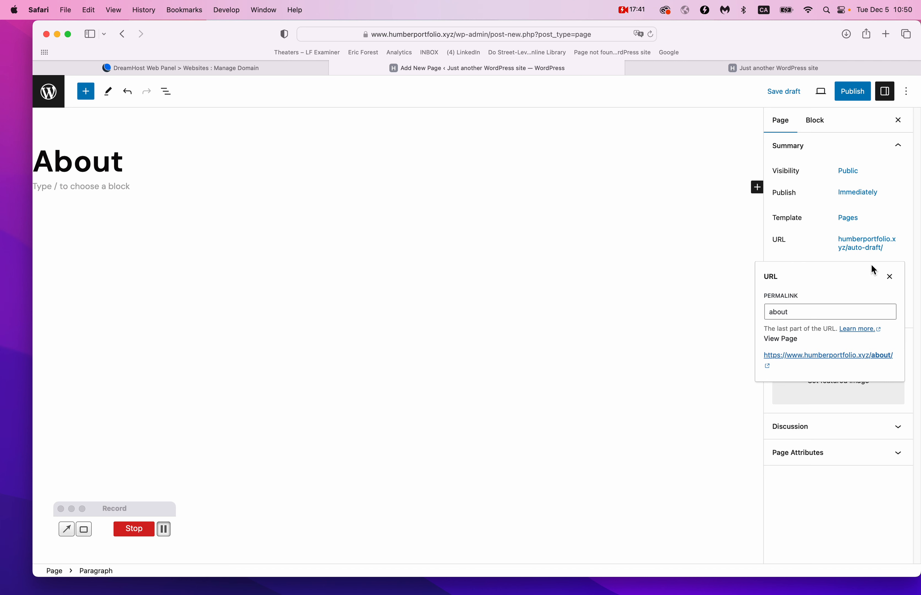
left_click(891, 277)
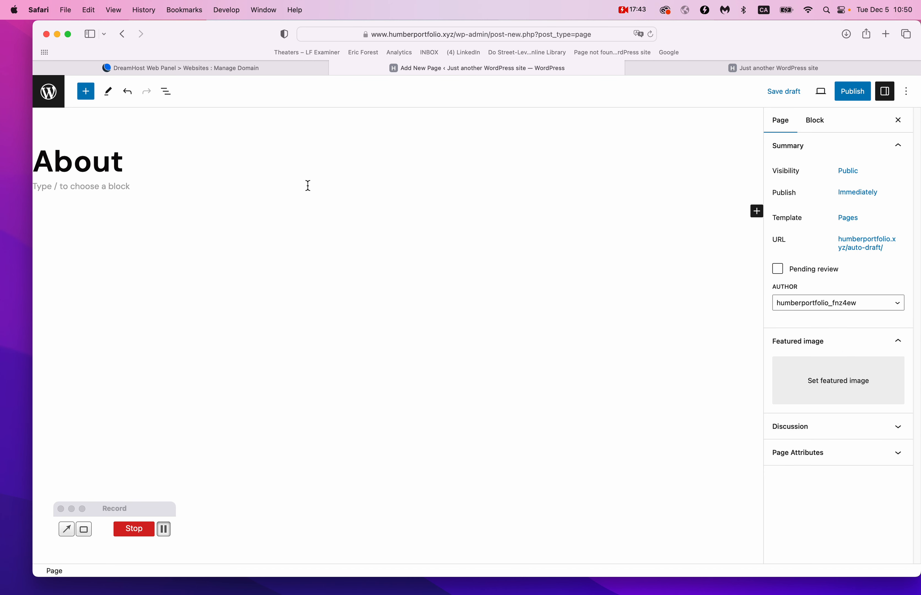
left_click(752, 190)
Insert the Fullwidth Dark Banner pattern, make it taller and change its heading to 'Hi There!'.
left_click(757, 189)
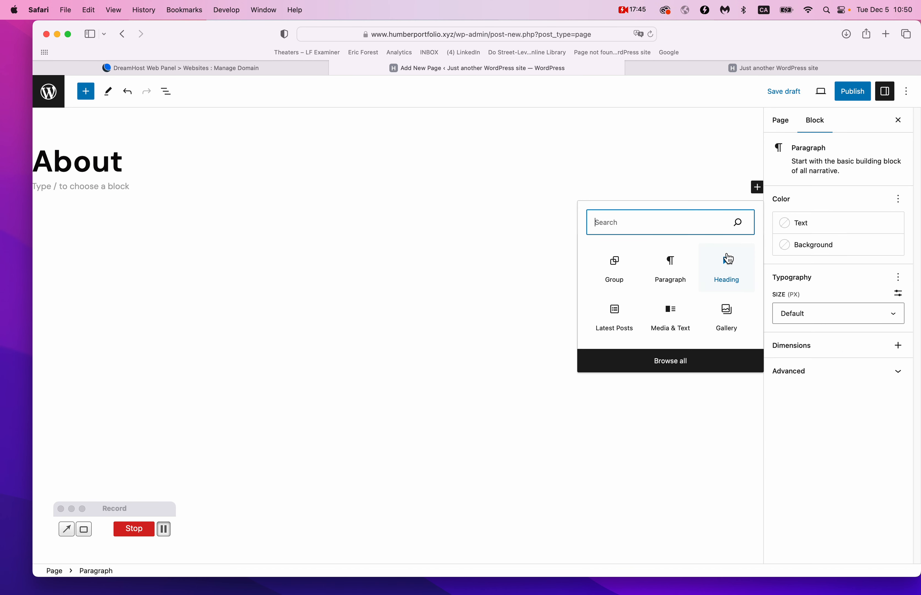
type("full")
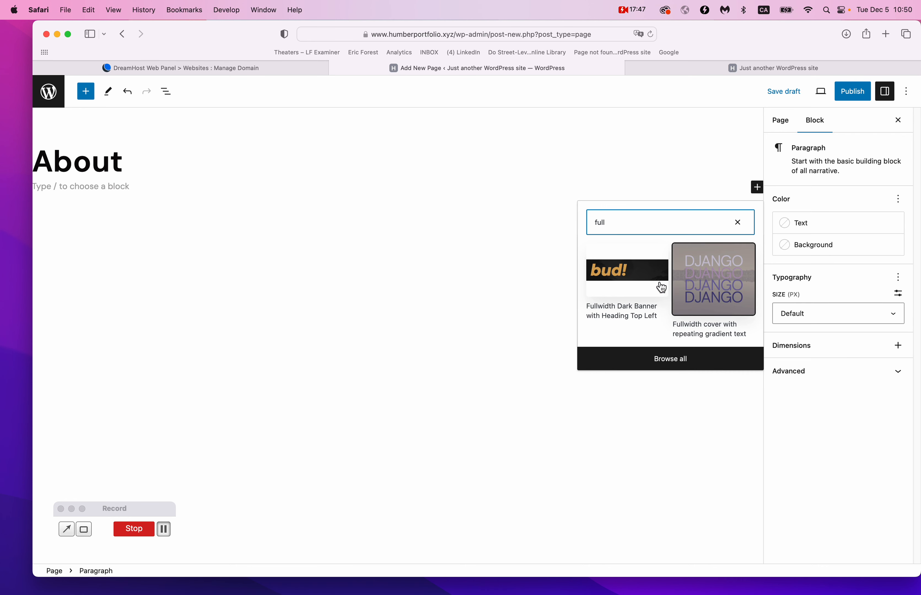
left_click(645, 284)
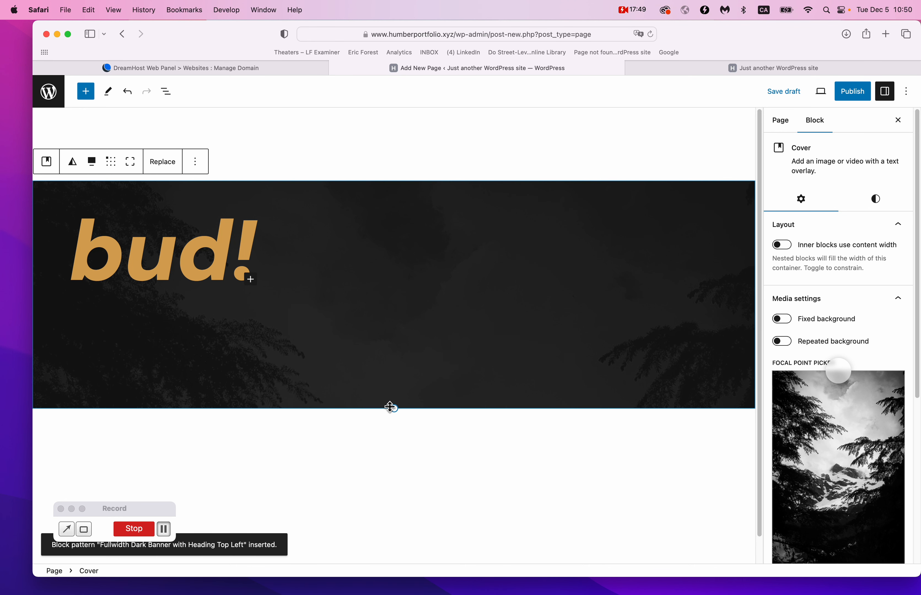
left_click_drag(394, 409, 394, 510)
left_click_drag(253, 264, 220, 264)
key("super+a")
type("Hi There!")
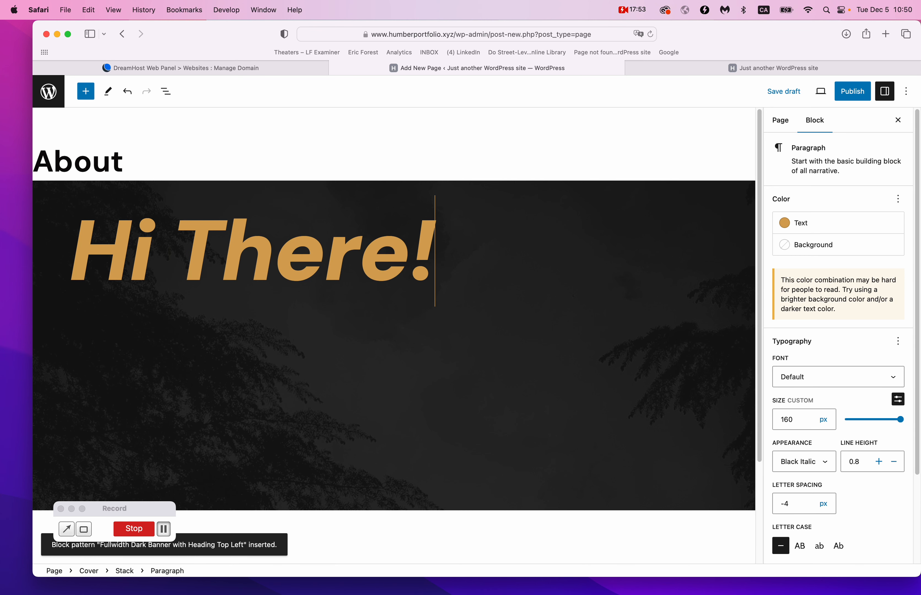
Review the cover's styles and shift its background focal point to 56% / 33%.
left_click(613, 325)
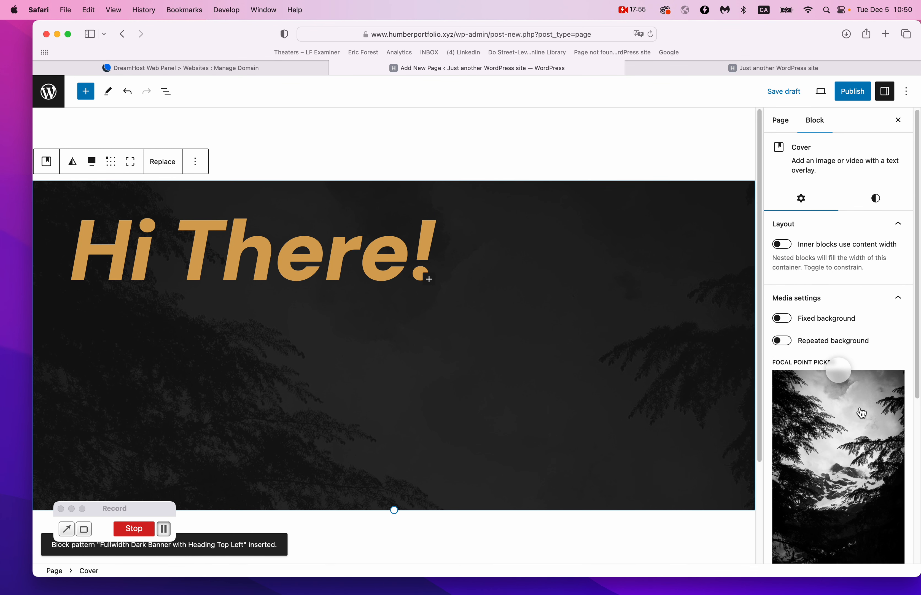
scroll(862, 413, "down", 3)
scroll(842, 386, "down", 4)
scroll(839, 366, "up", 7)
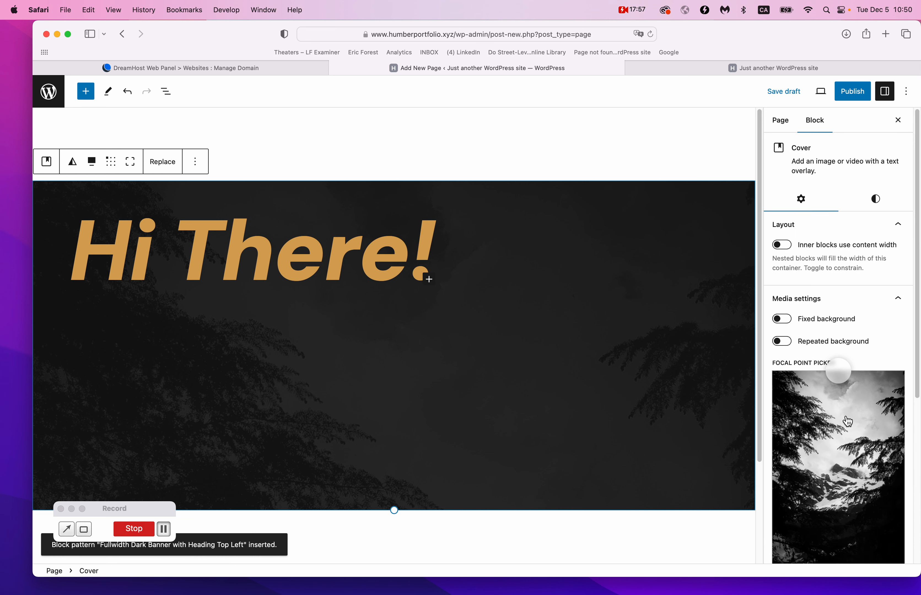
left_click(877, 200)
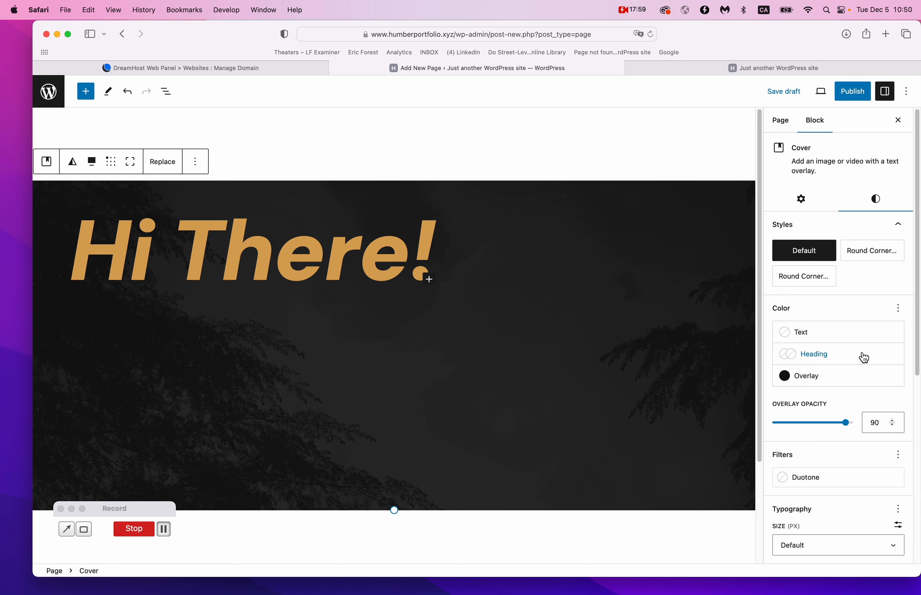
scroll(862, 354, "down", 5)
scroll(861, 351, "up", 4)
scroll(861, 351, "down", 5)
scroll(861, 351, "up", 7)
left_click(801, 199)
scroll(847, 308, "down", 6)
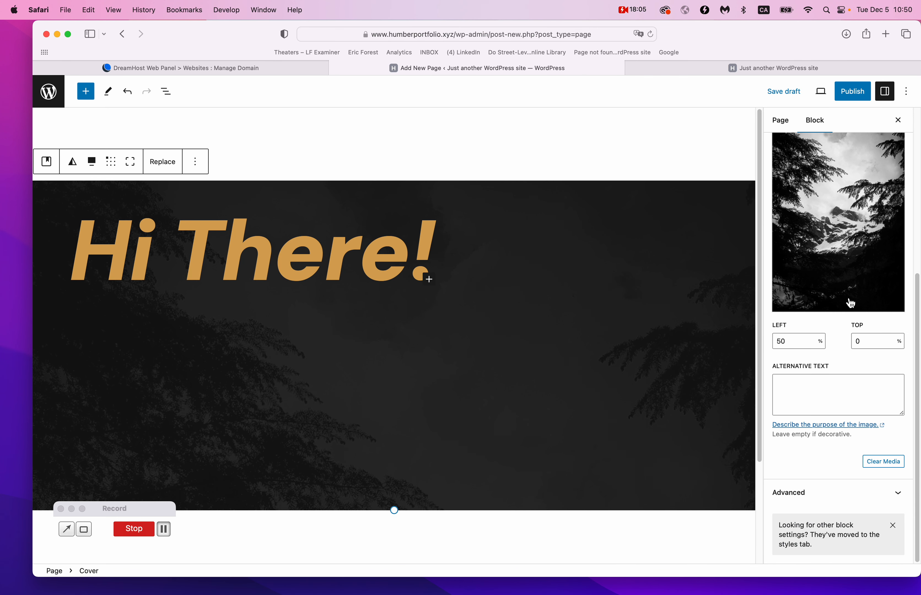
left_click(844, 244)
left_click_drag(844, 244, 846, 179)
Clear the forest photo from the cover's media settings.
scroll(841, 460, "up", 5)
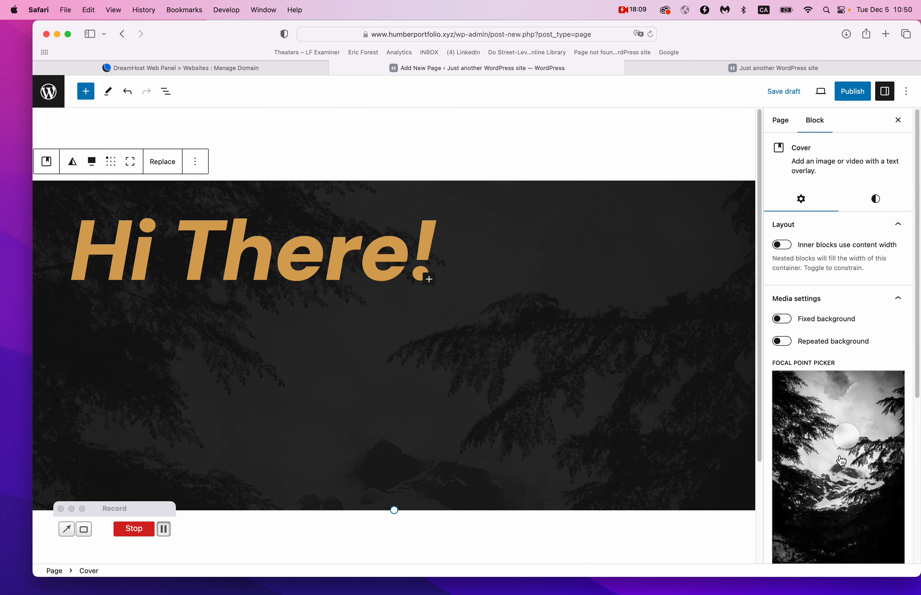
scroll(821, 316, "down", 5)
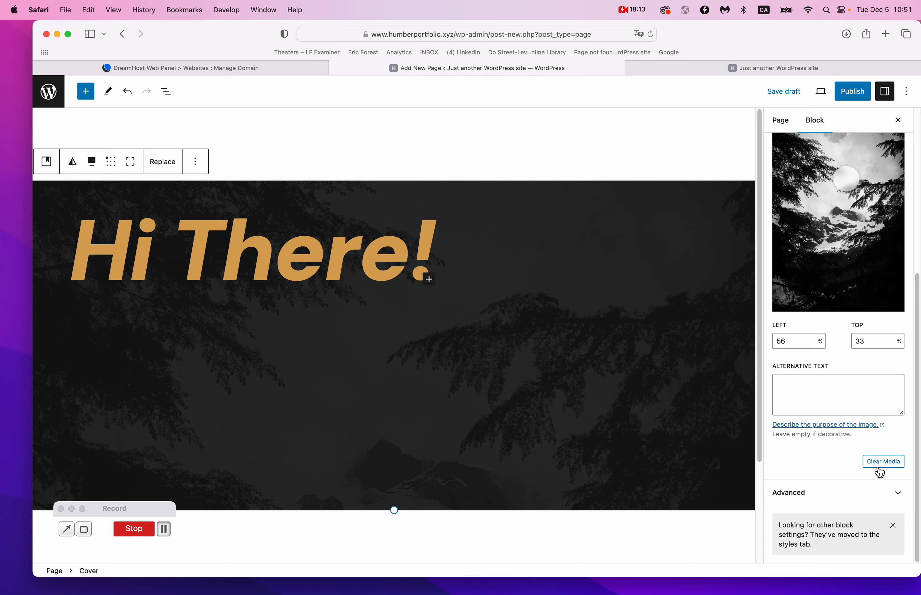
left_click(881, 462)
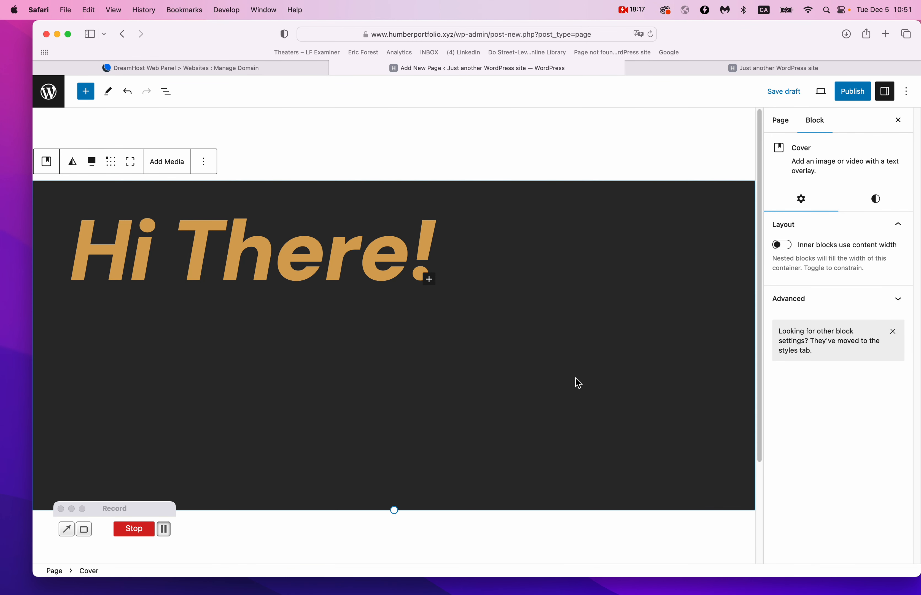
left_click(564, 430)
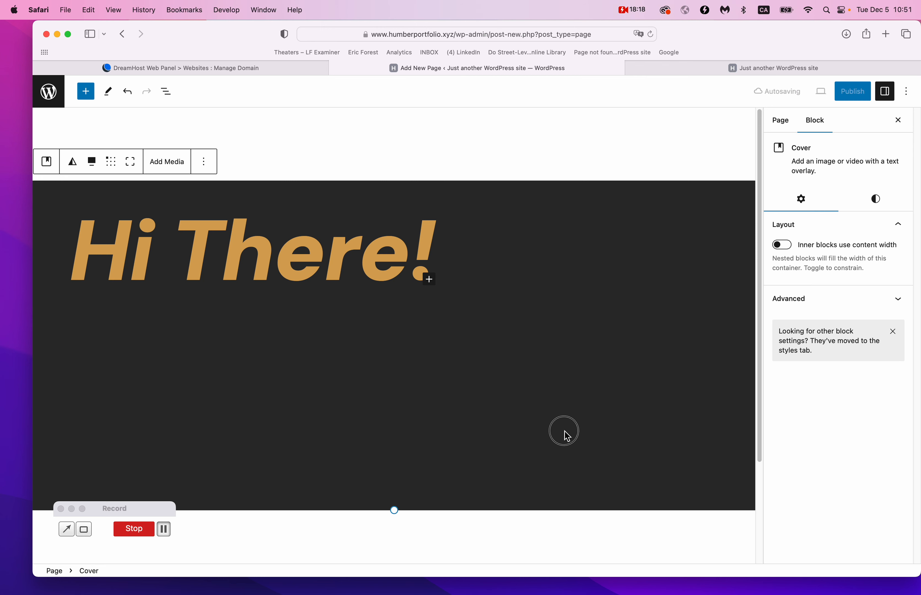
left_click(173, 169)
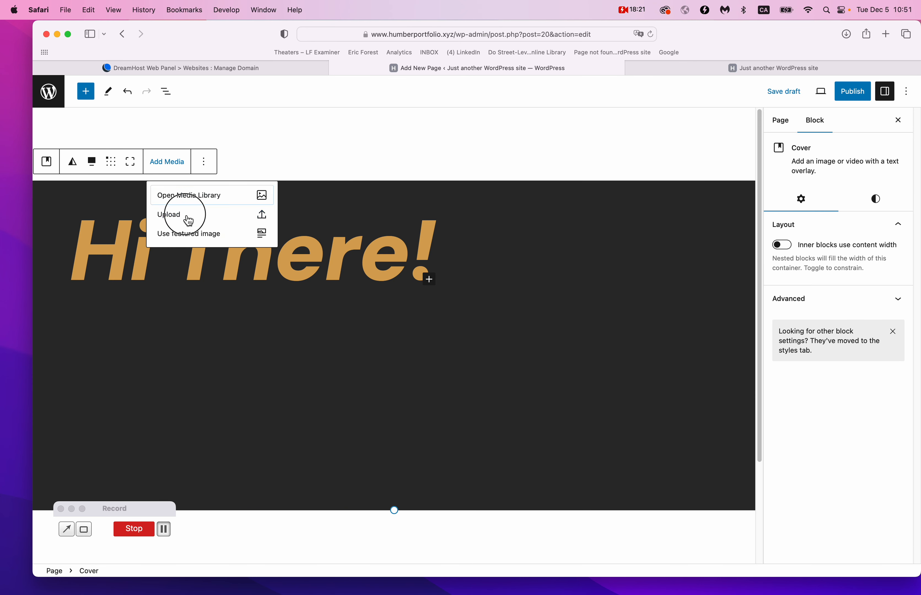
Upload cat5.jpg as the cover banner's background image.
left_click(187, 220)
left_click(441, 231)
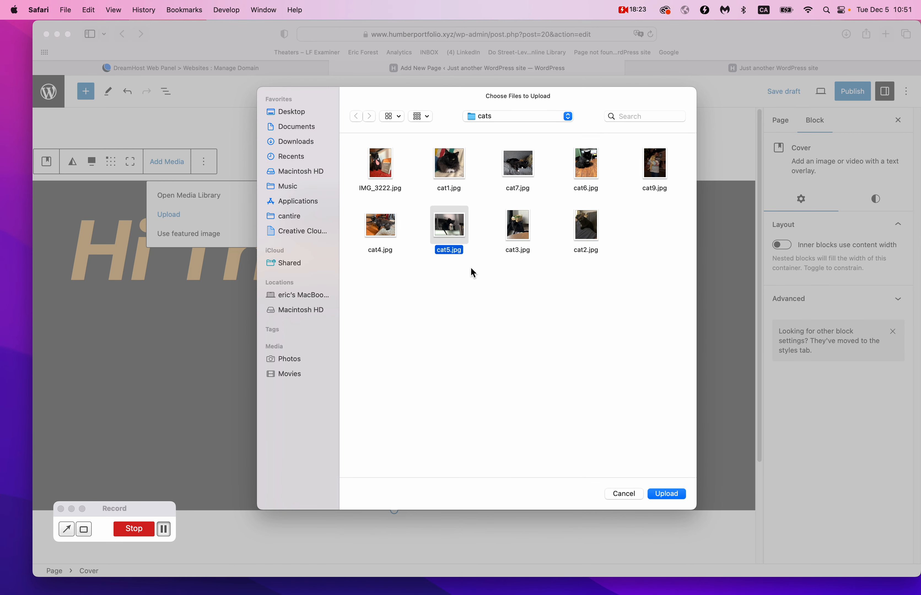
left_click(667, 494)
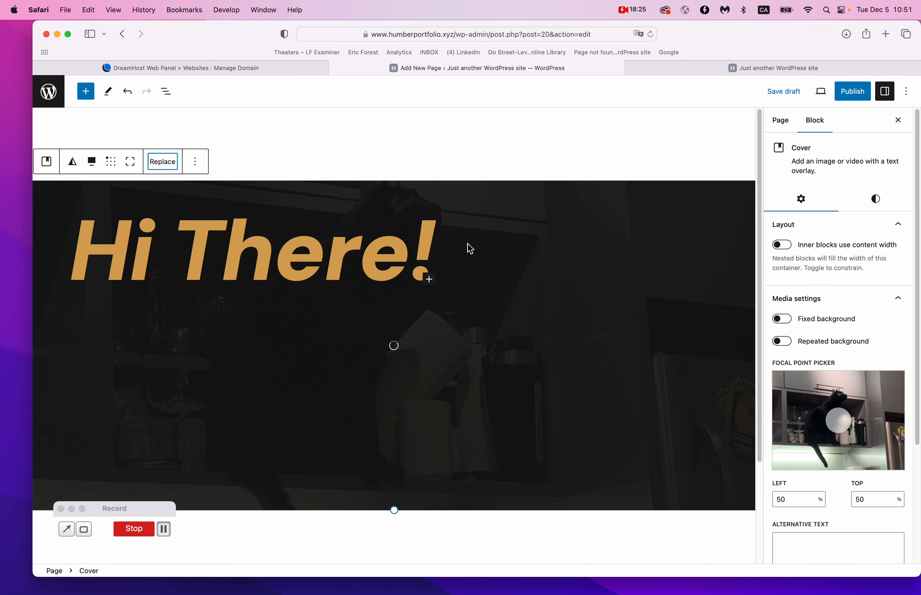
scroll(875, 344, "down", 5)
scroll(850, 459, "up", 5)
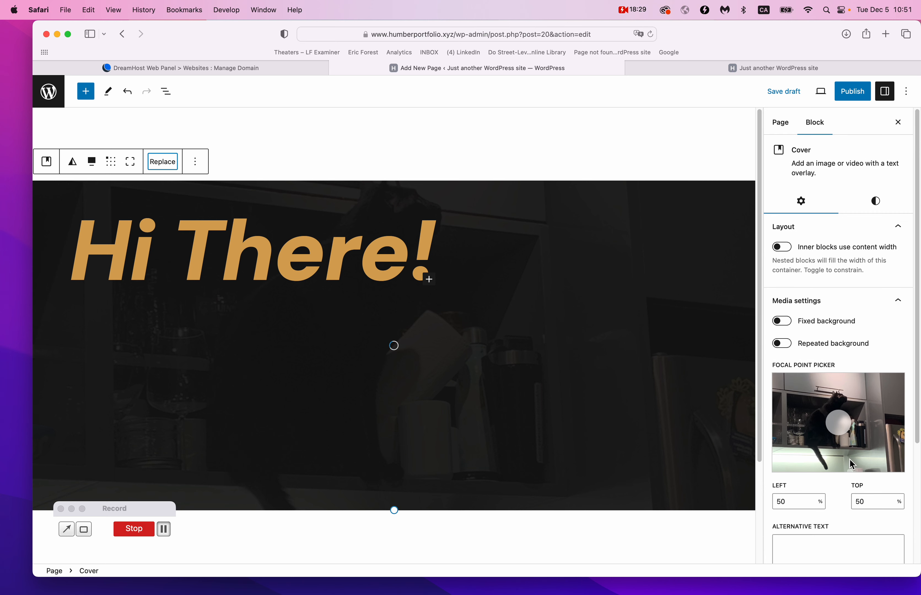
Try resizing the cover, leaving its height at 625 px.
left_click(577, 559)
left_click(491, 495)
mouse_move(395, 510)
left_mouse_down()
mouse_move(395, 467)
mouse_move(390, 573)
mouse_move(399, 508)
left_mouse_up()
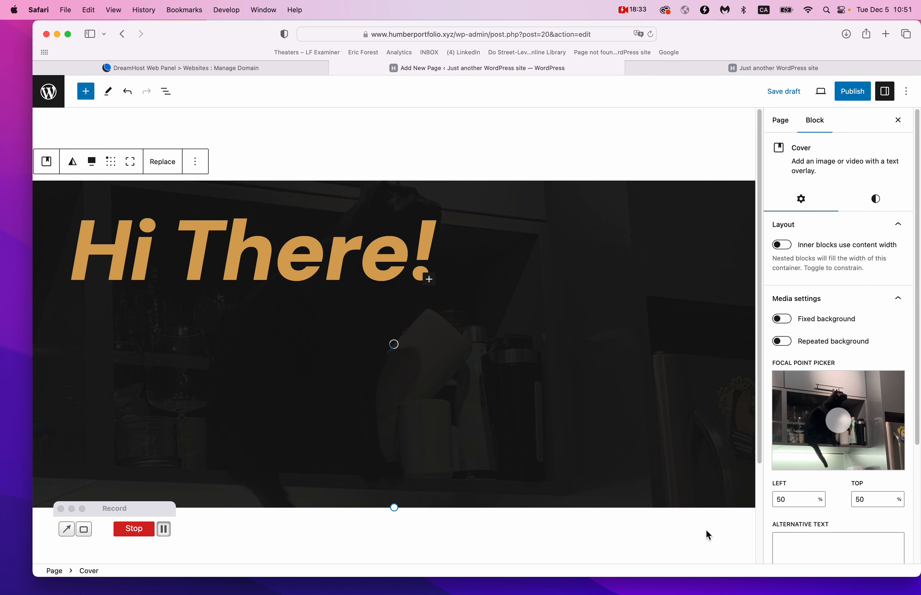
left_click(741, 535)
left_click(749, 527)
scroll(573, 410, "down", 5)
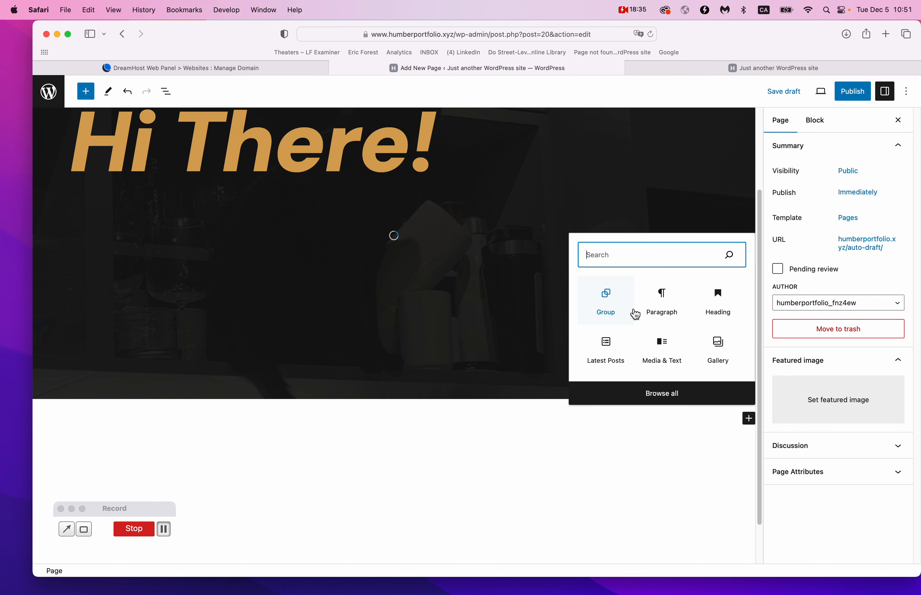
type("full ")
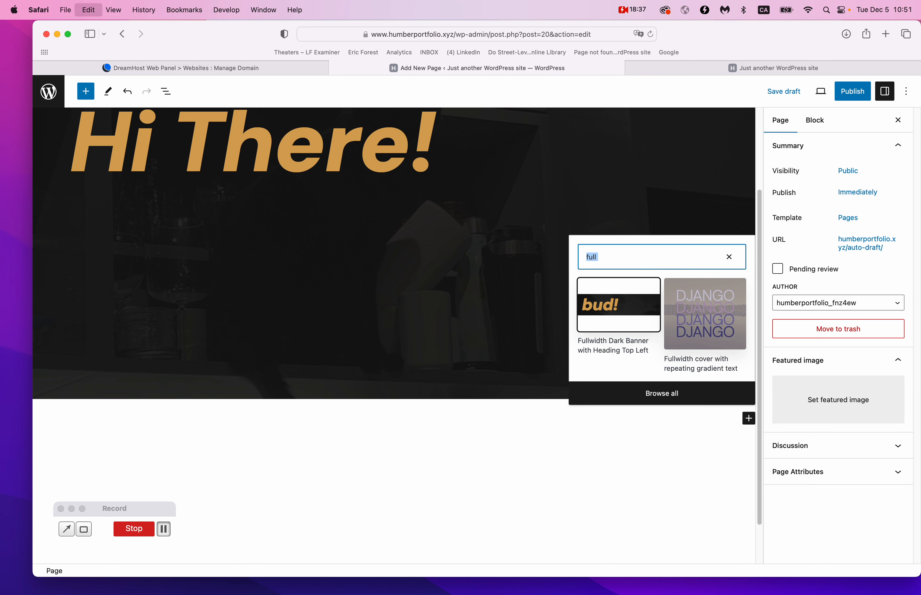
type("hero")
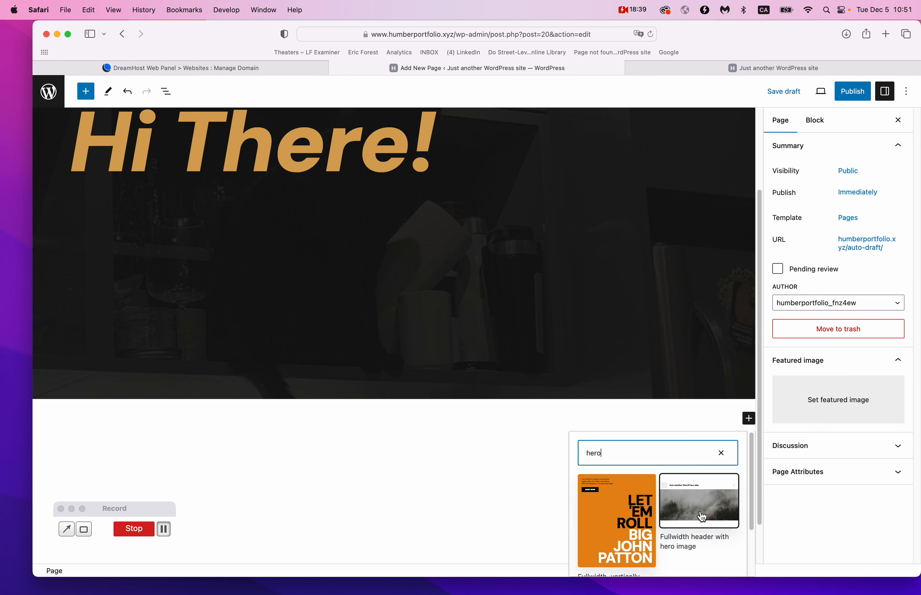
scroll(702, 517, "down", 3)
scroll(702, 517, "up", 2)
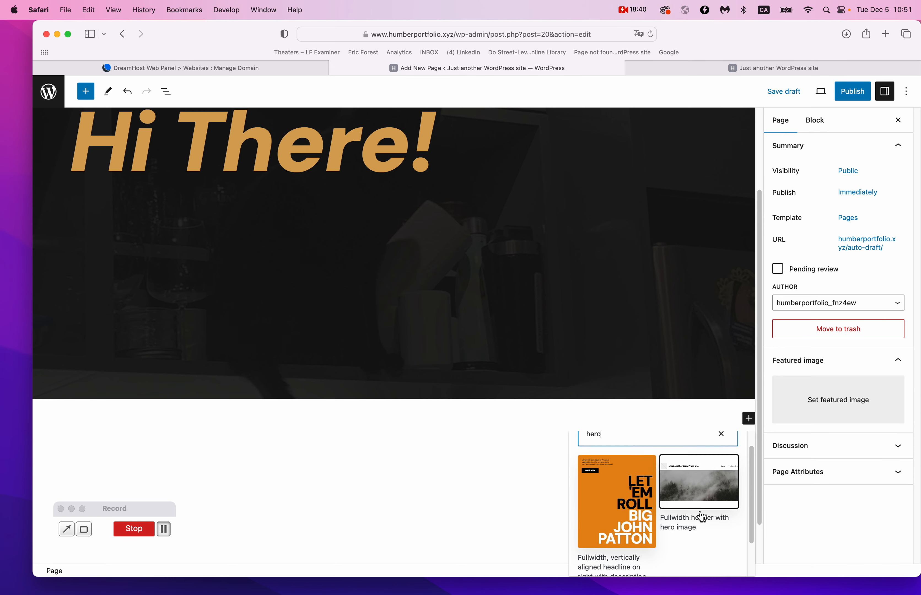
left_click(612, 526)
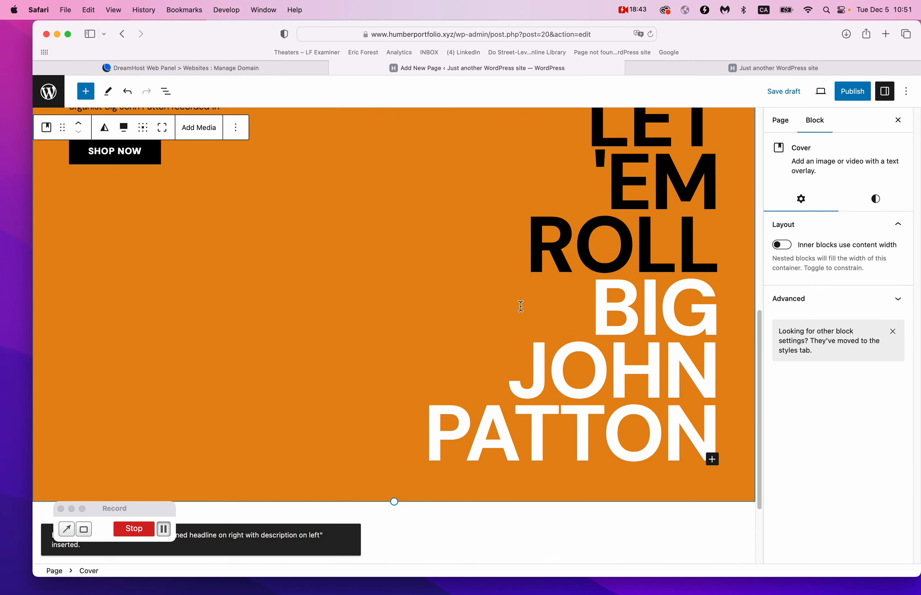
left_click(256, 384)
left_click(265, 445)
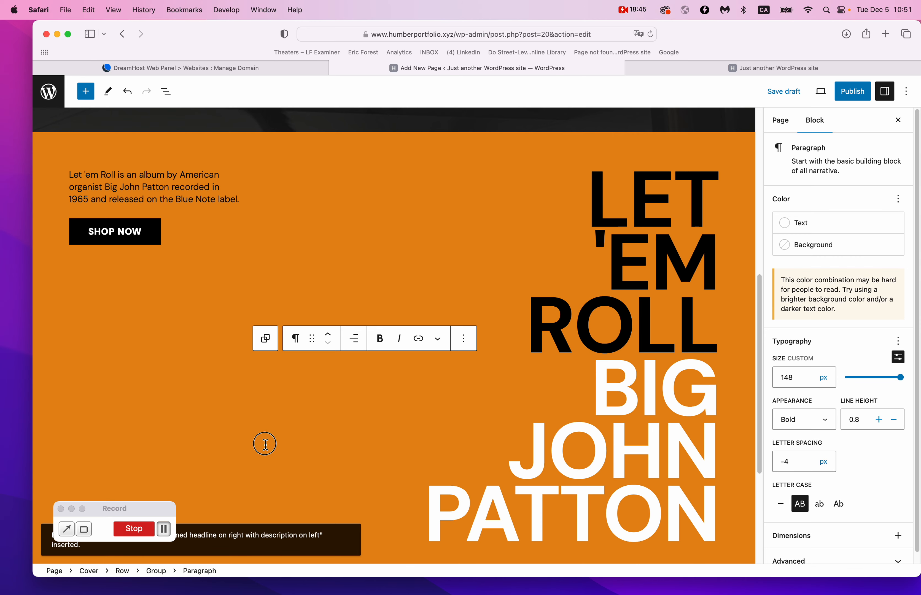
scroll(303, 406, "down", 2)
scroll(303, 405, "up", 3)
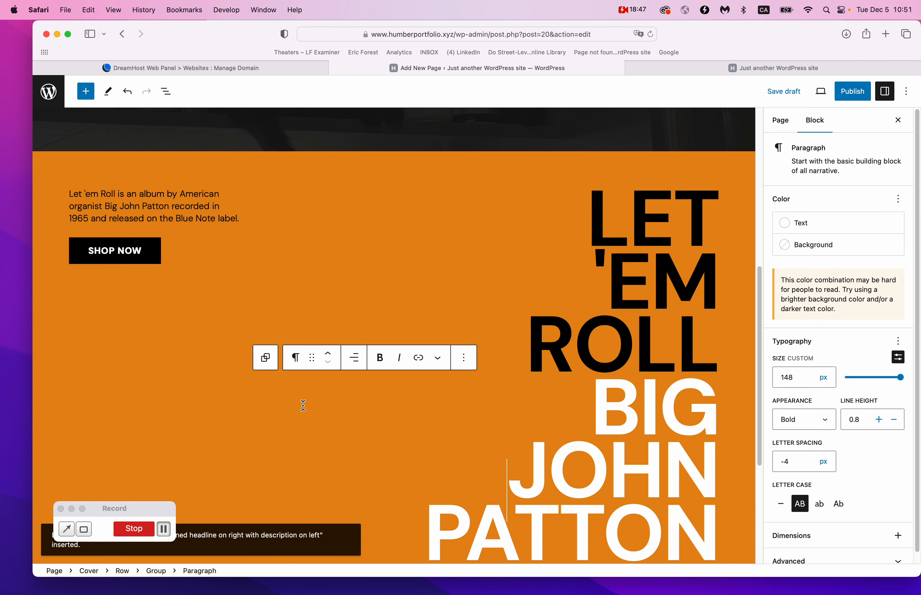
scroll(299, 413, "down", 2)
scroll(299, 414, "down", 1)
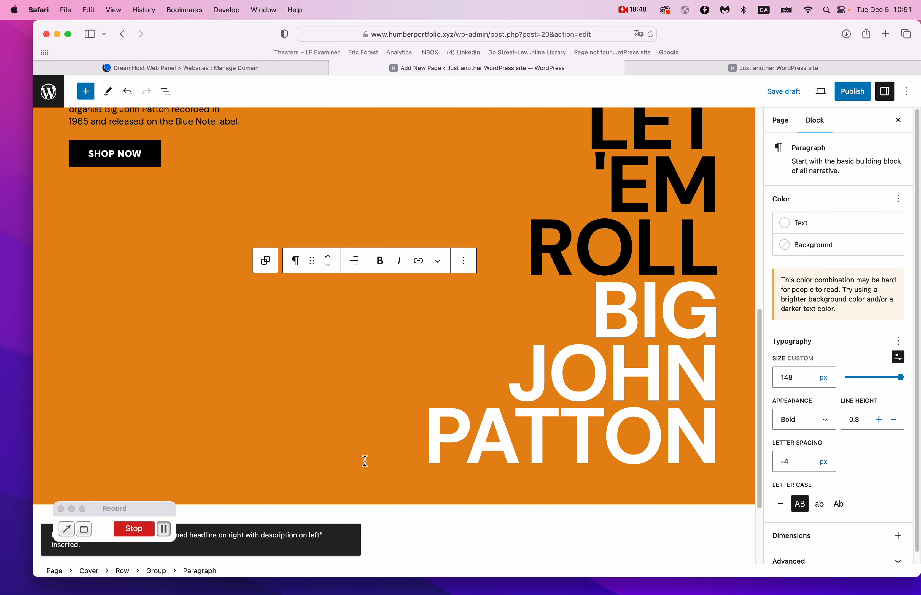
left_click(418, 506)
left_click_drag(395, 506, 395, 383)
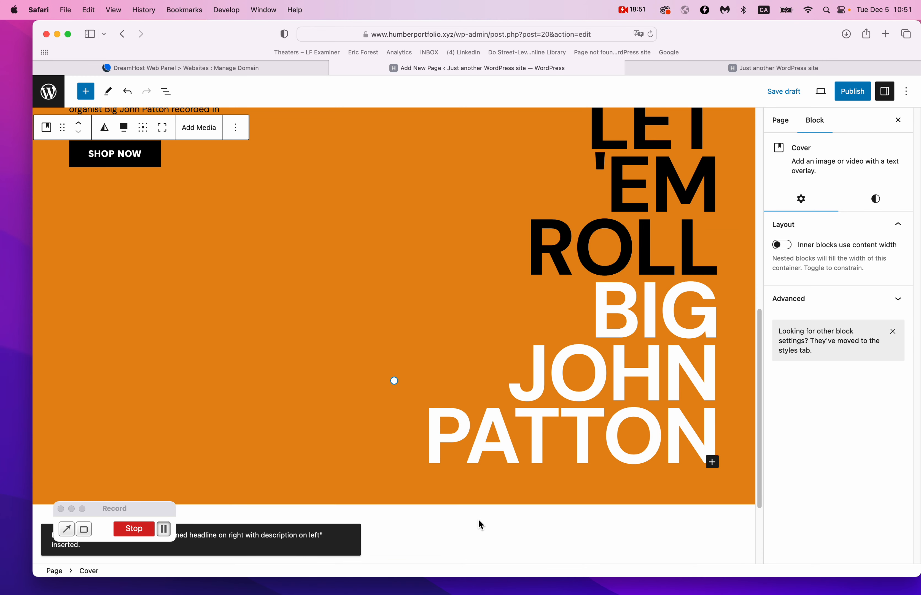
scroll(440, 461, "up", 4)
scroll(478, 519, "down", 1)
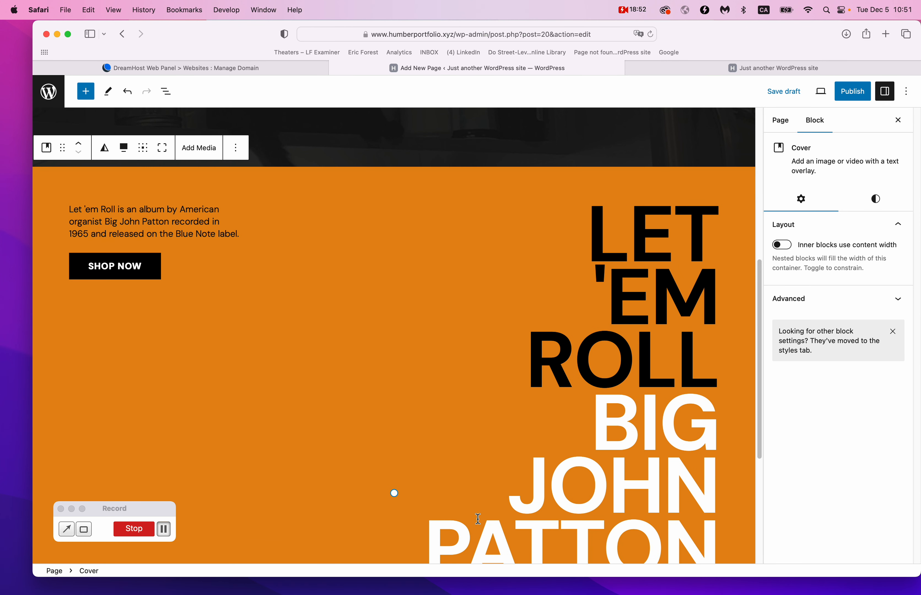
left_click(235, 148)
left_click(261, 399)
scroll(340, 407, "up", 2)
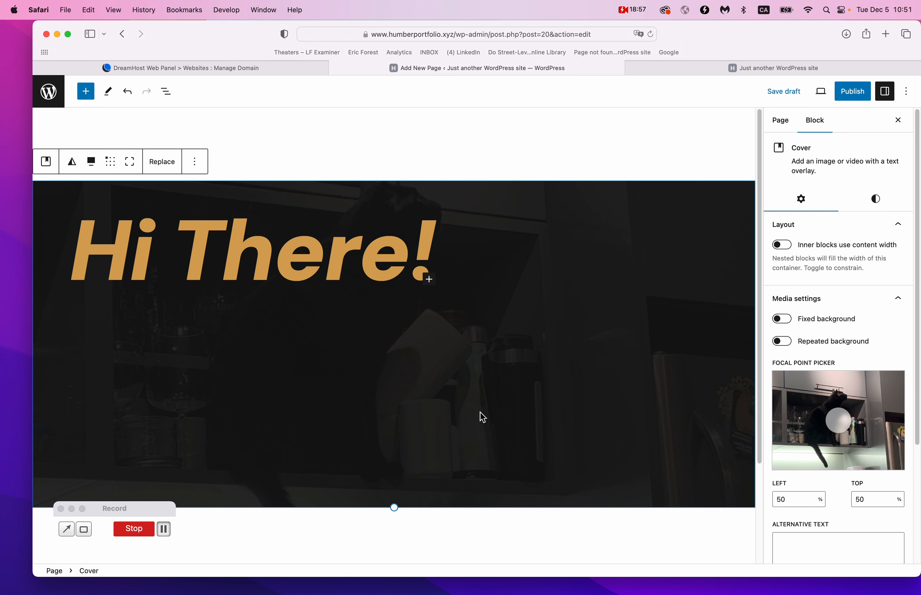
Publish the About page through the pre-publish panel and view the live page.
left_click(341, 144)
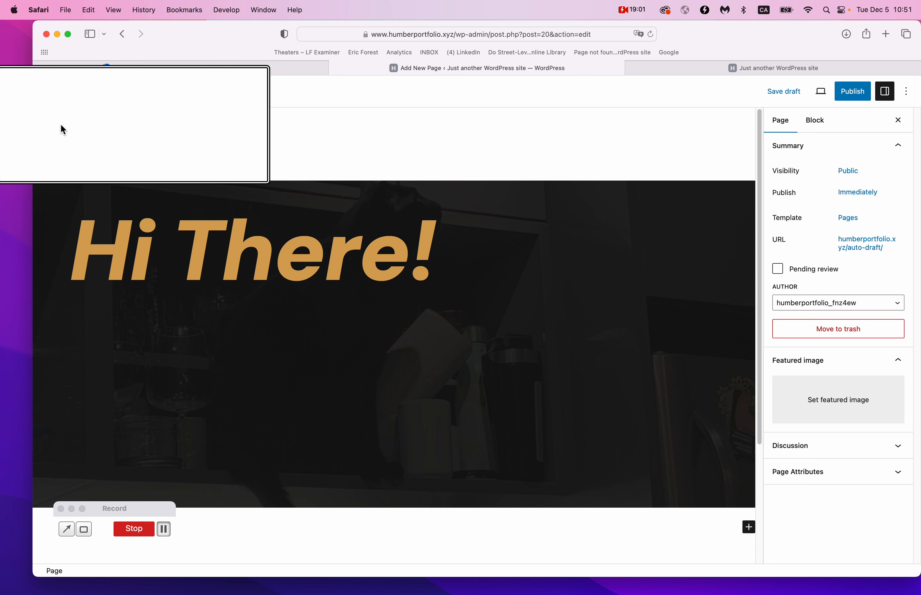
left_click(860, 92)
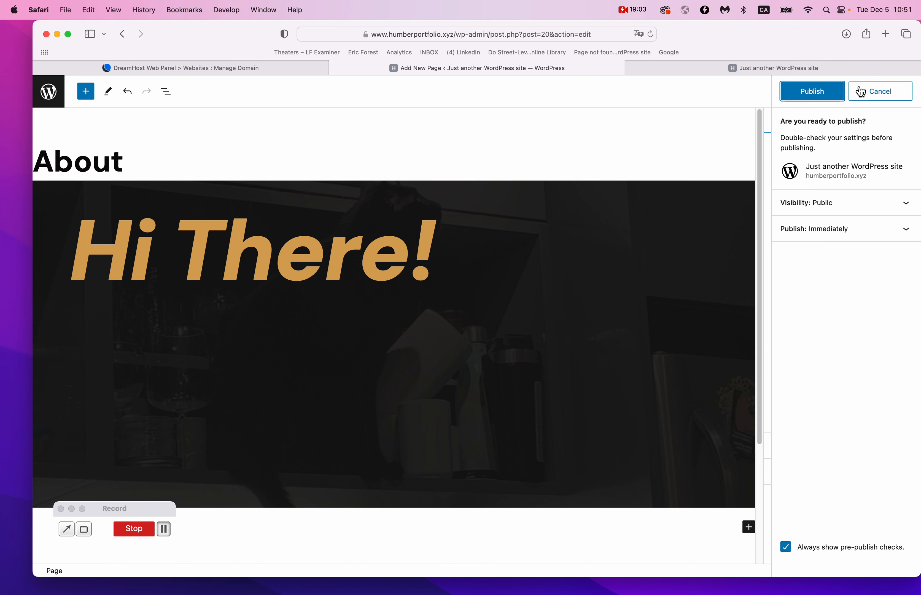
left_click(812, 94)
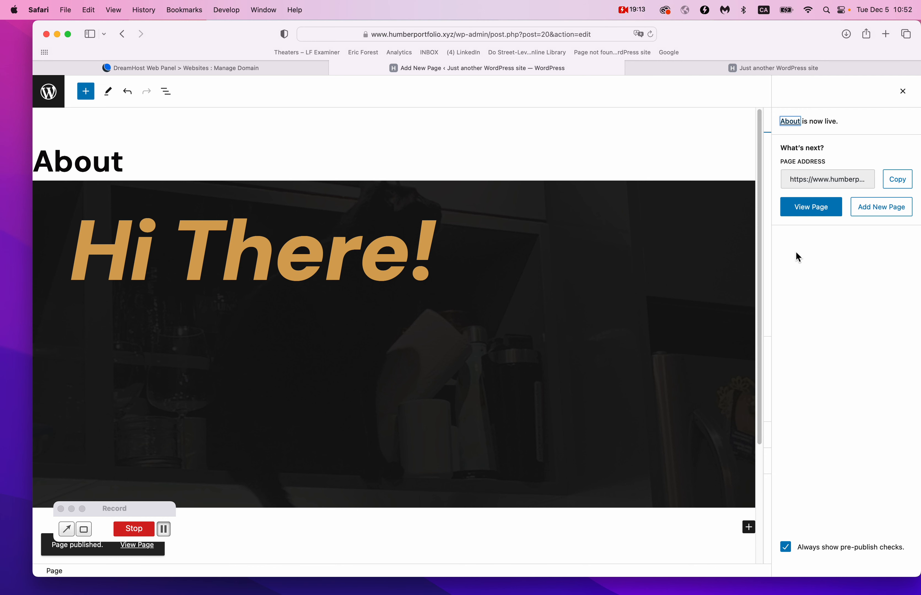
left_click(809, 211)
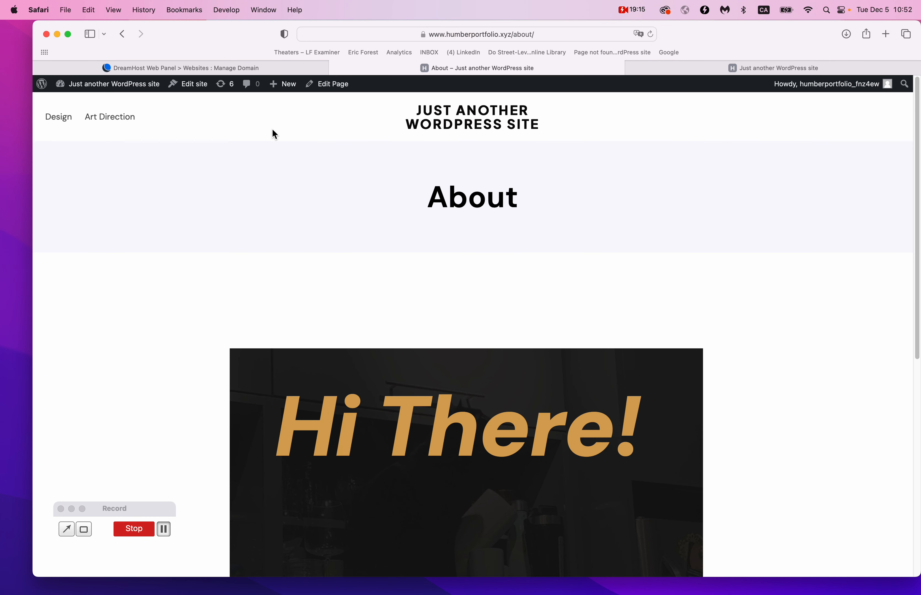
Review the live About page with its Hi There banner, then return to its editor.
scroll(272, 129, "down", 8)
scroll(272, 129, "up", 8)
double_click(515, 199)
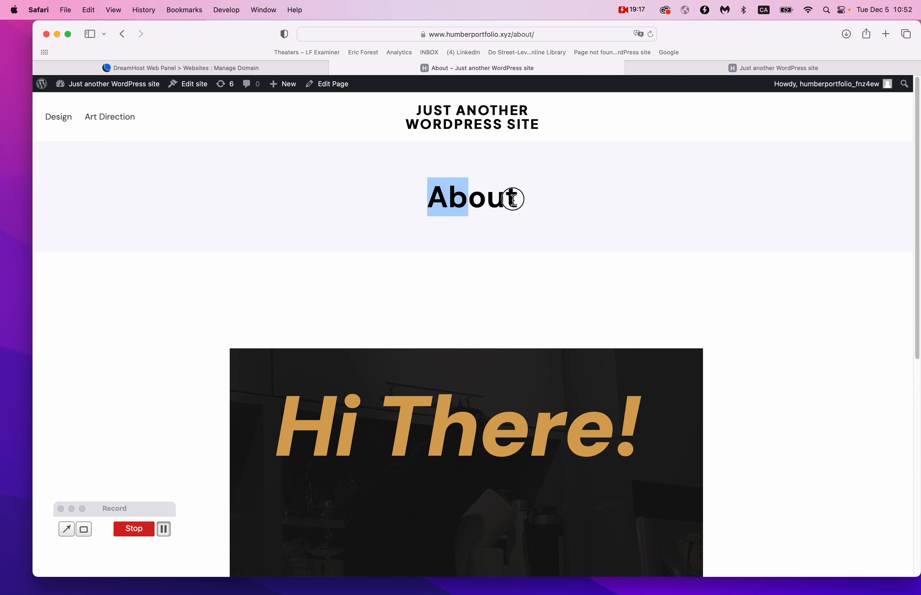
left_click(525, 106)
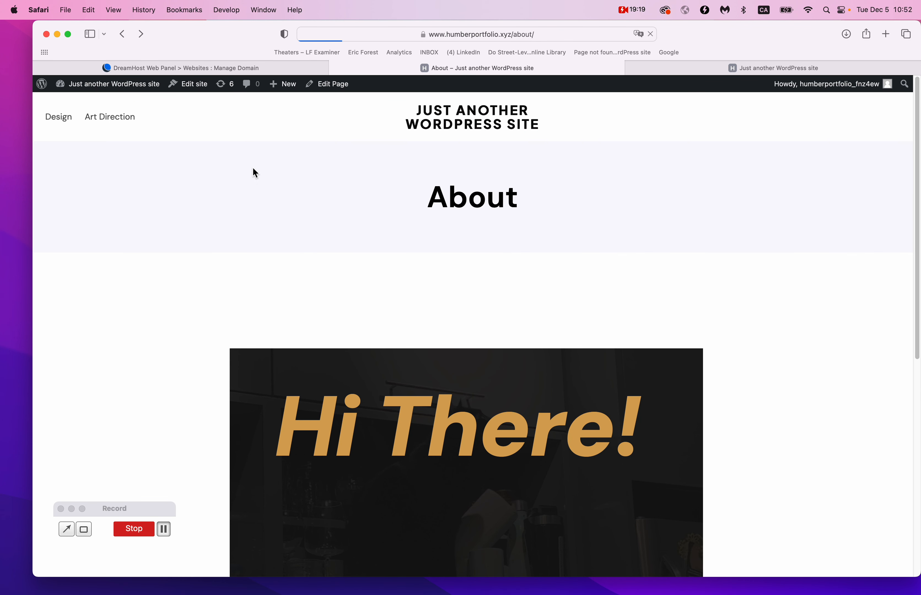
scroll(426, 372, "down", 8)
scroll(426, 372, "up", 4)
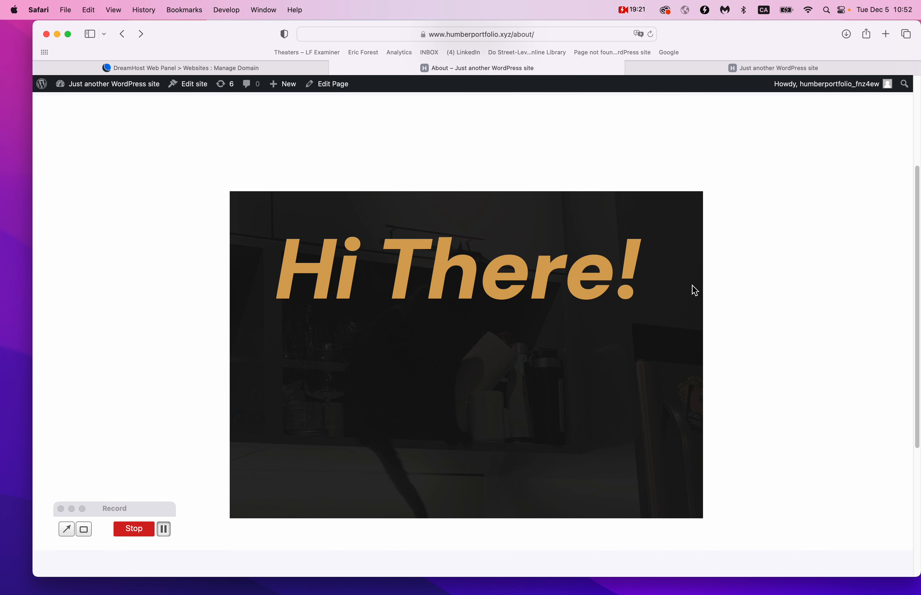
key("super+[")
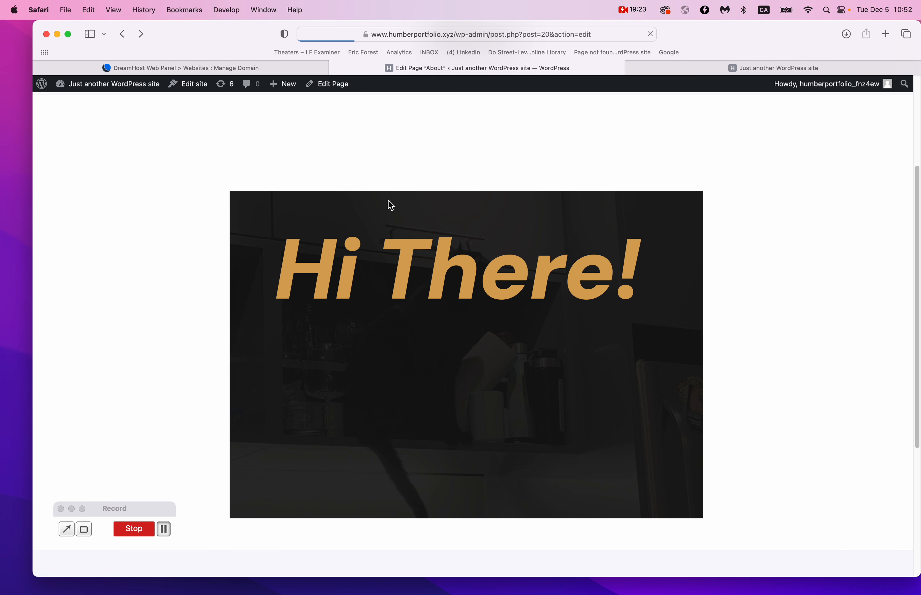
scroll(388, 205, "up", 4)
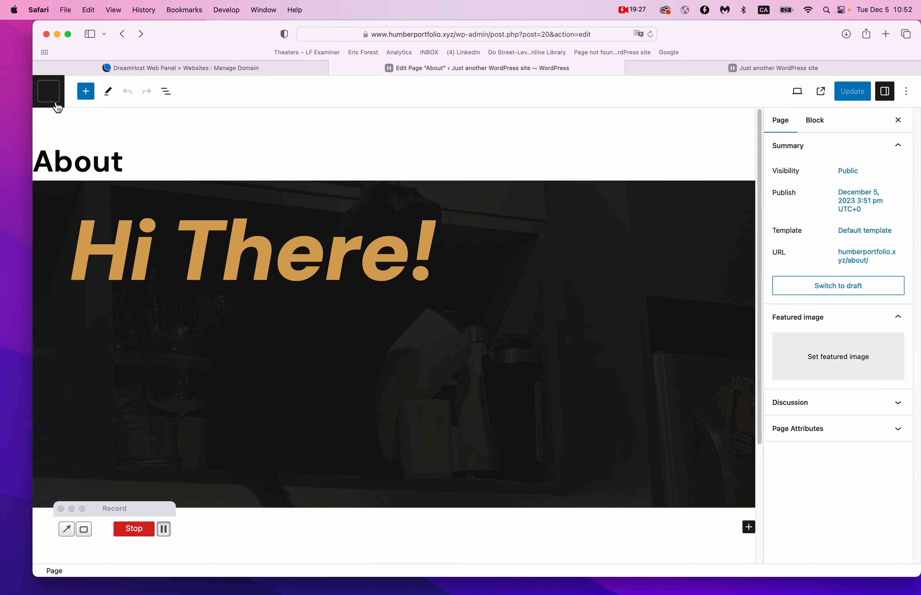
From the Pages list, open the About editor in a new tab, then go to Appearance themes.
left_click(52, 95)
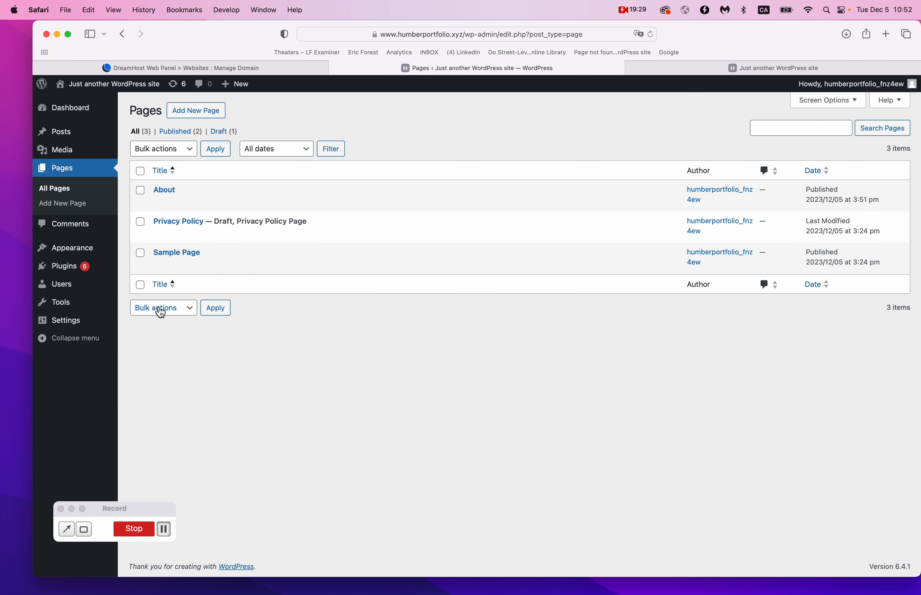
mouse_move(98, 249)
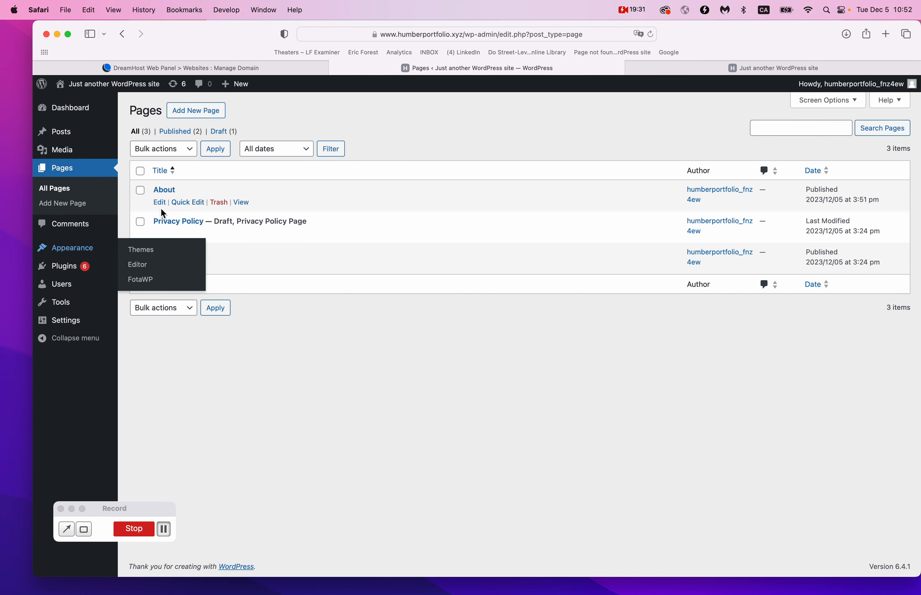
right_click(164, 191)
left_click(187, 195)
left_click(764, 70)
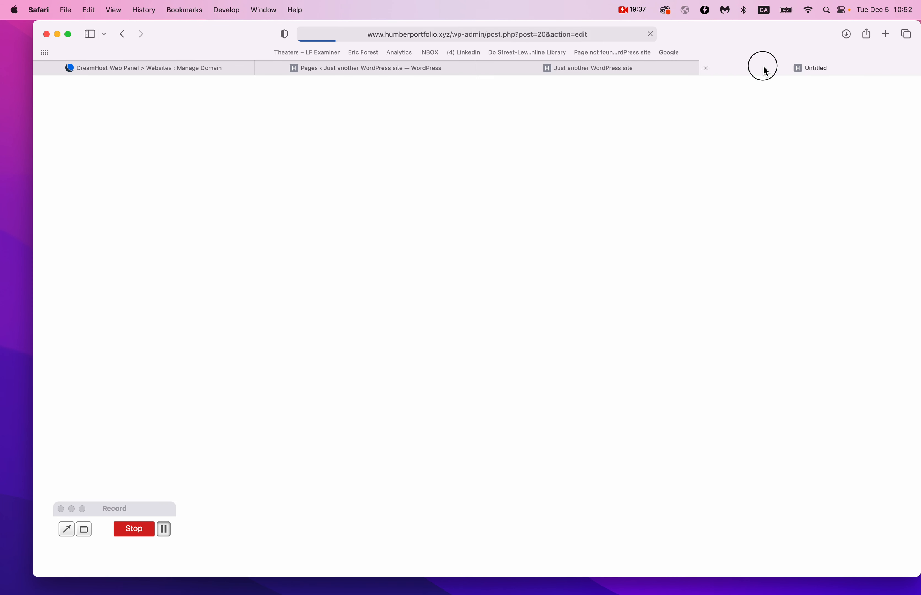
left_click(501, 35)
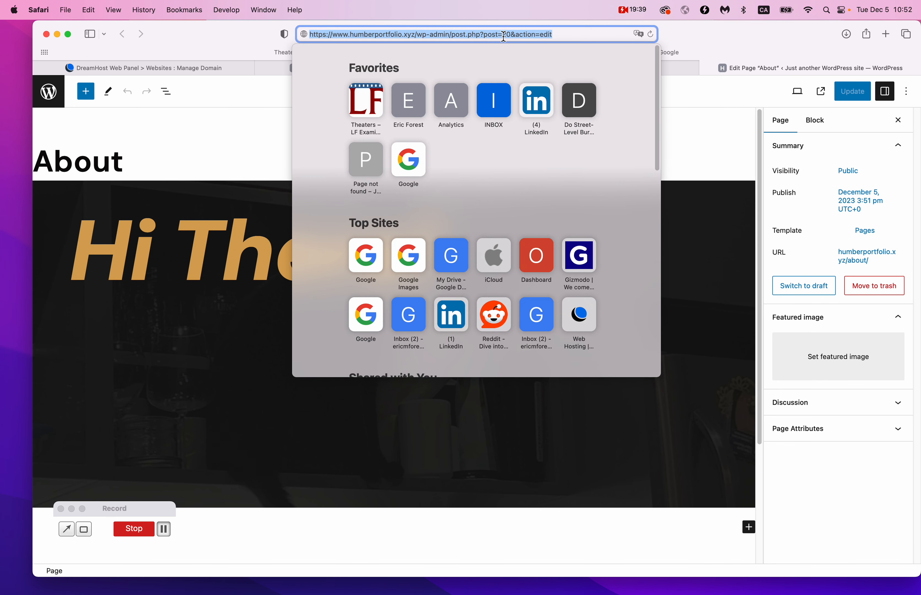
left_click(687, 153)
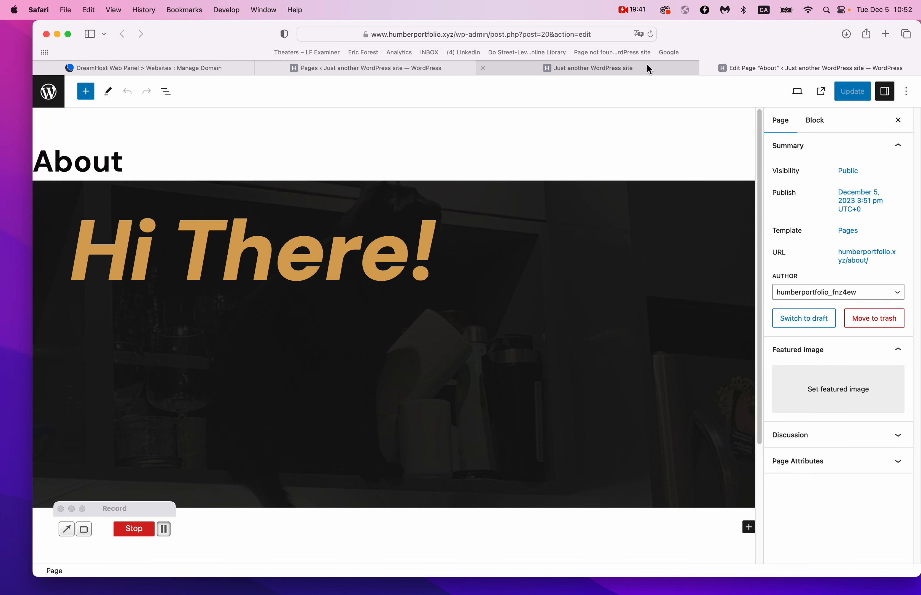
left_click(651, 69)
left_click(401, 70)
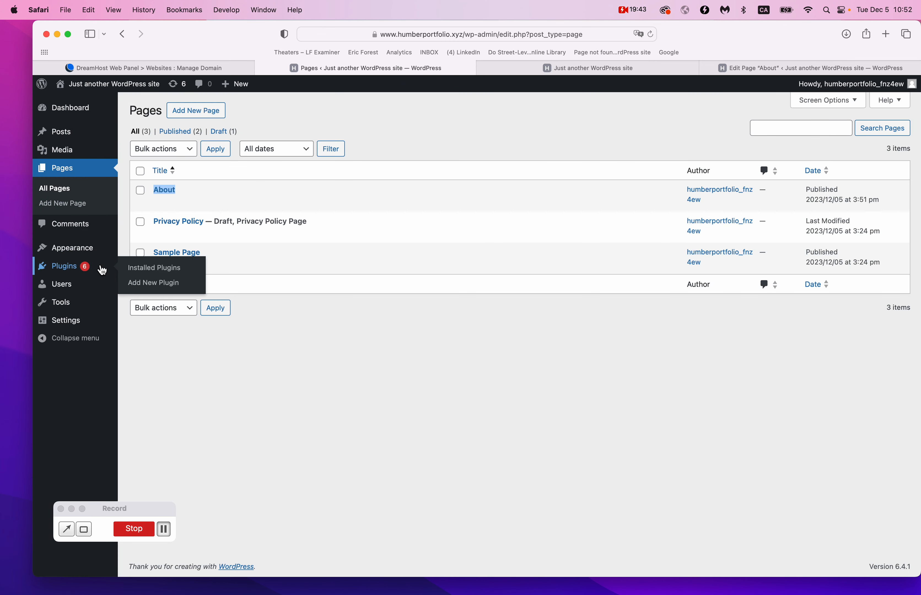
mouse_move(91, 257)
left_click(166, 250)
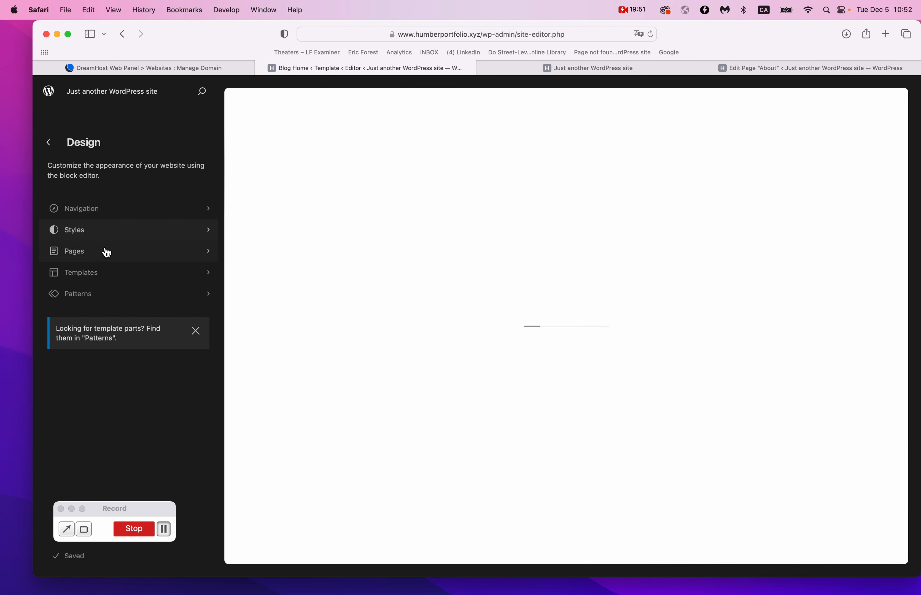
Browse Pages and the Blog Home template, then open the Navigation menu for editing.
left_click(108, 254)
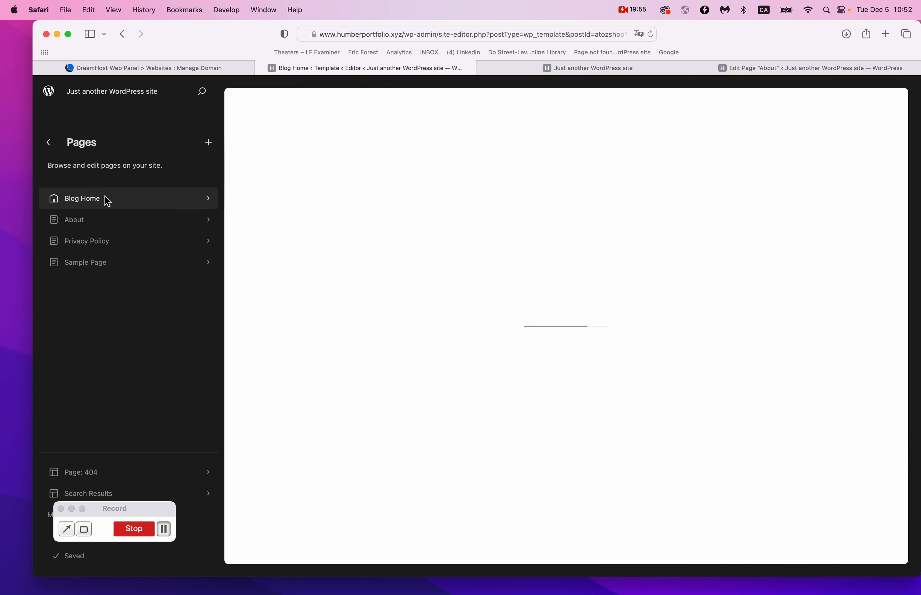
left_click(107, 200)
left_click(210, 144)
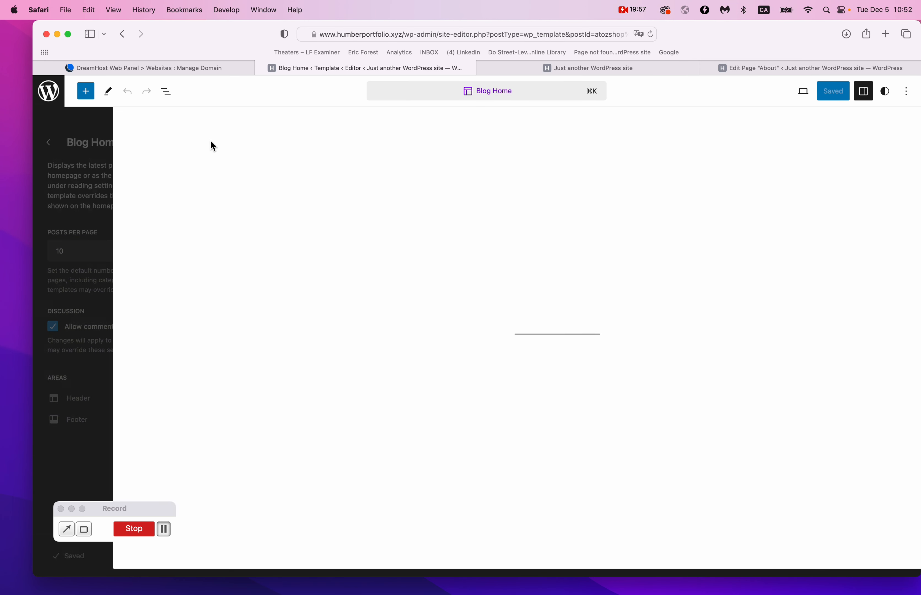
left_click(54, 97)
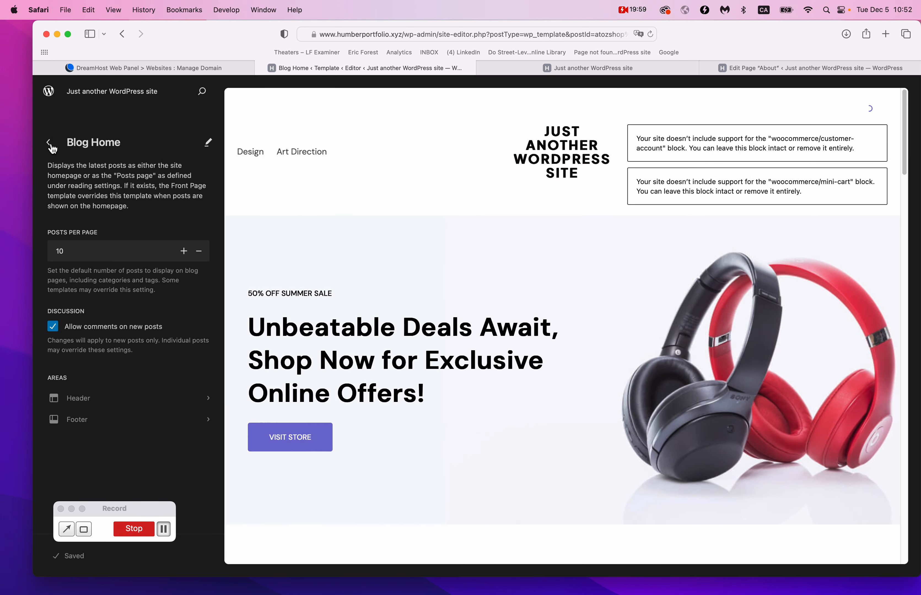
left_click(49, 143)
left_click(49, 144)
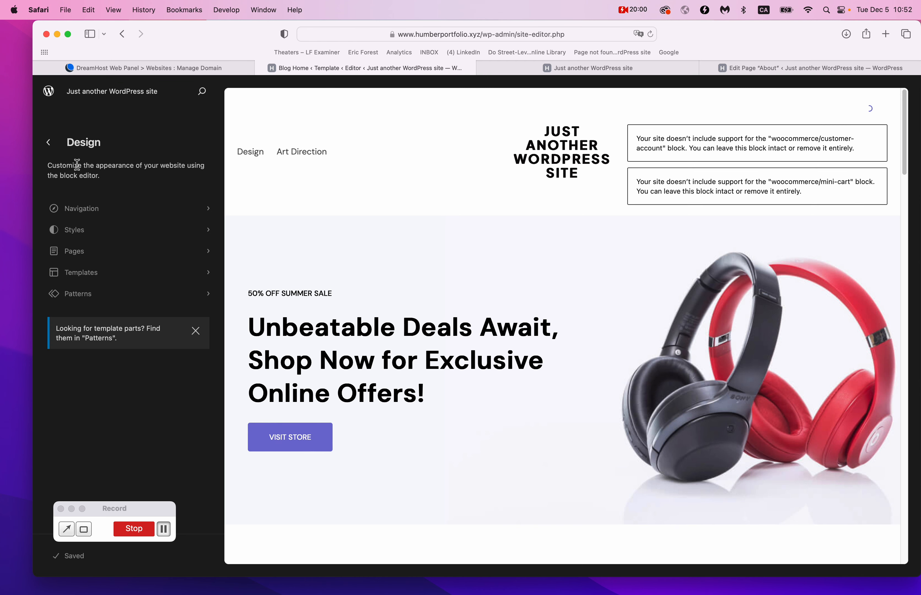
left_click(113, 211)
left_click(204, 147)
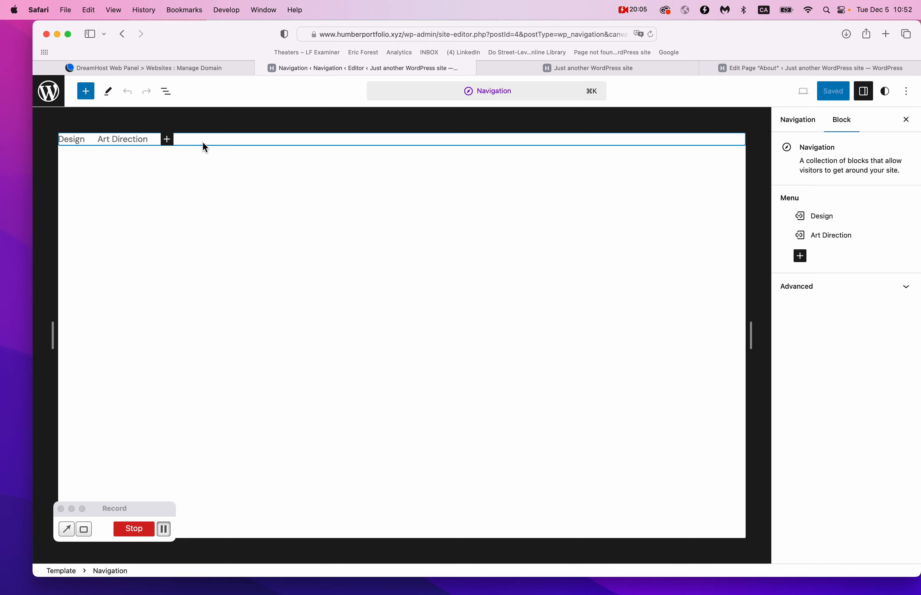
Inspect the Design and Art Direction links, then open the Navigation block's add-item inserter.
left_click(121, 141)
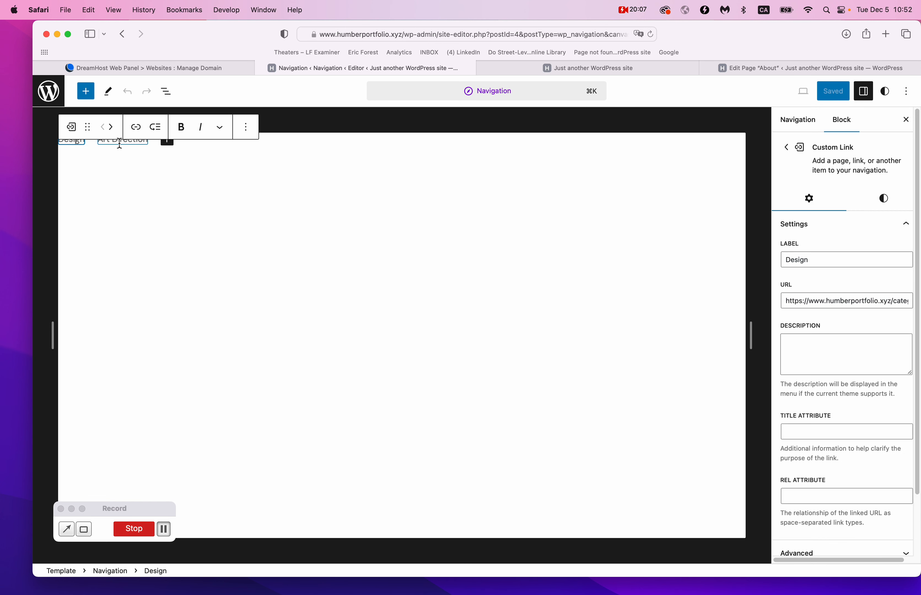
left_click(294, 151)
left_click(436, 286)
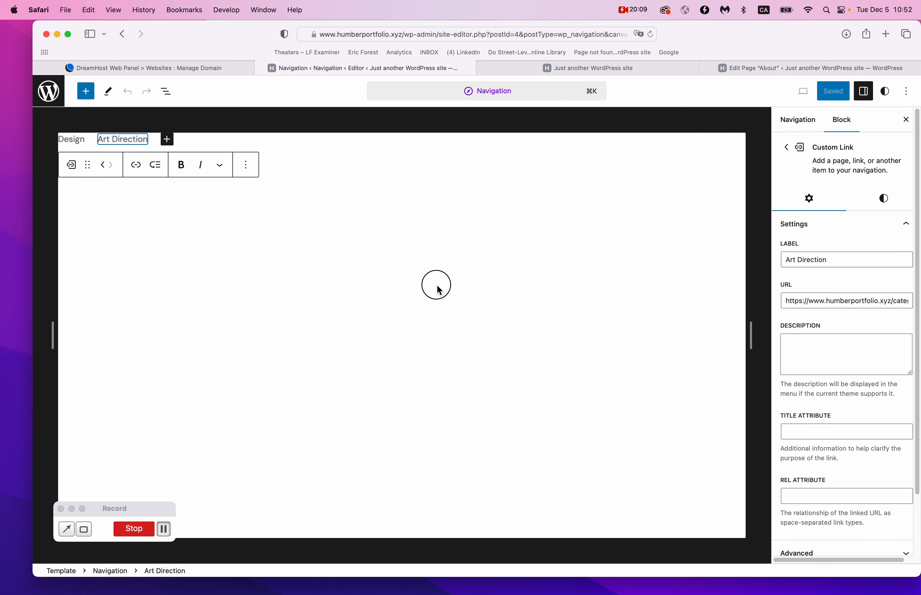
left_click(810, 127)
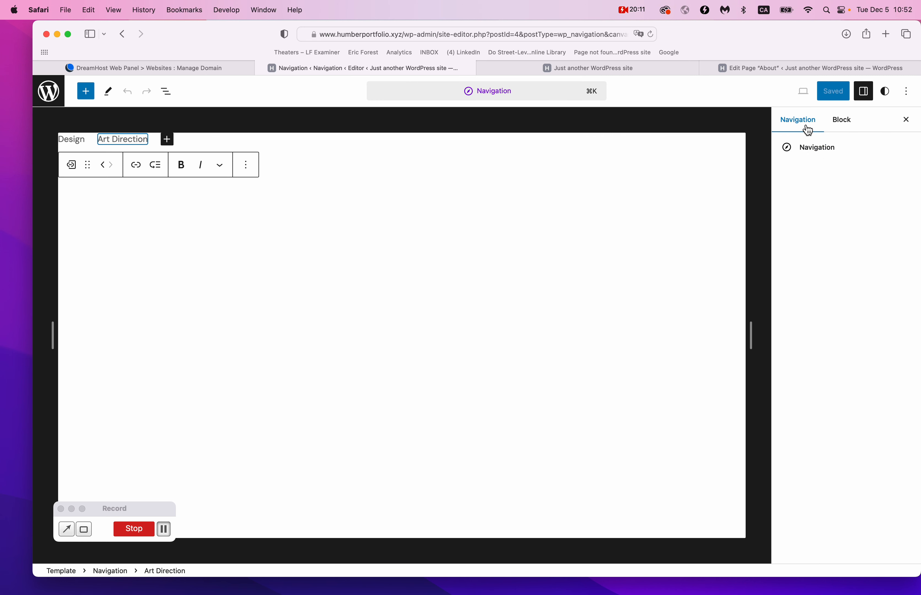
left_click(783, 149)
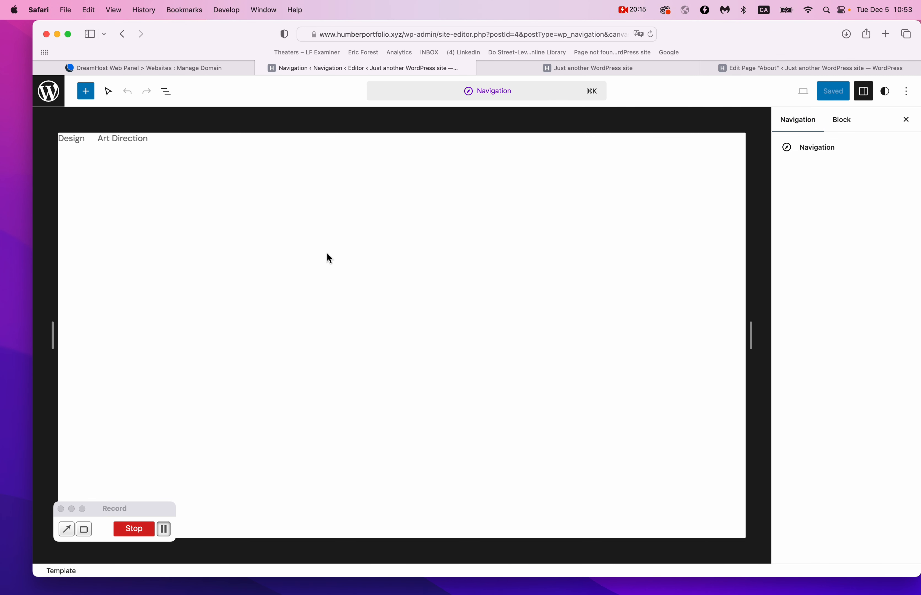
left_click(844, 130)
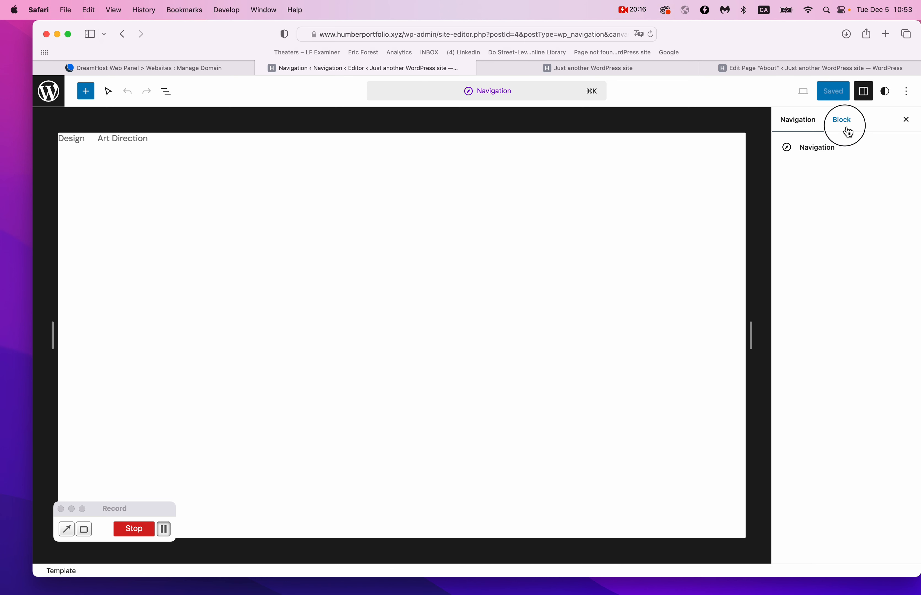
left_click(906, 120)
left_click(187, 143)
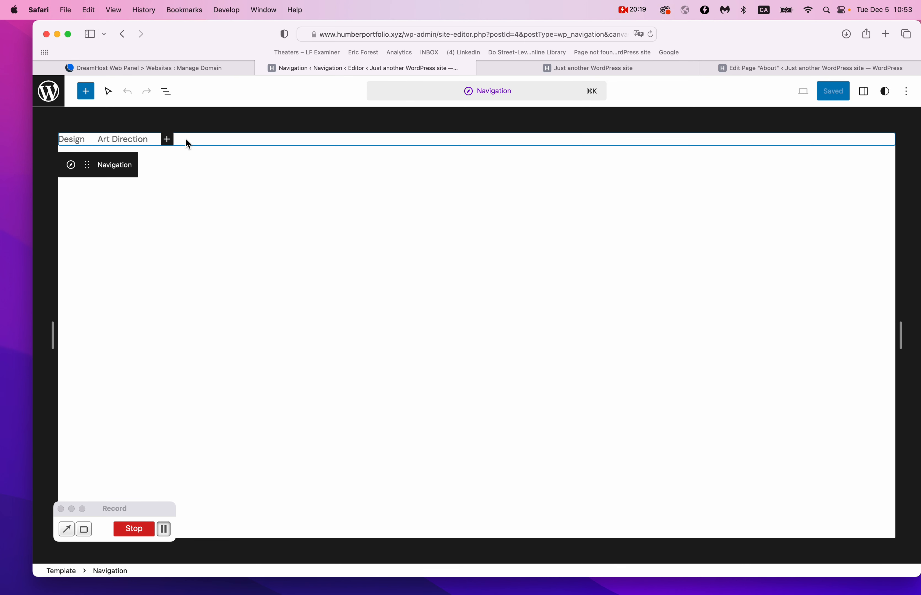
left_click(123, 172)
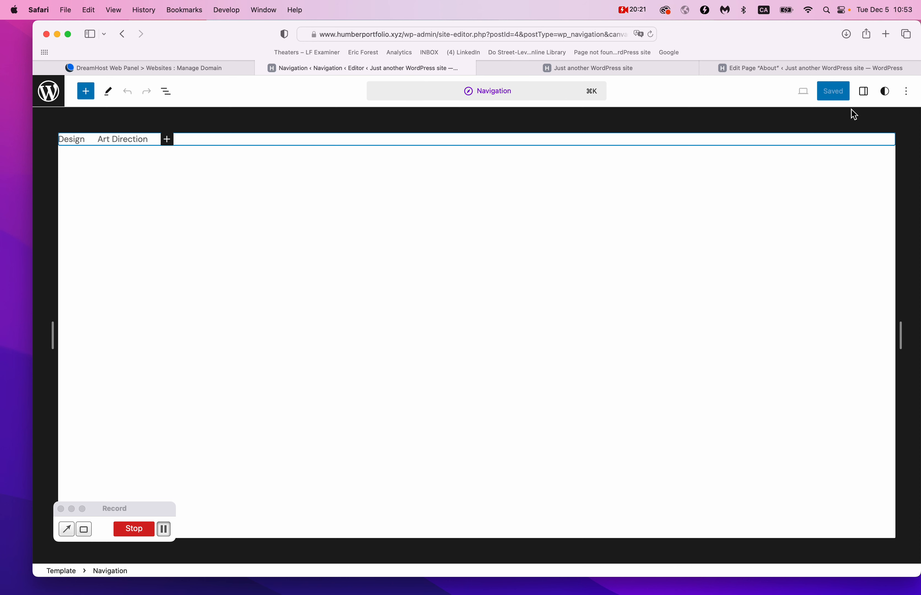
left_click(863, 93)
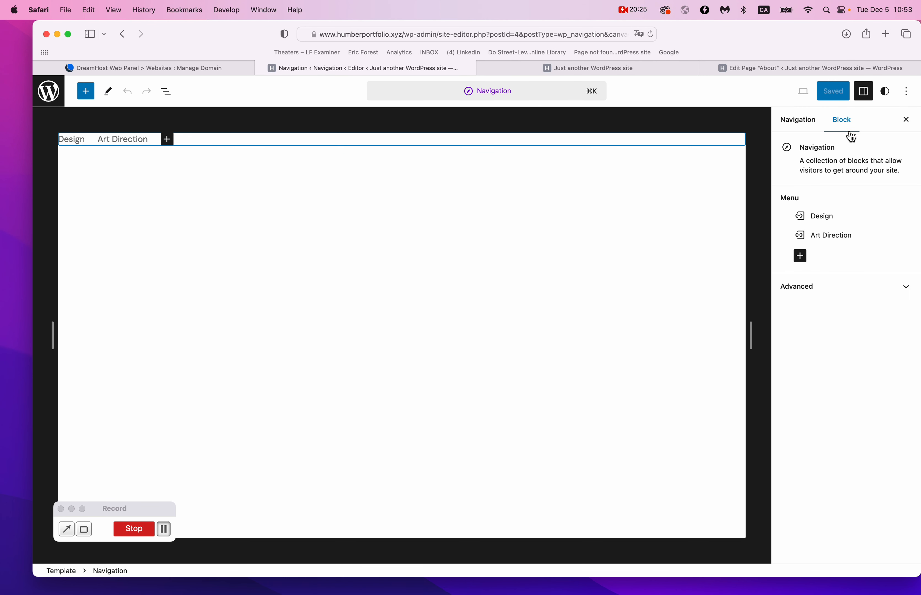
left_click(800, 257)
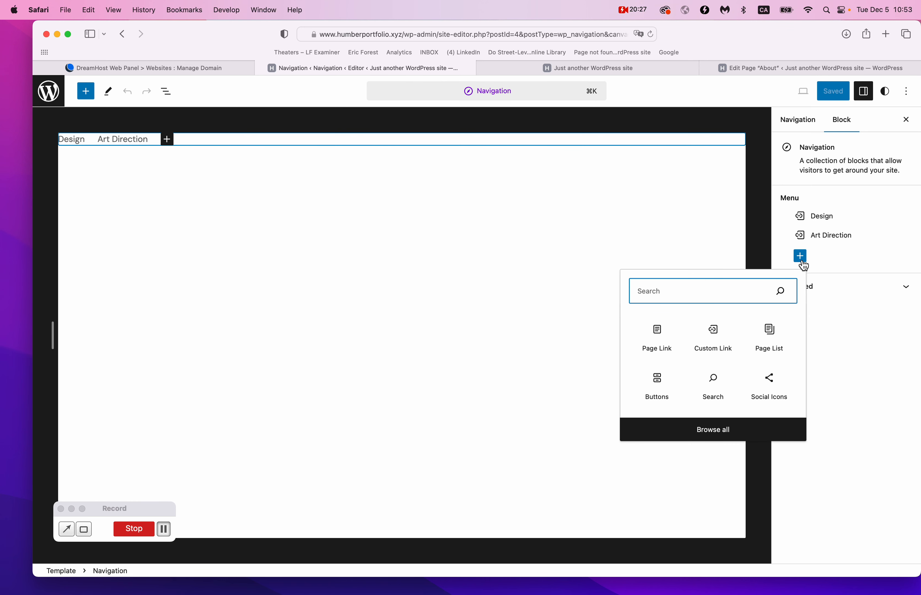
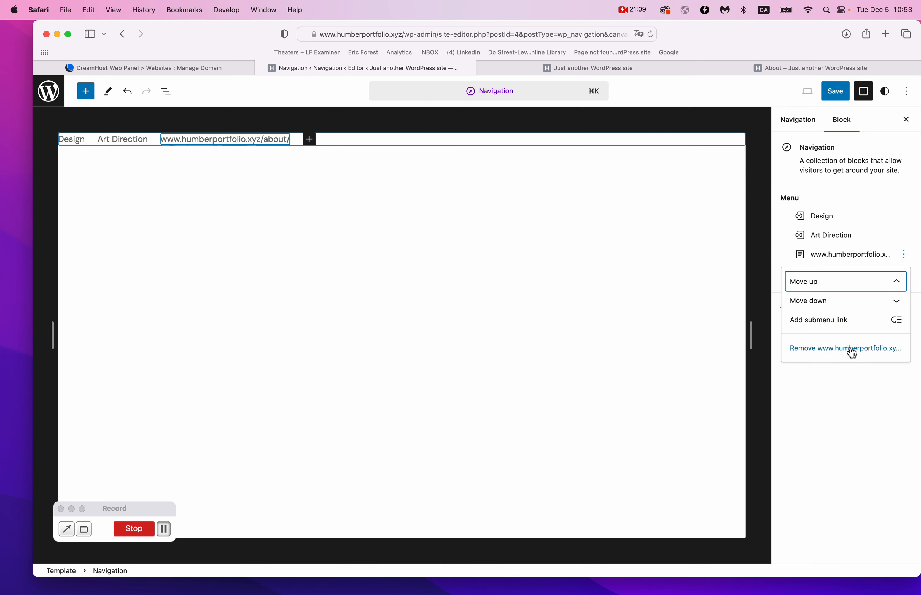
Check that the URL-labelled third menu link points to the About page.
left_click(240, 139)
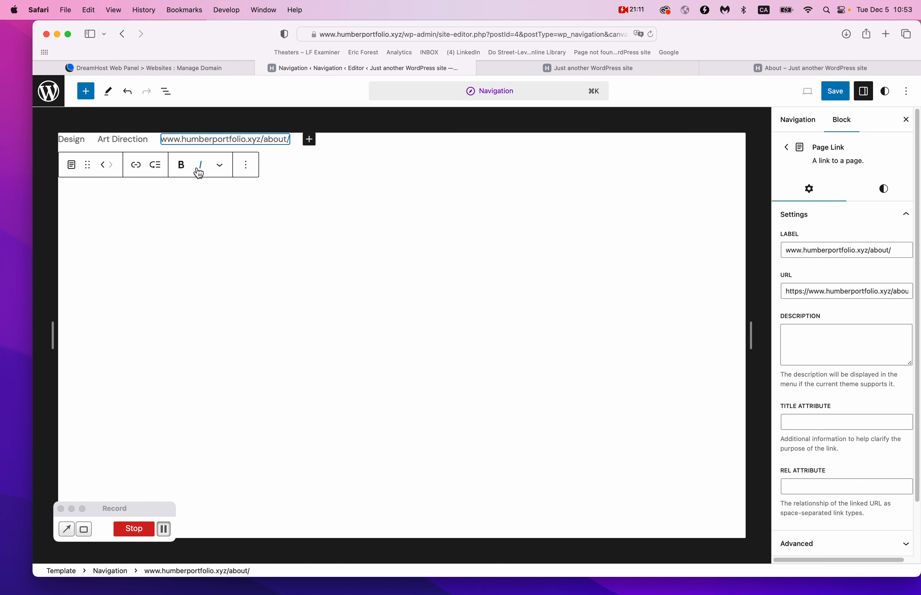
left_click(135, 165)
left_click(218, 166)
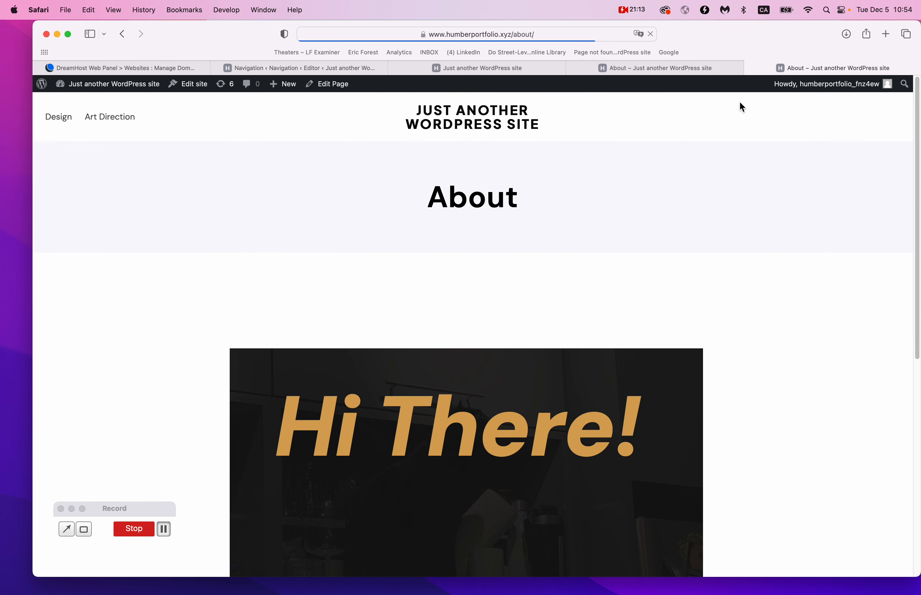
left_click(751, 69)
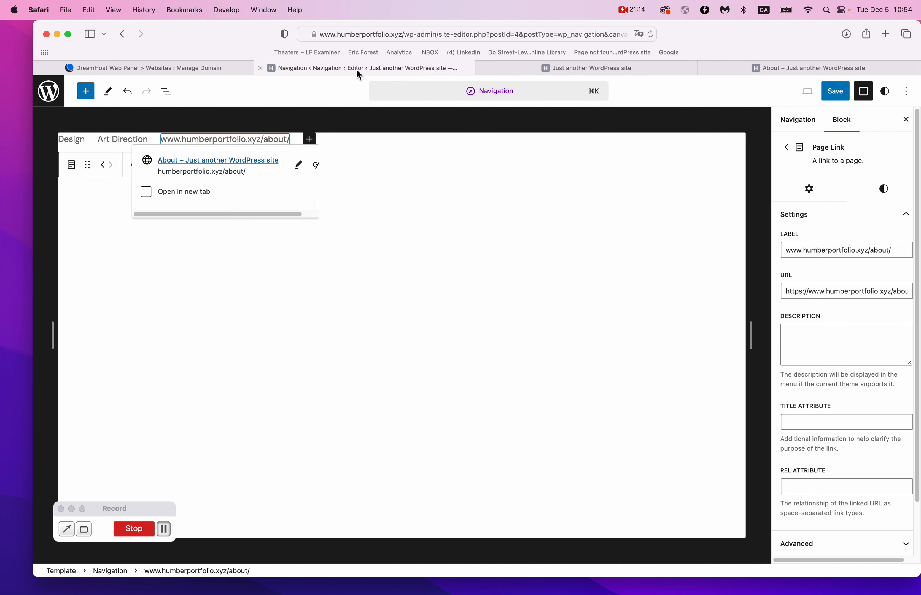
Relabel the link 'About' and save the navigation menu.
left_click(299, 165)
triple_click(238, 183)
type("A")
type("biut")
key("BackSpace")
key("BackSpace")
key("BackSpace")
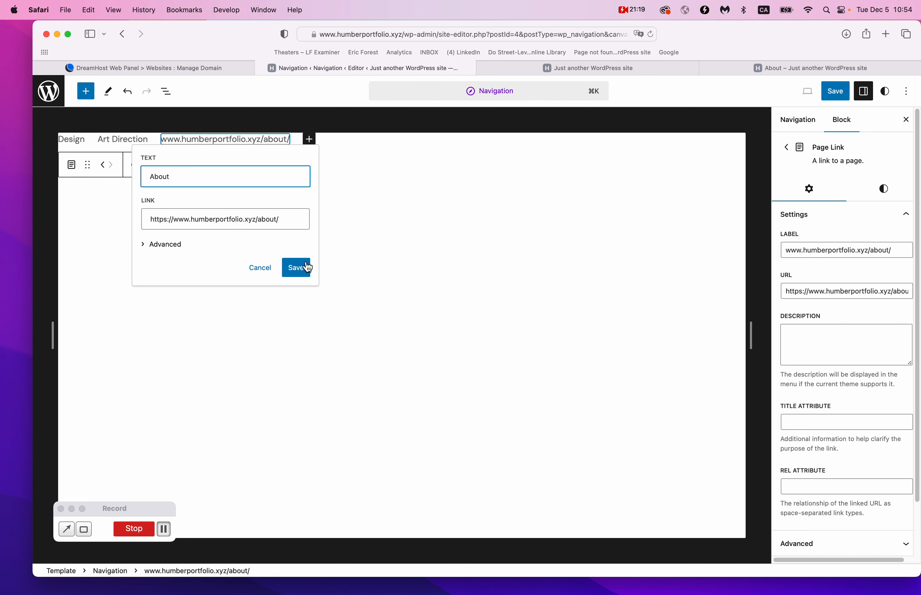
left_click(300, 268)
left_click(838, 94)
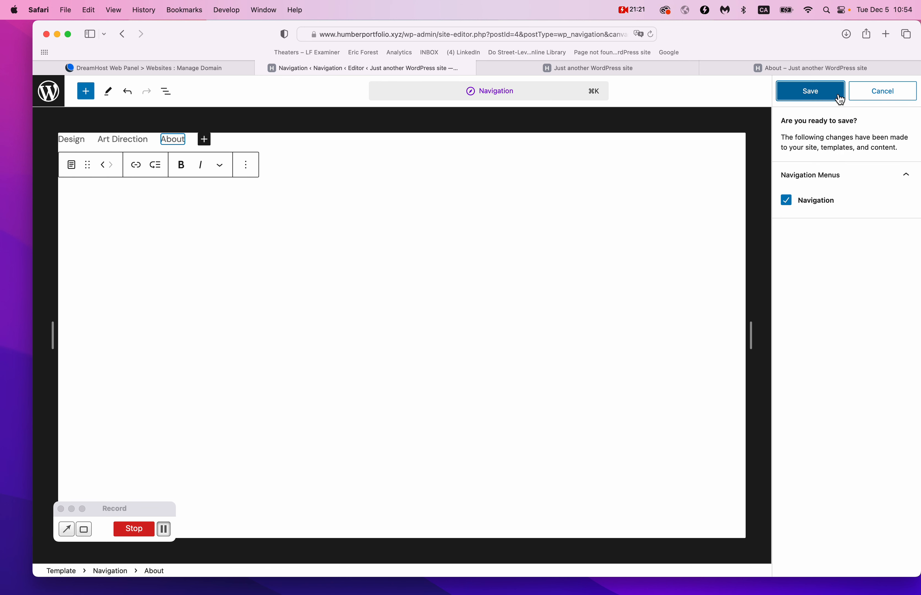
left_click(835, 100)
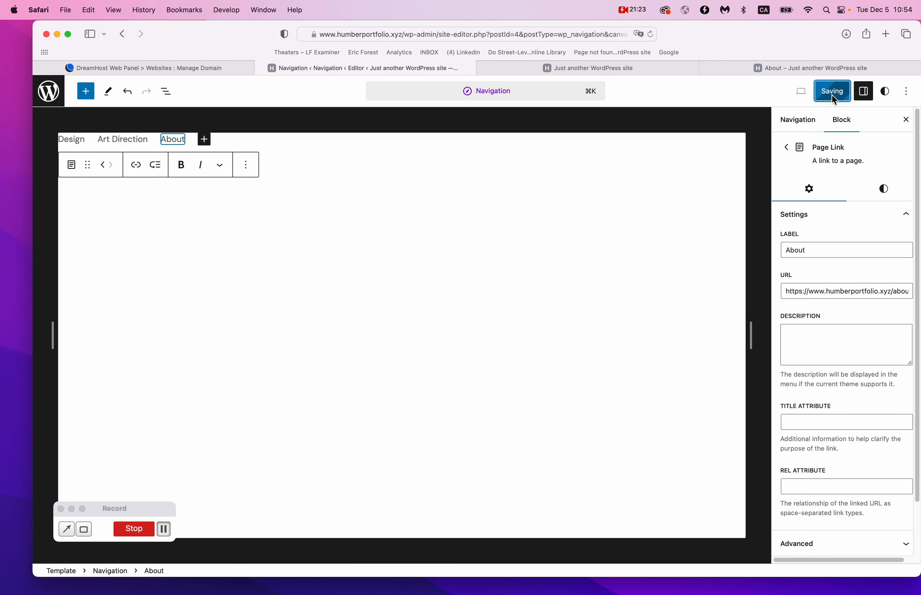
left_click(673, 72)
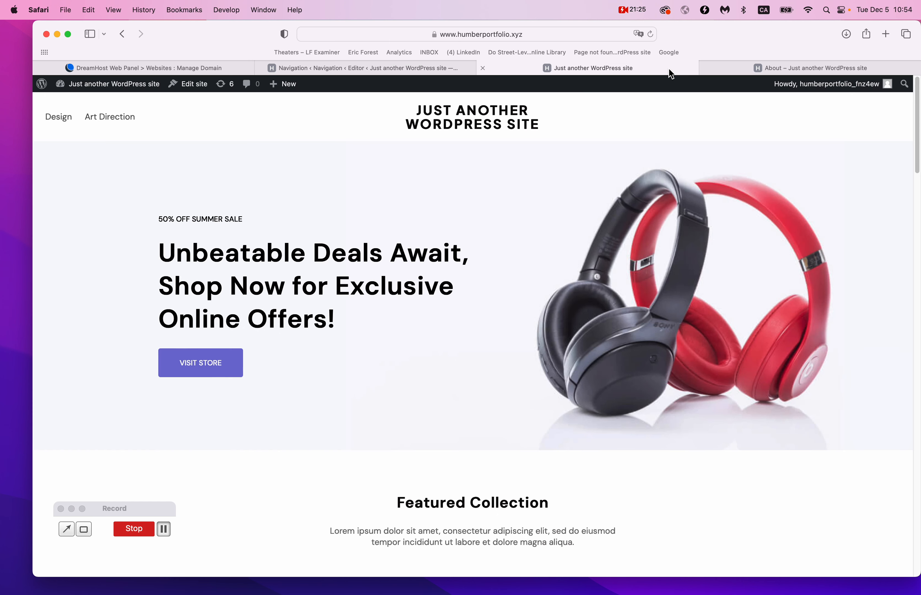
key("super+r")
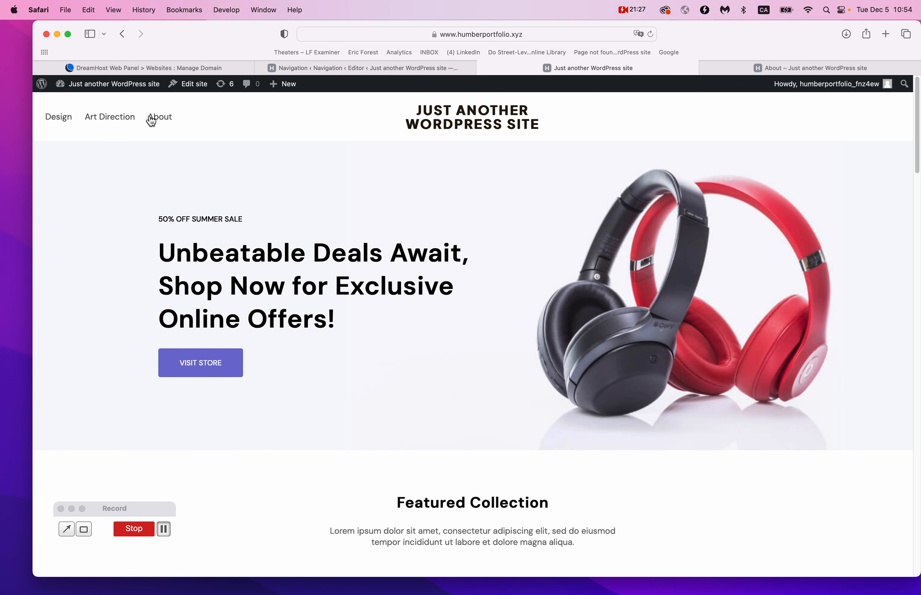
left_click(166, 115)
left_click(131, 123)
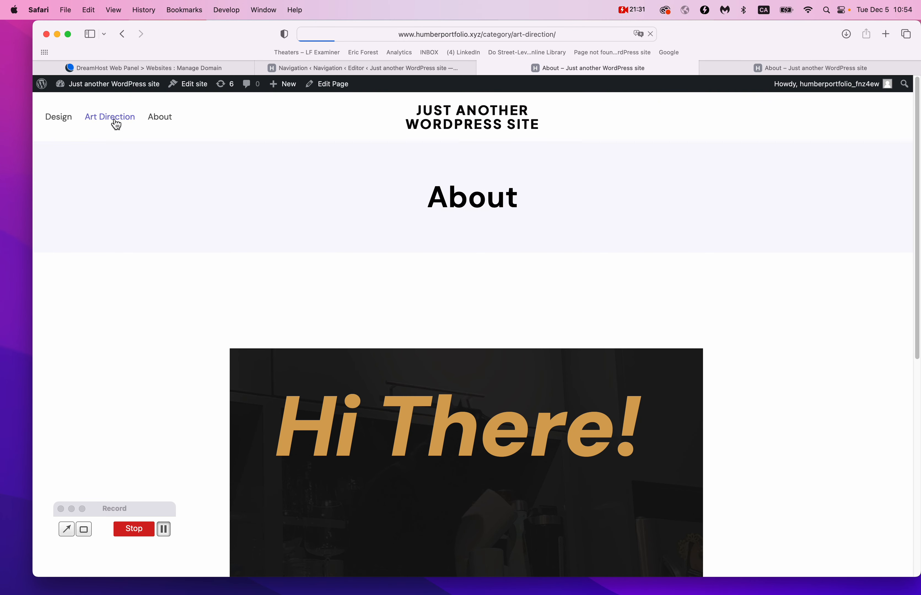
left_click(65, 123)
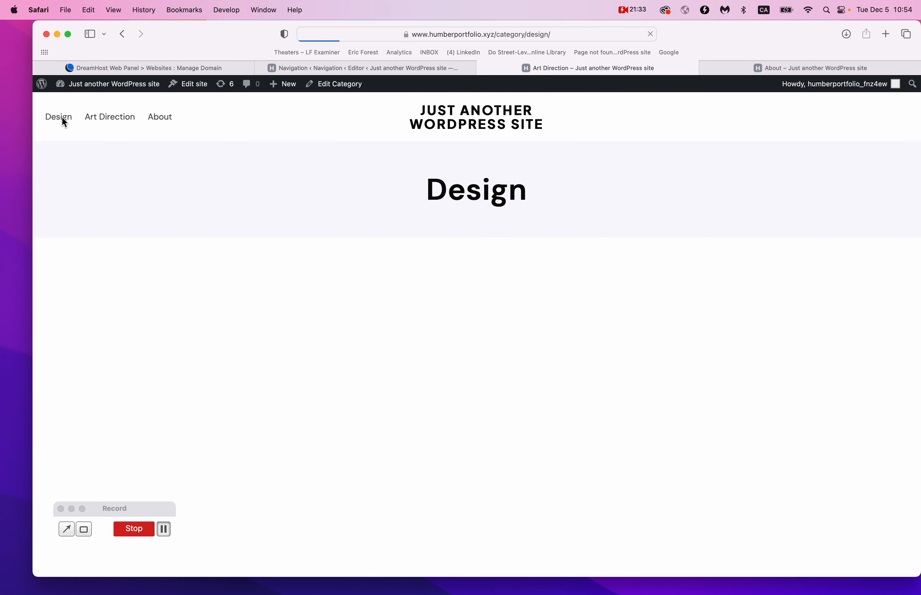
left_click(456, 117)
scroll(494, 359, "down", 20)
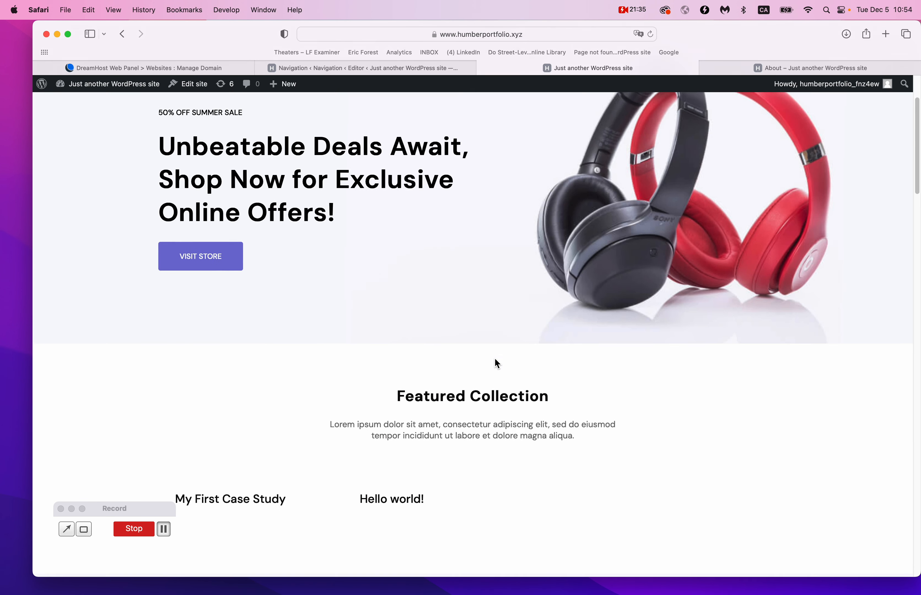
scroll(497, 364, "down", 3)
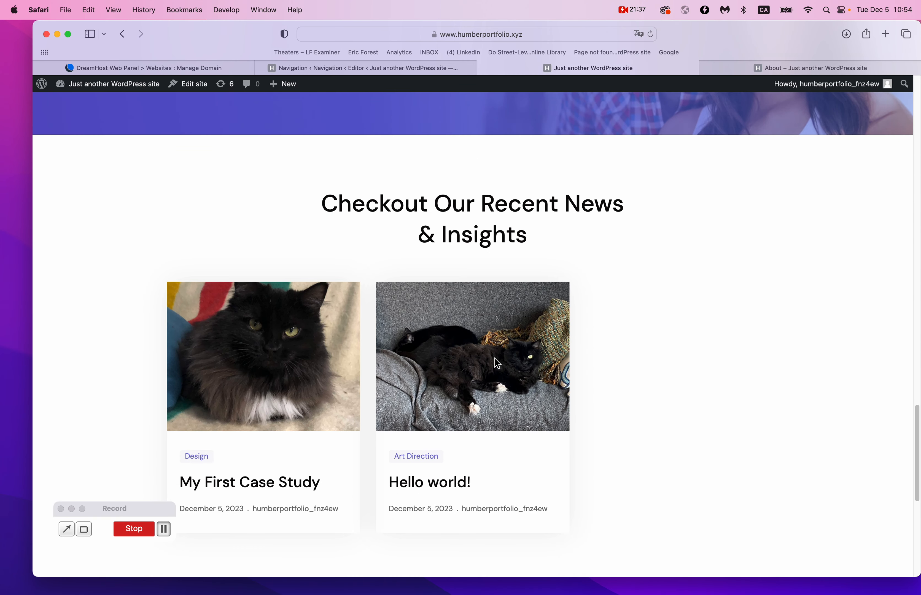
scroll(494, 358, "up", 8)
scroll(494, 358, "down", 12)
scroll(494, 358, "up", 5)
scroll(494, 358, "down", 4)
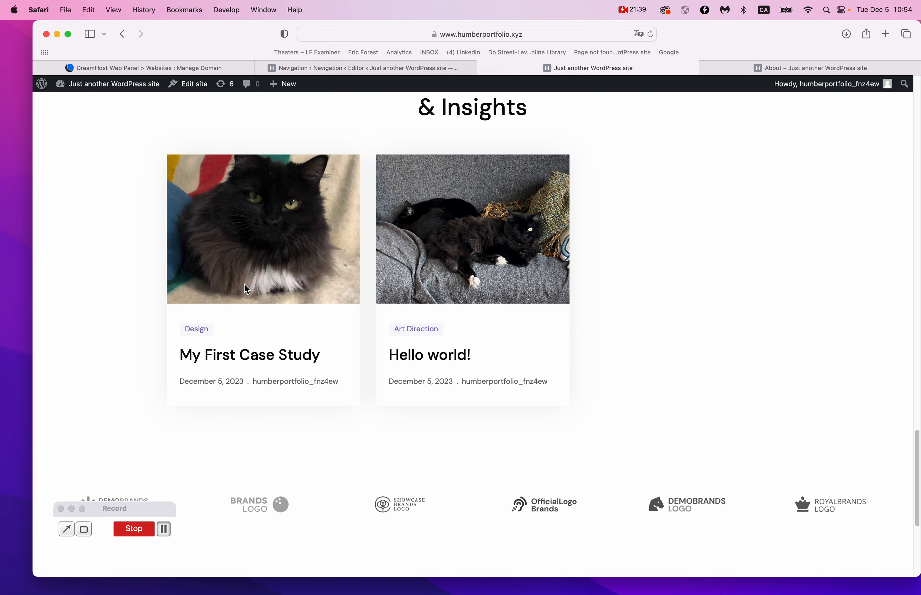
left_click(371, 68)
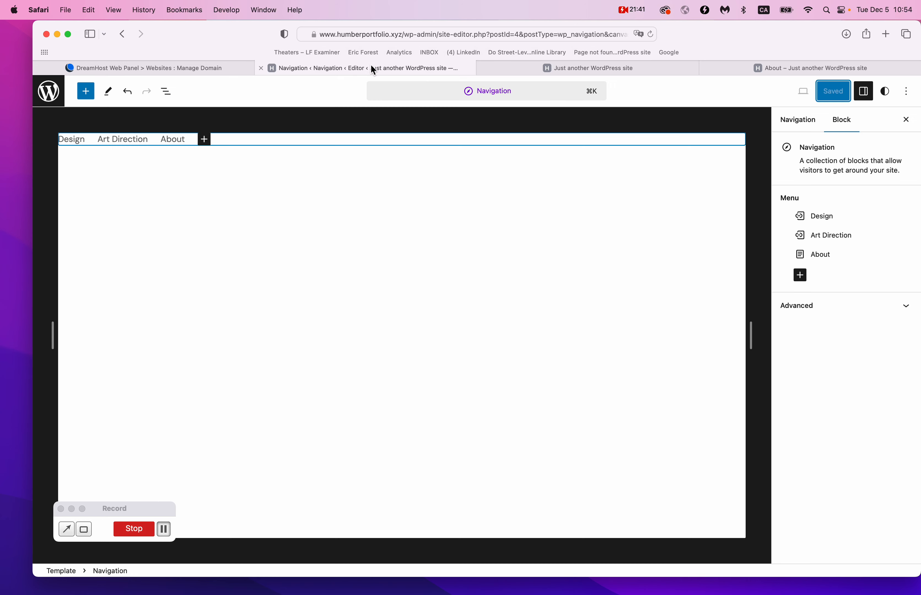
Go from the site overview through Design > Pages and open the Blog Home template for editing.
left_click(57, 103)
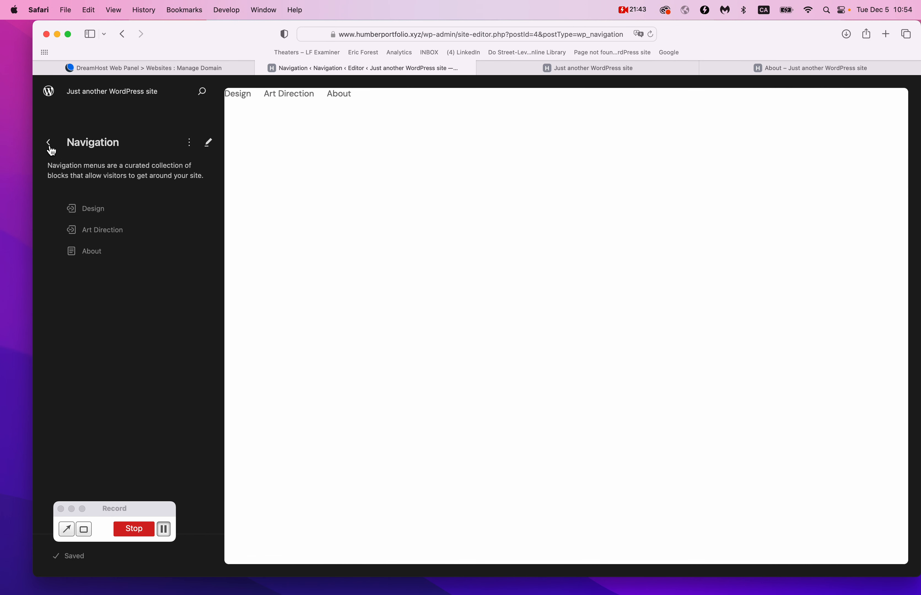
left_click(49, 144)
left_click(48, 147)
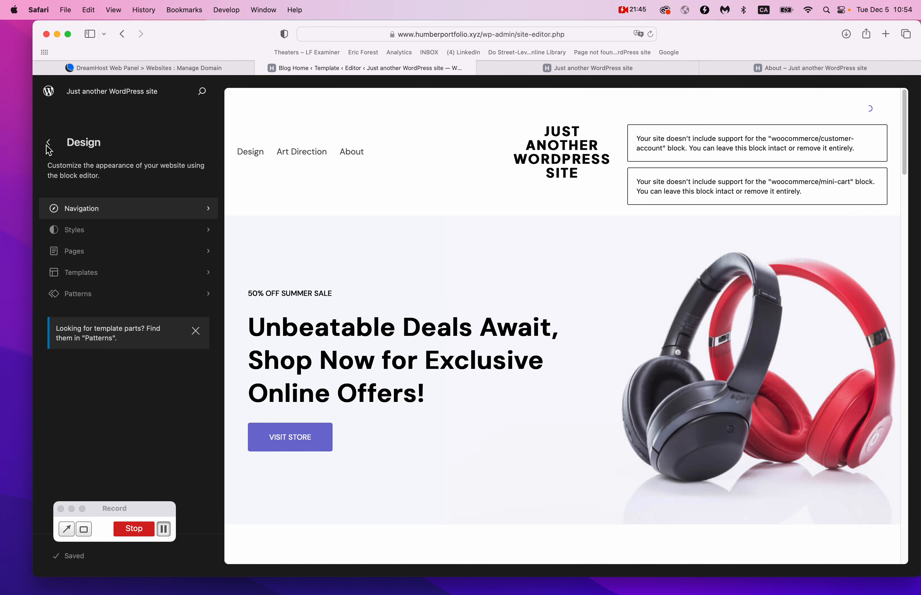
left_click(92, 257)
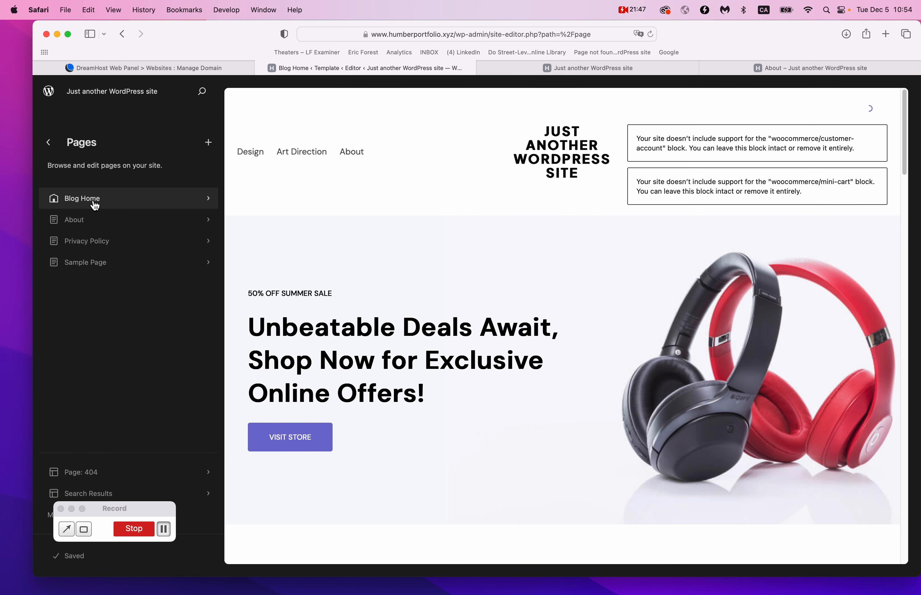
left_click(94, 203)
left_click(205, 143)
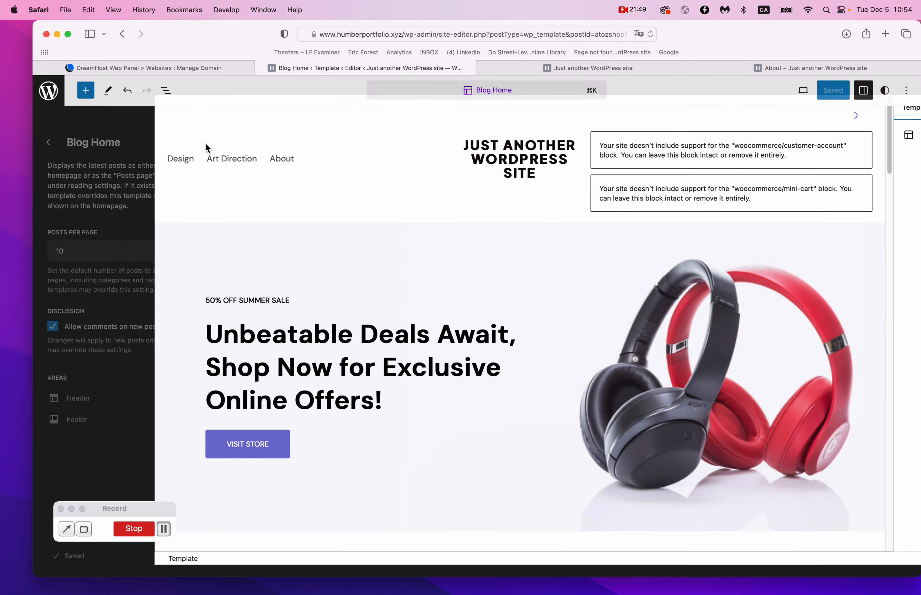
scroll(515, 276, "down", 20)
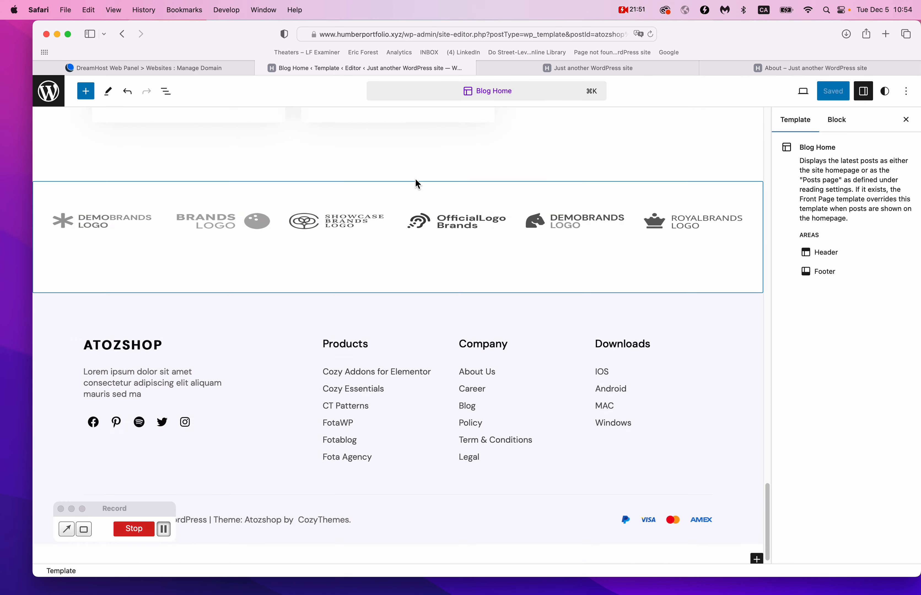
Select the recent posts group and move it above the news heading.
scroll(551, 366, "up", 10)
left_click(548, 362)
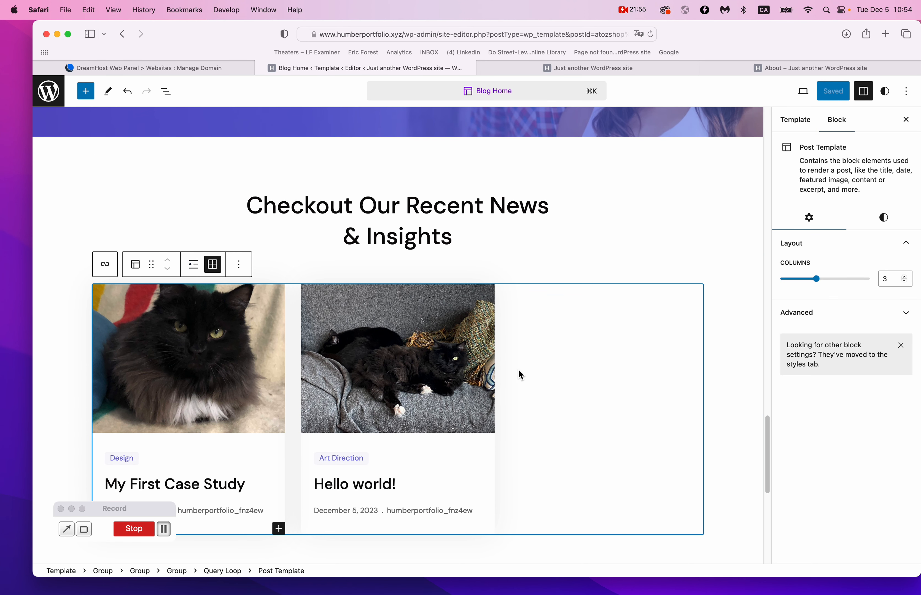
left_click(502, 278)
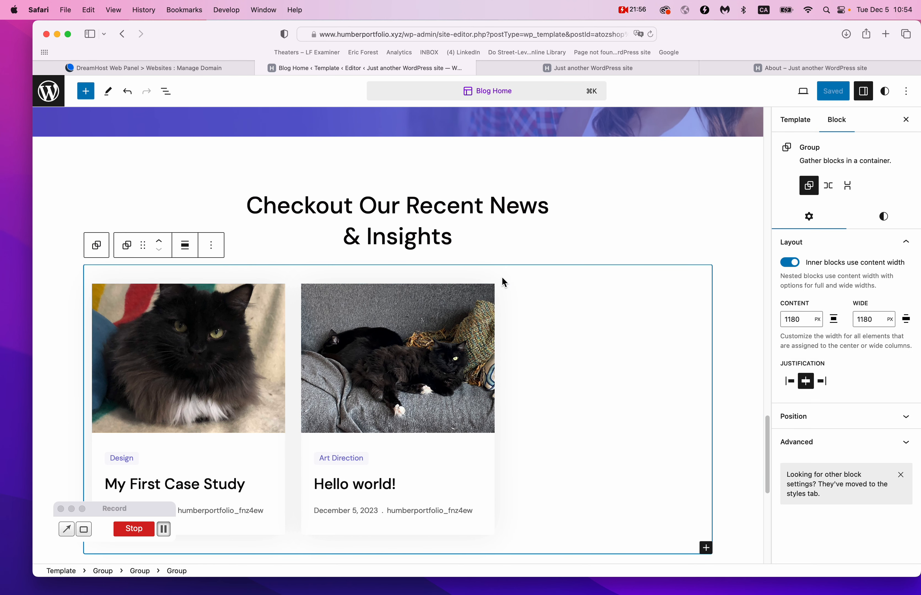
left_click(161, 245)
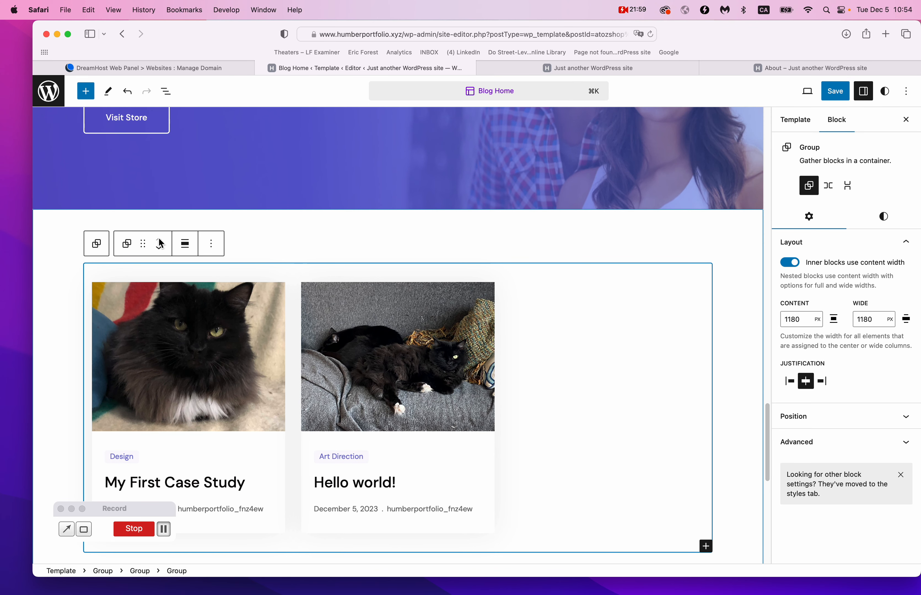
scroll(271, 265, "up", 6)
scroll(273, 267, "up", 7)
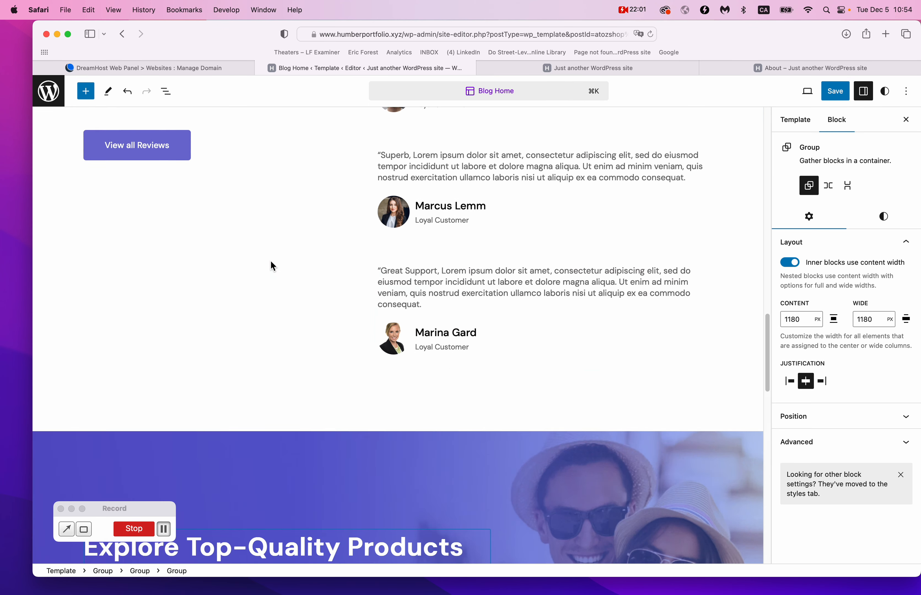
scroll(271, 263, "down", 10)
Move the full-width posts section up until it sits directly beneath the sale banner.
left_click(70, 389)
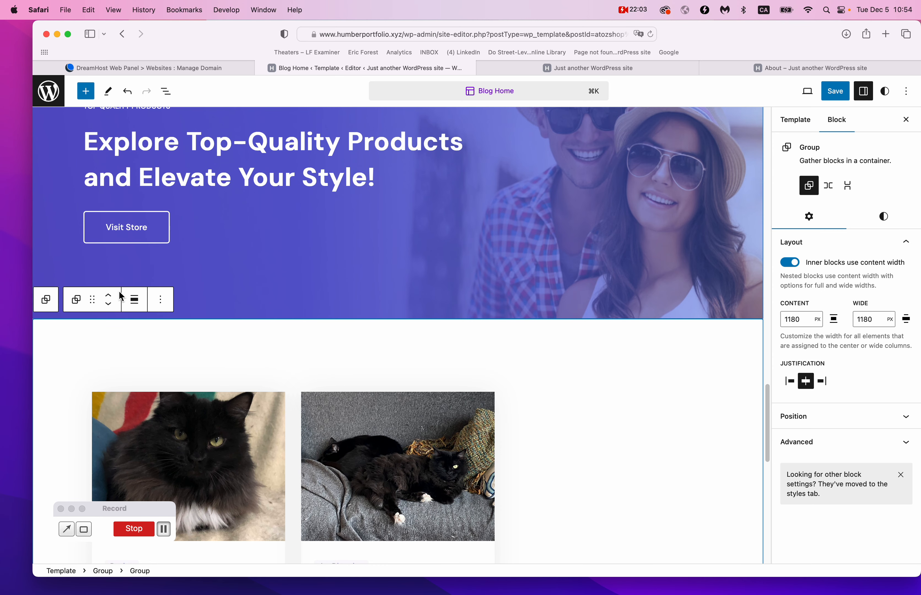
left_click(110, 300)
left_click(55, 359)
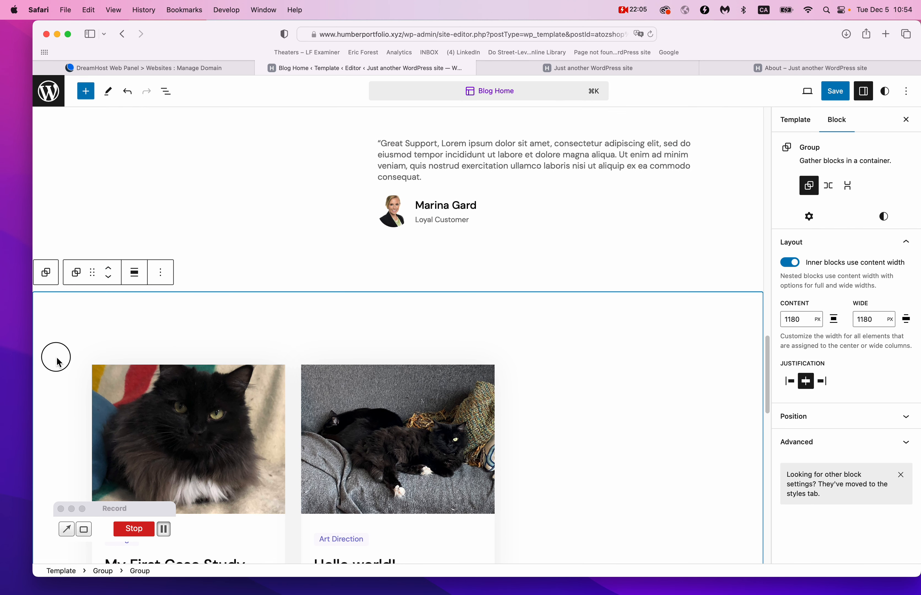
left_click(109, 273)
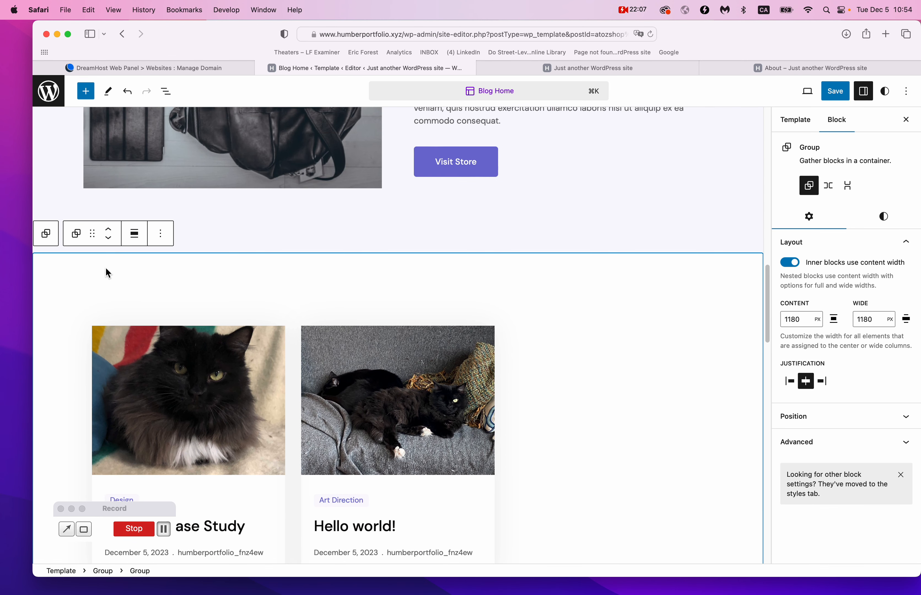
left_click(117, 309)
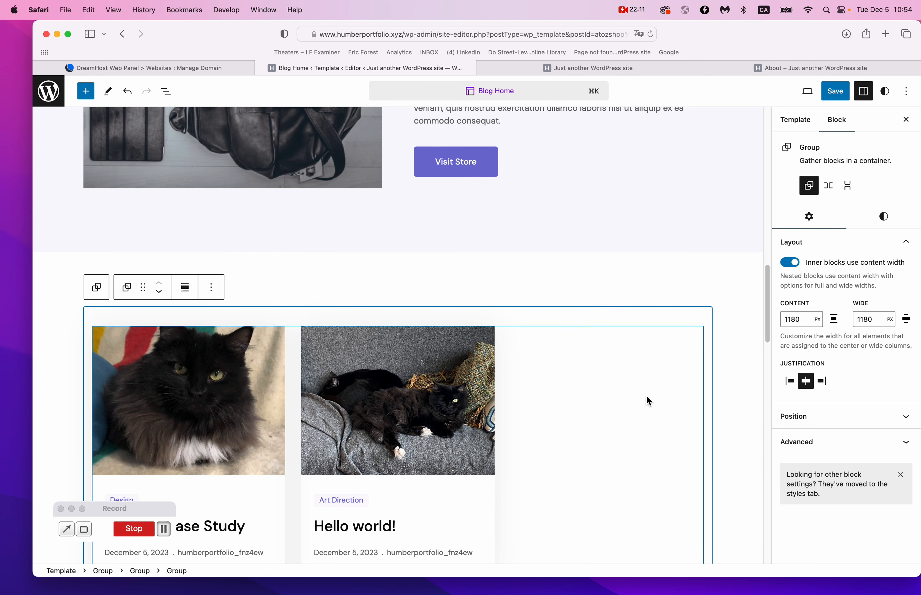
left_click(370, 284)
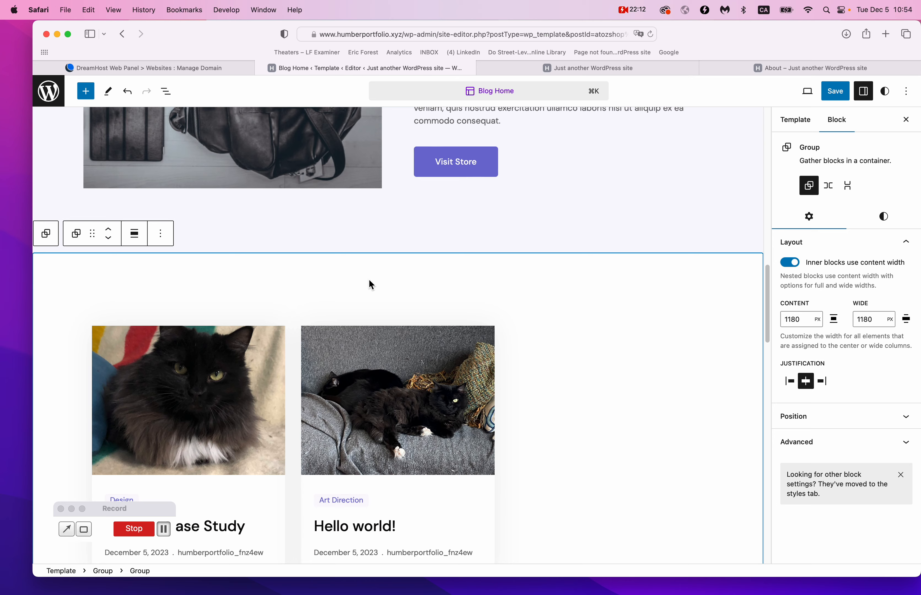
left_click(110, 230)
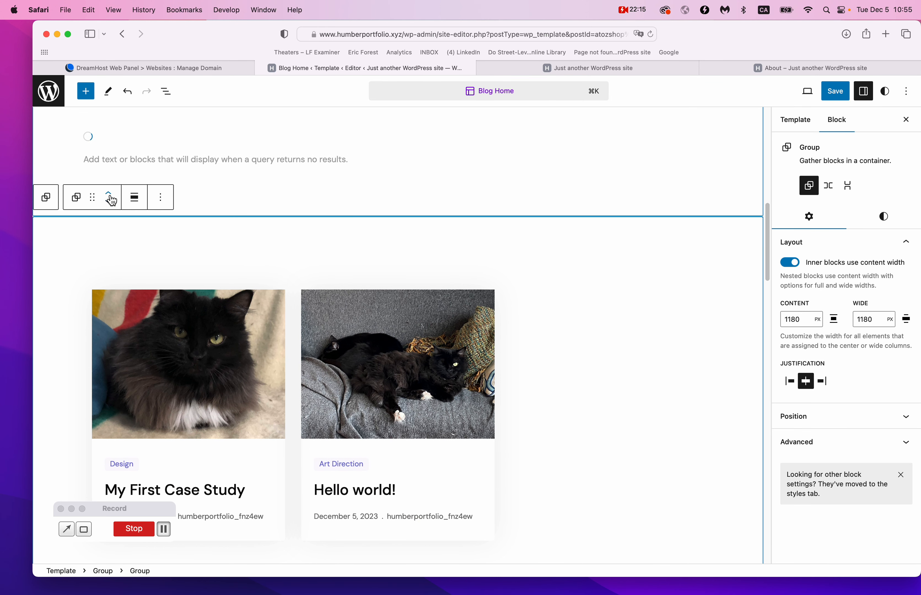
left_click(108, 200)
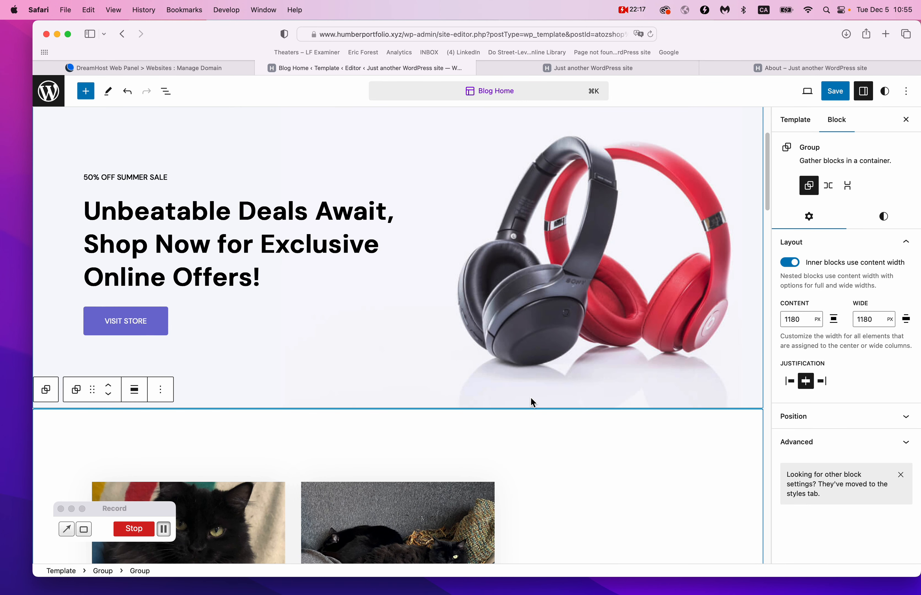
left_click(743, 303)
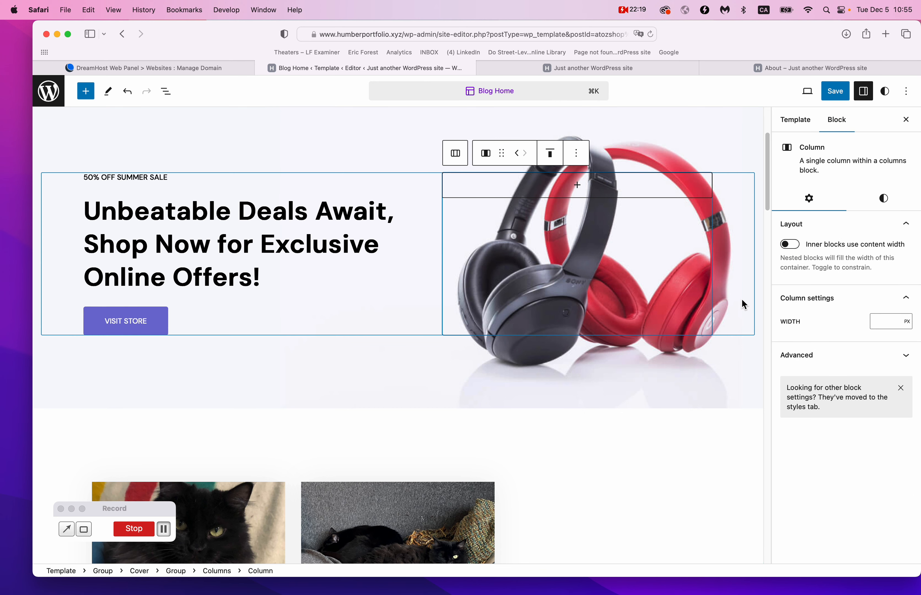
Clear the hero cover's headphones image and upload cat5.jpg as its background.
left_click(741, 358)
scroll(833, 381, "down", 5)
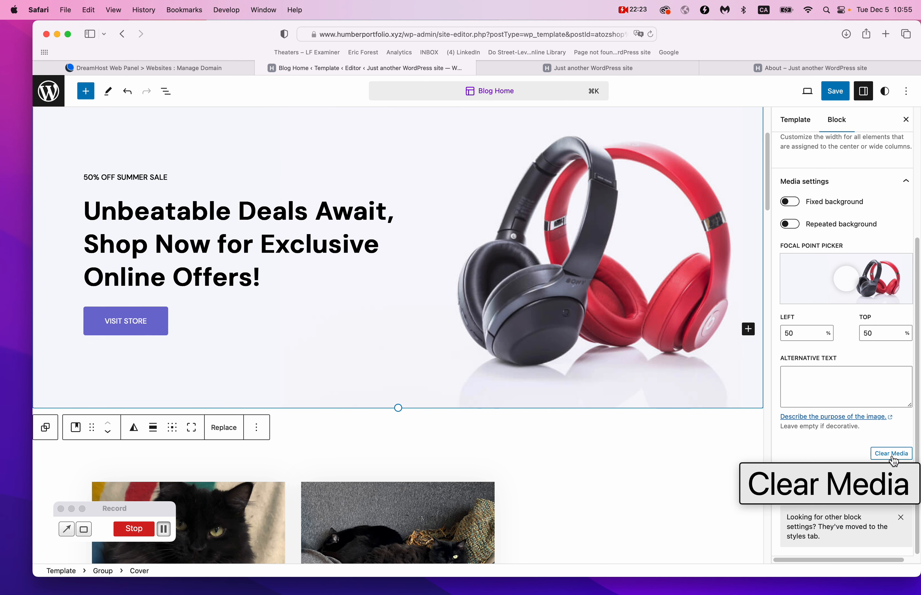
left_click(897, 460)
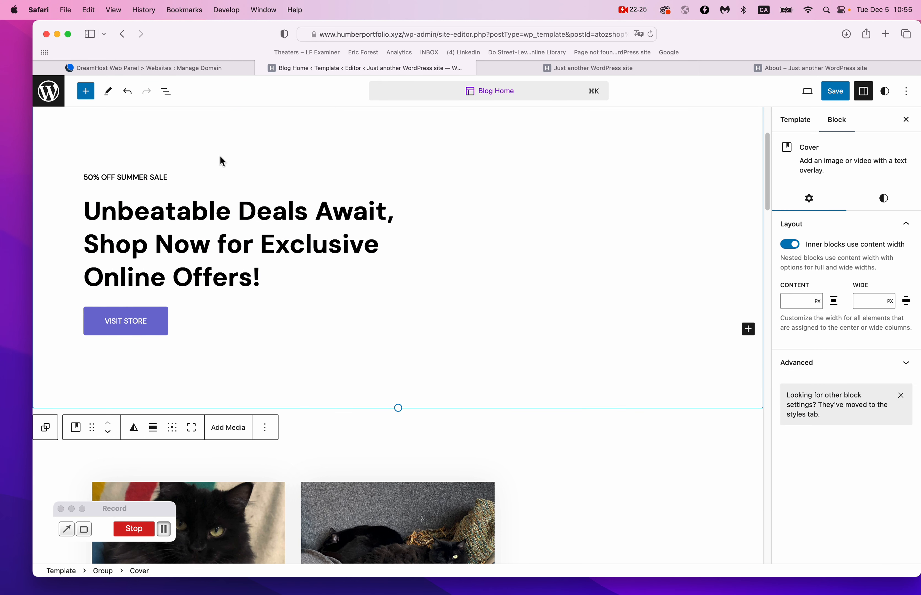
left_click(228, 429)
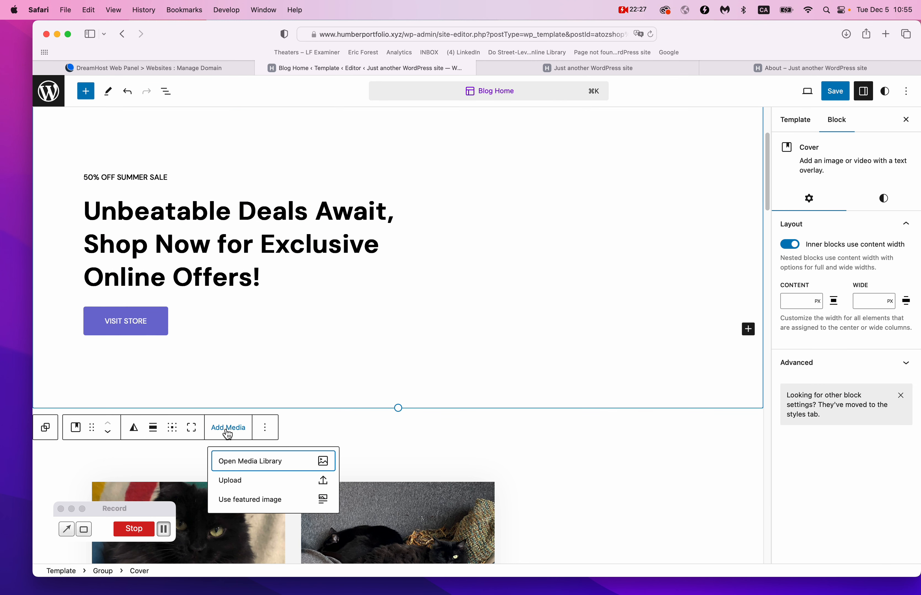
left_click(243, 488)
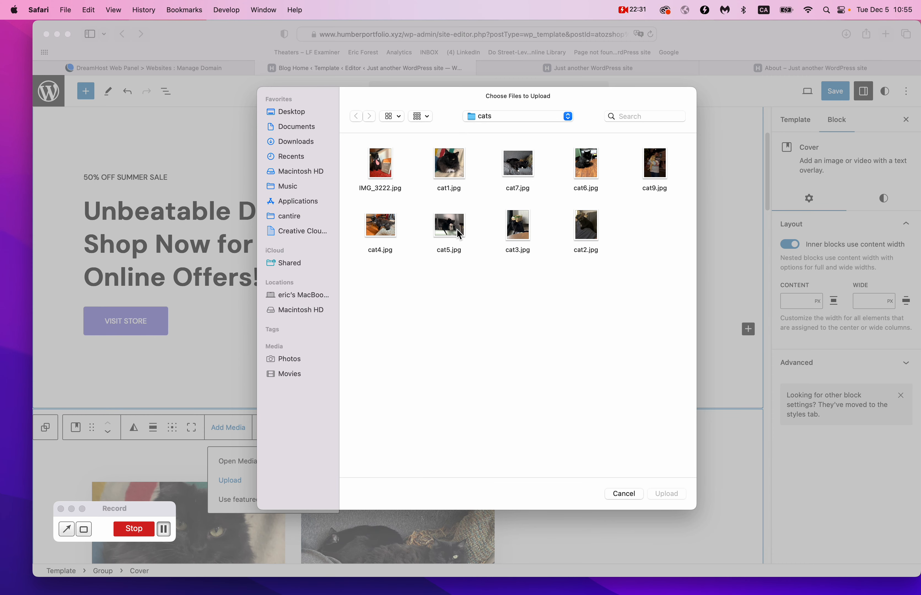
left_click(459, 234)
left_click(667, 494)
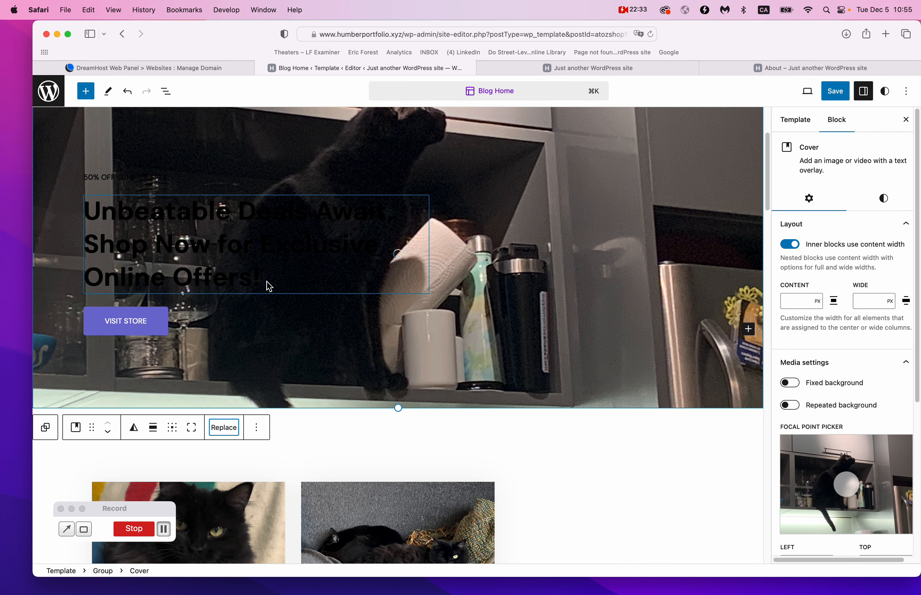
Replace the hero headline with the site owner's name and make its text white.
triple_click(214, 248)
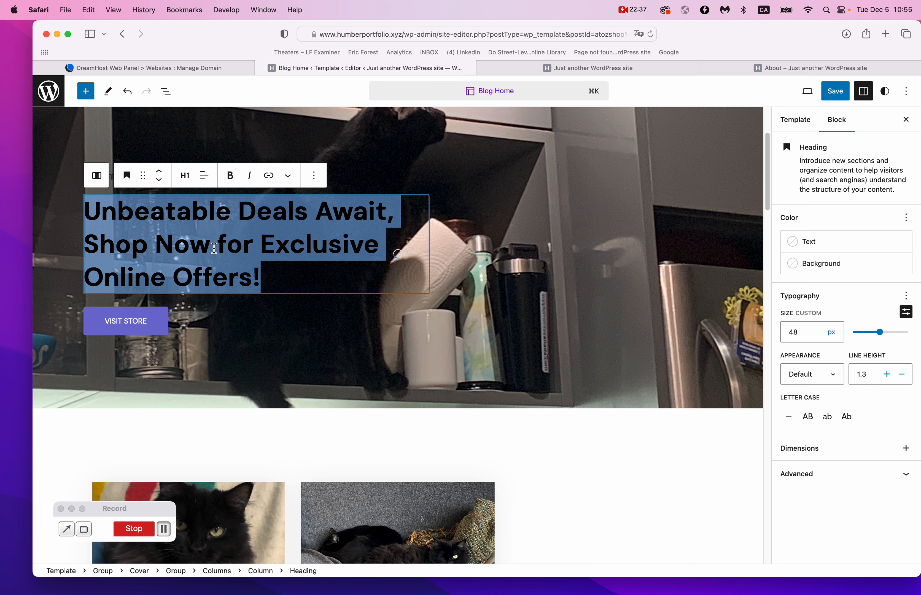
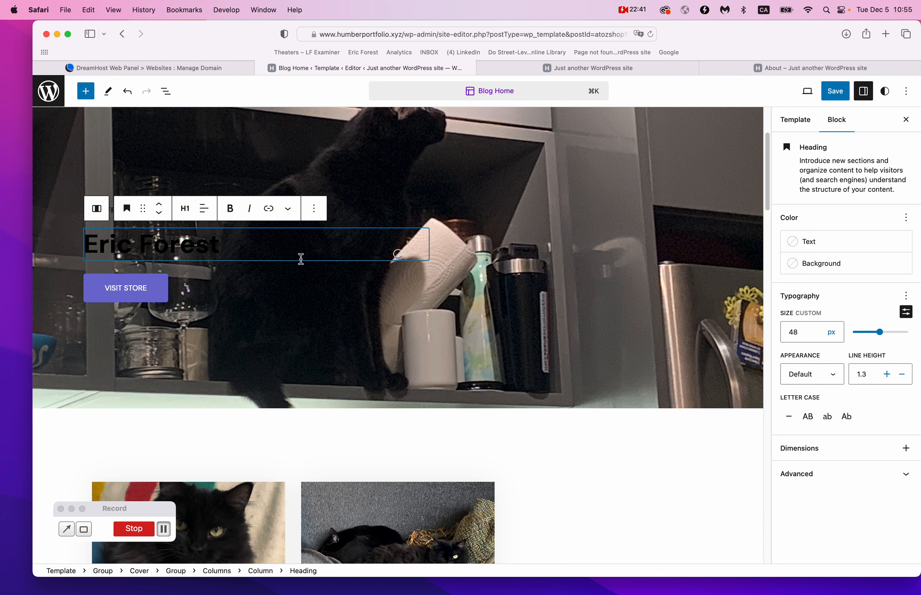
key("super+a")
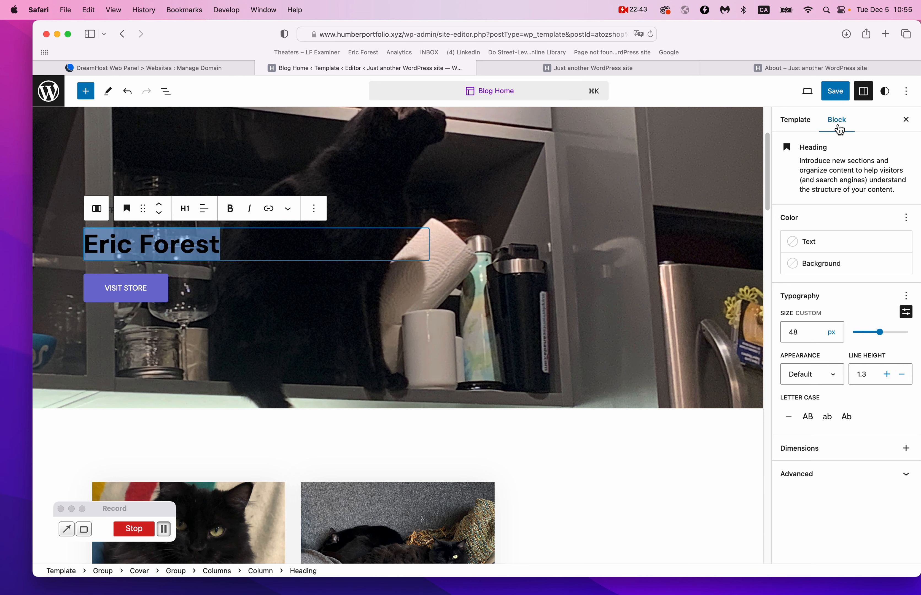
left_click(812, 125)
left_click(838, 123)
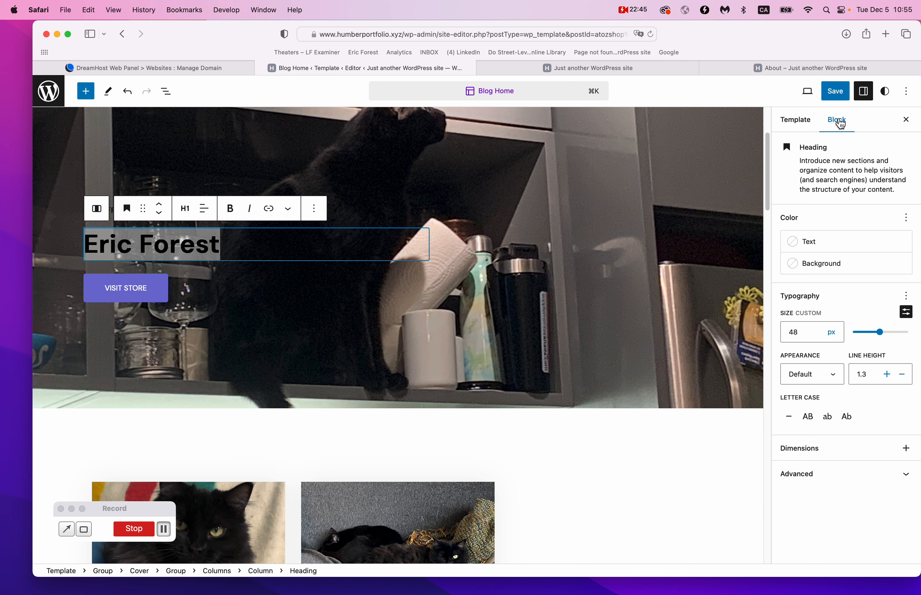
left_click(812, 242)
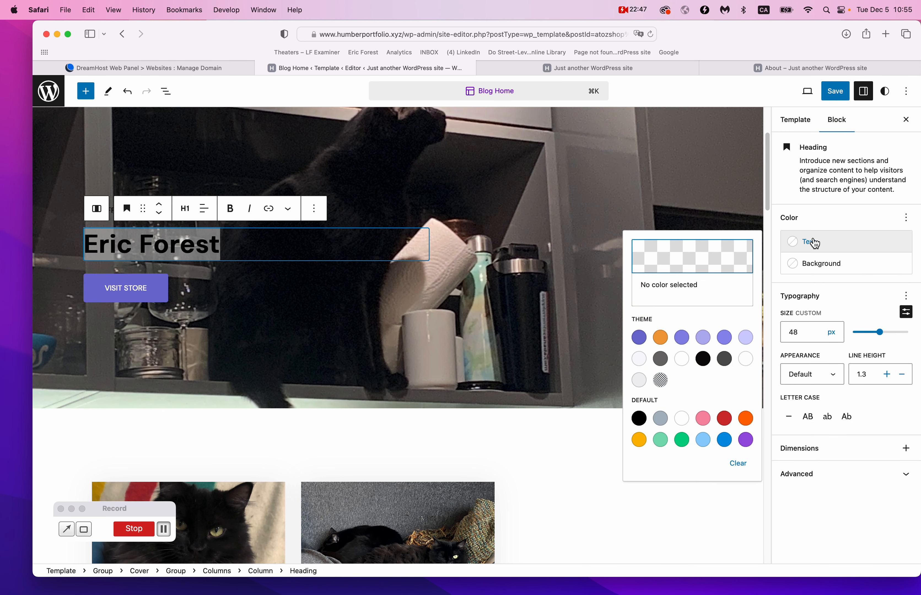
left_click(682, 364)
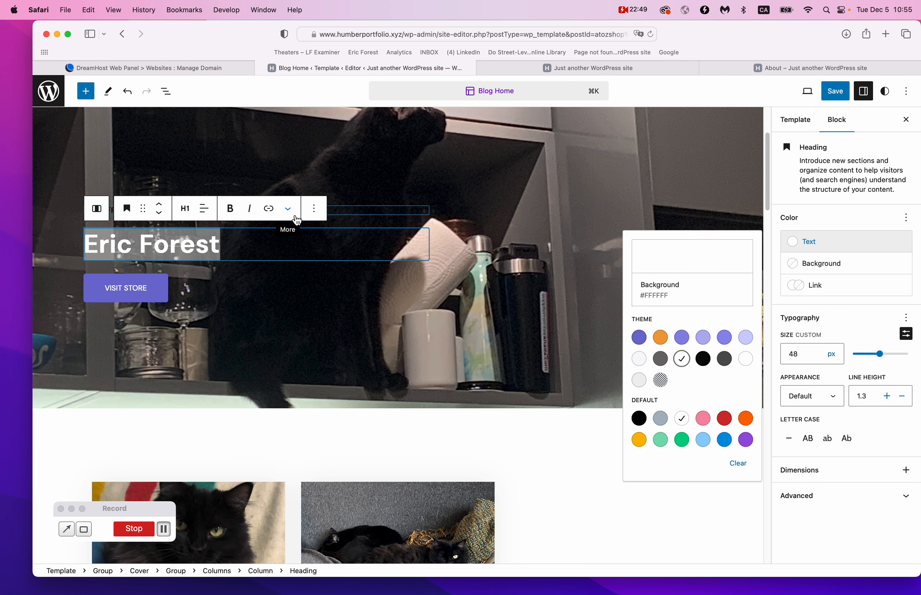
left_click(339, 212)
left_click(337, 212)
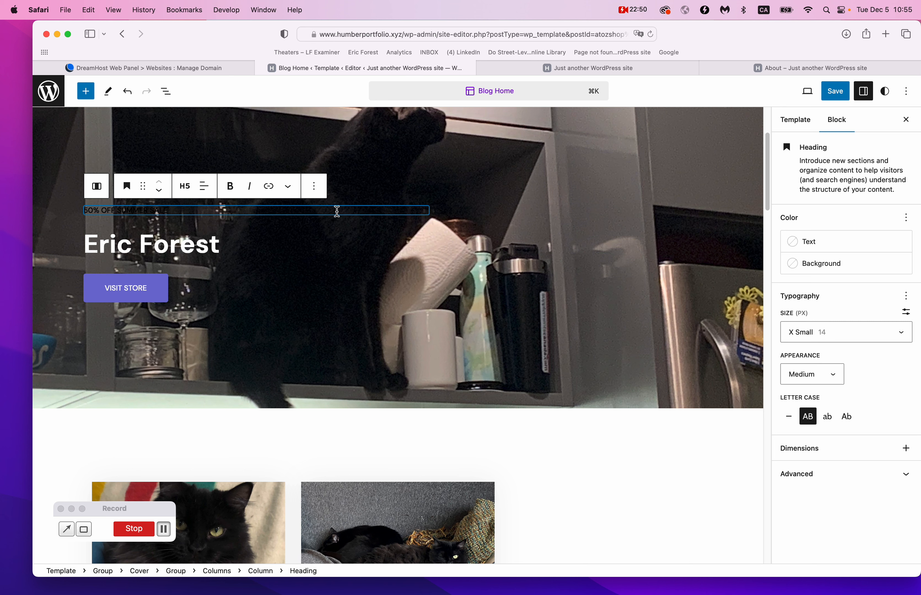
Retype the tagline as 'GRAPHIC DESIGNER NAD ART DIRECTOR' in white text.
triple_click(103, 209)
type("GRAPHIC DESIGNER NAD ART D")
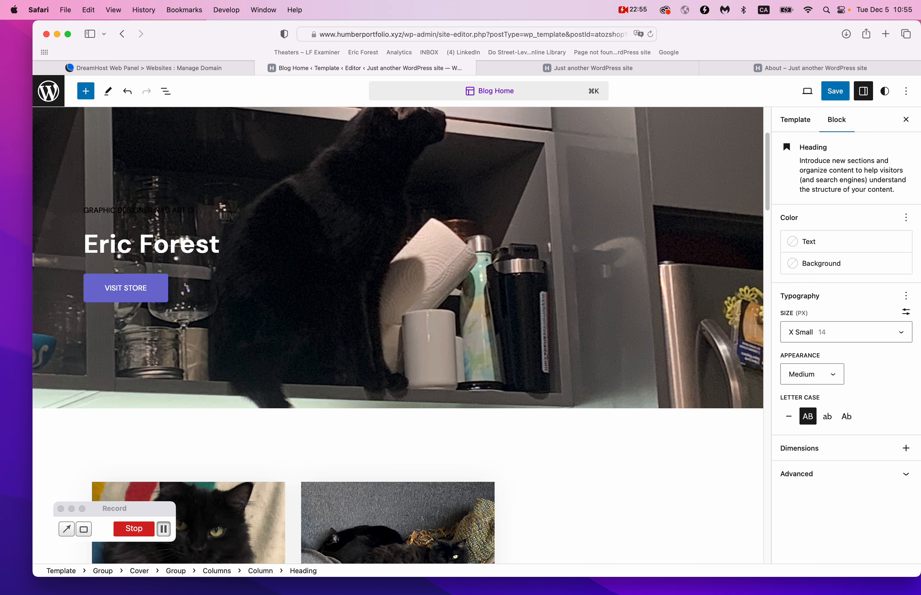
key("super+a")
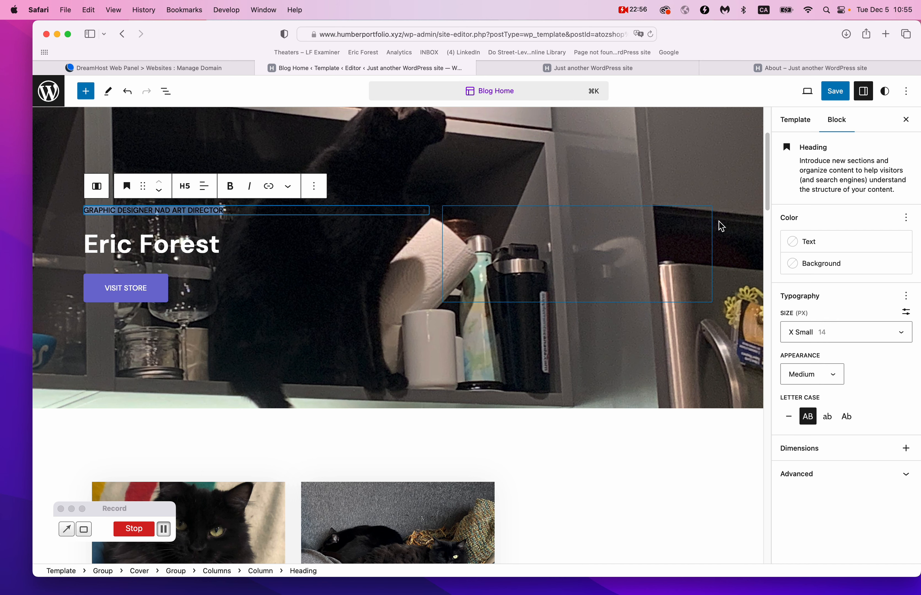
left_click(809, 241)
left_click(683, 367)
left_click(335, 316)
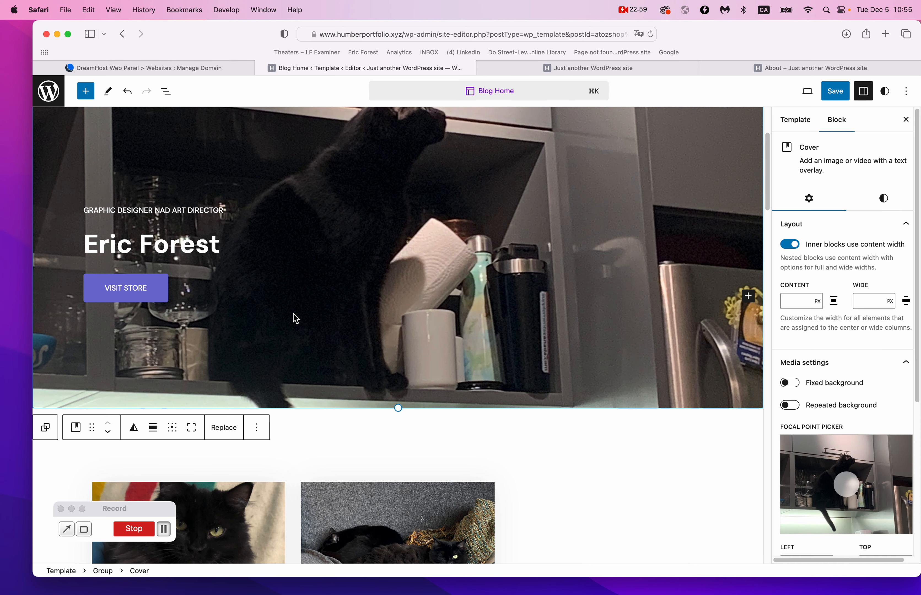
Relabel the VISIT STORE button 'MY WORK'.
left_click(149, 291)
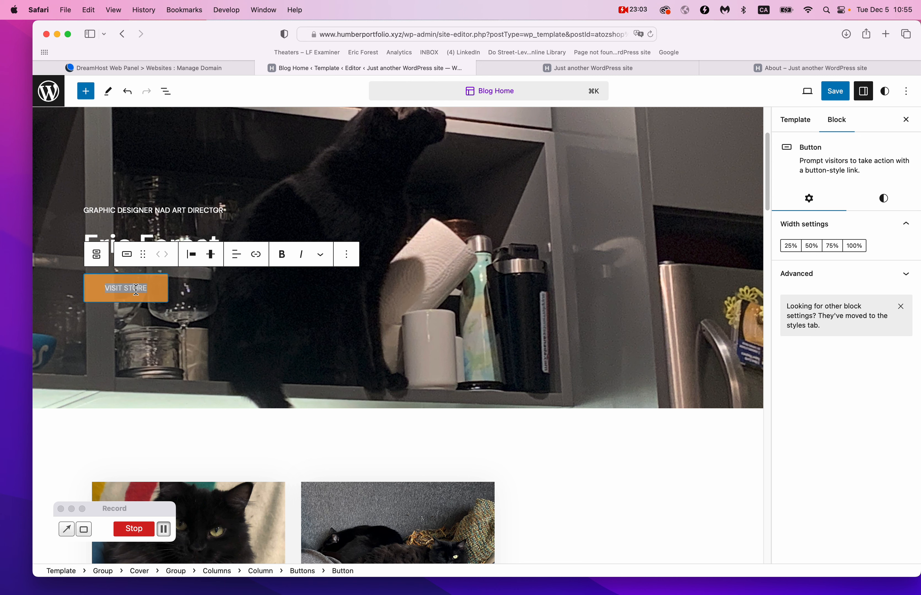
type("ABOUT ME")
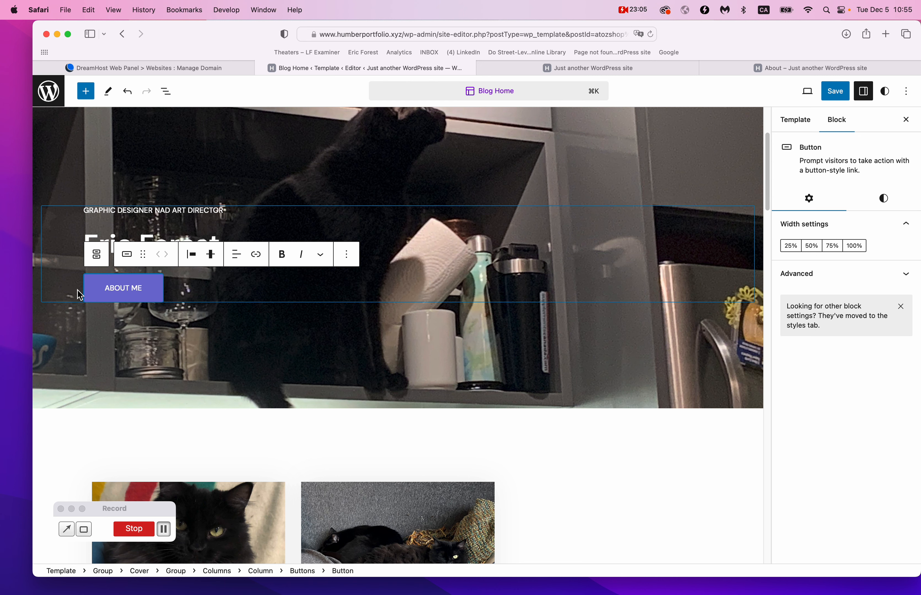
type("MY WORK")
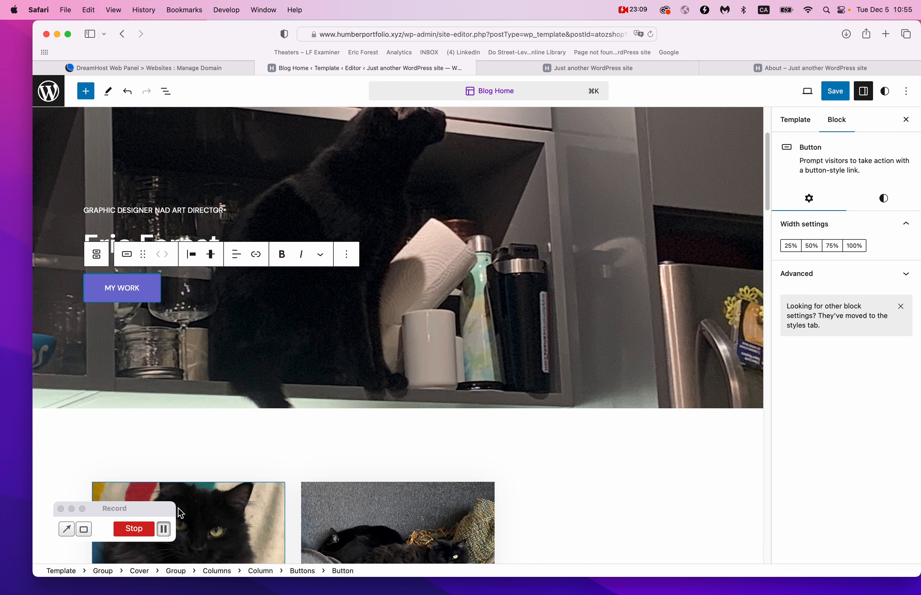
left_click(266, 414)
left_click(280, 476)
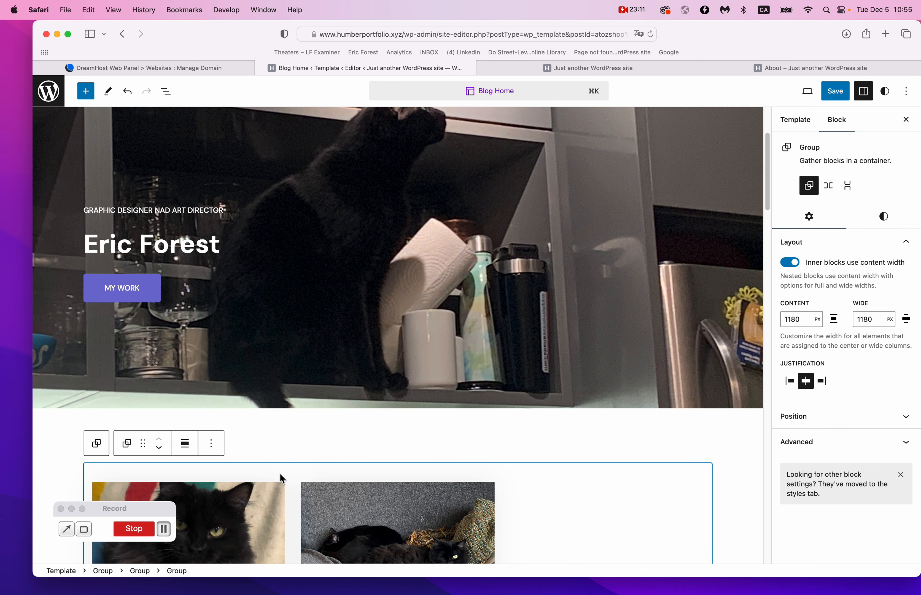
left_click(135, 294)
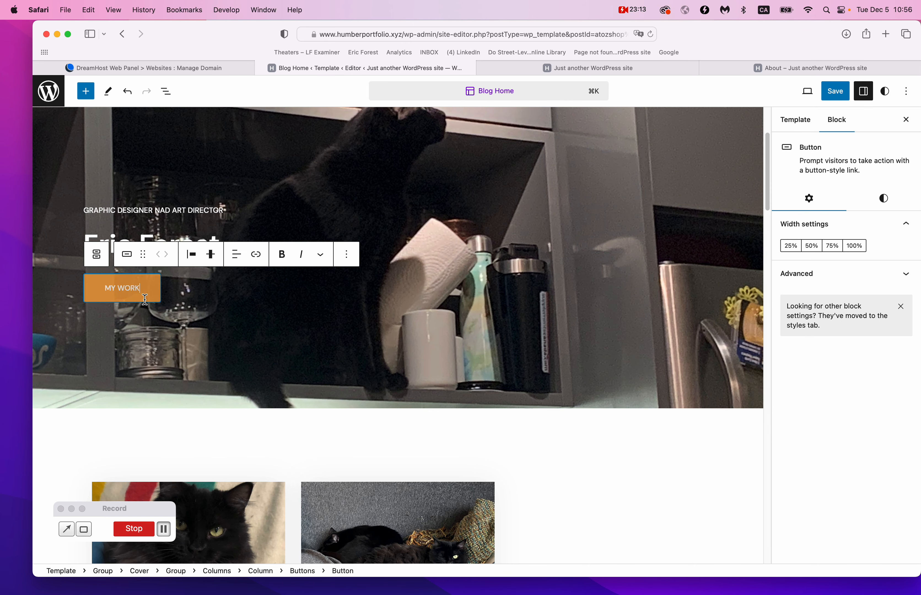
Copy the About page's web address from its open tab.
left_click(727, 68)
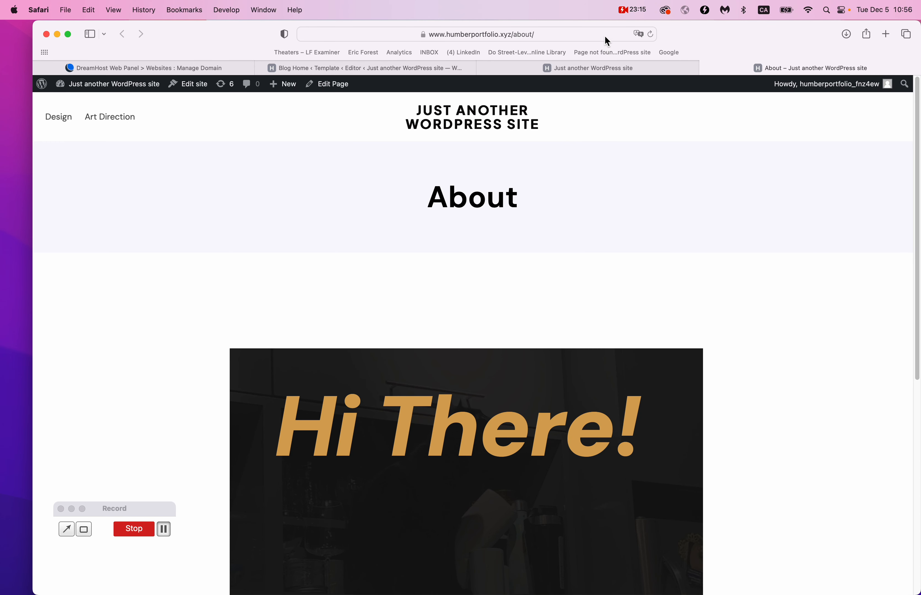
left_click(606, 33)
key("super+c")
left_click(777, 279)
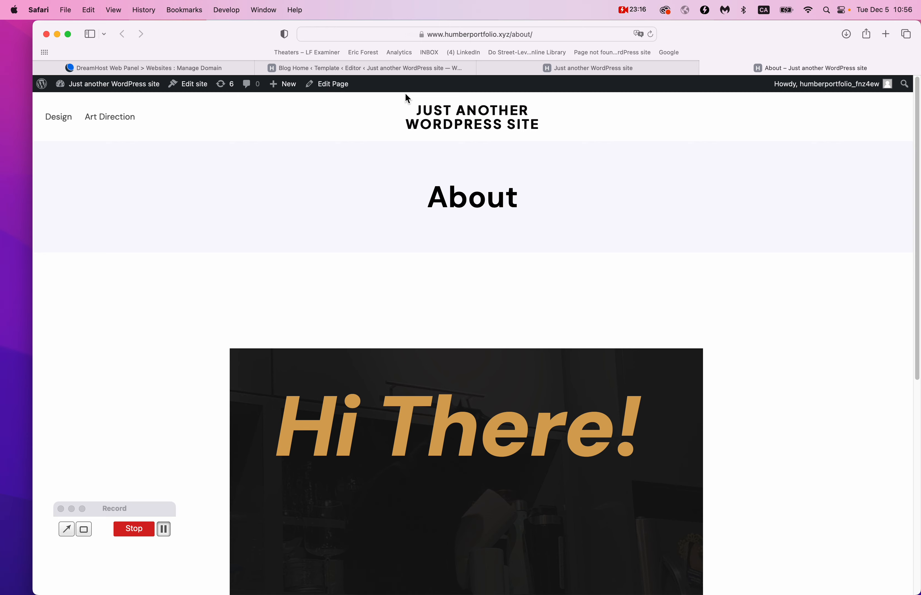
left_click(382, 68)
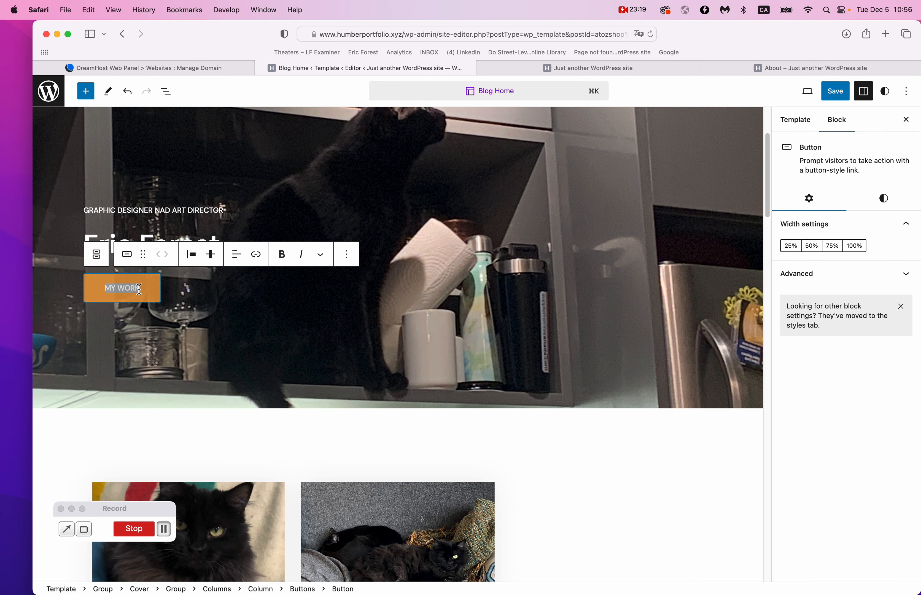
Relabel the hero button 'MEET ME!' and link it to the About page address.
type("MEET ME!")
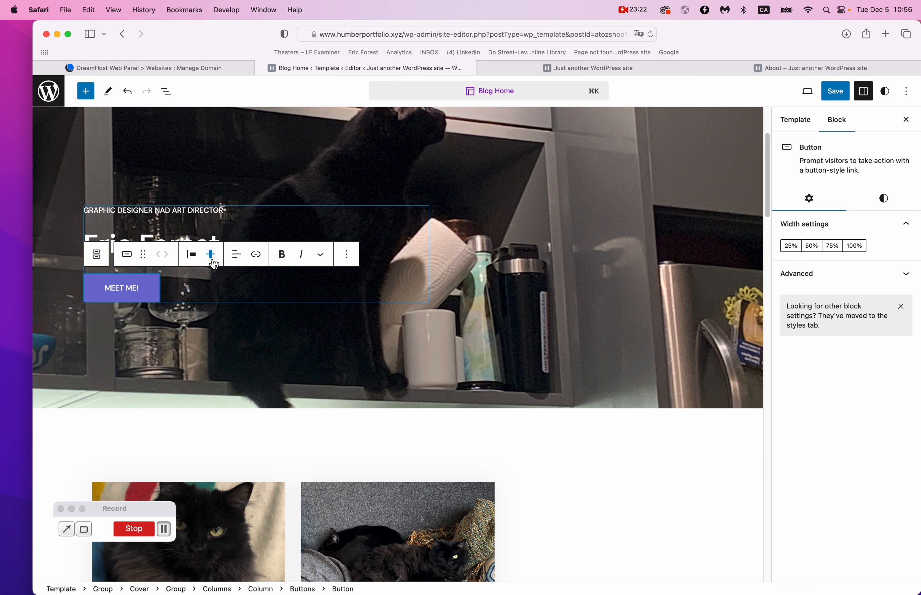
left_click(256, 254)
key("super+v")
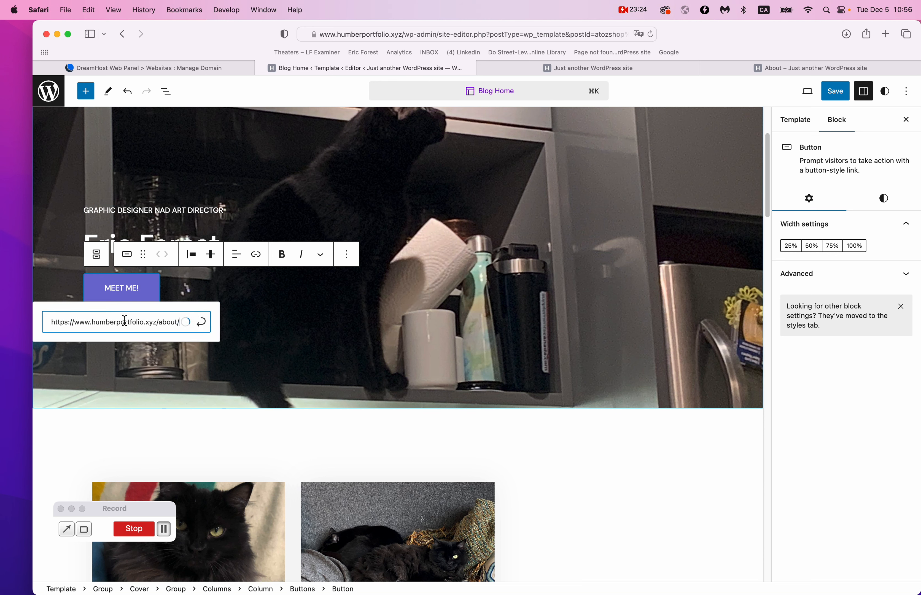
left_click(202, 324)
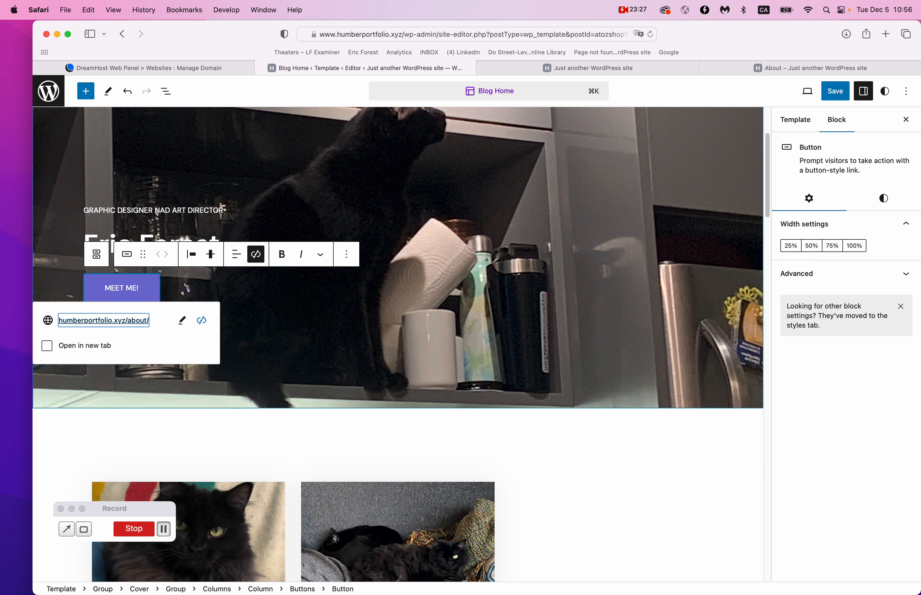
left_click(553, 452)
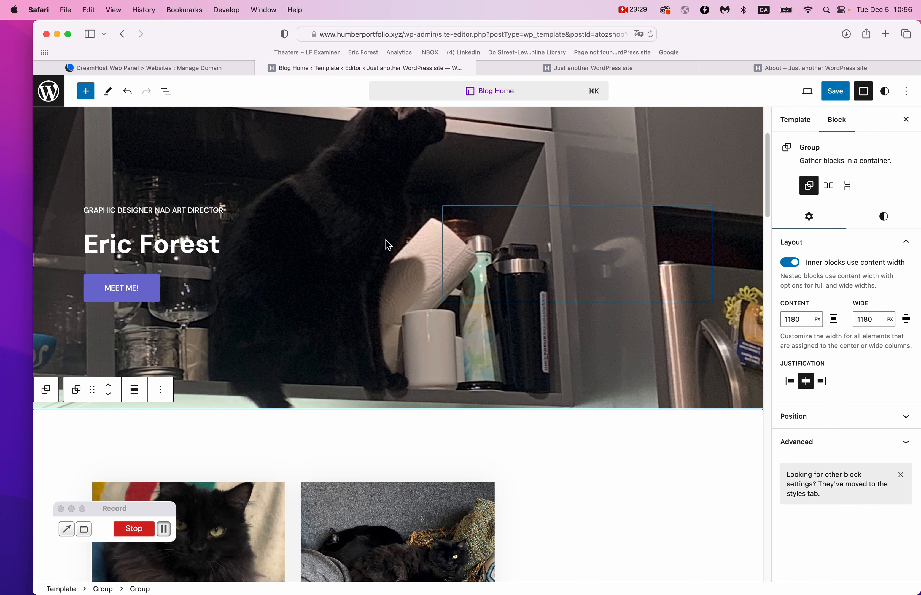
Correct NAD to AND in the tagline and make it an H5 at Small 16 size.
double_click(163, 210)
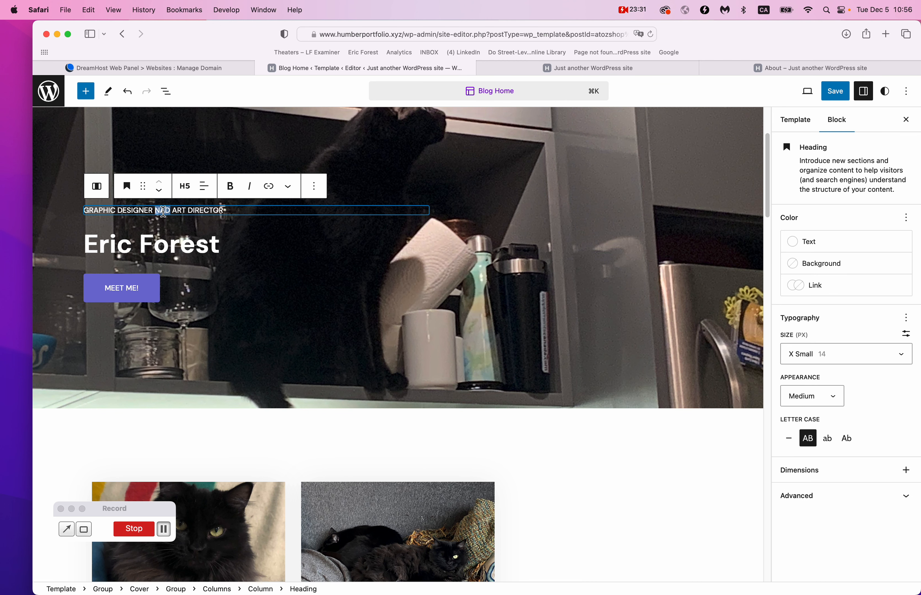
type("AND")
key("super+a")
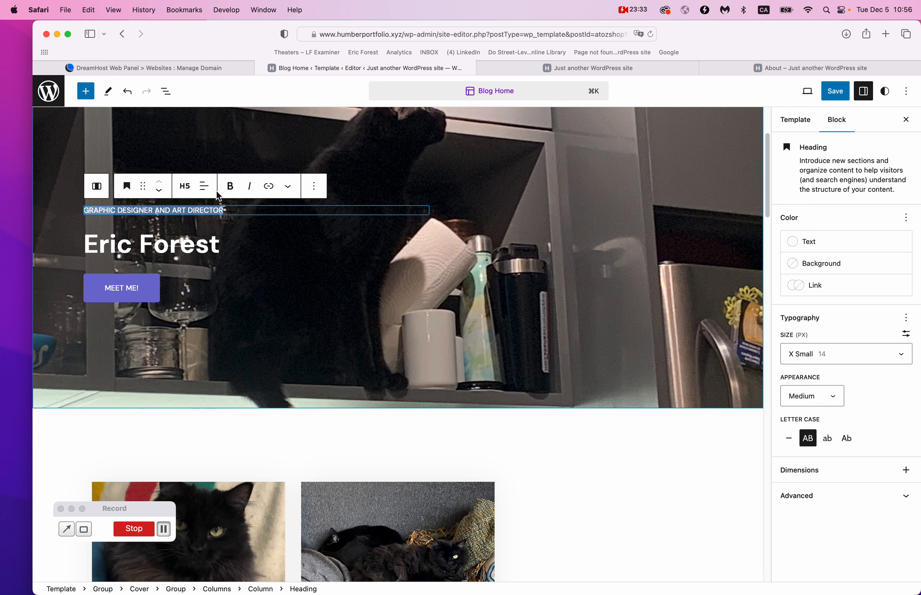
left_click(191, 188)
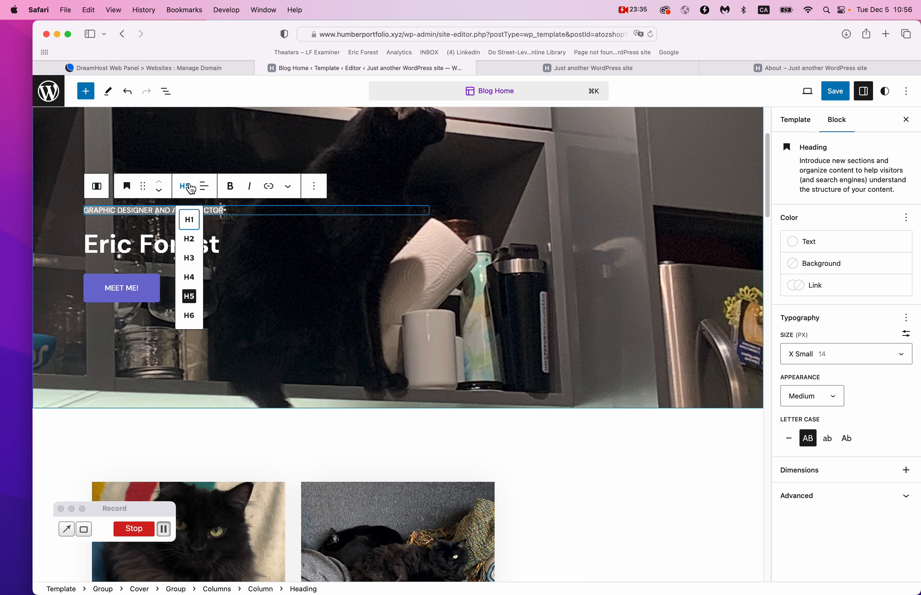
left_click(196, 275)
left_click(186, 189)
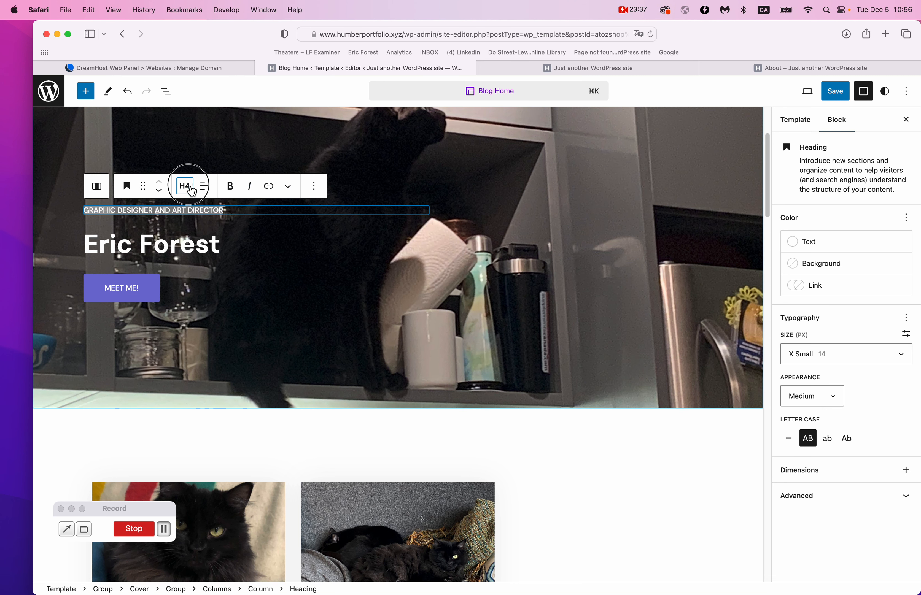
left_click(192, 234)
left_click(183, 193)
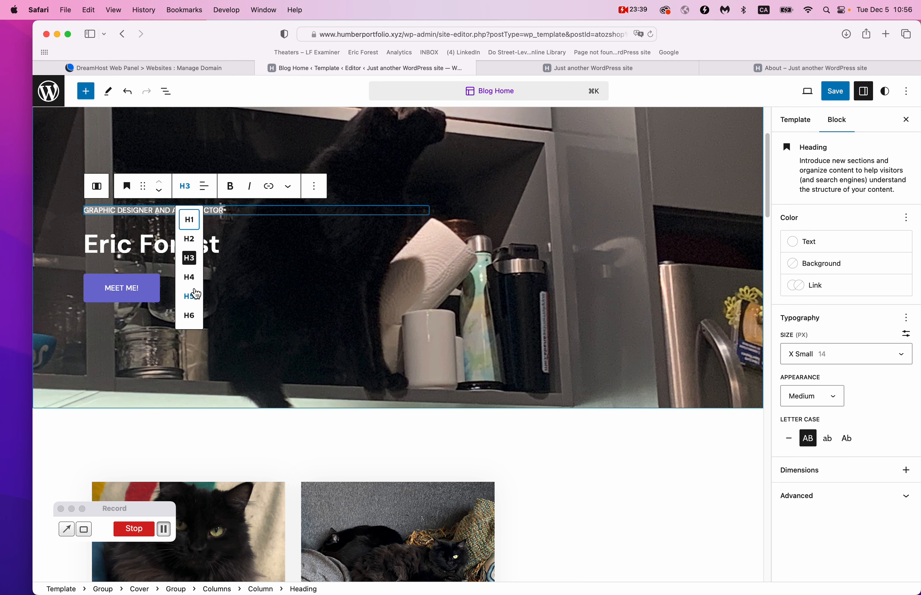
left_click(191, 297)
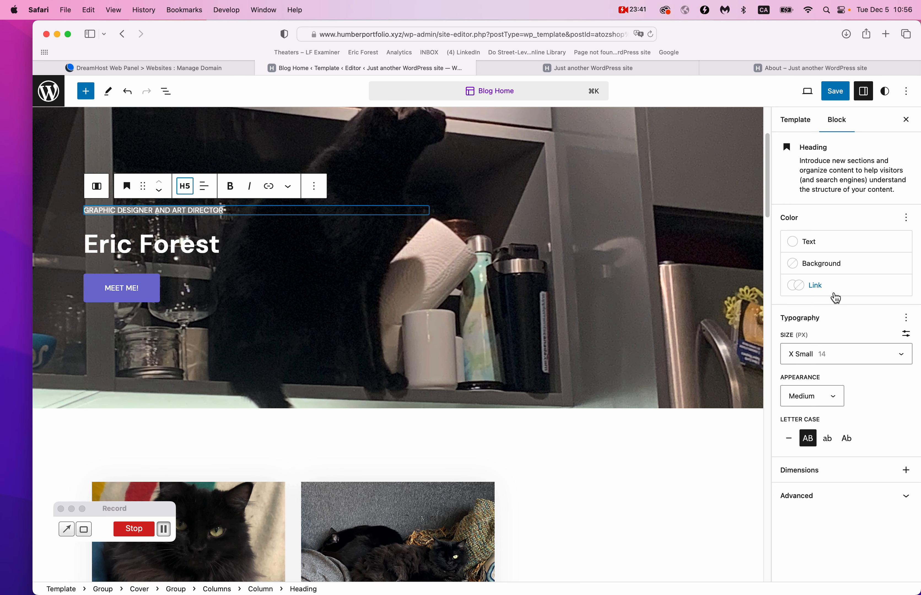
left_click(861, 360)
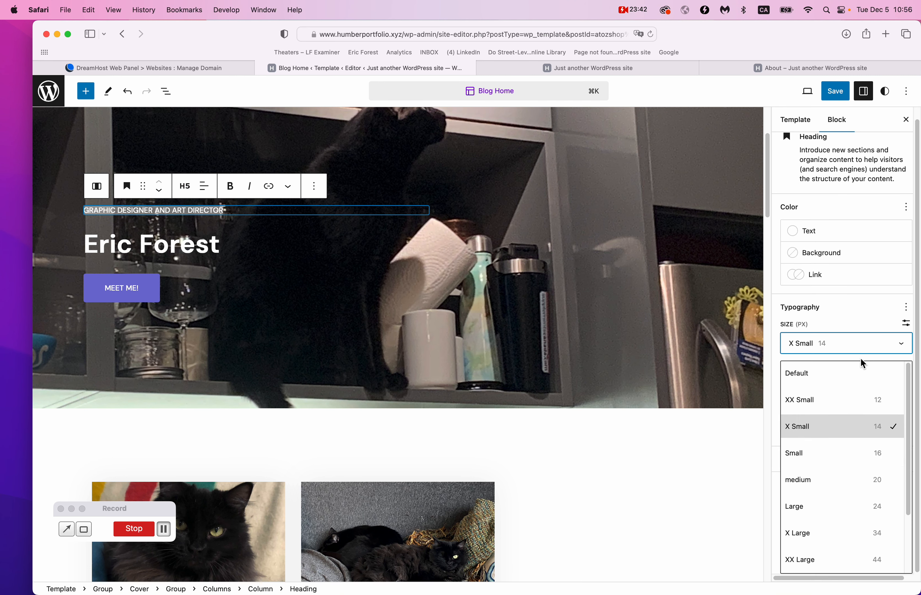
left_click(816, 461)
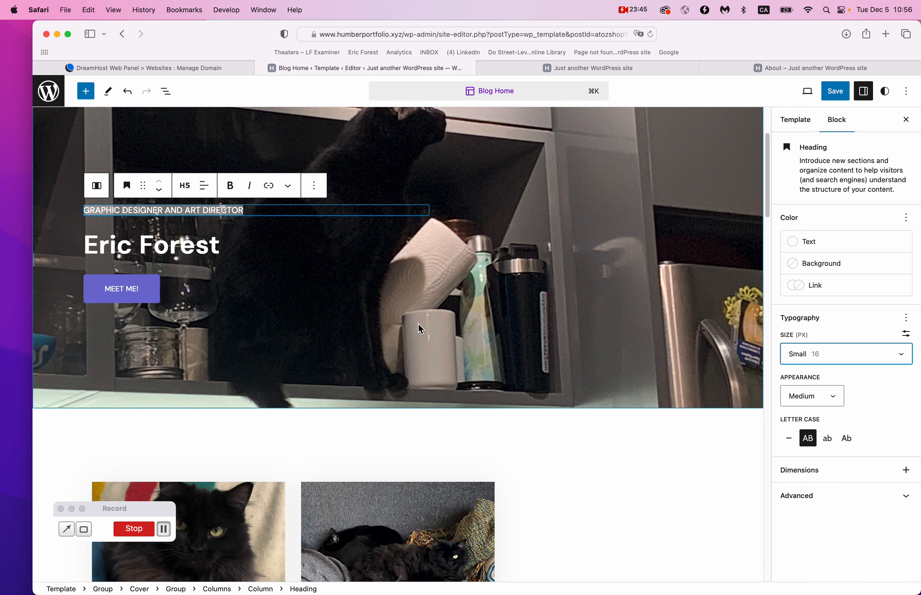
Enlarge the name headline to a custom 67 px font size.
left_click(196, 245)
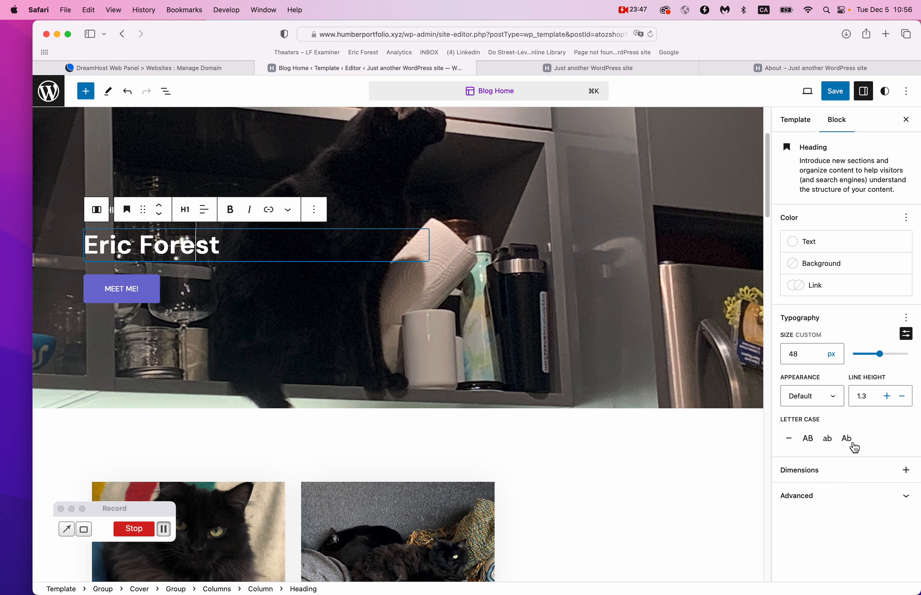
left_click_drag(884, 363, 894, 362)
left_click(661, 426)
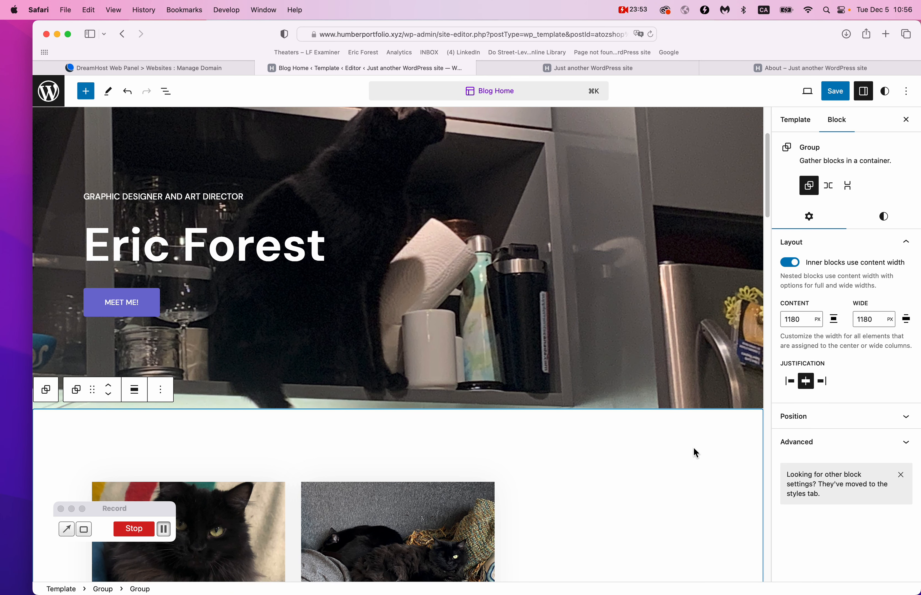
Save the Blog Home template and review the new hero on the live home page.
scroll(693, 449, "up", 5)
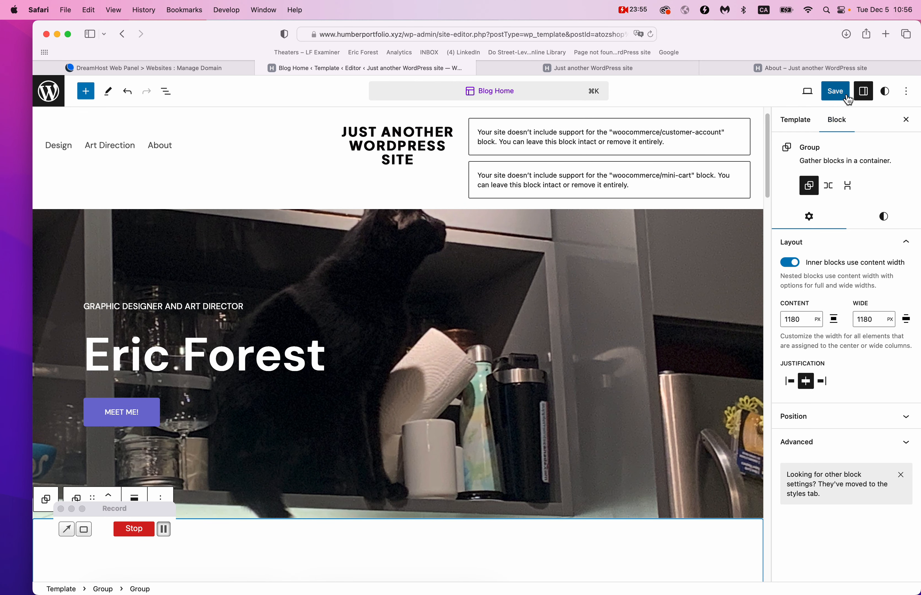
left_click(836, 92)
left_click(831, 90)
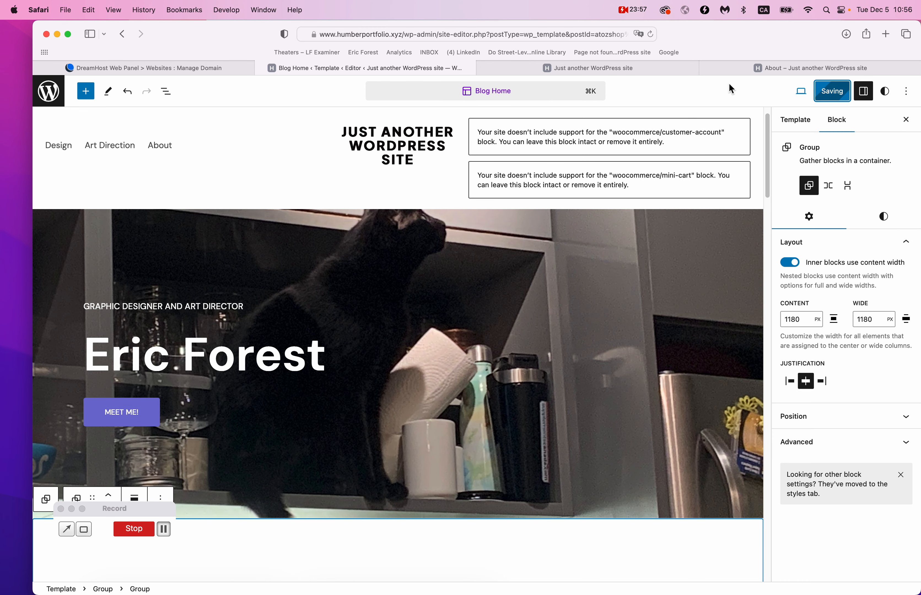
left_click(612, 69)
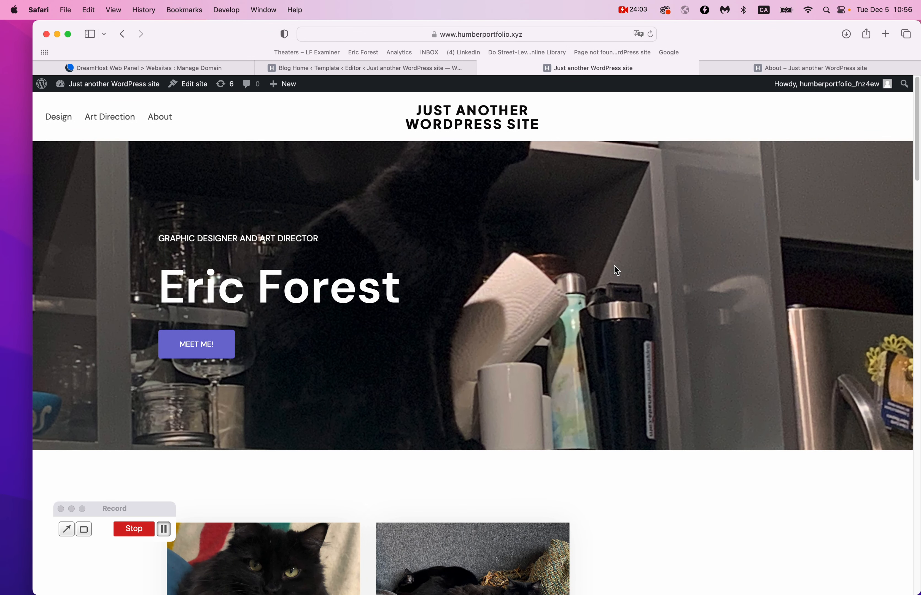
scroll(614, 265, "down", 8)
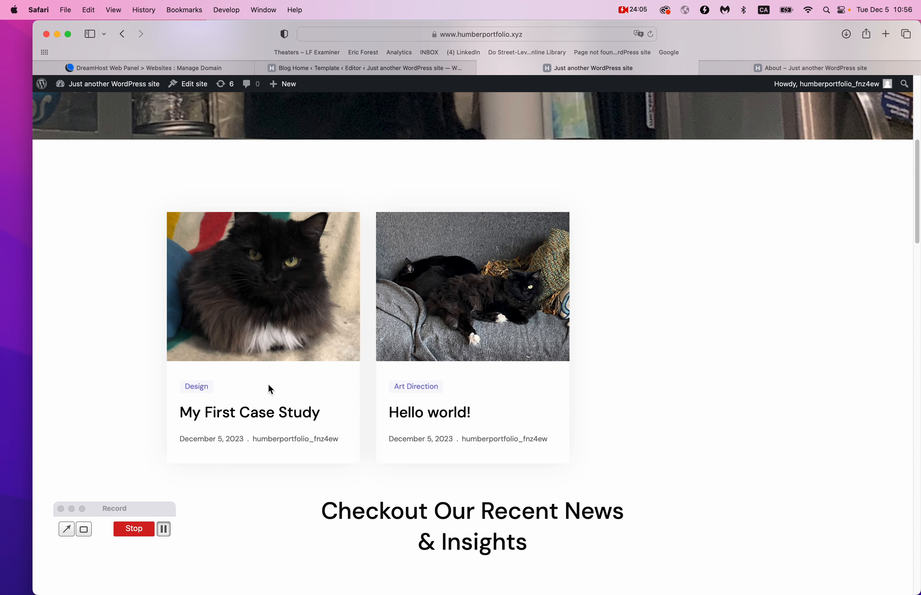
left_click(410, 67)
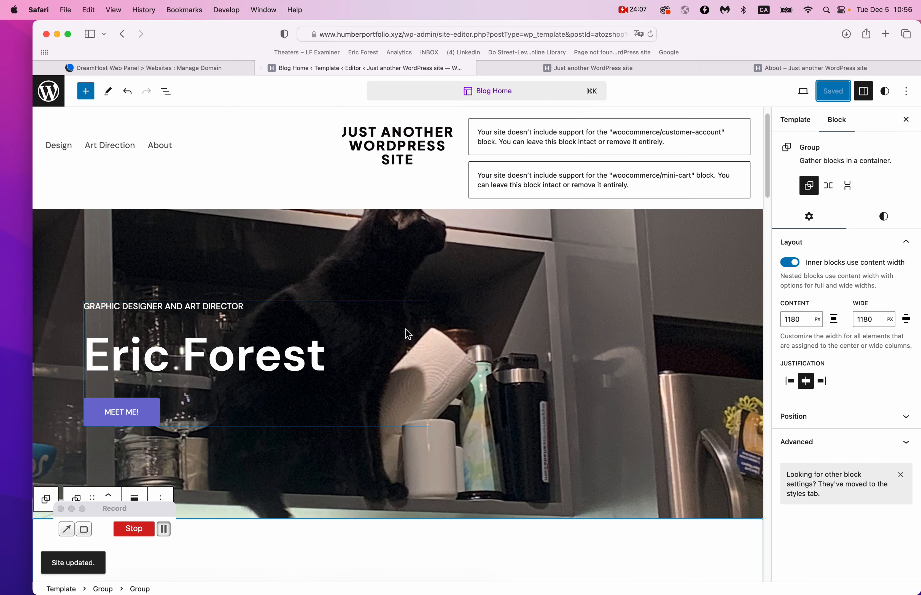
left_click(712, 165)
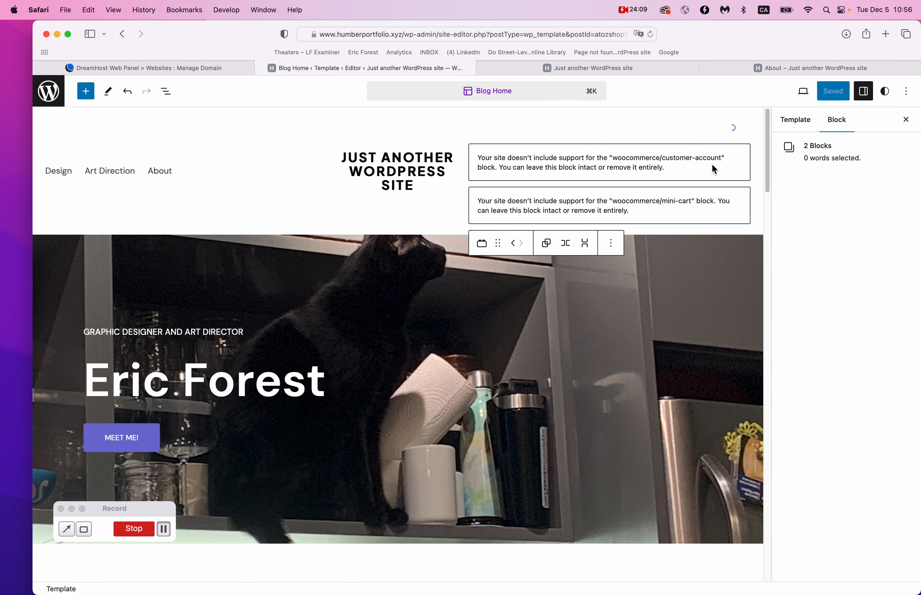
Delete the two WooCommerce notices and insert an Image block into the header row.
left_click(616, 252)
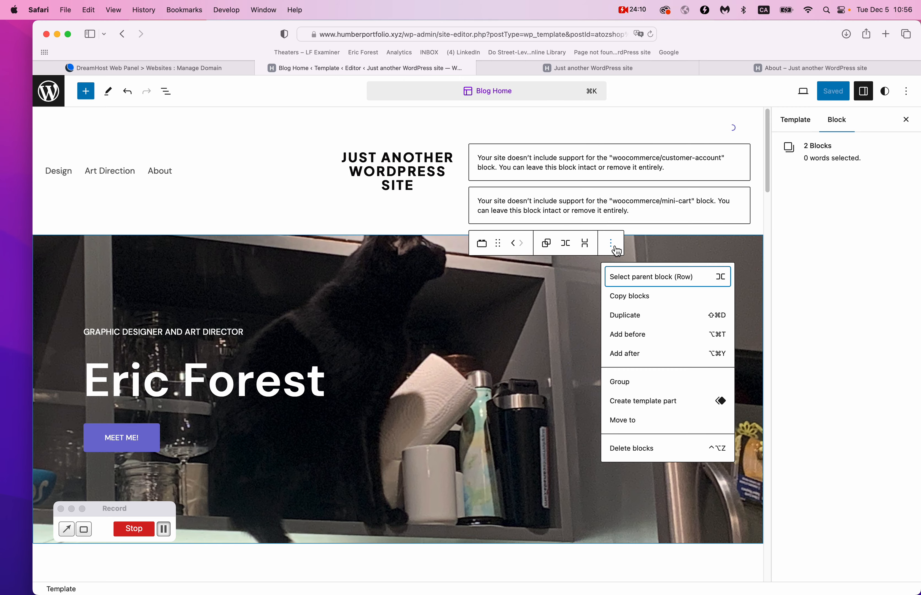
left_click(631, 447)
left_click(577, 137)
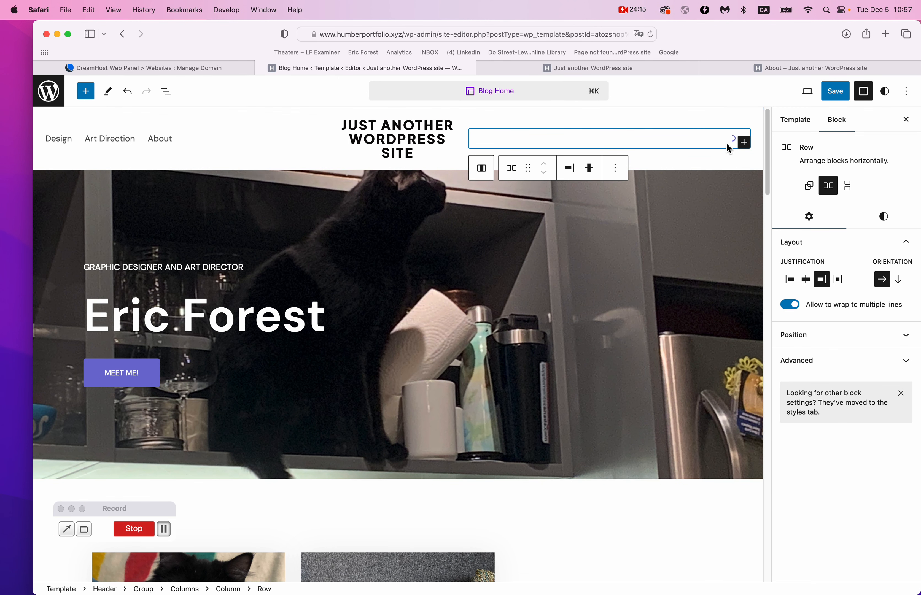
left_click(745, 145)
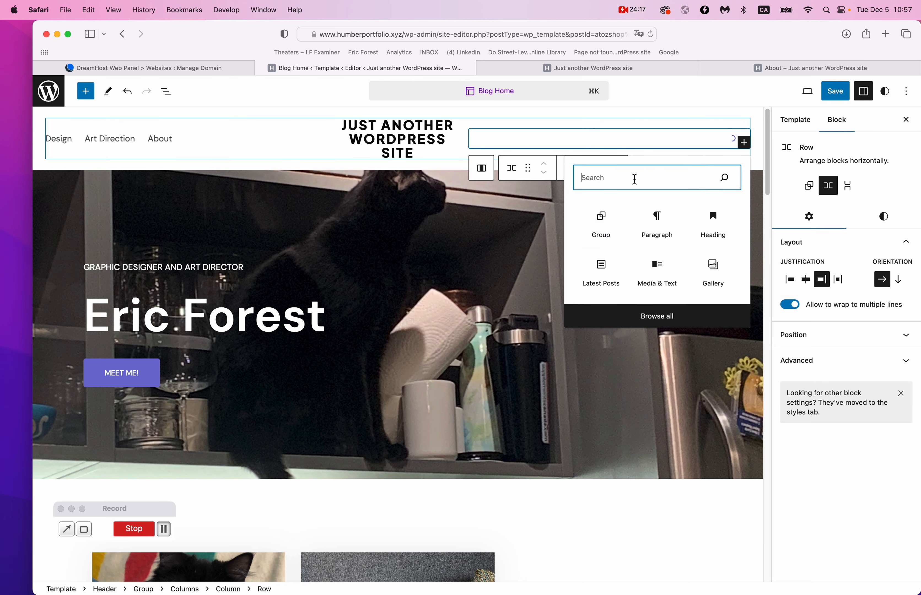
type("image")
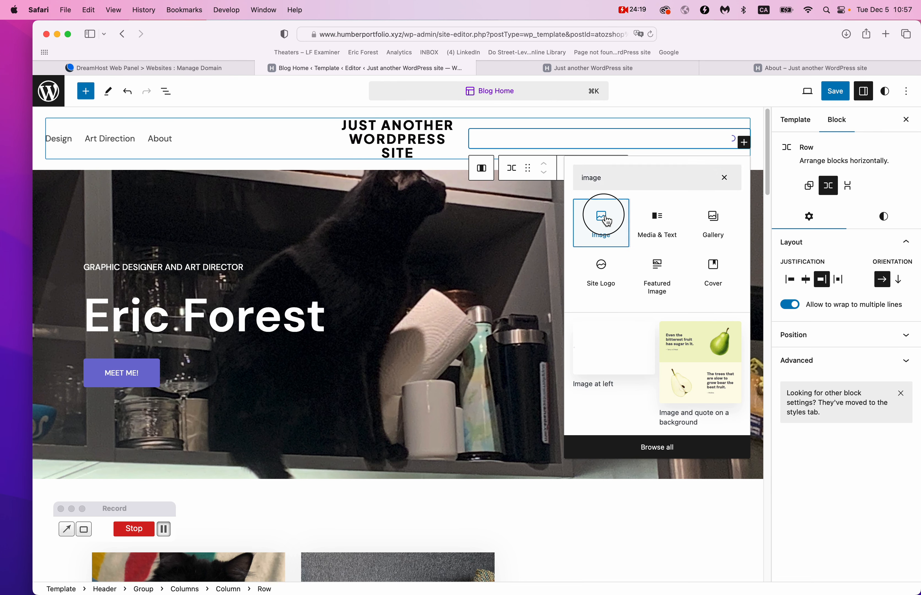
left_click(604, 219)
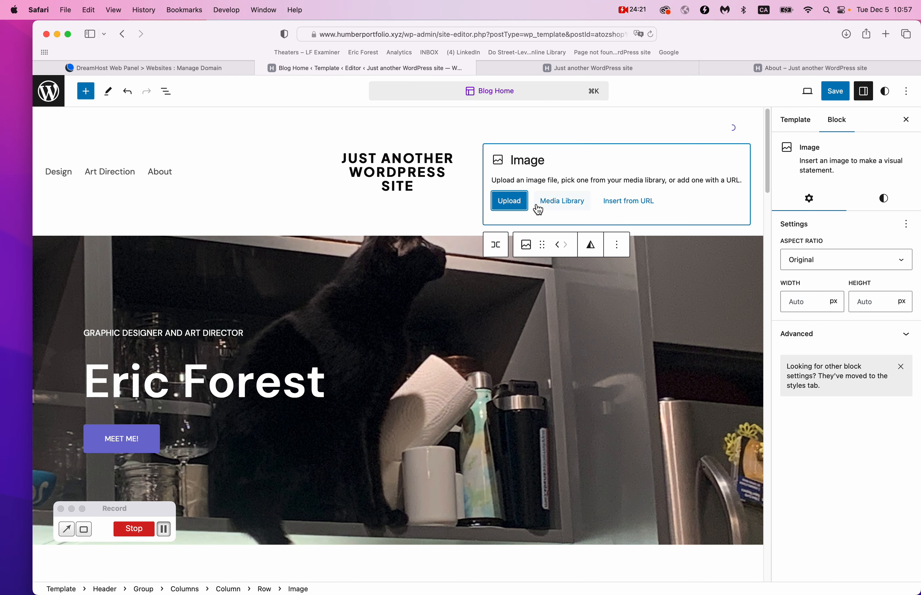
Fill the image block with the cat-with-tie photo and shrink it to 55 px wide.
left_click(562, 201)
left_click(257, 214)
left_click(886, 561)
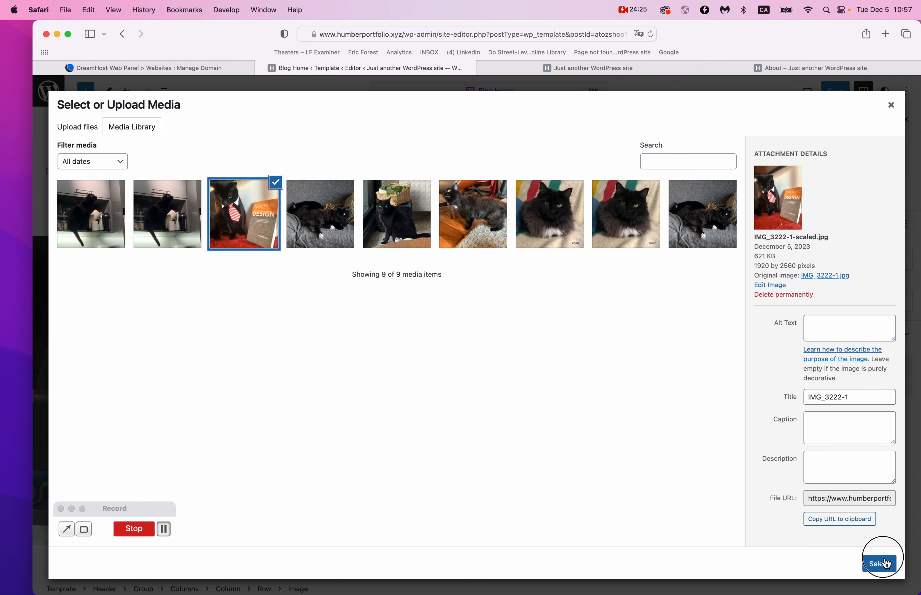
left_click_drag(610, 509, 617, 194)
left_click_drag(734, 164, 721, 155)
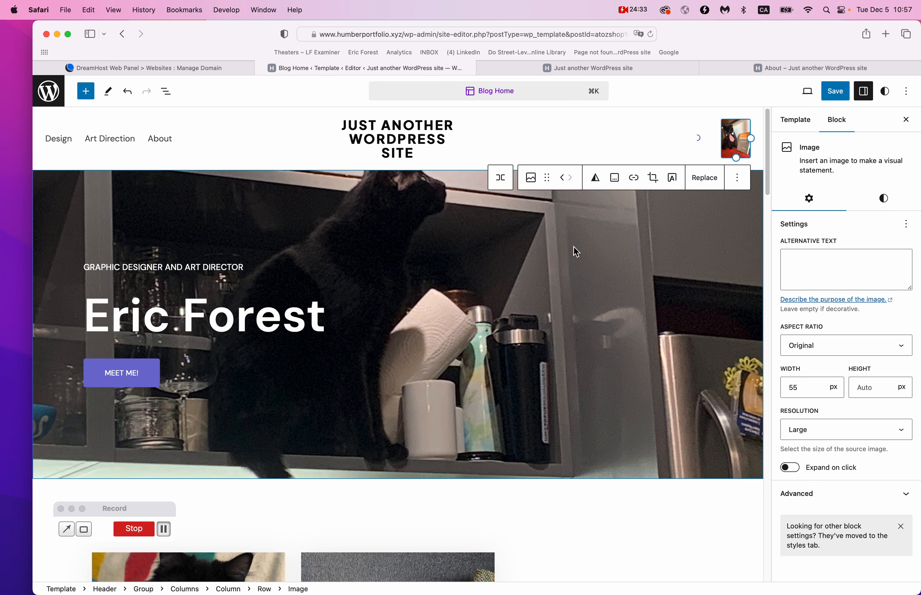
Copy the site's home page address from the browser's address bar.
left_click(800, 70)
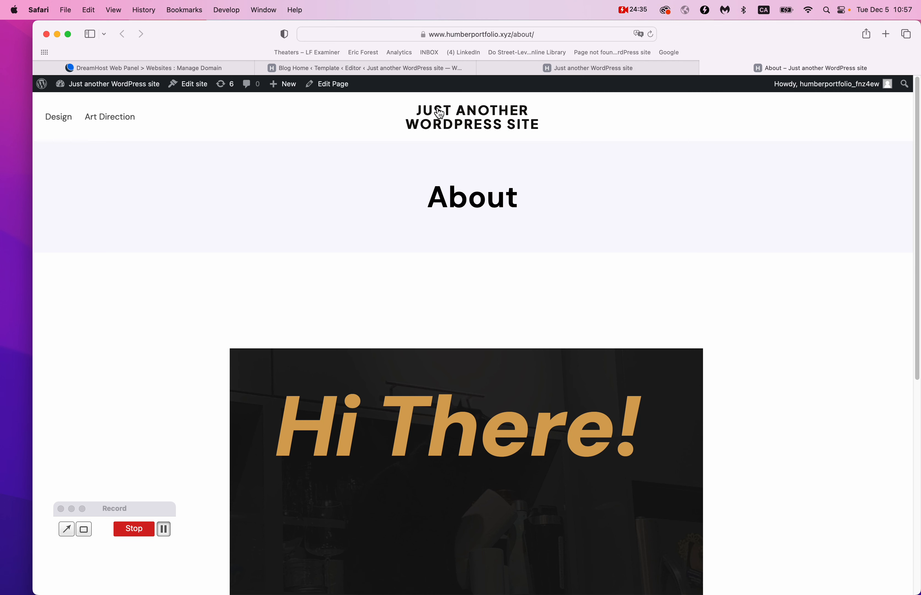
left_click(421, 111)
left_click(581, 33)
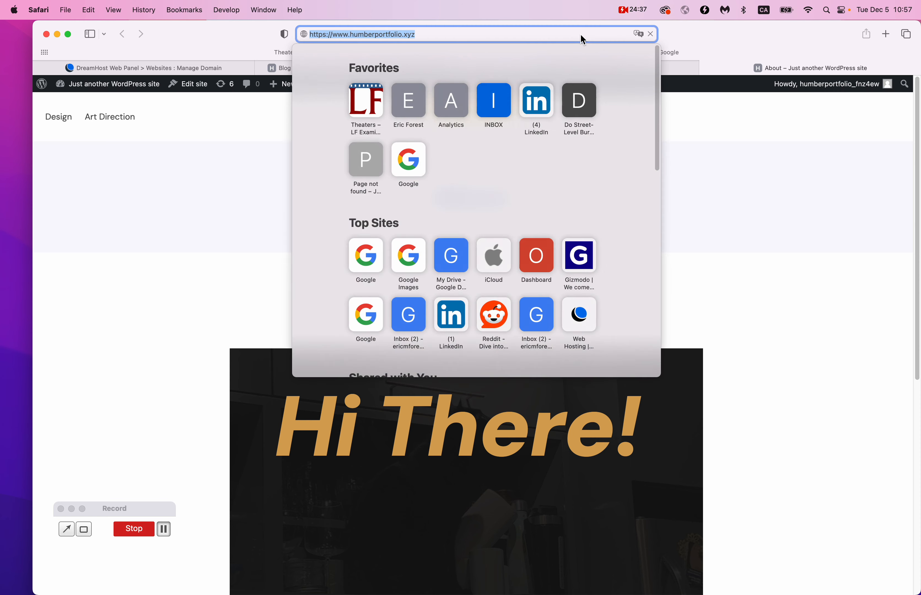
key("super+c")
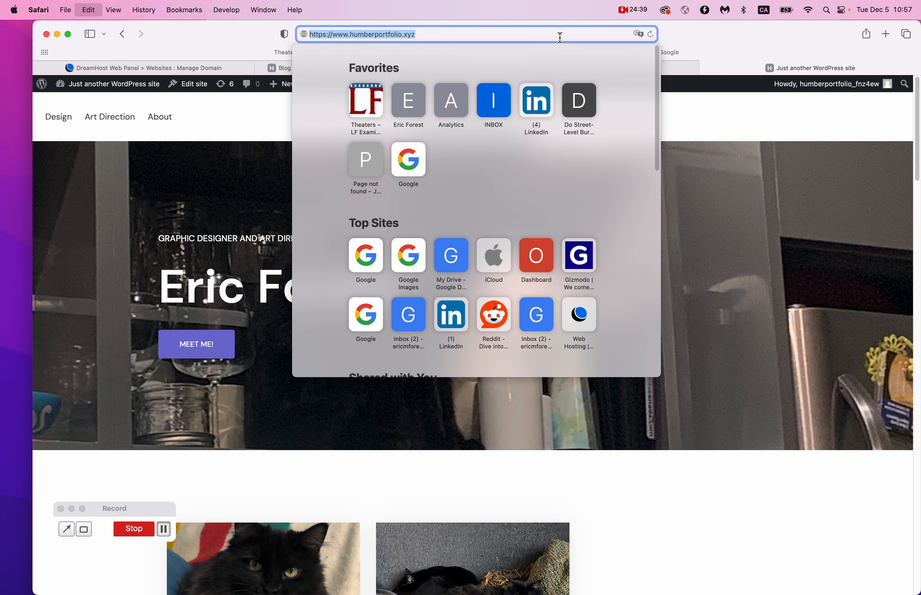
left_click(699, 97)
Link the header cat photo to the copied home page address.
left_click(468, 68)
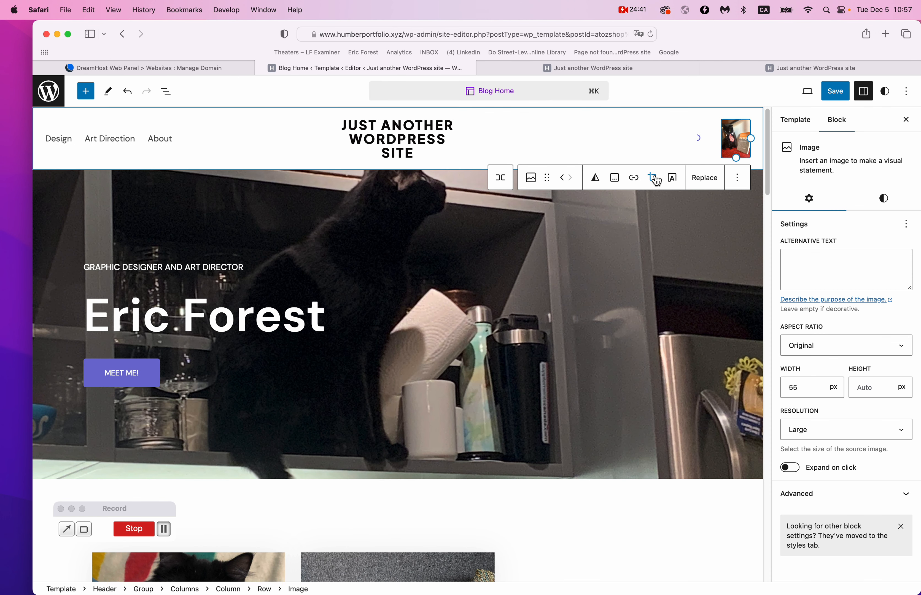
left_click(633, 179)
key("super+v")
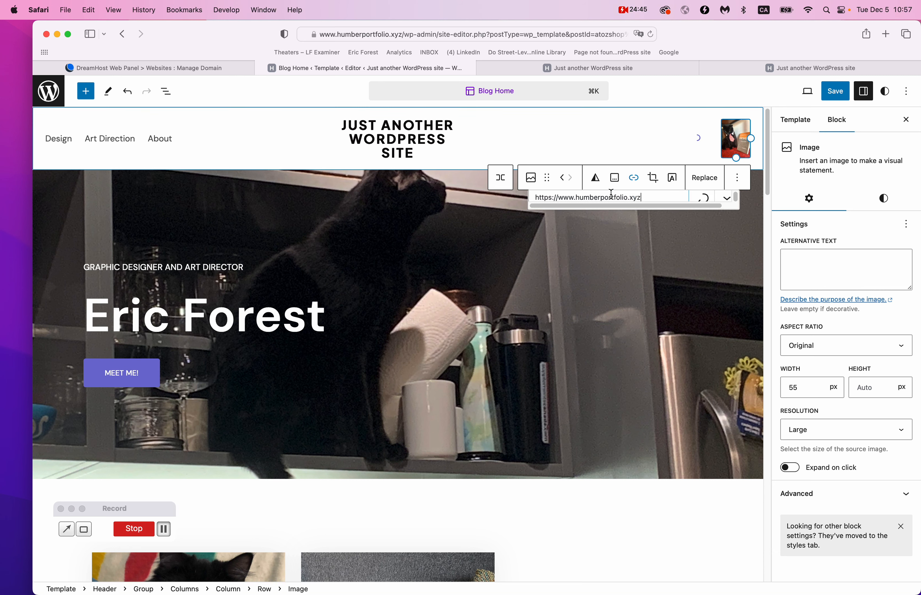
key("Return")
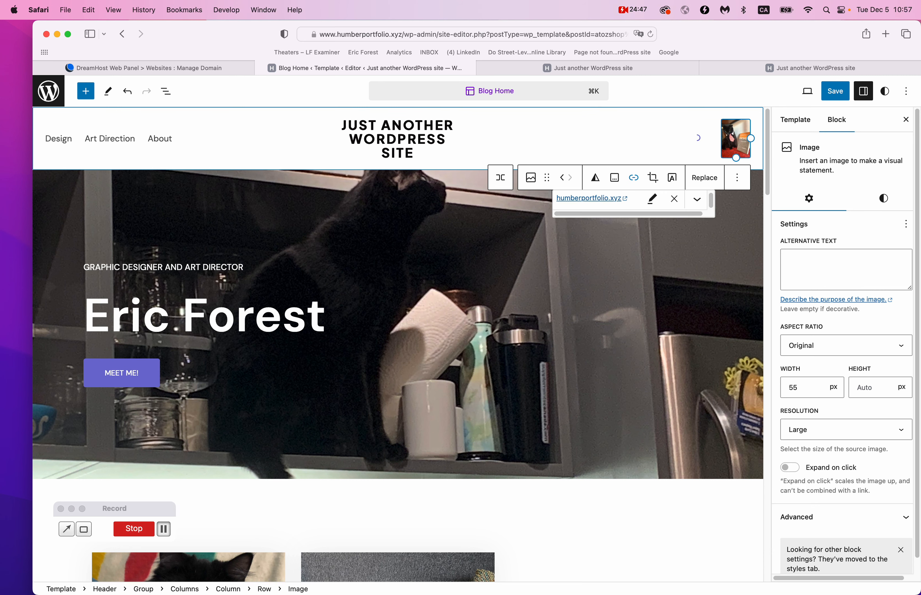
left_click(658, 230)
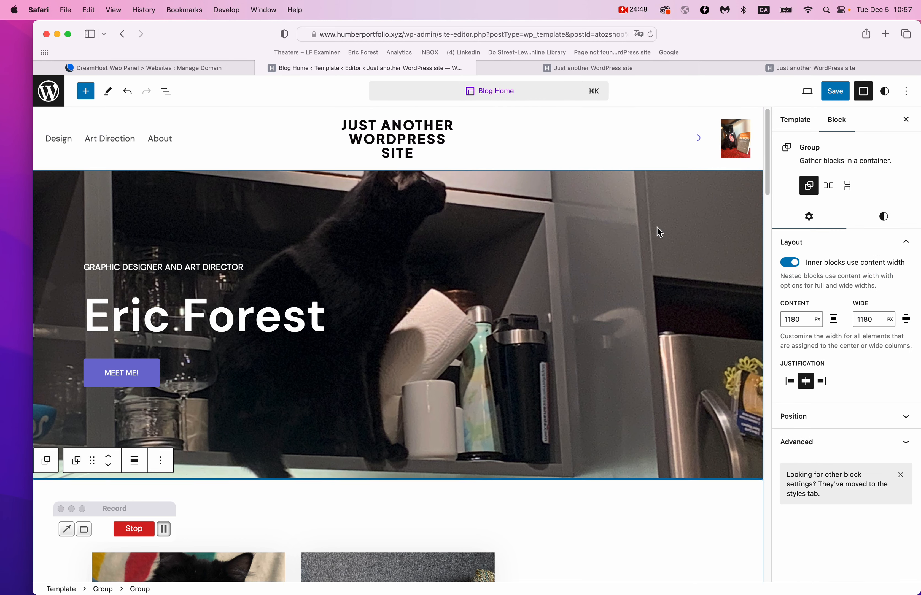
Reload the live home page to check the change.
left_click(648, 70)
scroll(701, 112, "up", 10)
key("super+r")
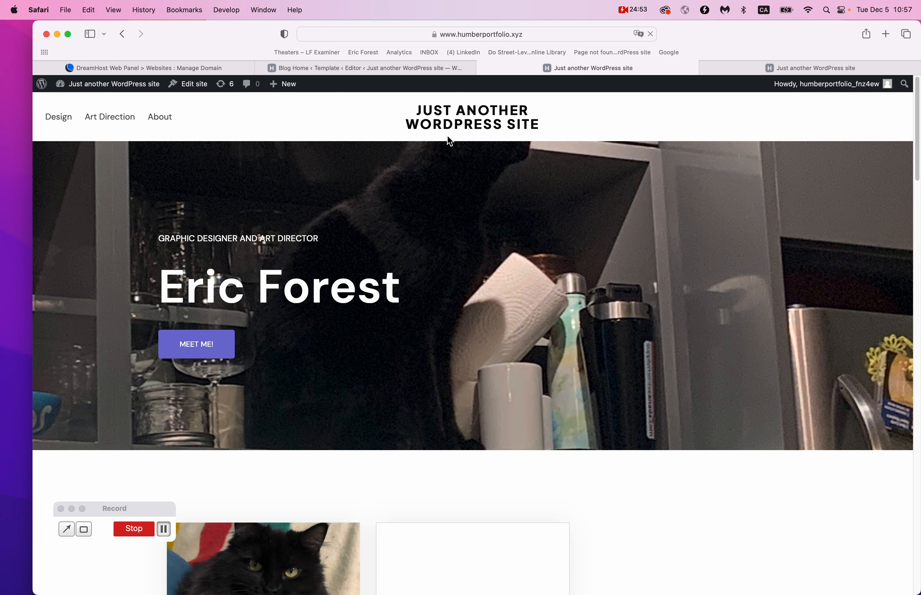
Save the template changes in the site editor.
key("super+r")
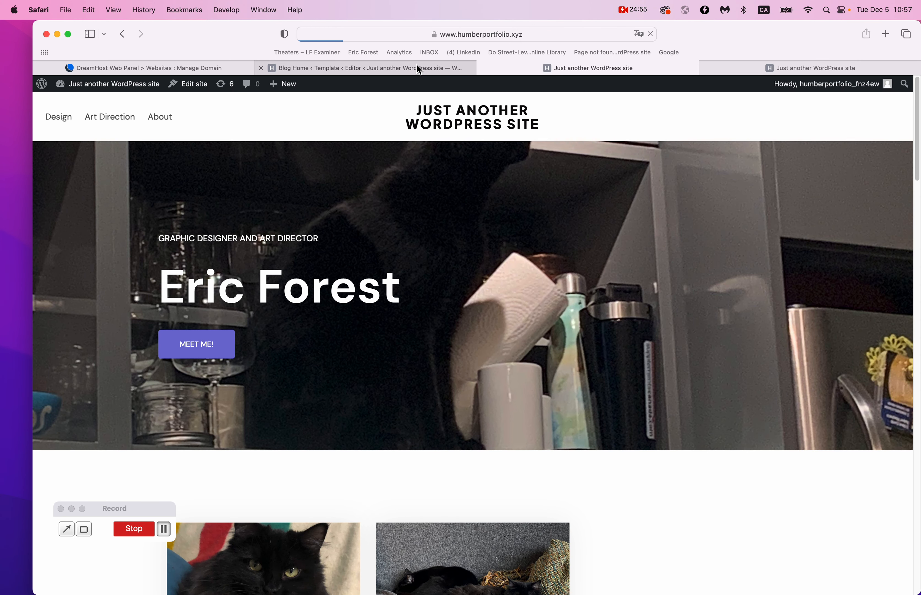
left_click(417, 65)
left_click(837, 97)
left_click(836, 93)
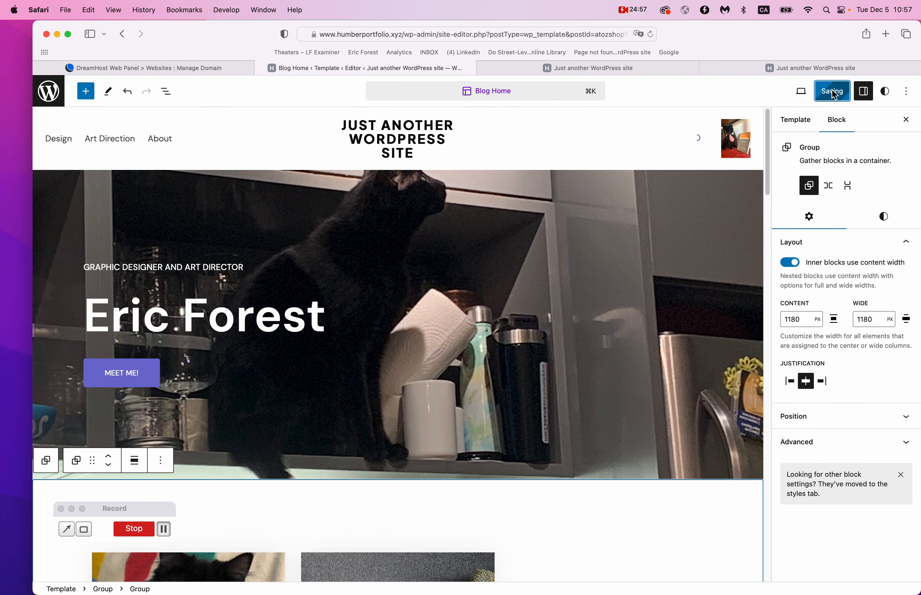
Reload the live site and test that the header image leads back to the home page.
left_click(603, 70)
key("super+r")
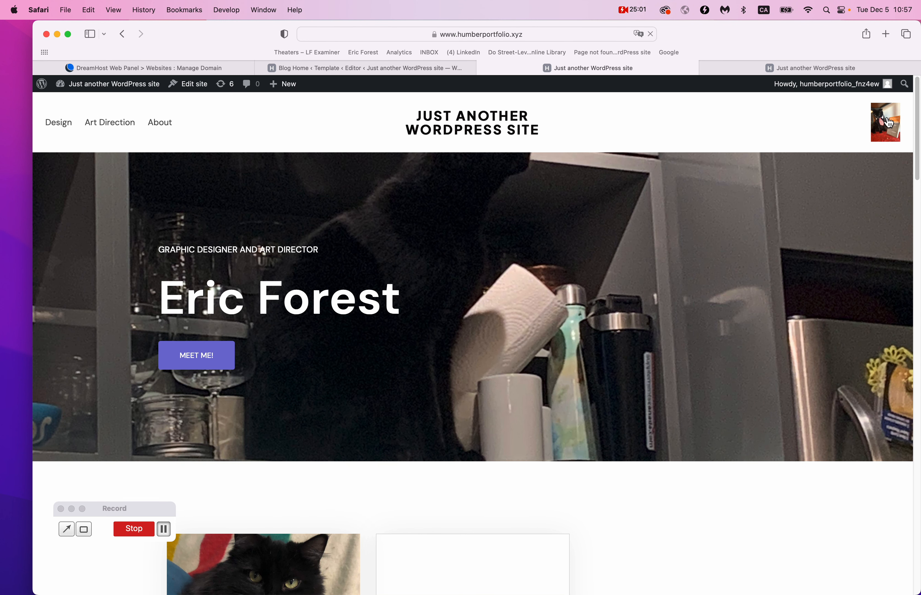
left_click(889, 124)
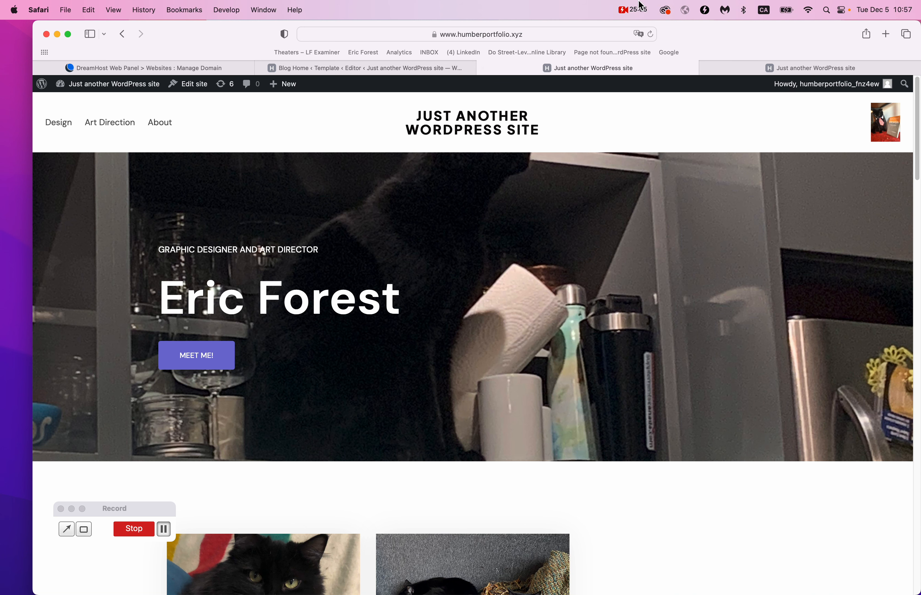
left_click(639, 8)
left_click(629, 42)
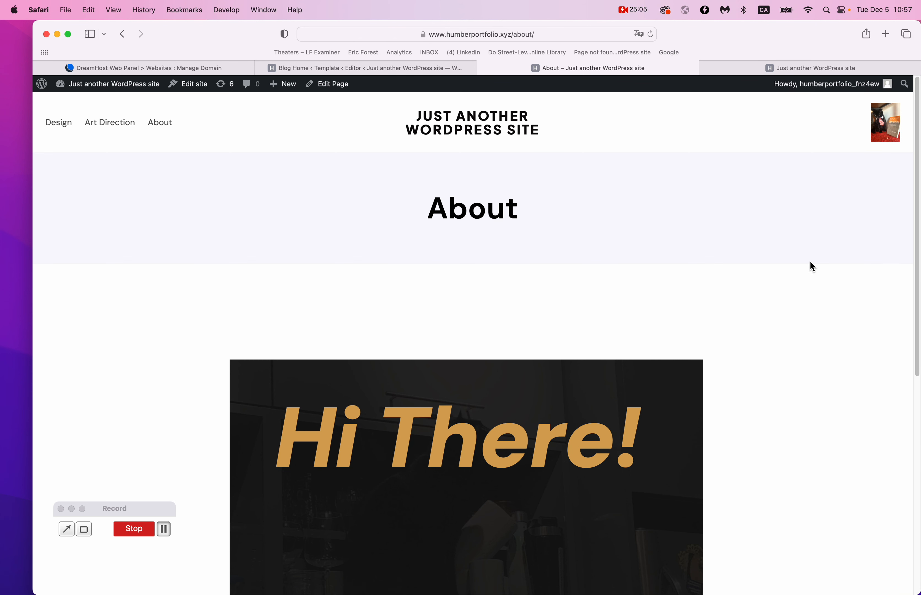
left_click(888, 125)
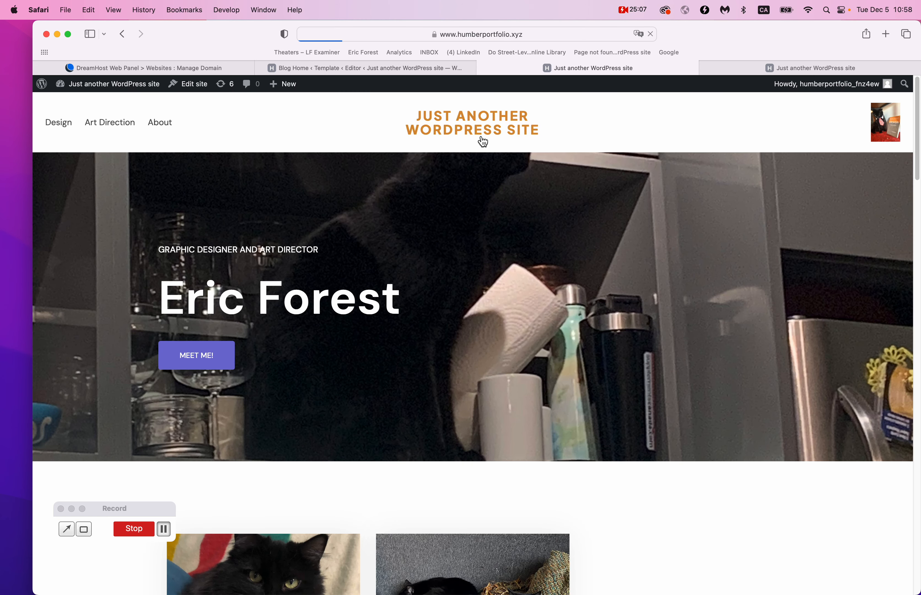
Review the post cards, return to the Blog Home editor and go to Plugins > Installed Plugins.
scroll(481, 140, "down", 10)
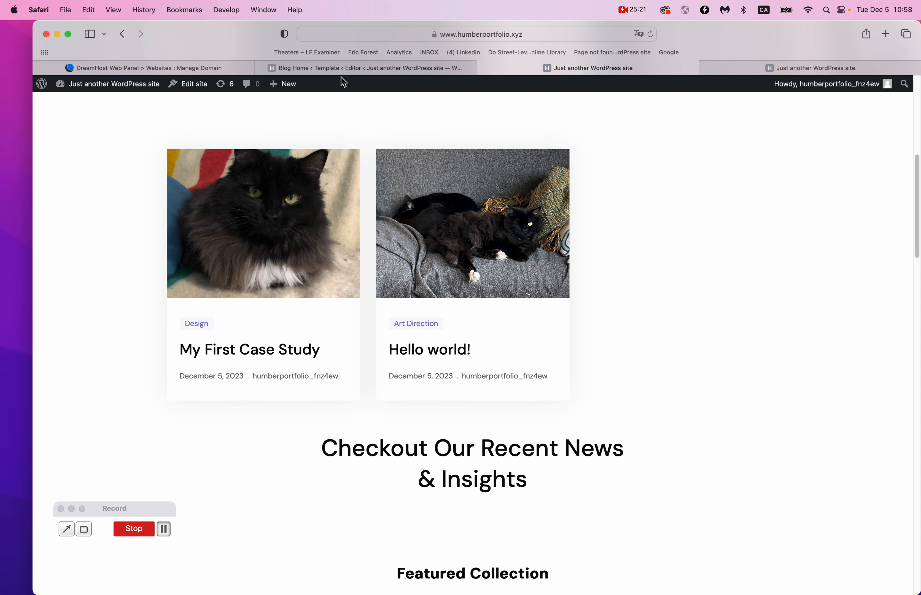
mouse_move(352, 75)
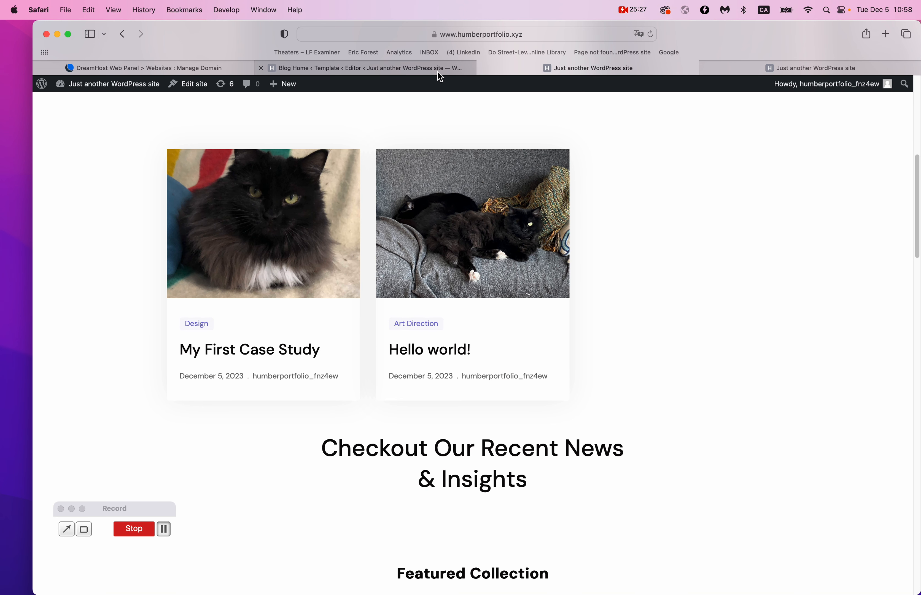
scroll(416, 174, "up", 5)
scroll(420, 166, "down", 5)
left_click(422, 74)
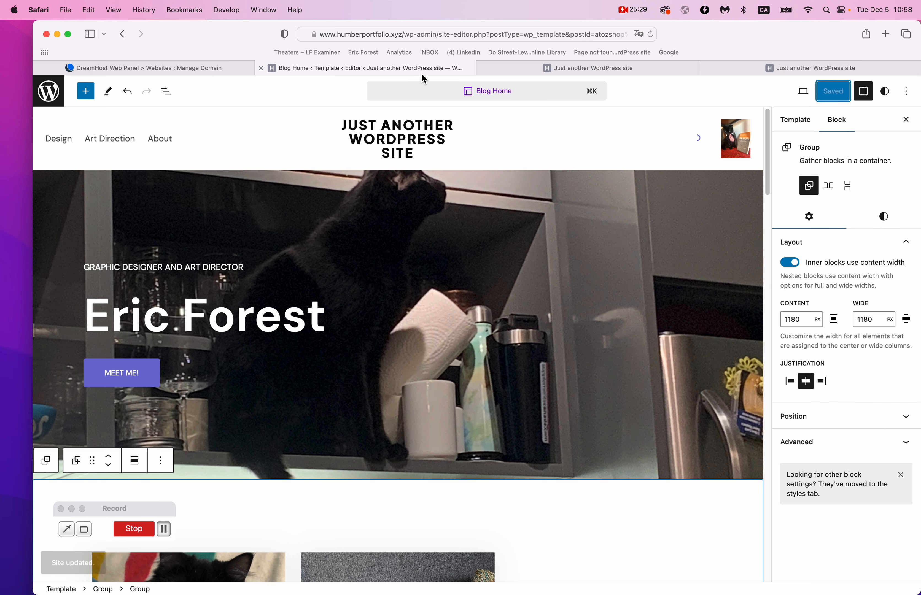
left_click(647, 12)
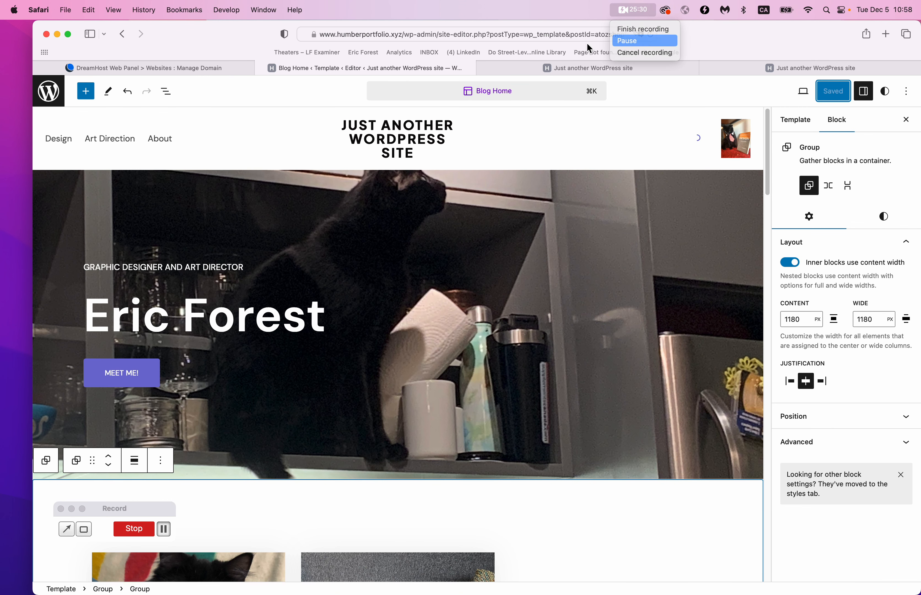
left_click(638, 39)
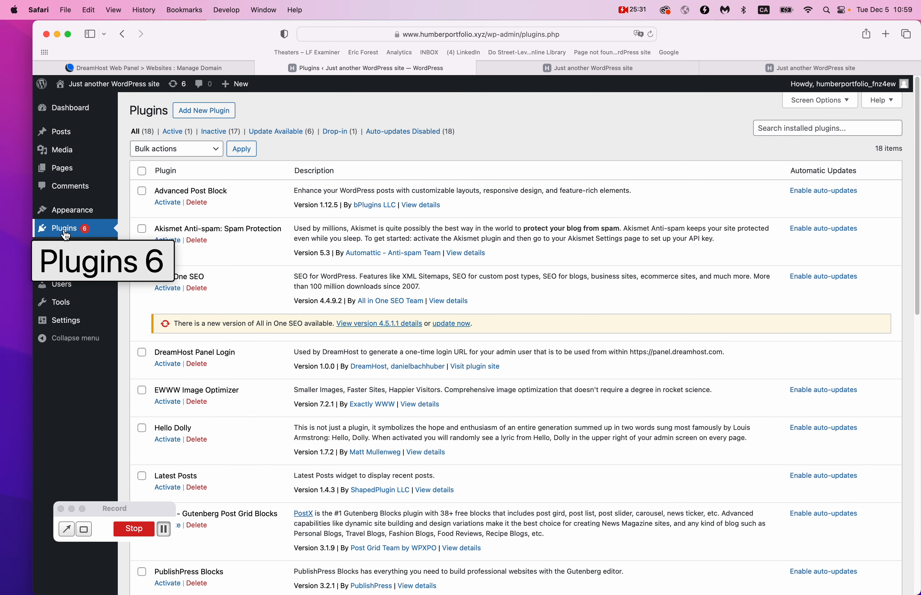
Search the Add New Plugin directory for 'post x'.
left_click(209, 110)
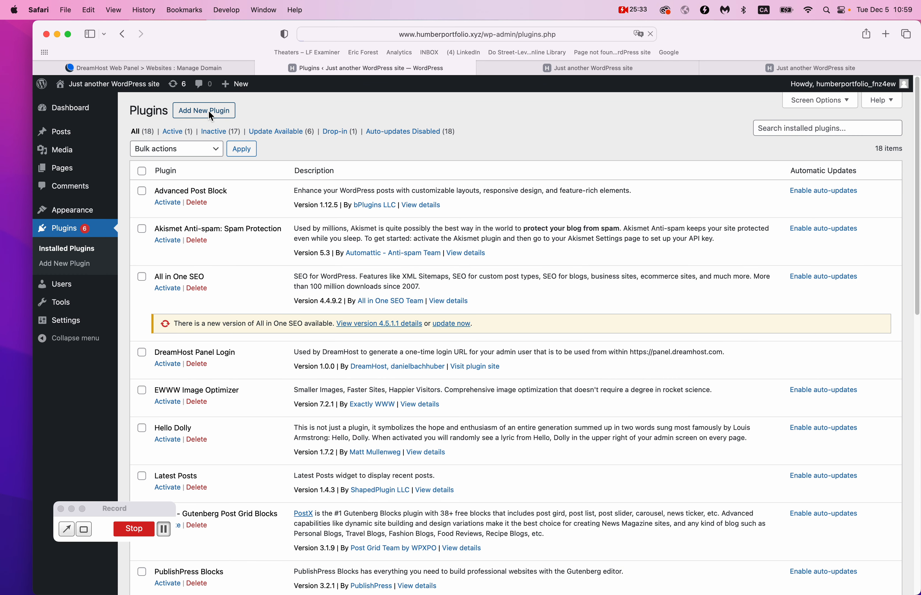
left_click(770, 141)
type("post x")
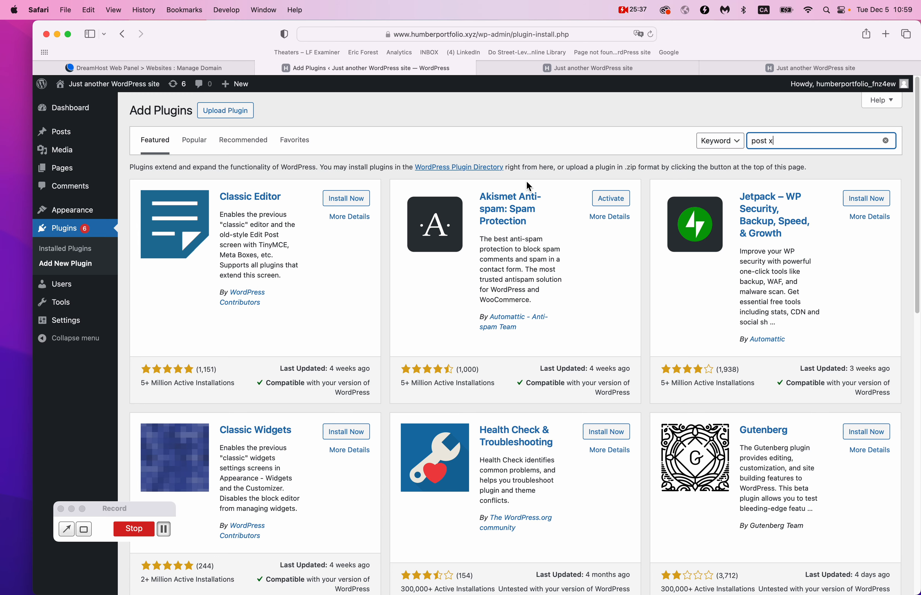
key("Return")
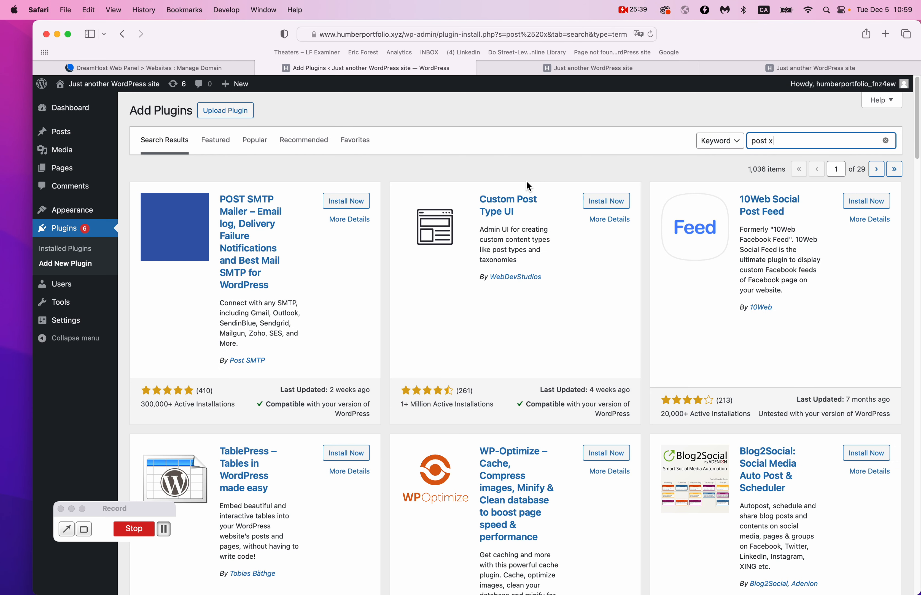
scroll(527, 182, "down", 4)
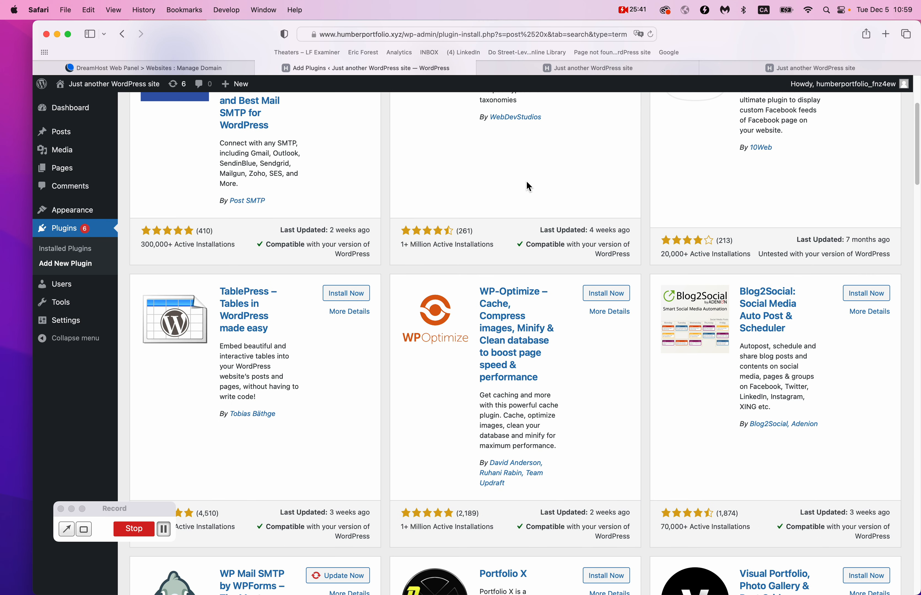
scroll(527, 182, "down", 9)
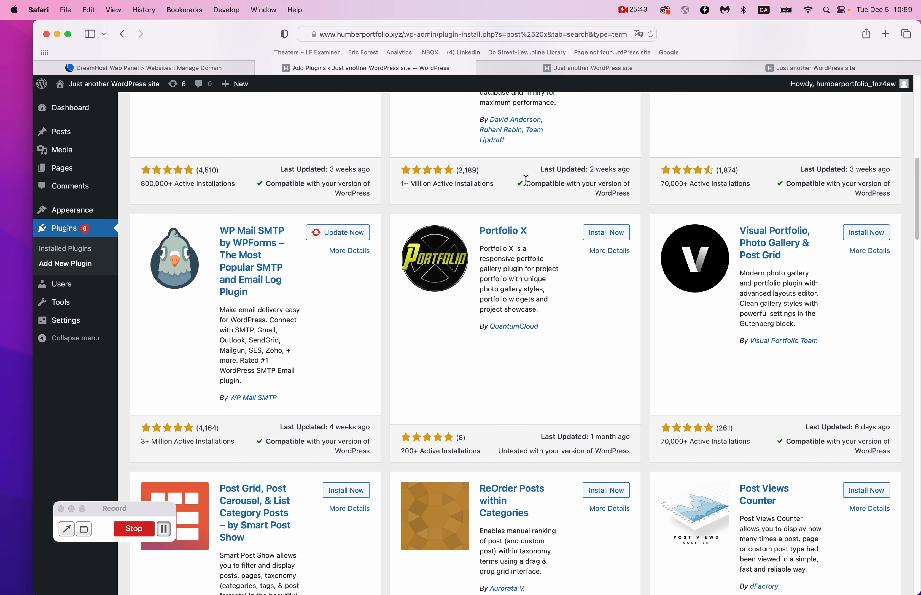
scroll(525, 180, "up", 12)
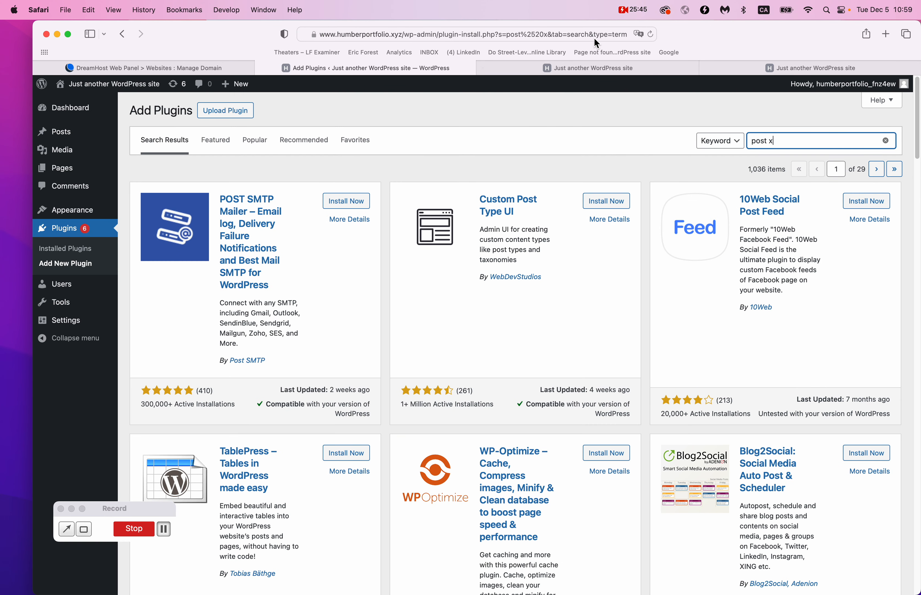
left_click(632, 10)
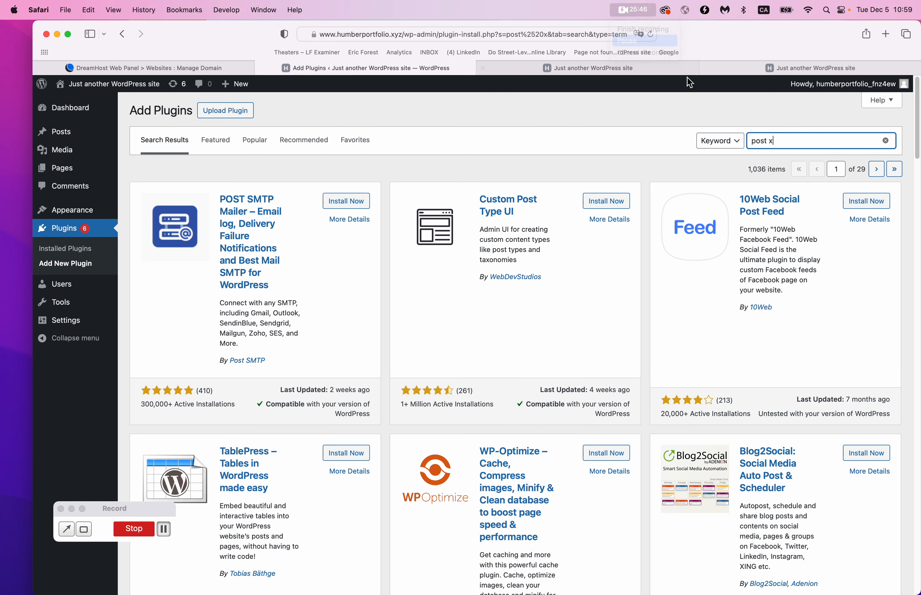
Narrow the search to 'post' and activate Post Grid Gutenberg Blocks and WordPress Blog Plugin – PostX.
left_click(792, 141)
key("BackSpace")
key("BackSpace")
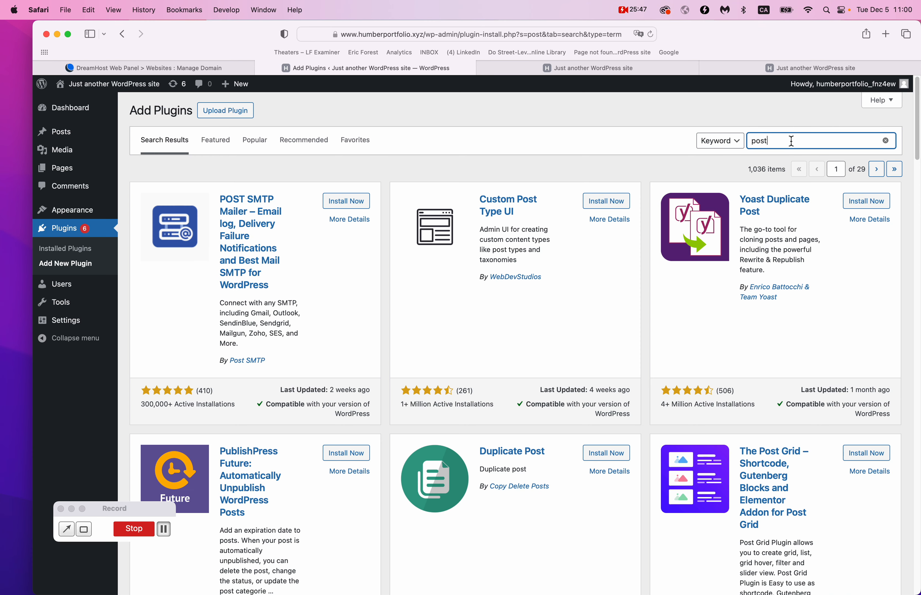
scroll(768, 177, "down", 9)
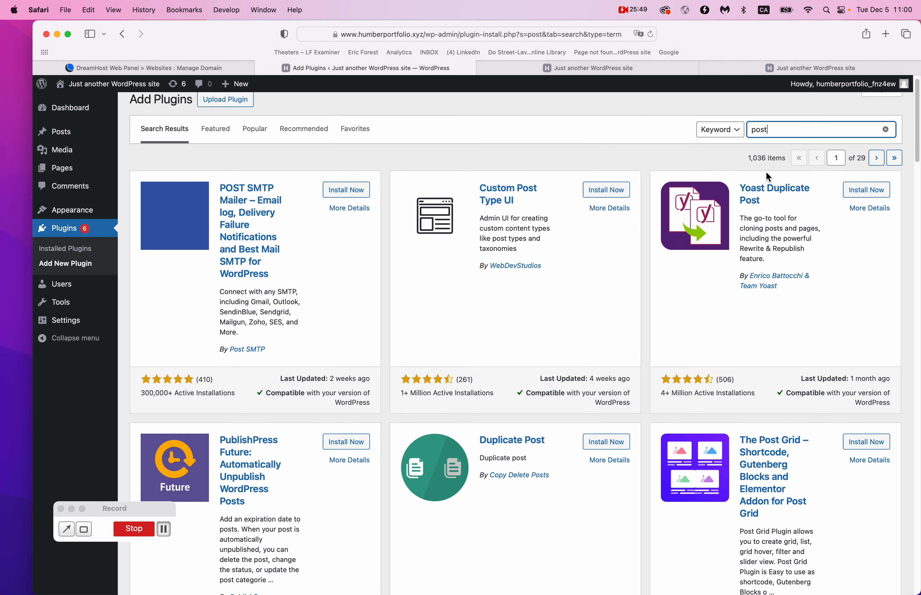
scroll(766, 176, "up", 9)
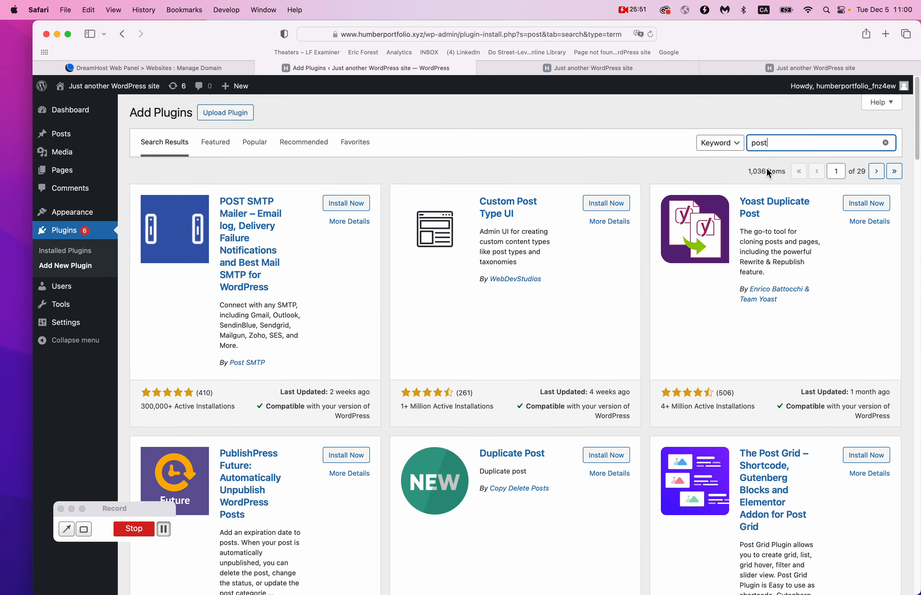
scroll(762, 145, "down", 15)
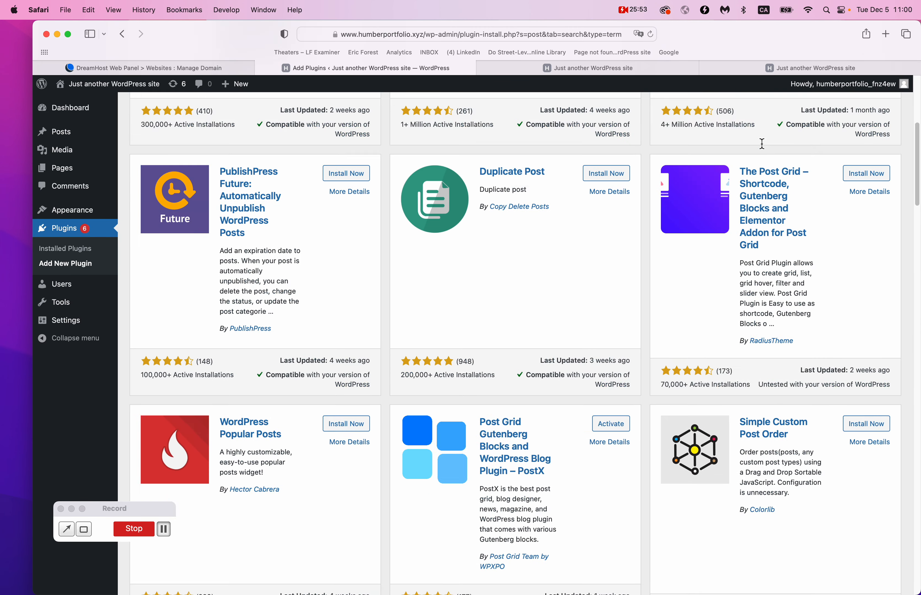
scroll(763, 145, "down", 20)
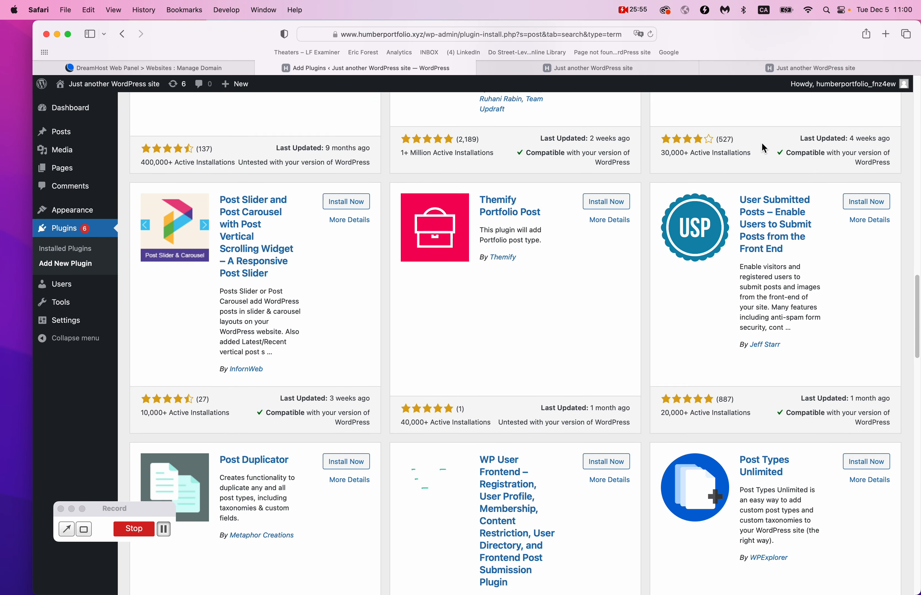
scroll(763, 145, "down", 20)
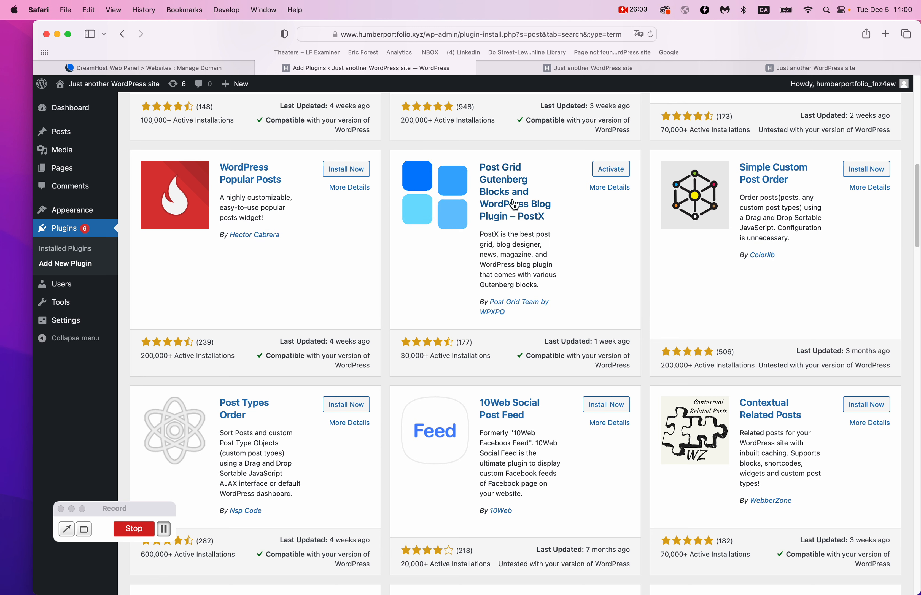
left_click(615, 174)
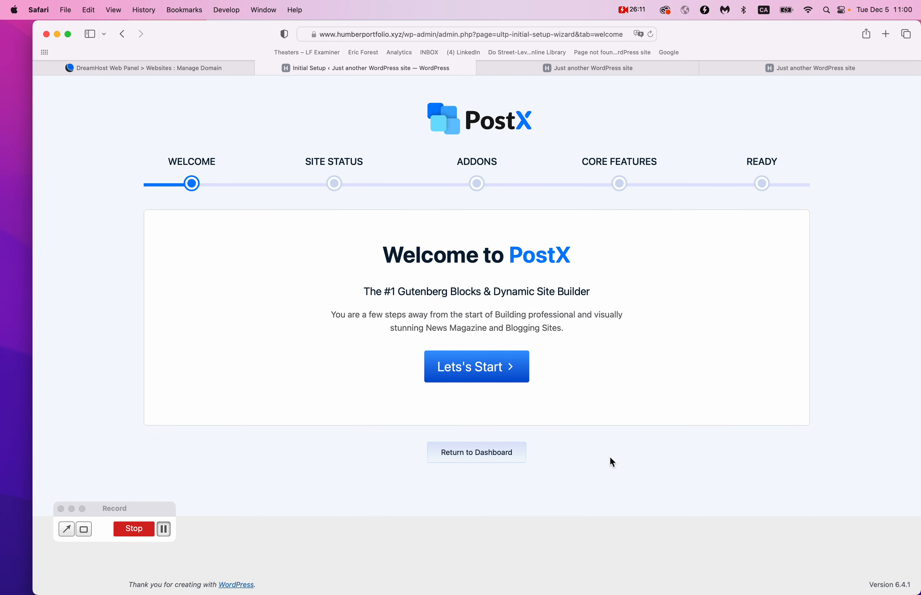
Skip the PostX setup wizard and reload its Getting Started dashboard.
left_click(480, 462)
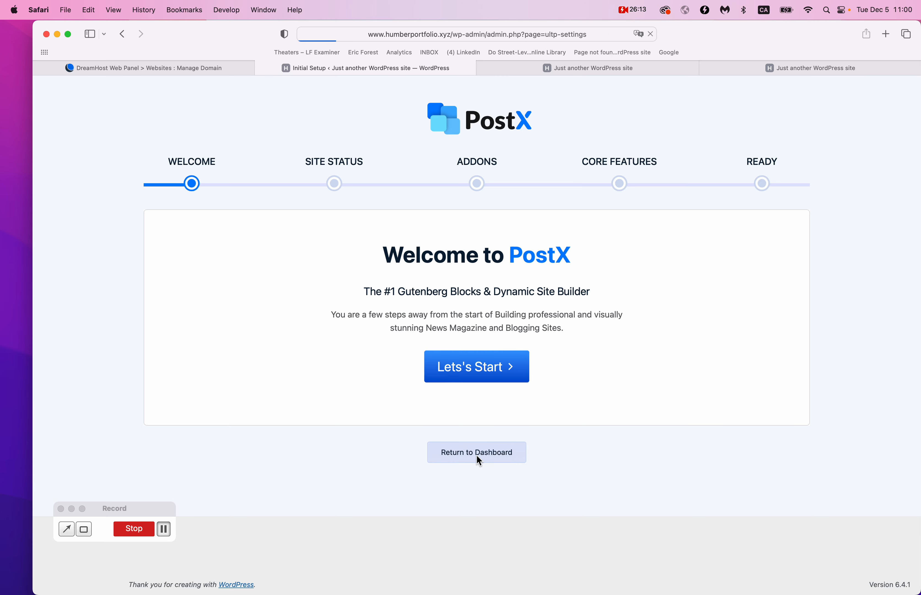
scroll(477, 456, "down", 1)
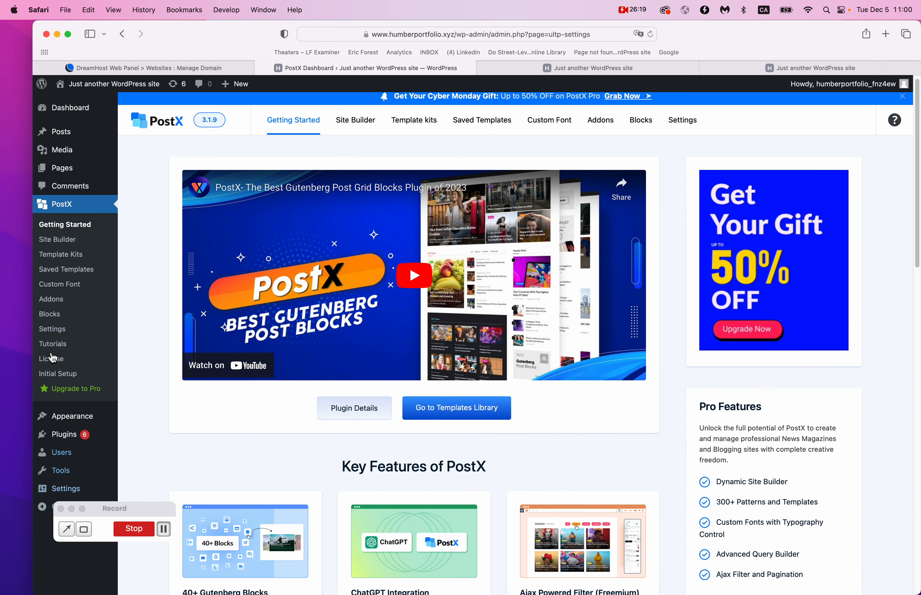
left_click(105, 209)
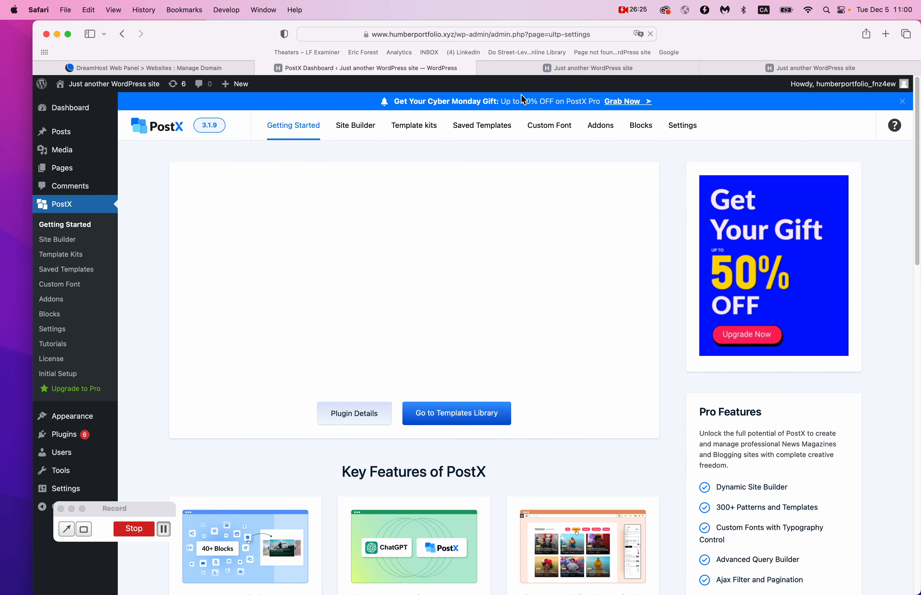
left_click(592, 66)
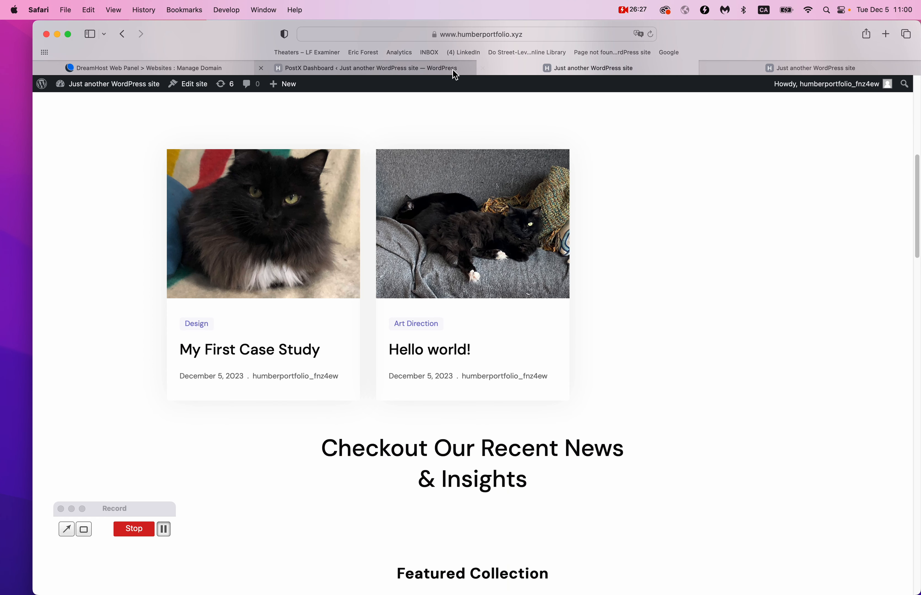
left_click(454, 71)
Open the site editor from Appearance > Editor.
scroll(64, 405, "down", 5)
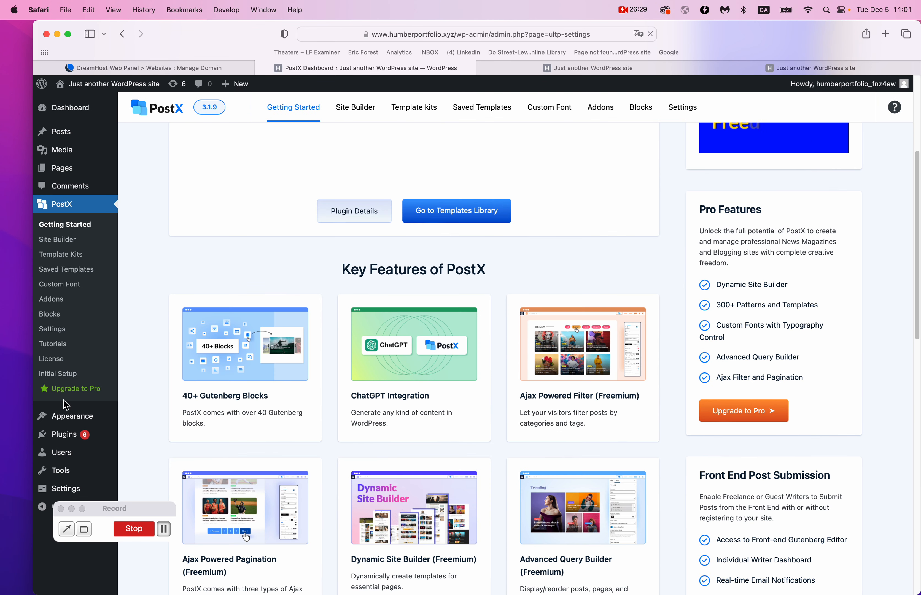
mouse_move(69, 425)
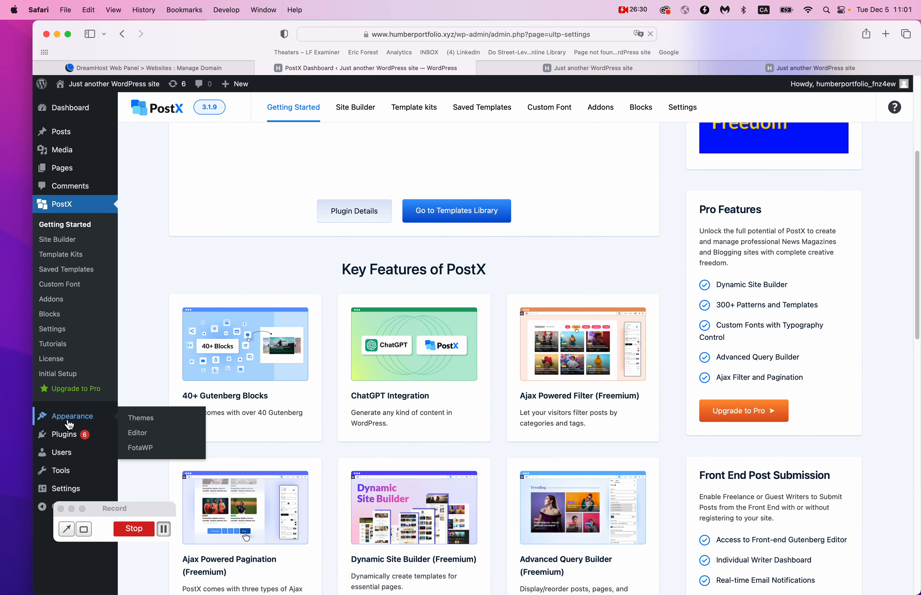
left_click(145, 438)
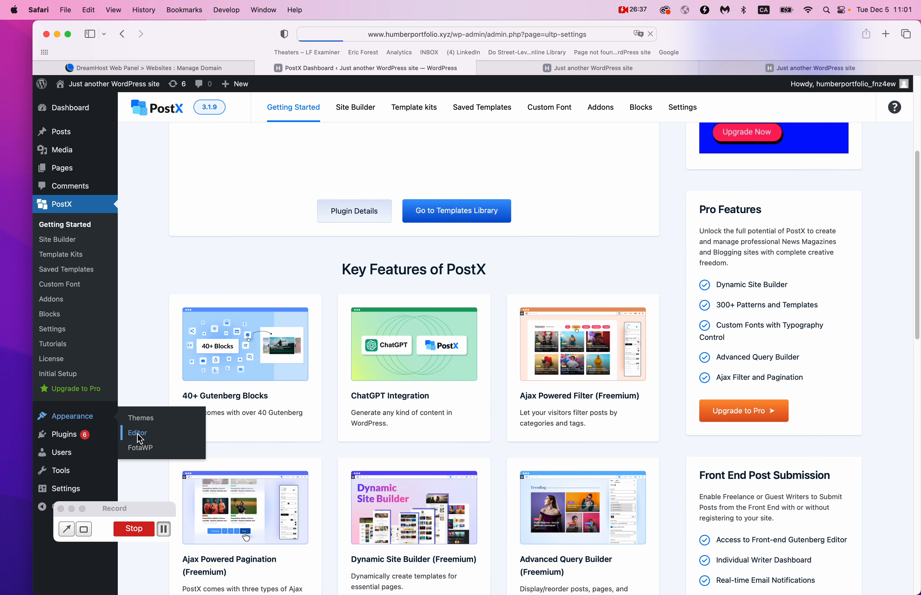
left_click(164, 537)
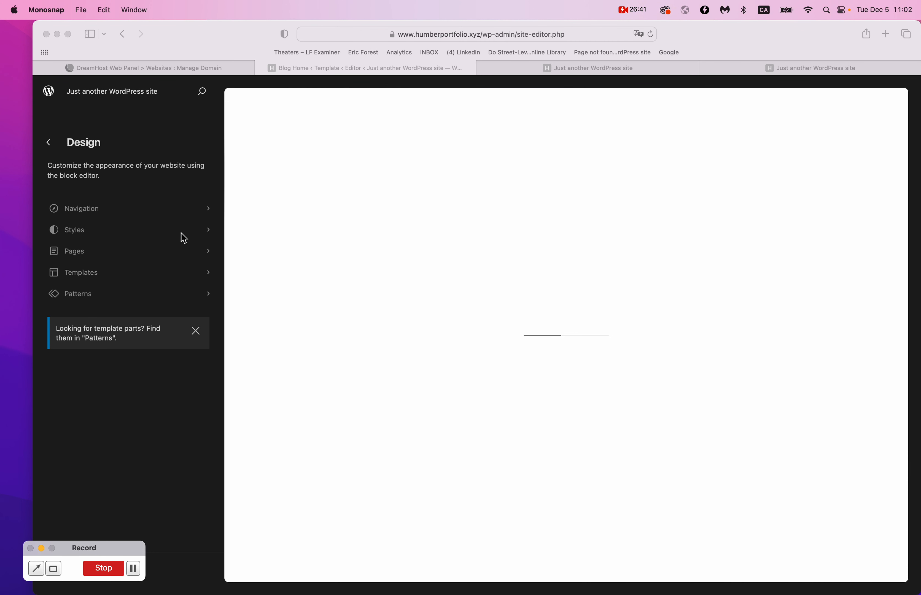
Open the Blog Home template for editing from the site editor's Pages list.
left_click(85, 262)
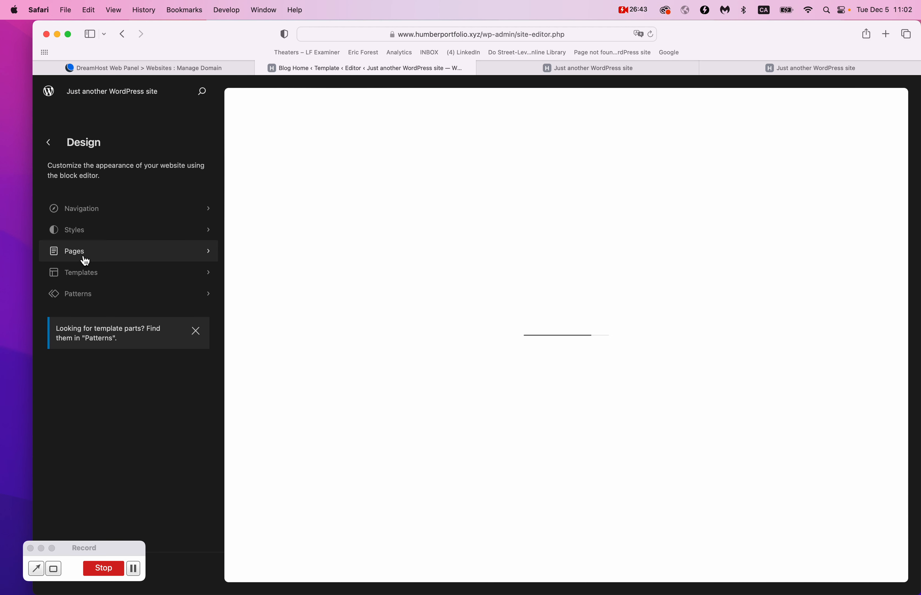
left_click(78, 259)
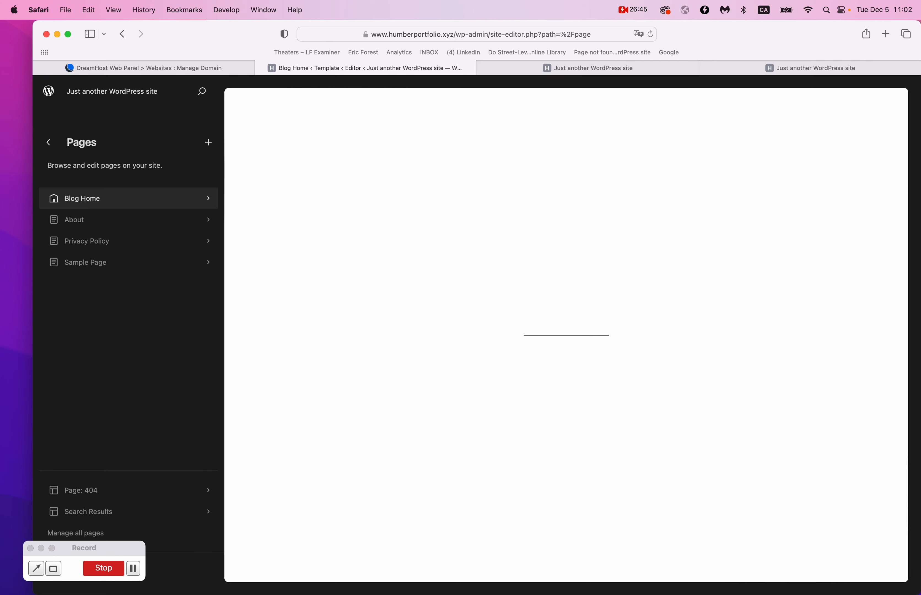
left_click(85, 199)
left_click(203, 146)
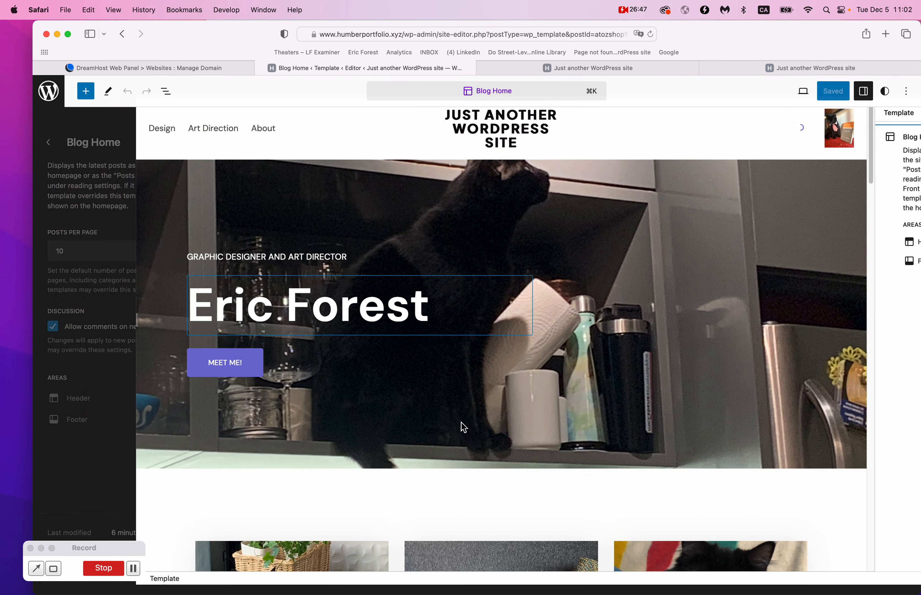
Adjust the case-study Post Template's Columns slider, leaving the cards in three columns.
scroll(528, 489, "down", 10)
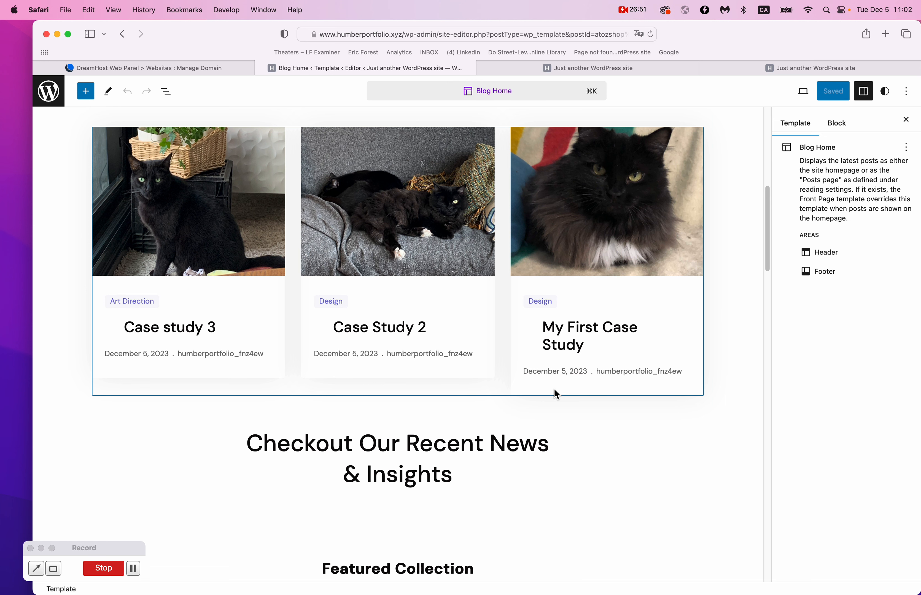
left_click(487, 388)
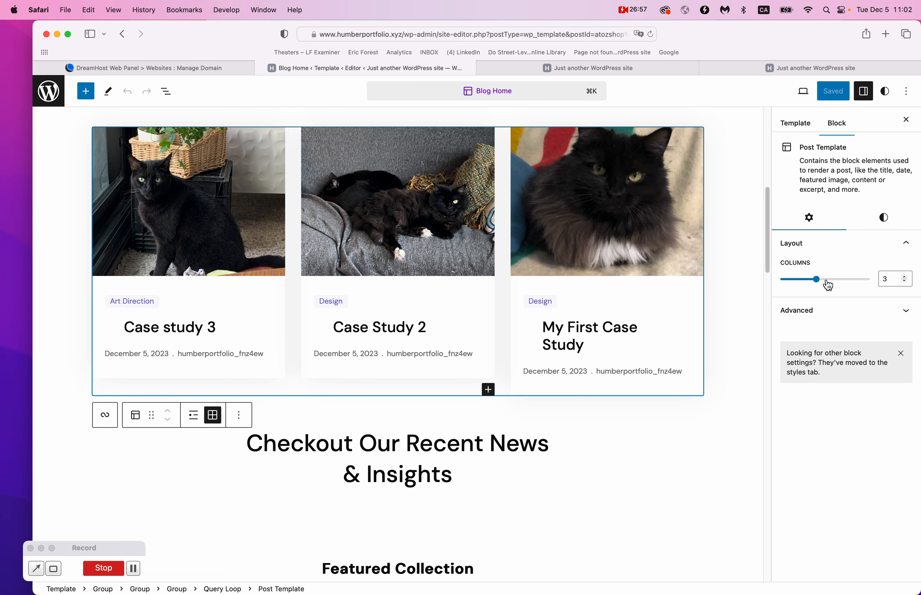
mouse_move(830, 286)
left_mouse_down()
mouse_move(816, 285)
mouse_move(841, 285)
mouse_move(818, 284)
left_mouse_up()
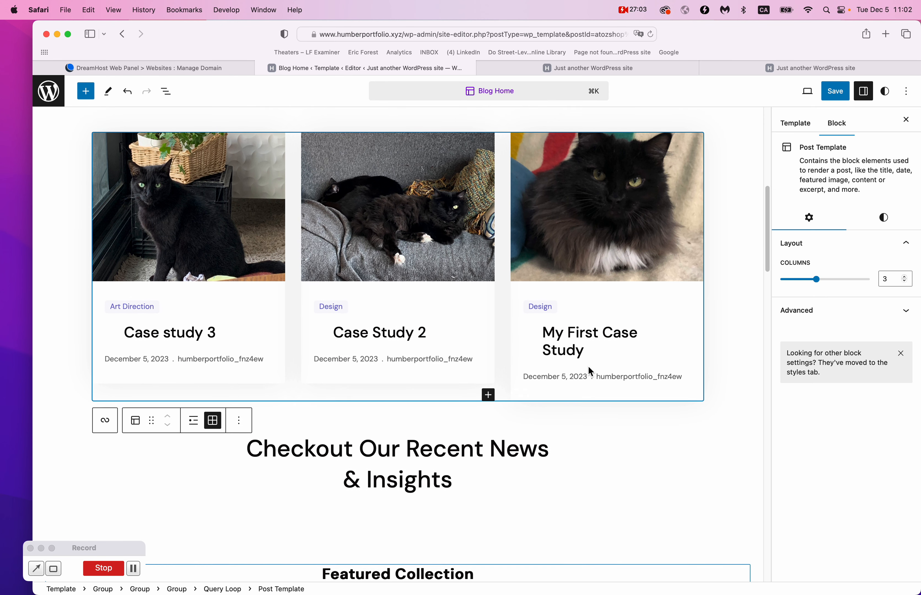
left_click(693, 484)
left_click(740, 516)
scroll(755, 514, "down", 3)
scroll(760, 488, "up", 7)
scroll(759, 488, "down", 6)
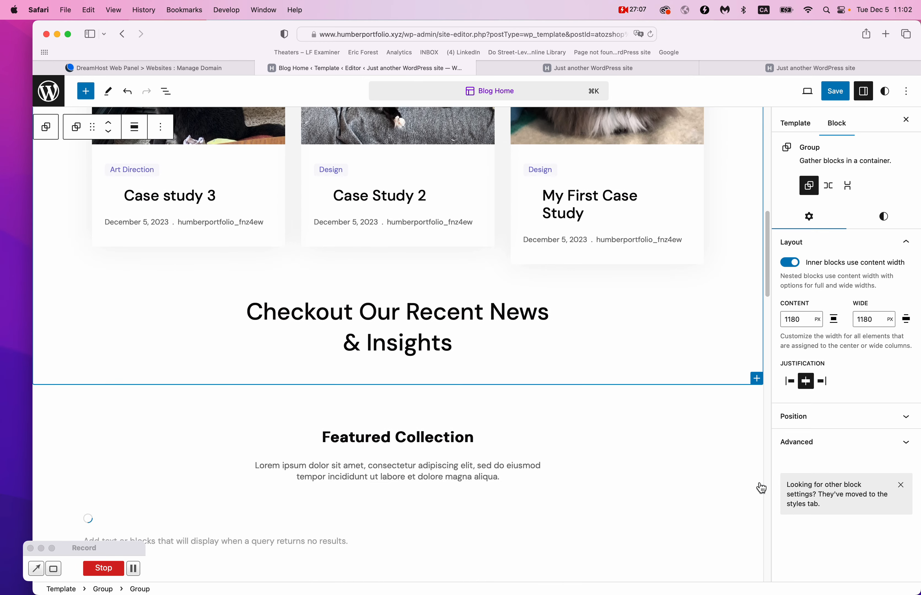
scroll(760, 487, "up", 5)
scroll(759, 487, "down", 4)
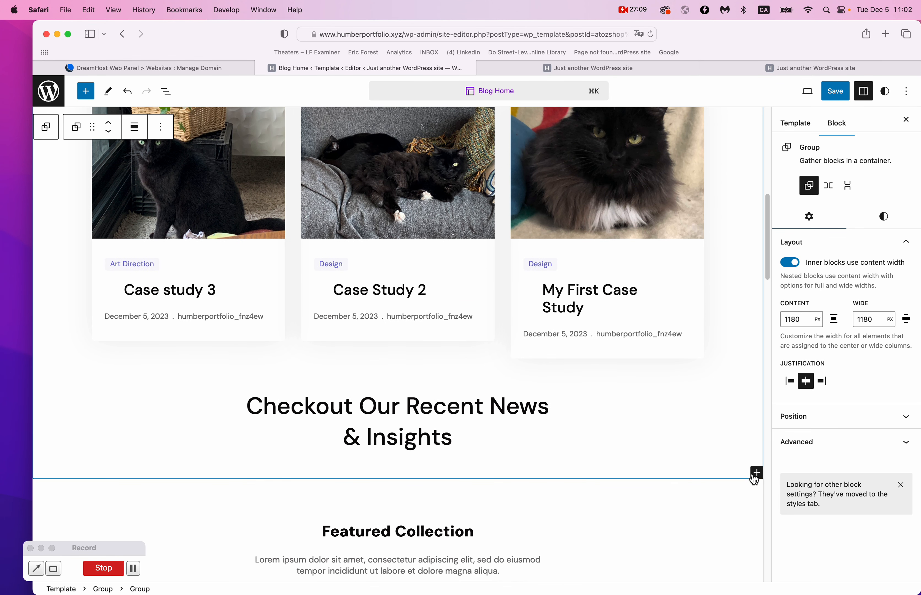
scroll(135, 162, "up", 10)
scroll(222, 140, "down", 5)
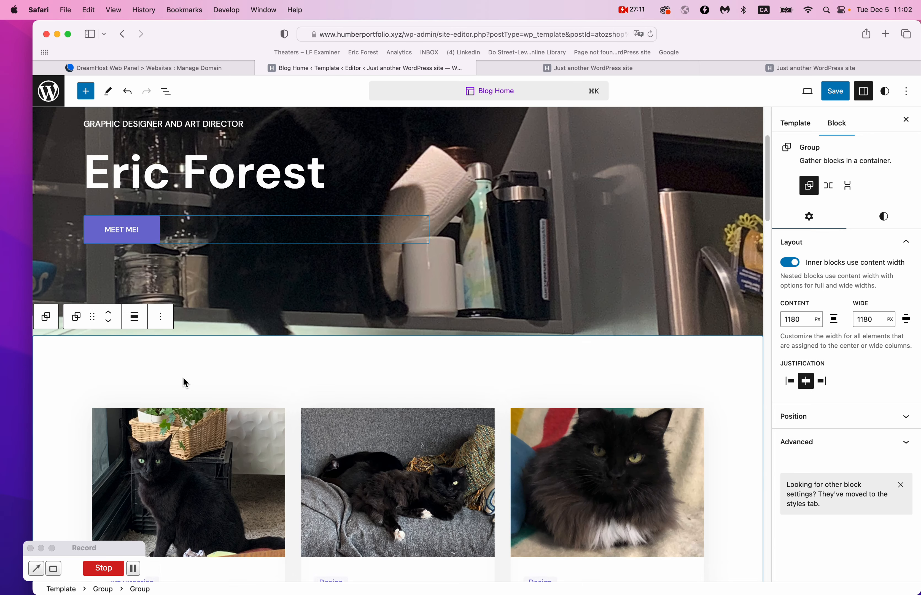
scroll(183, 383, "up", 1)
left_click(298, 267)
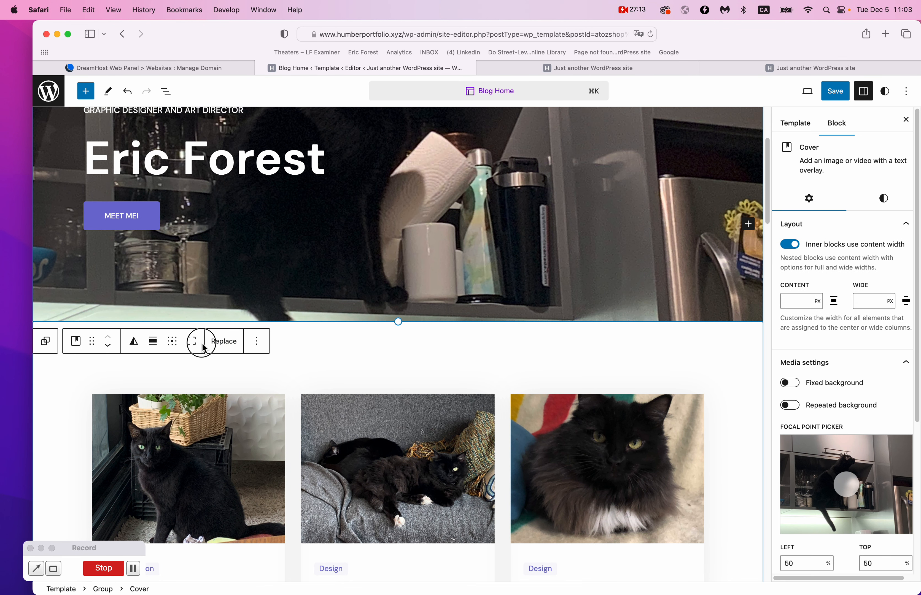
left_click(396, 364)
Insert an empty block before the case-study group using its Options menu's Add before.
scroll(291, 344, "down", 1)
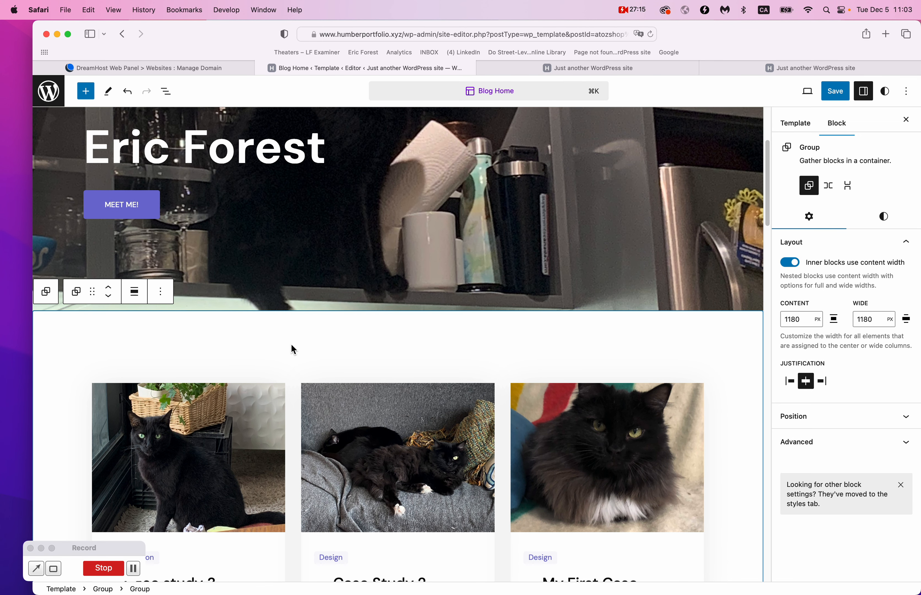
scroll(292, 344, "up", 5)
scroll(292, 344, "up", 1)
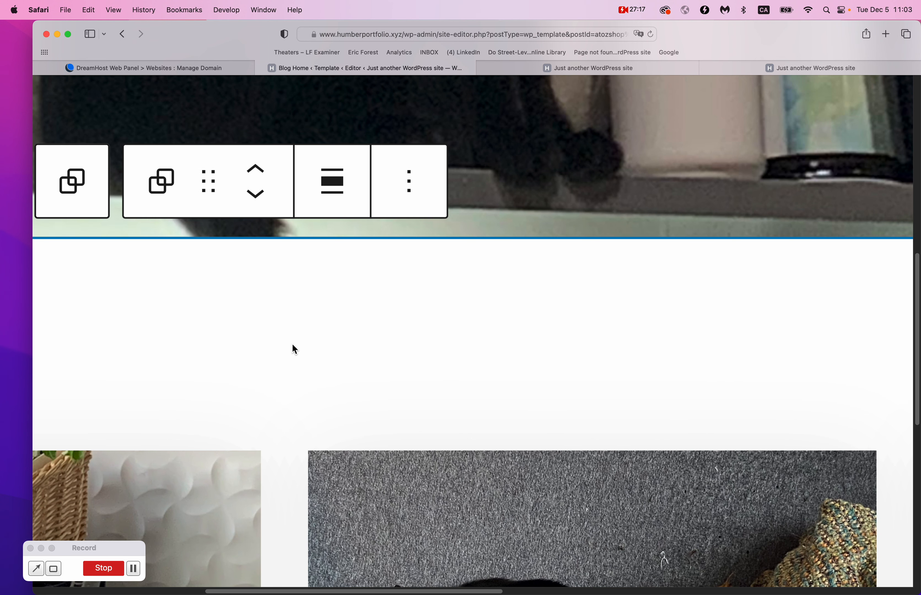
scroll(573, 298, "down", 5)
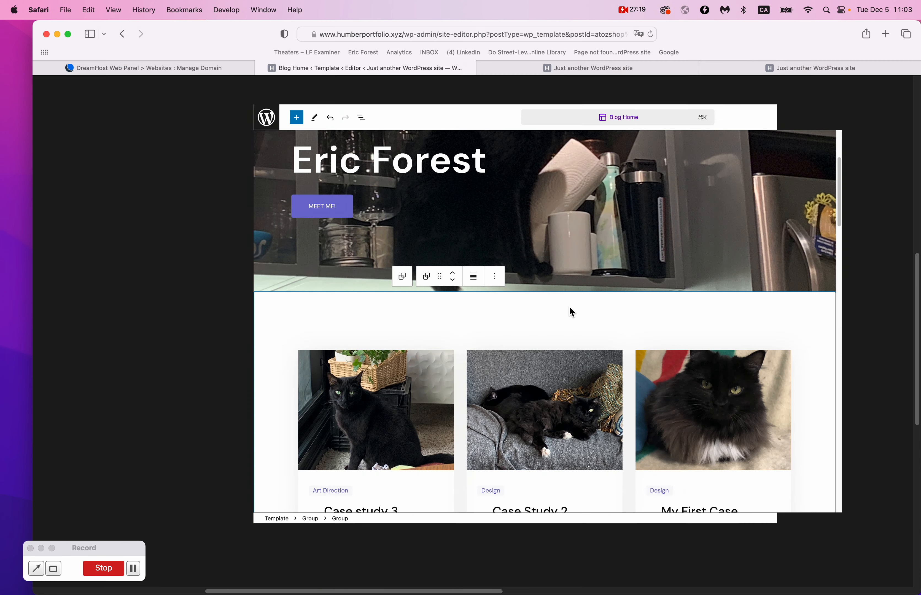
left_click(376, 427)
left_click(208, 352)
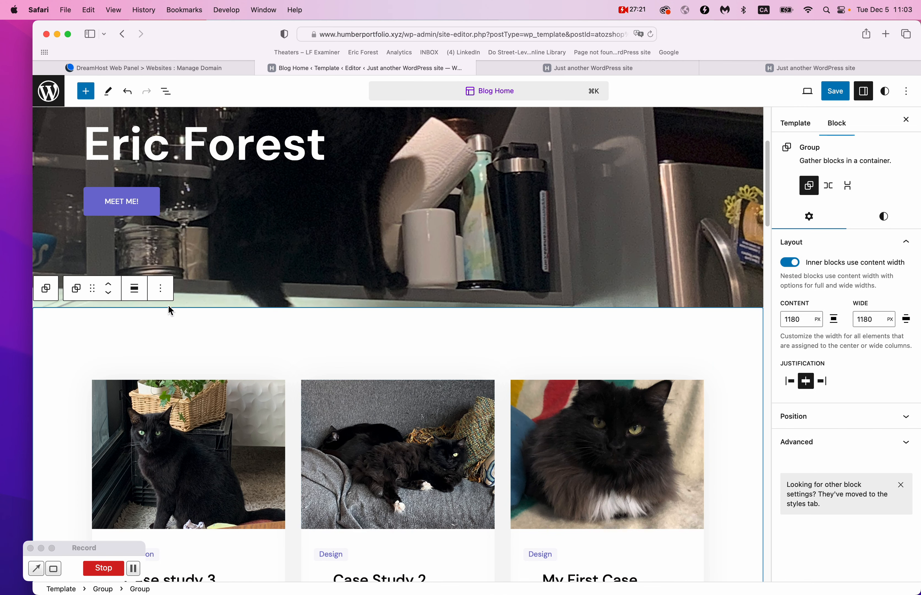
left_click(160, 289)
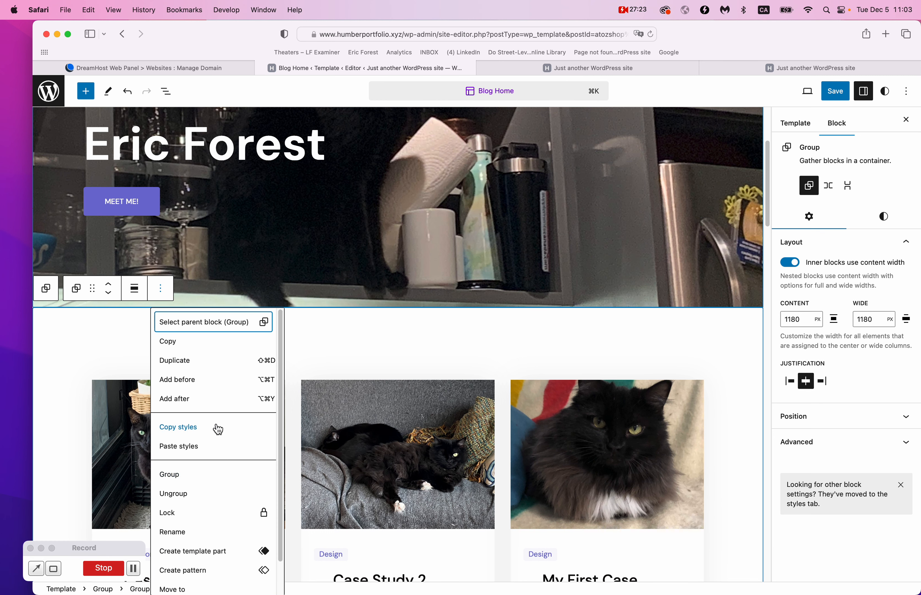
left_click(176, 381)
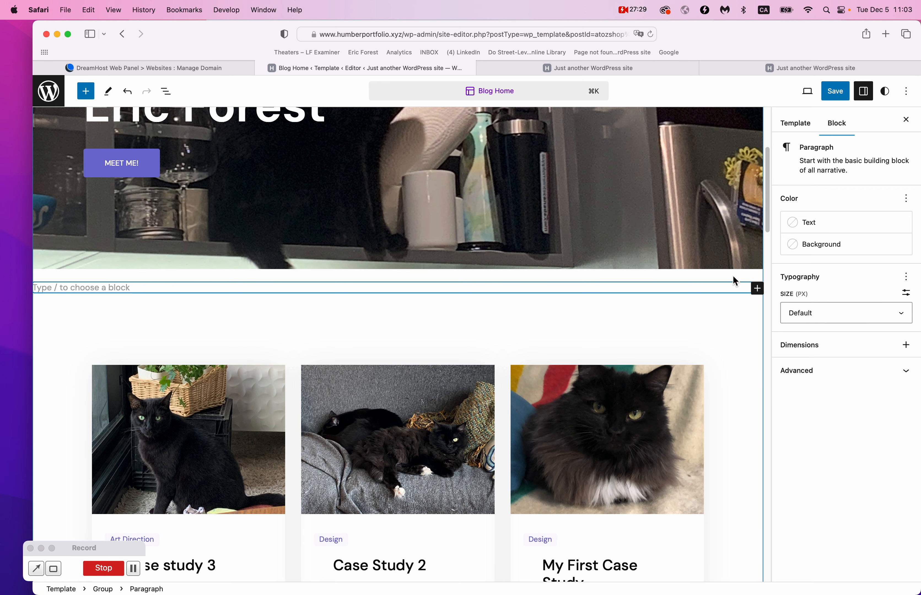
Fill the empty block with a PostX Post Grid #2 block found by searching 'post'.
left_click(758, 290)
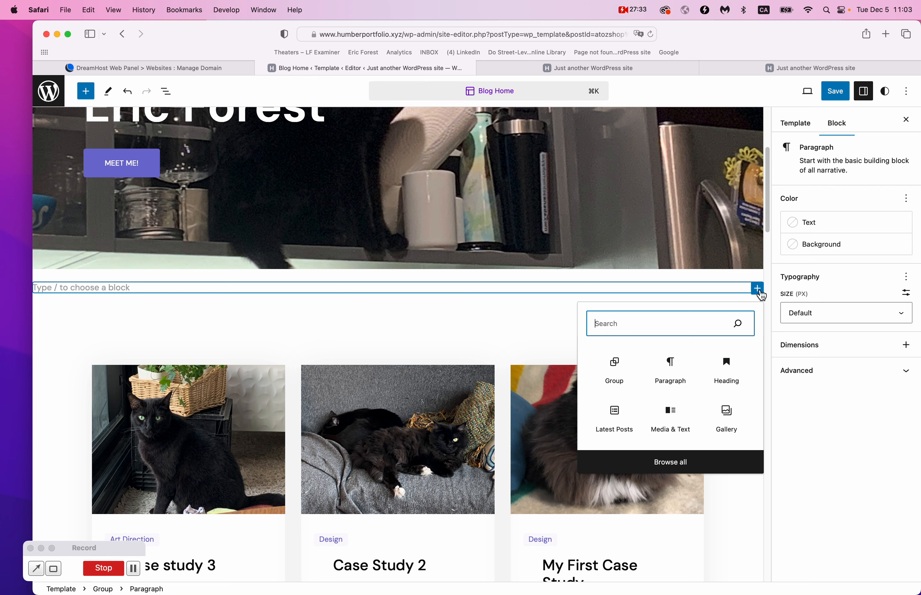
type("post")
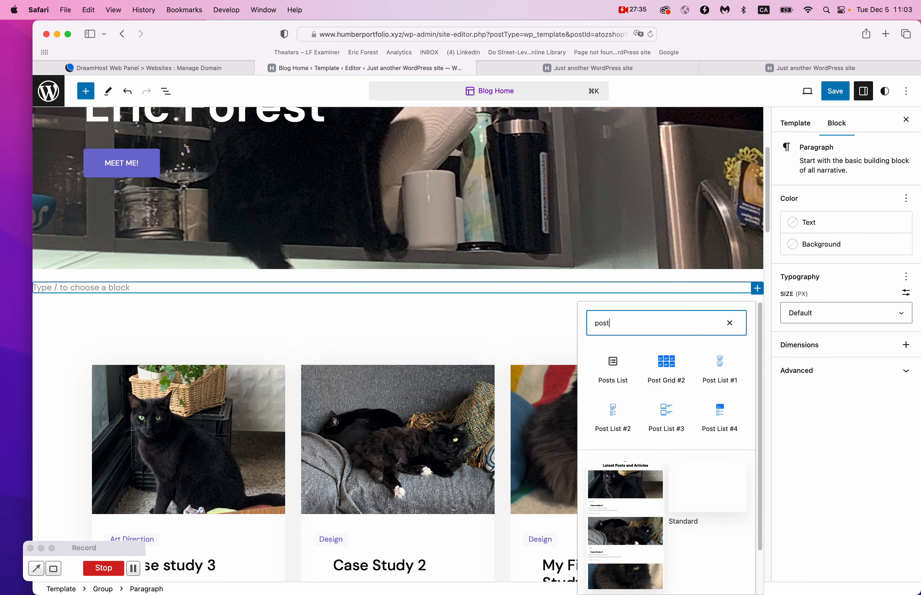
scroll(676, 383, "down", 2)
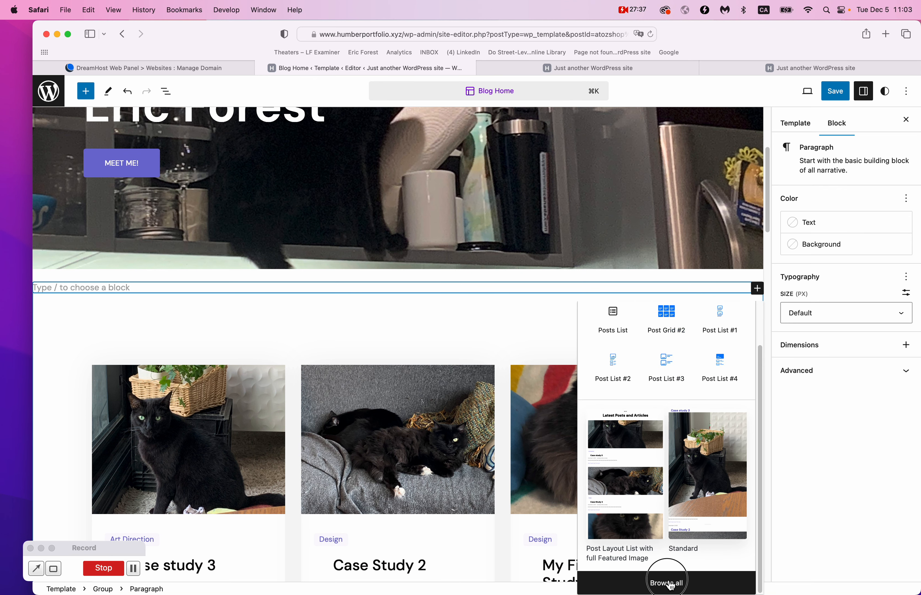
left_click(669, 584)
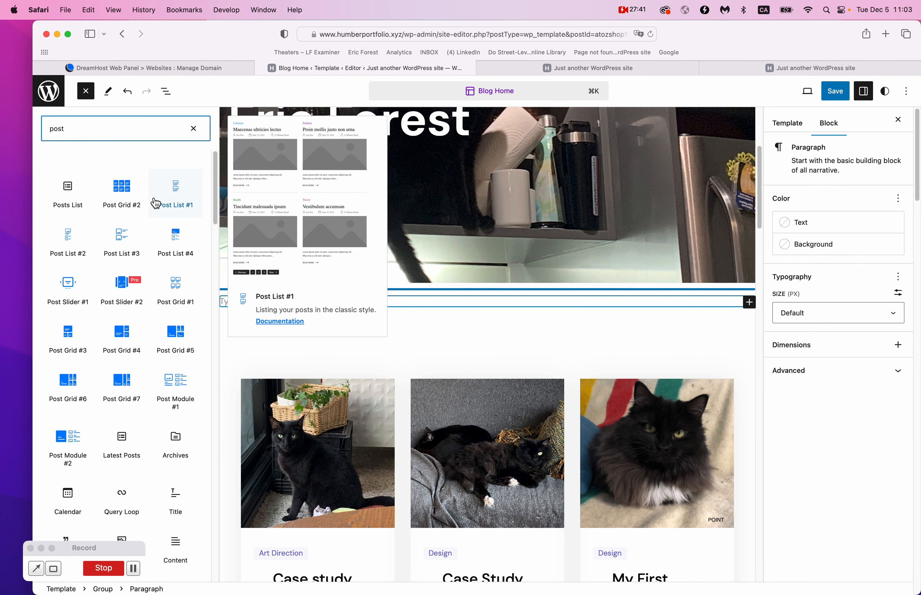
left_click(132, 195)
scroll(520, 454, "down", 3)
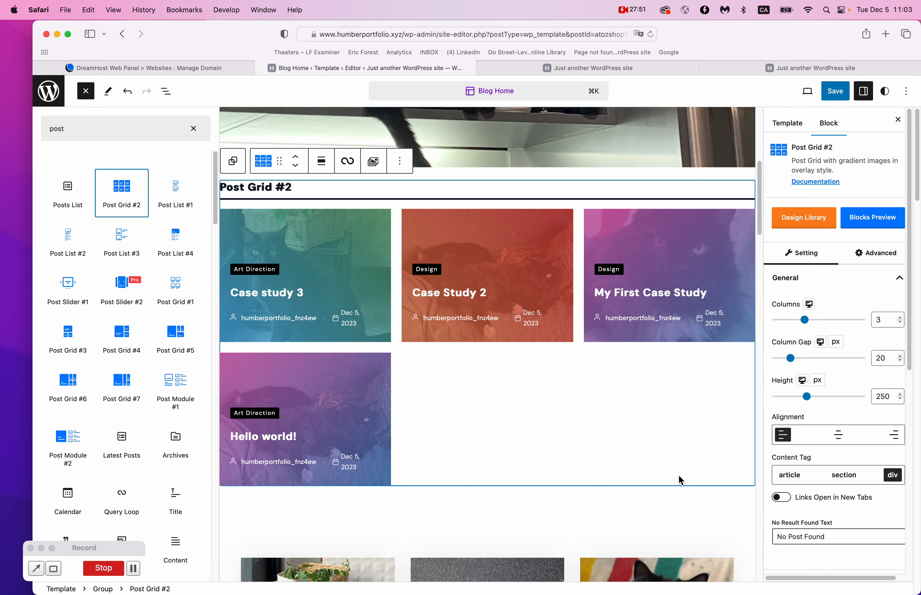
Toggle the Post Grid #2 Image option off and back on.
scroll(869, 414, "down", 10)
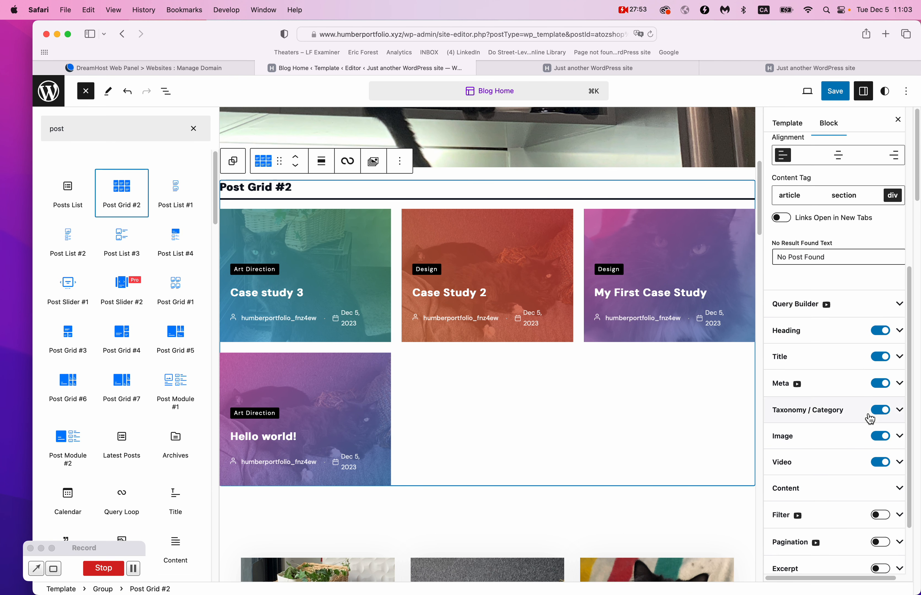
scroll(870, 418, "down", 2)
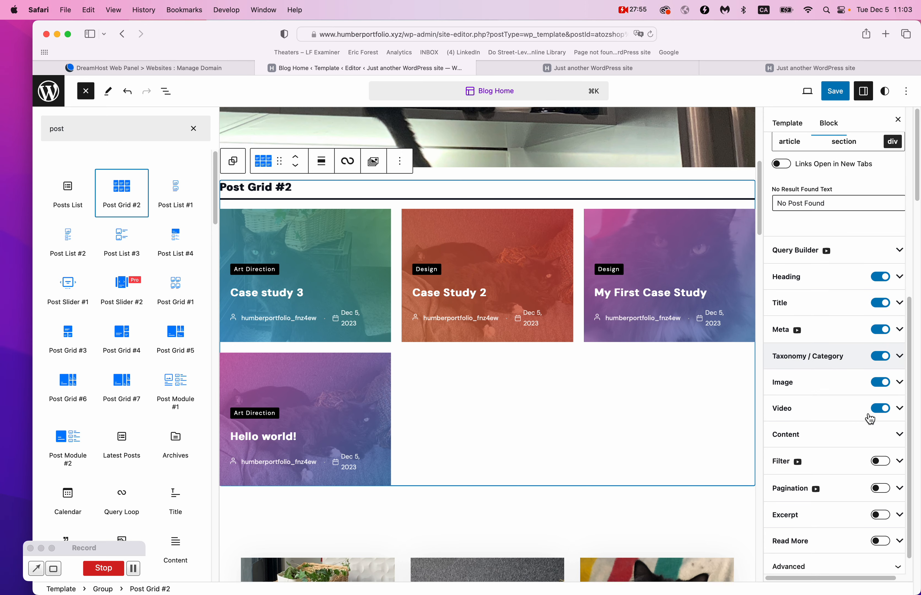
left_click(884, 383)
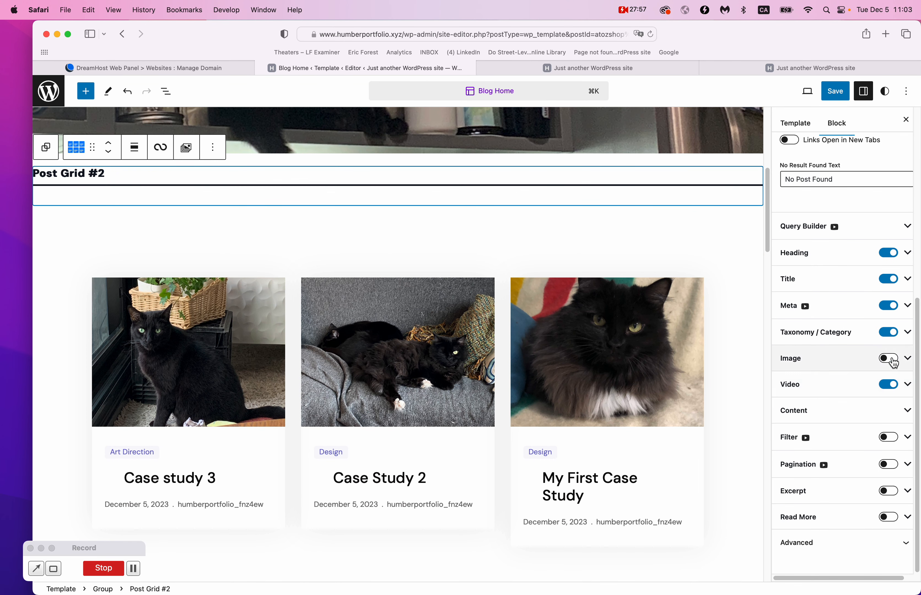
left_click(890, 365)
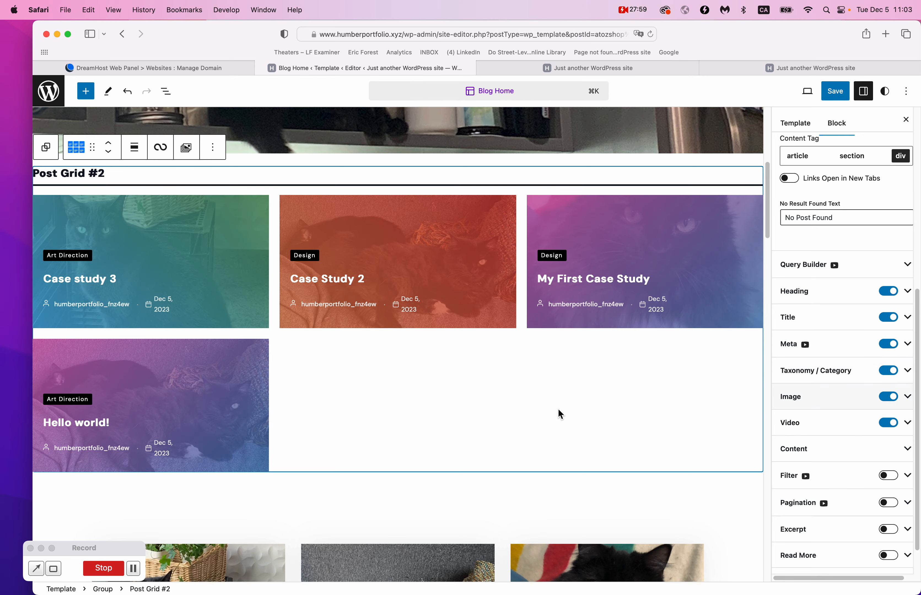
scroll(558, 409, "down", 4)
scroll(558, 409, "up", 4)
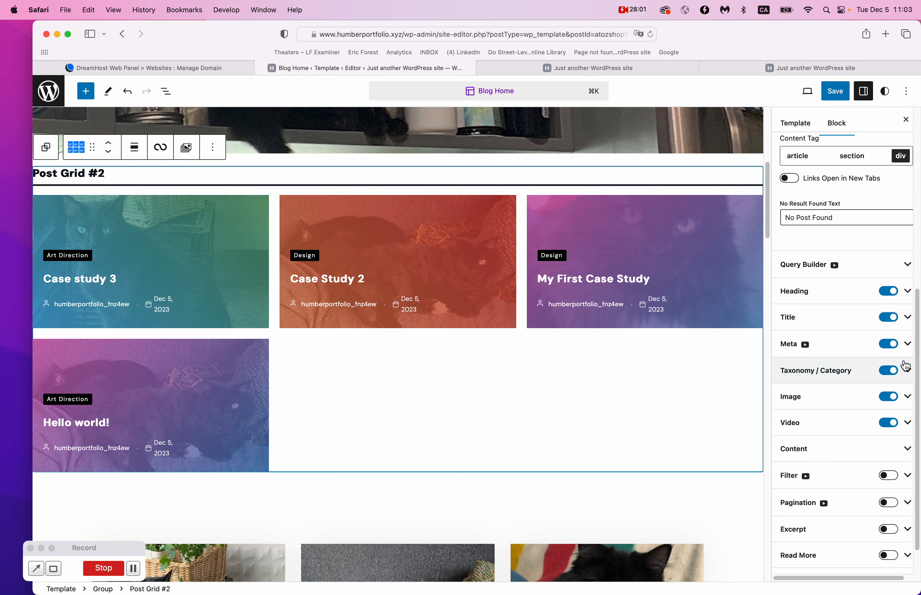
scroll(901, 362, "up", 3)
scroll(657, 391, "up", 4)
scroll(645, 397, "down", 3)
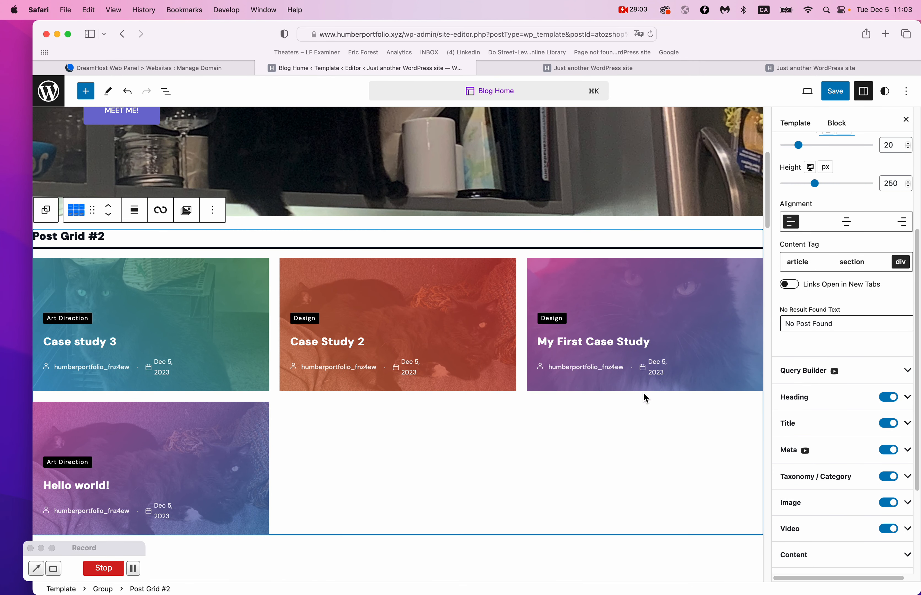
scroll(893, 323, "up", 3)
Set the card height to 331 px and the column gap to 0, keeping 3 columns.
mouse_move(838, 313)
left_mouse_down()
mouse_move(878, 305)
mouse_move(825, 307)
left_mouse_up()
left_click_drag(800, 269, 724, 265)
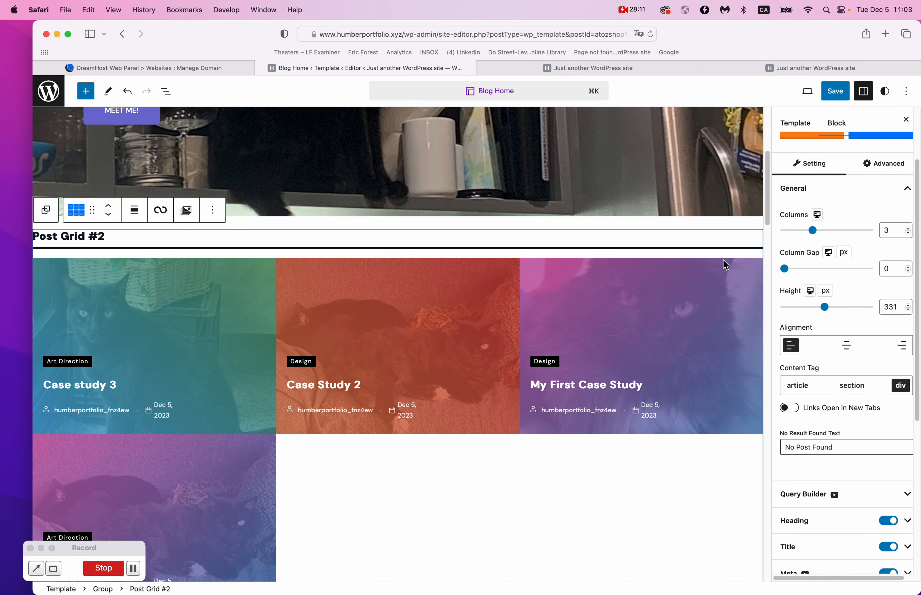
mouse_move(816, 235)
left_mouse_down()
mouse_move(827, 234)
mouse_move(784, 236)
mouse_move(812, 238)
left_mouse_up()
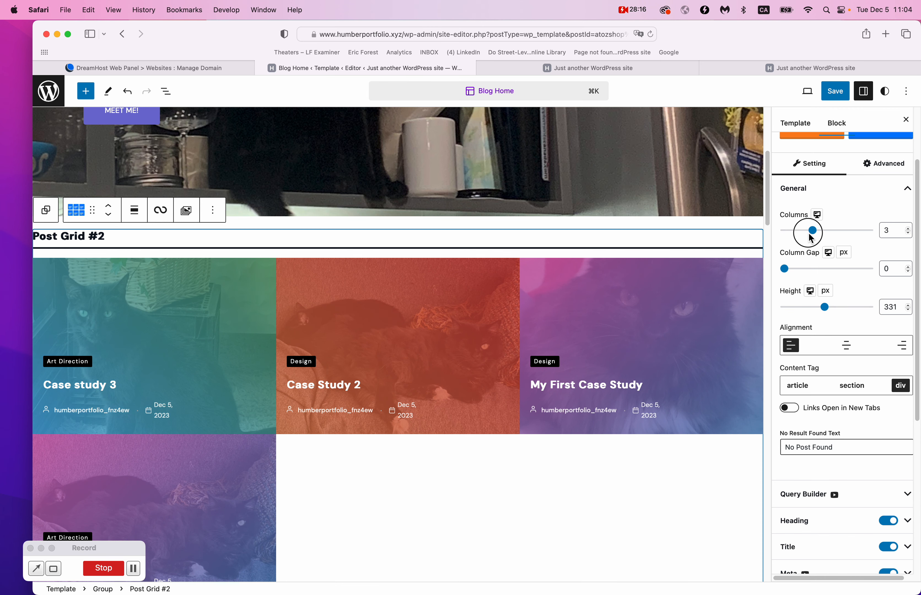
In the Advanced tab, switch the grid background from gradient to solid and view hover styles.
left_click(885, 164)
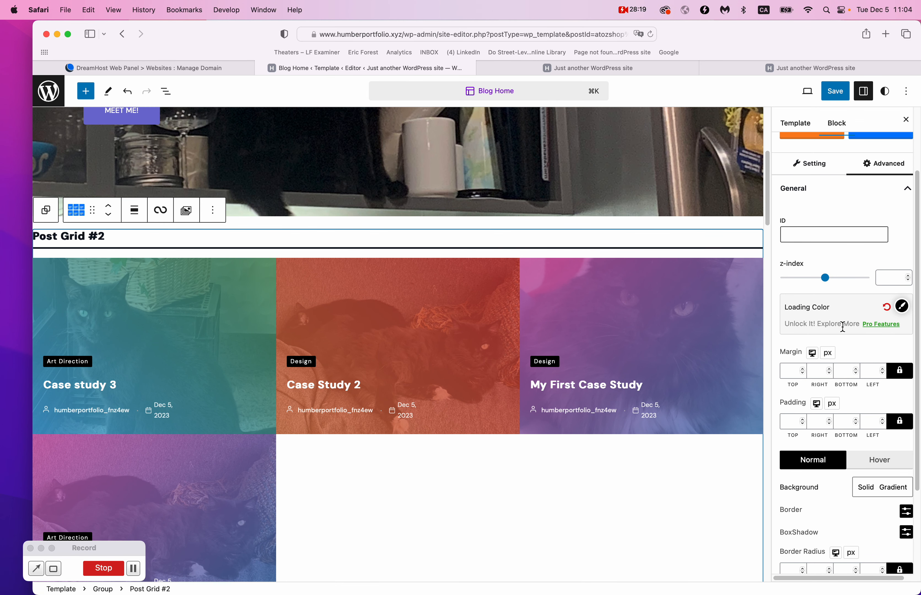
scroll(843, 327, "down", 5)
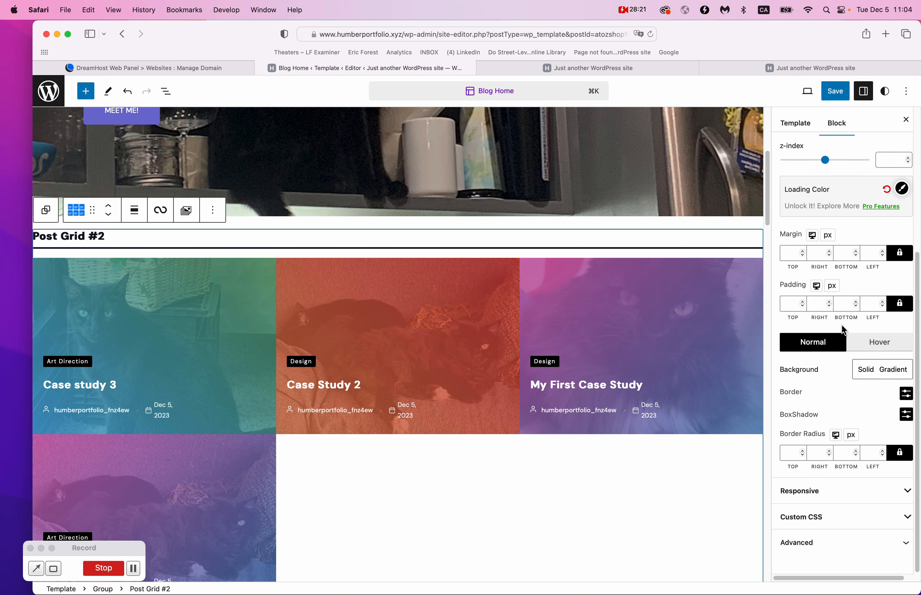
left_click(882, 375)
left_click(866, 371)
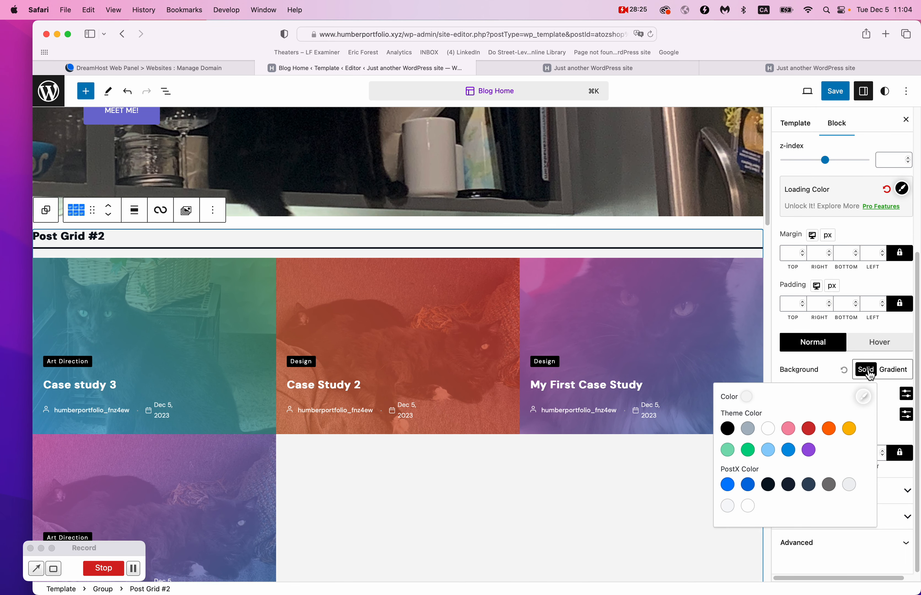
left_click(880, 345)
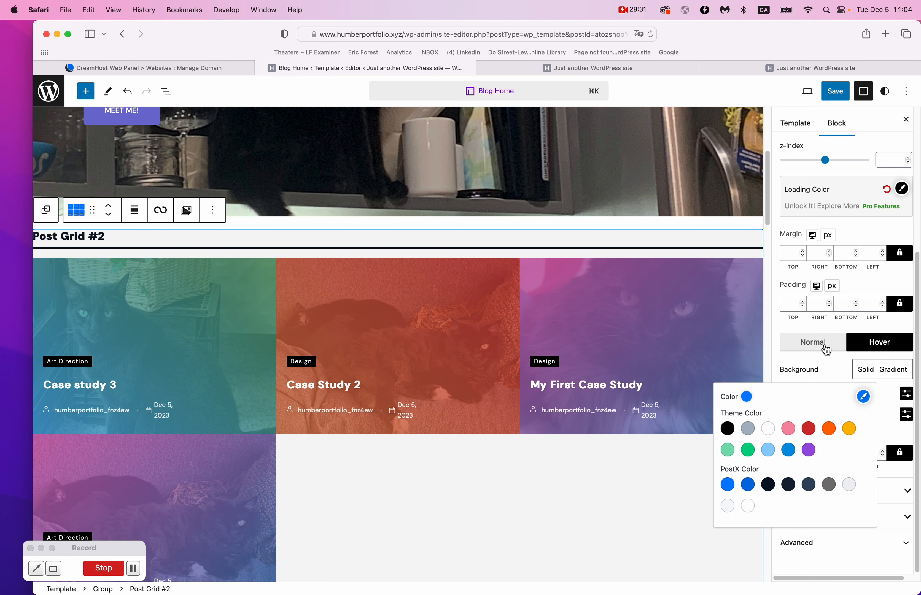
Return to the Setting tab and scroll to the Heading, Title and Meta toggles.
scroll(883, 236, "up", 5)
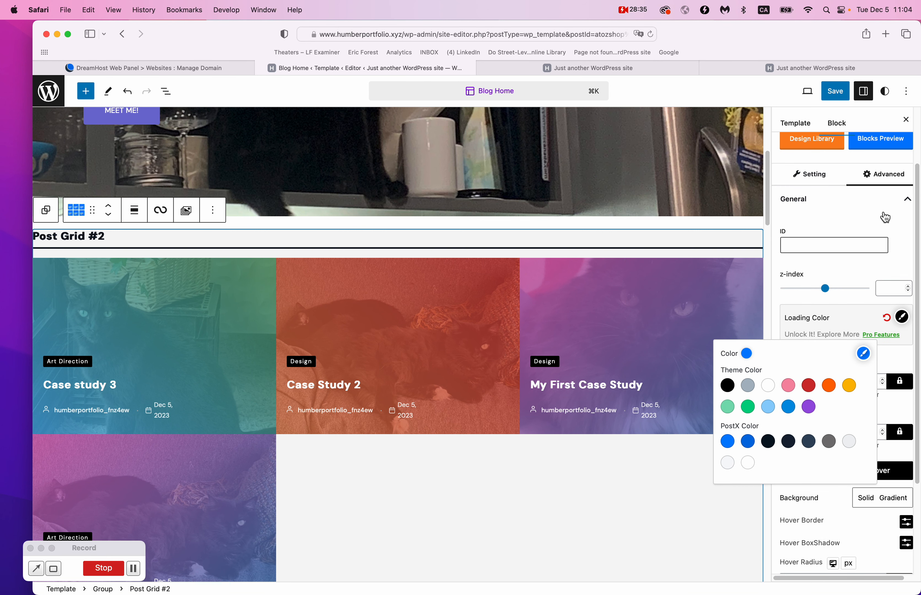
scroll(885, 218, "up", 3)
left_click(821, 261)
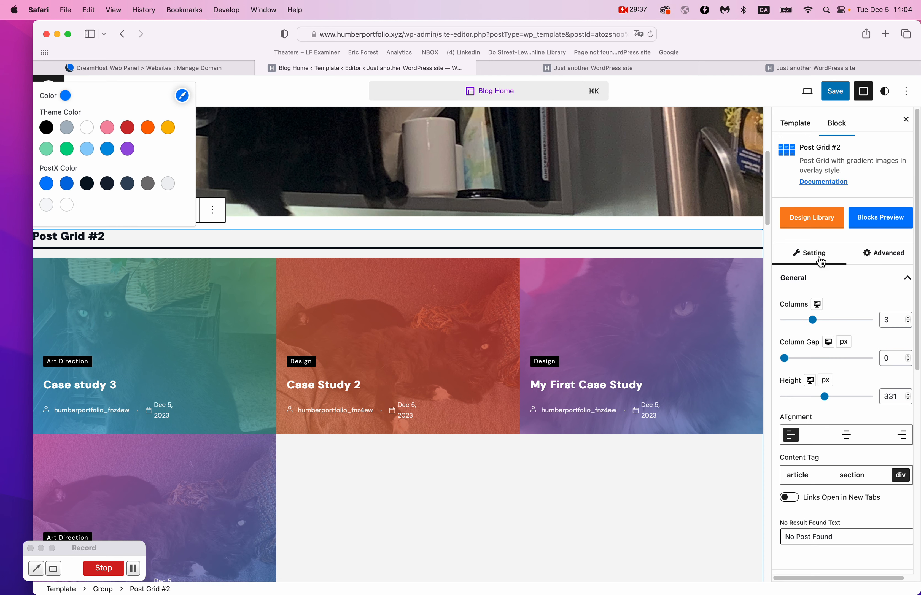
scroll(821, 262, "down", 10)
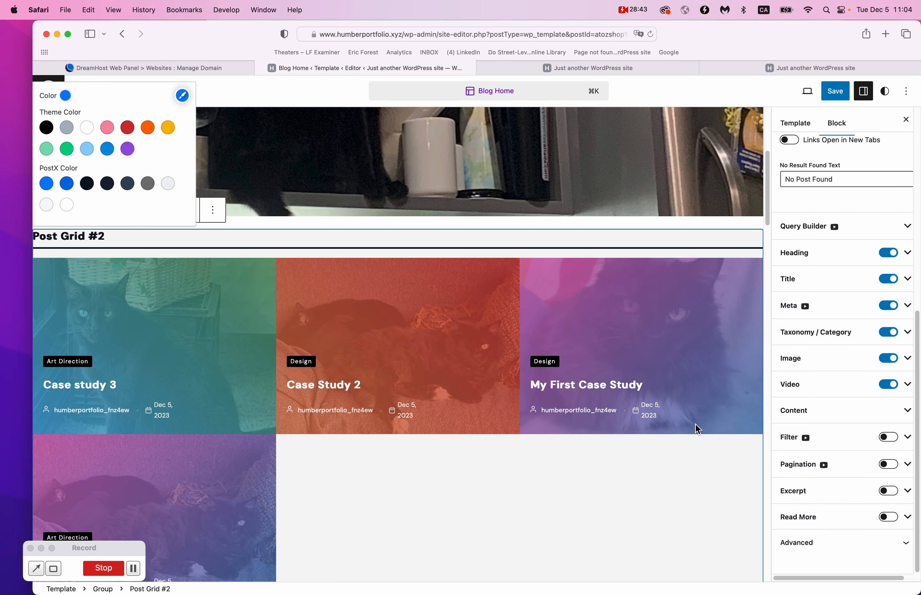
scroll(473, 247, "down", 7)
scroll(432, 246, "up", 14)
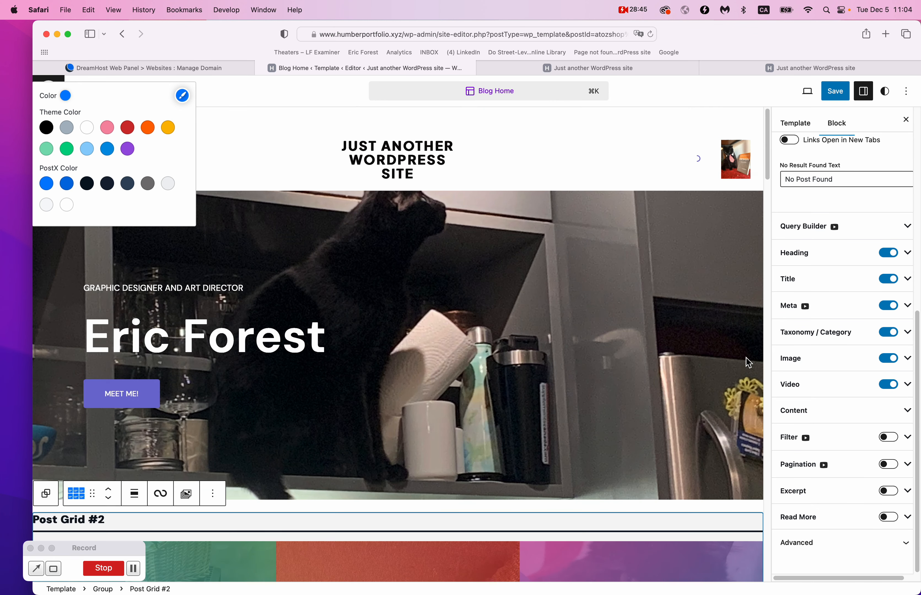
Close the block sidebar and look through the Post Grid block's toolbar actions.
left_click(905, 119)
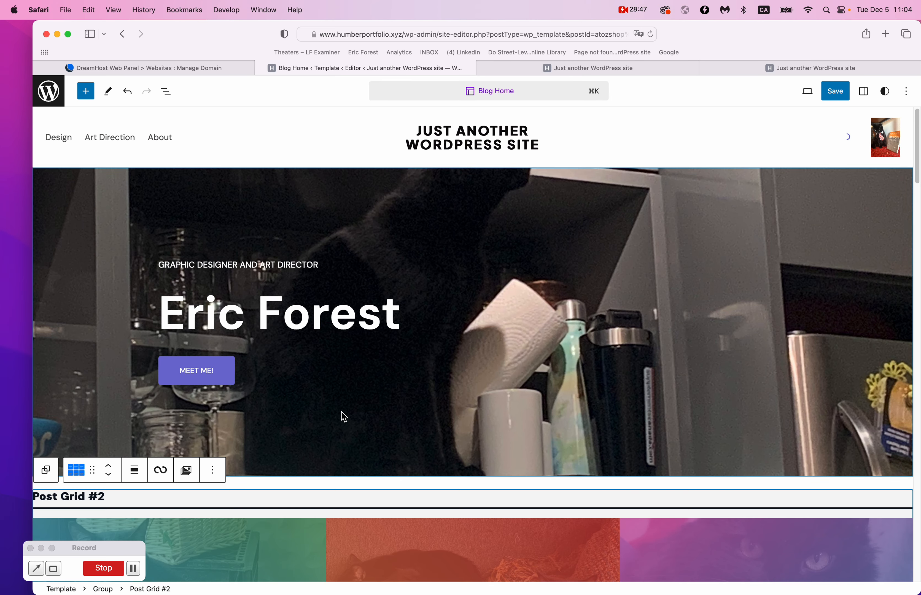
scroll(341, 412, "down", 3)
left_click(215, 356)
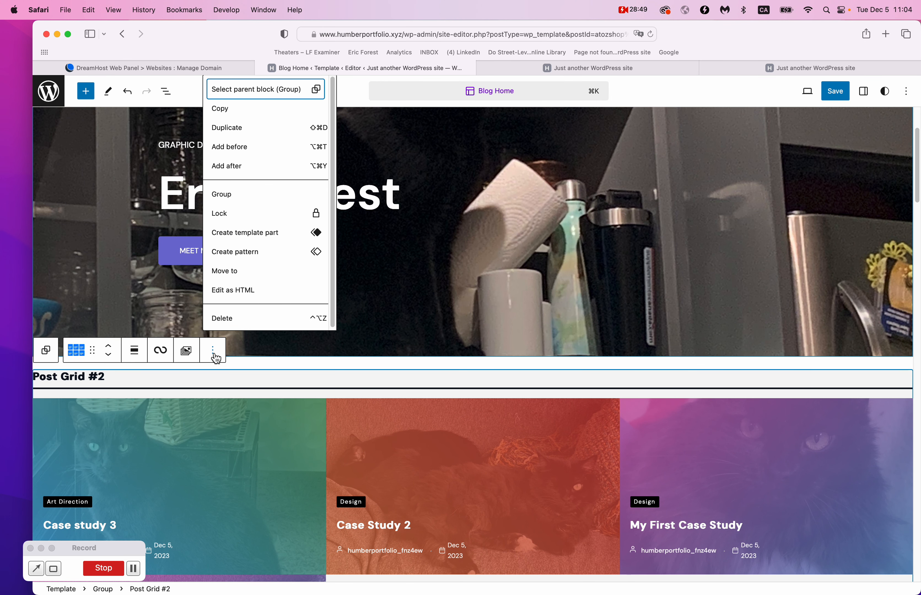
left_click(77, 353)
left_click(77, 354)
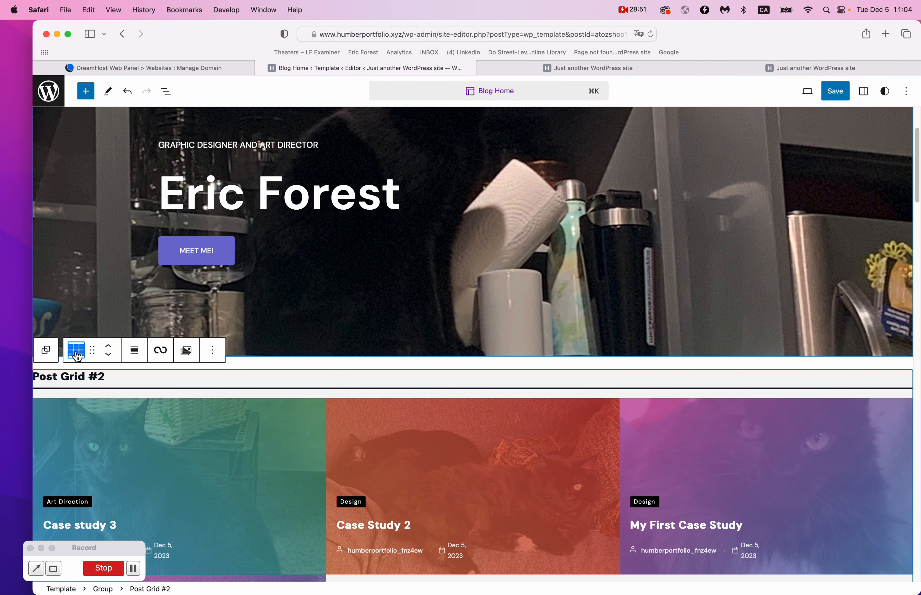
left_click(90, 352)
left_click(74, 352)
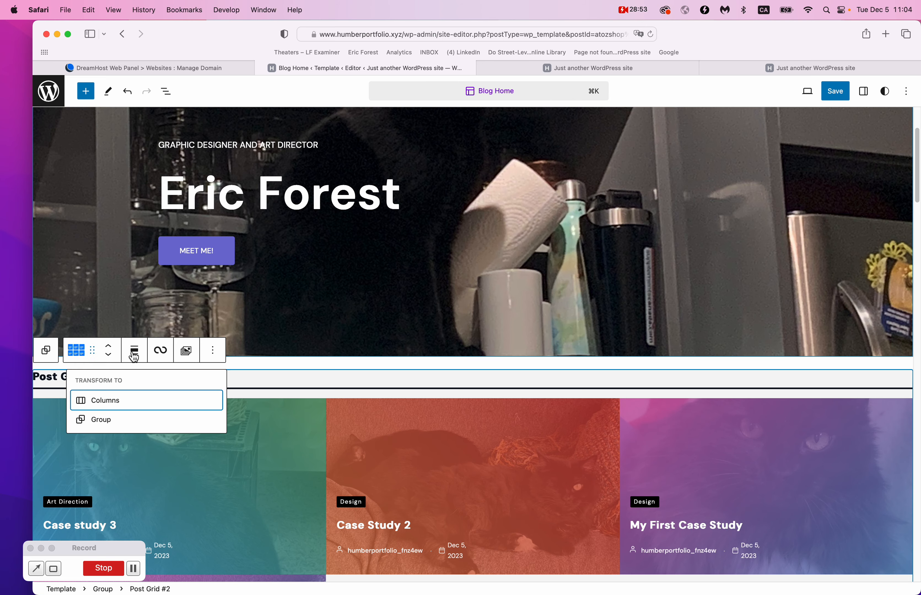
Browse the Post Grid #2 Template Library and live-preview a style without applying it.
left_click(187, 352)
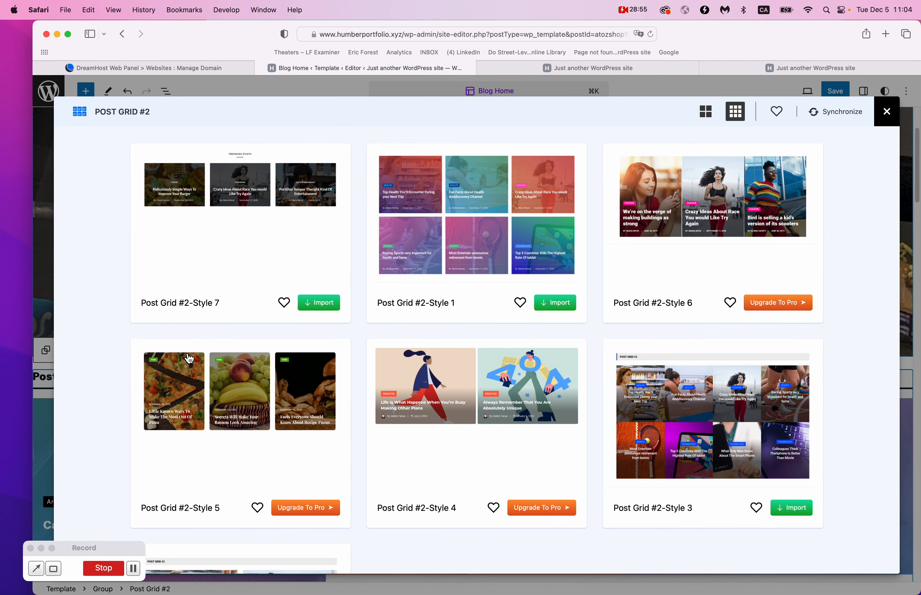
scroll(487, 323, "down", 2)
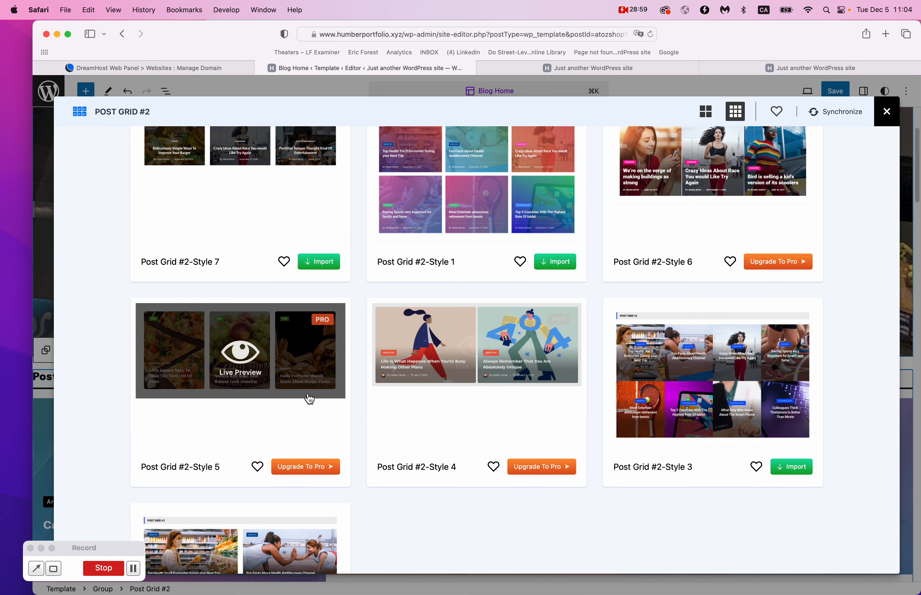
scroll(690, 403, "up", 2)
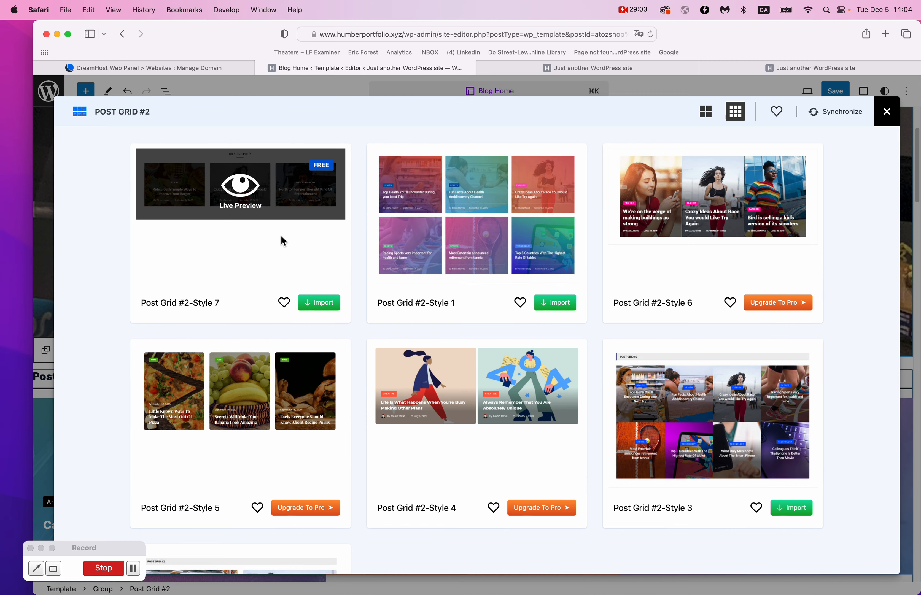
scroll(393, 485, "down", 5)
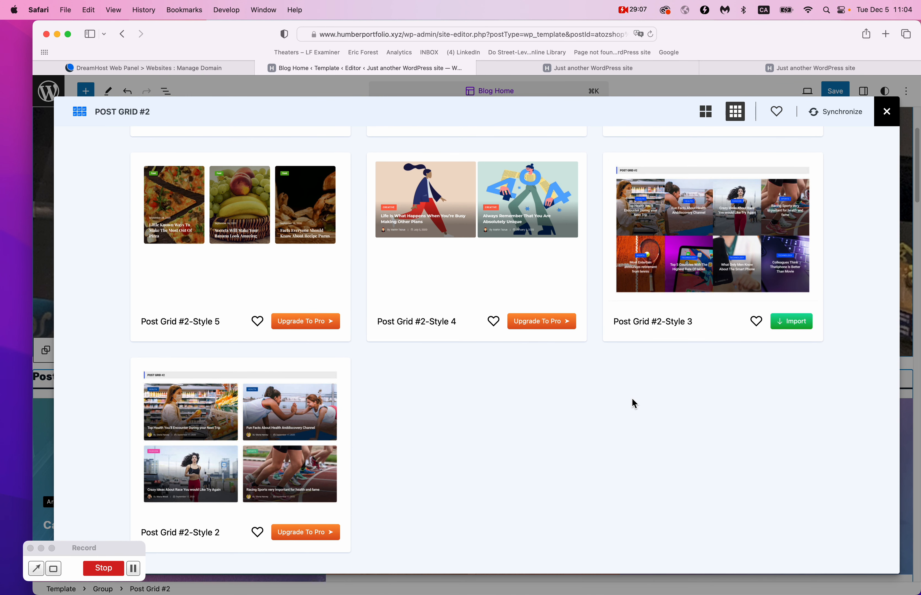
left_click(651, 275)
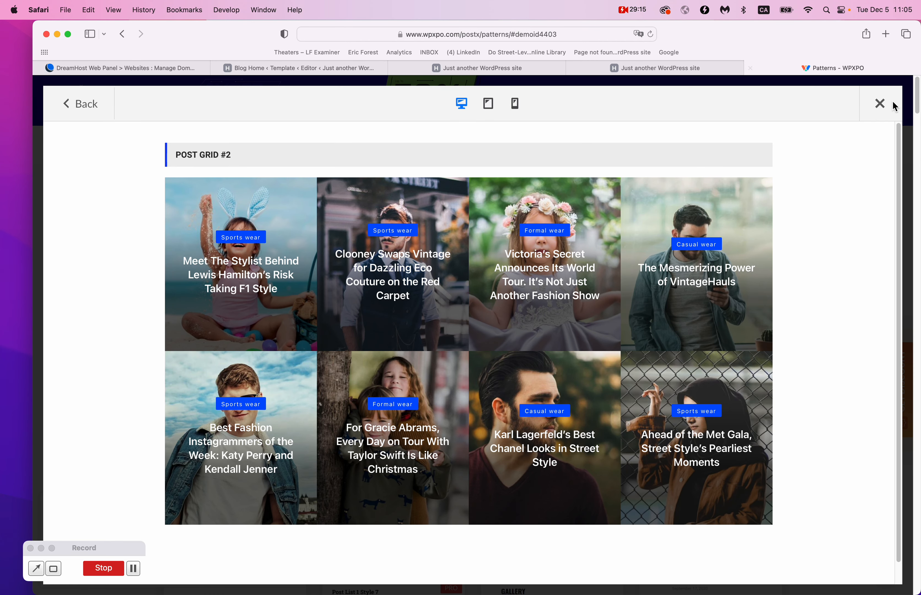
left_click(870, 113)
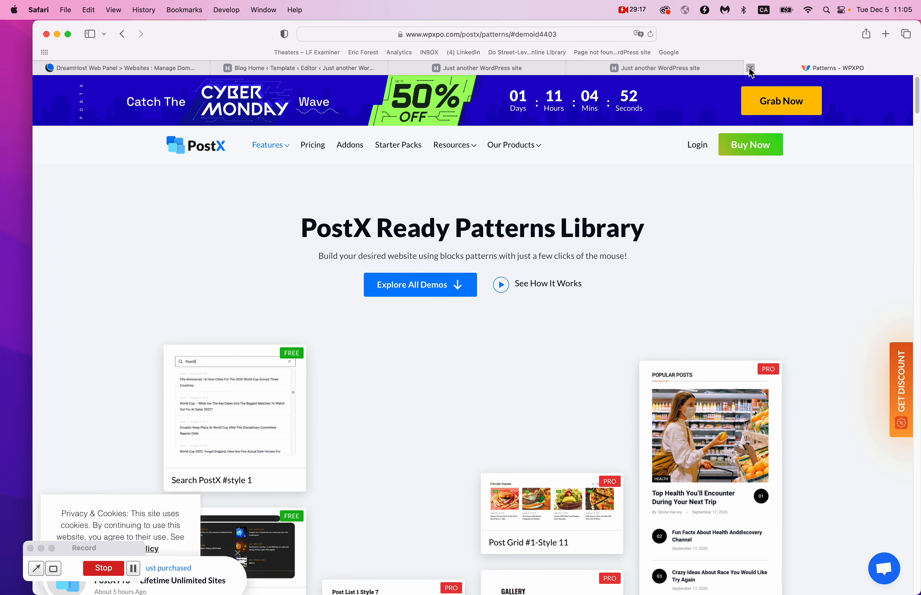
left_click(751, 69)
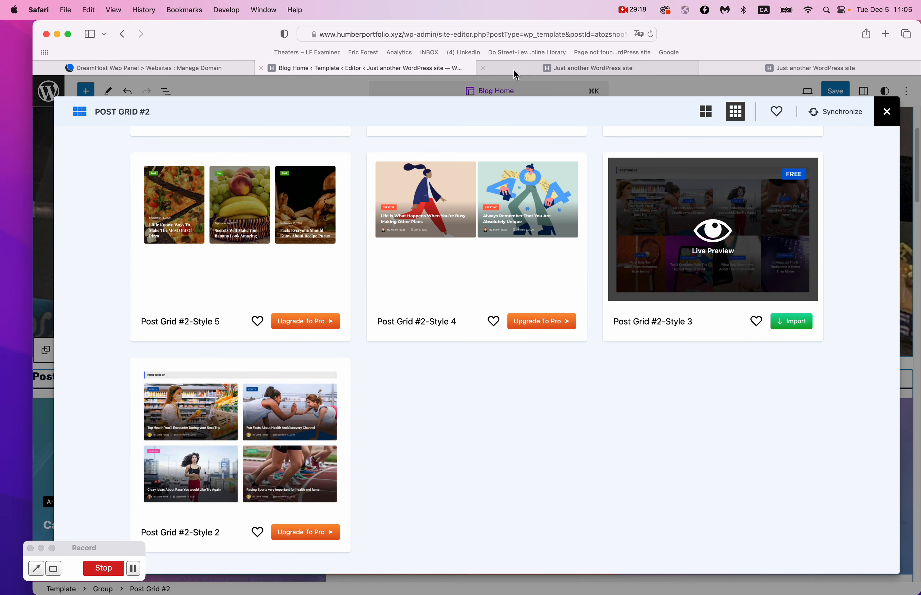
left_click(886, 114)
scroll(362, 181, "down", 5)
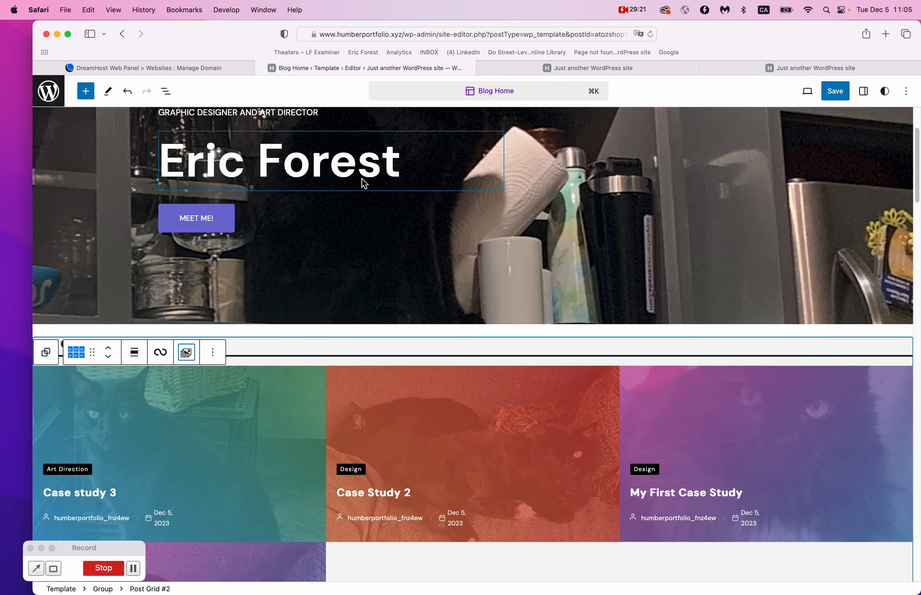
Delete the Post Grid #2 block and insert an empty block above the case-study cards group.
left_click(214, 261)
left_click(237, 516)
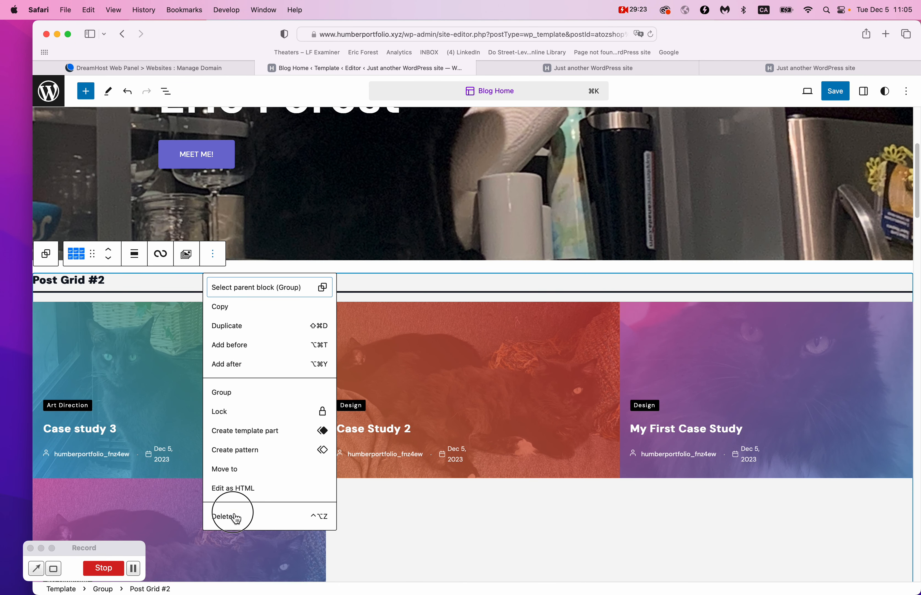
left_click(160, 396)
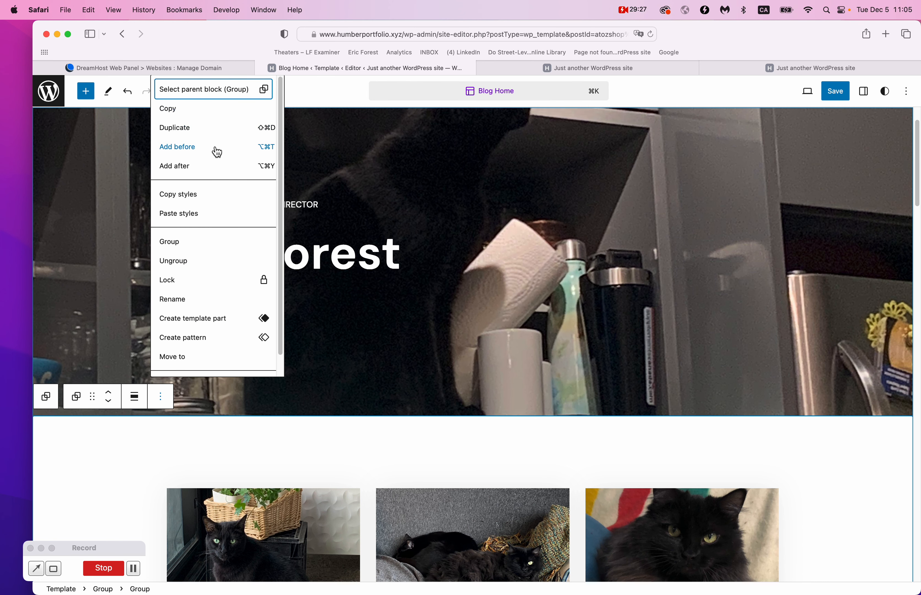
left_click(213, 149)
scroll(635, 362, "down", 3)
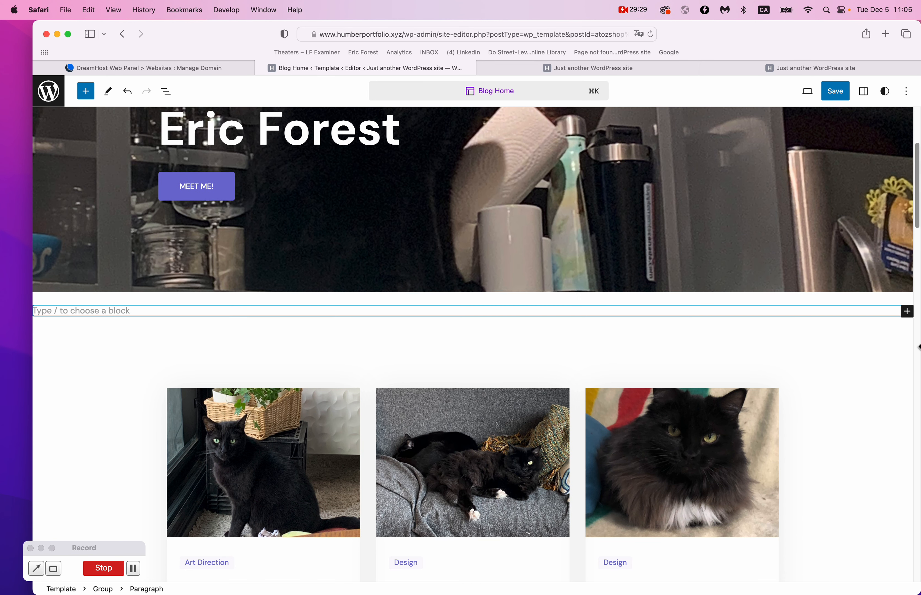
Search the block picker for 'post' and browse all matching post blocks in the library.
left_click(908, 312)
type("post")
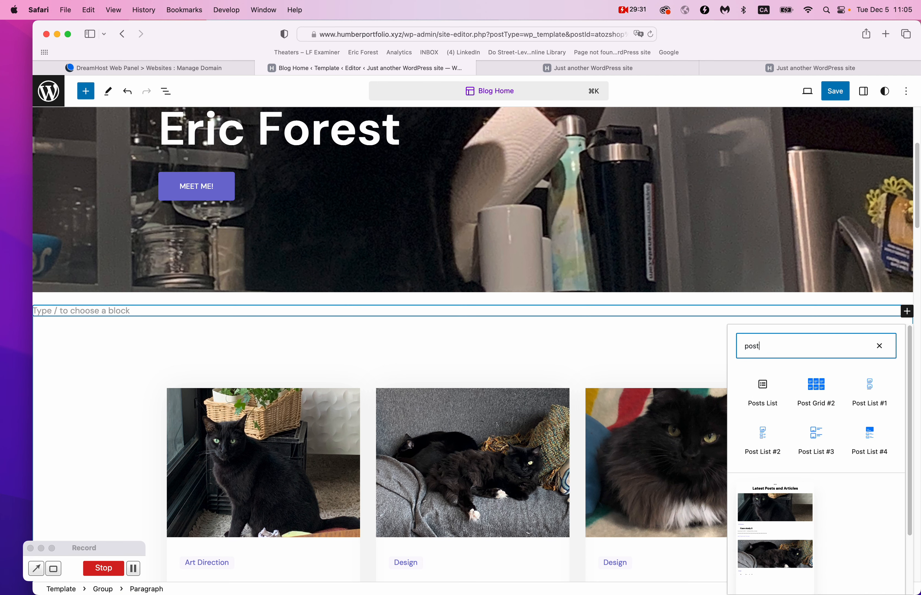
scroll(872, 441, "down", 3)
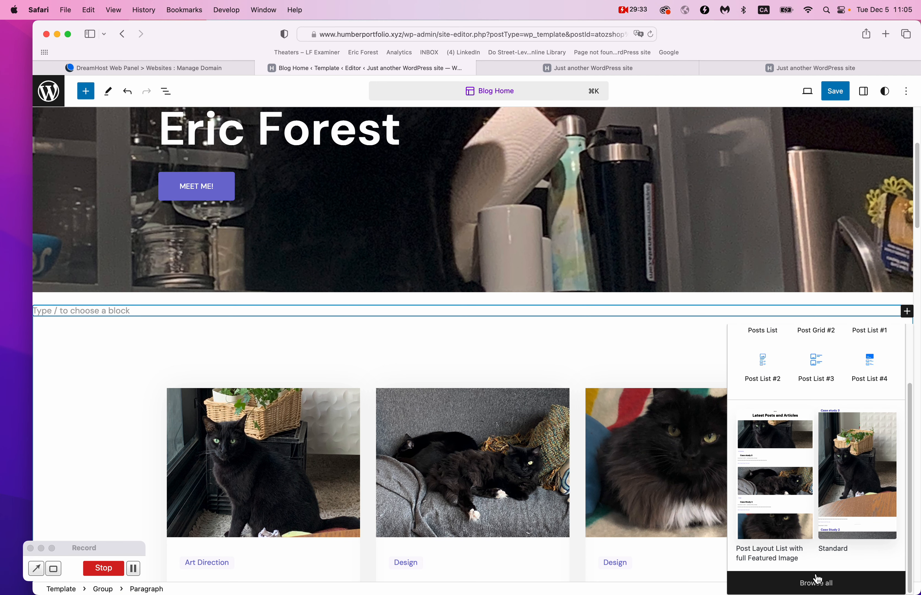
left_click(818, 579)
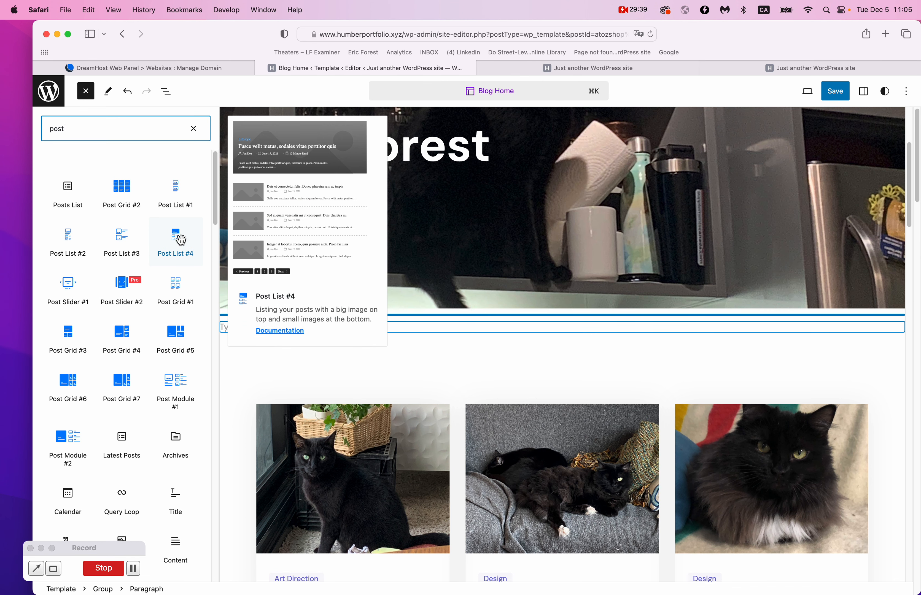
scroll(132, 239, "down", 1)
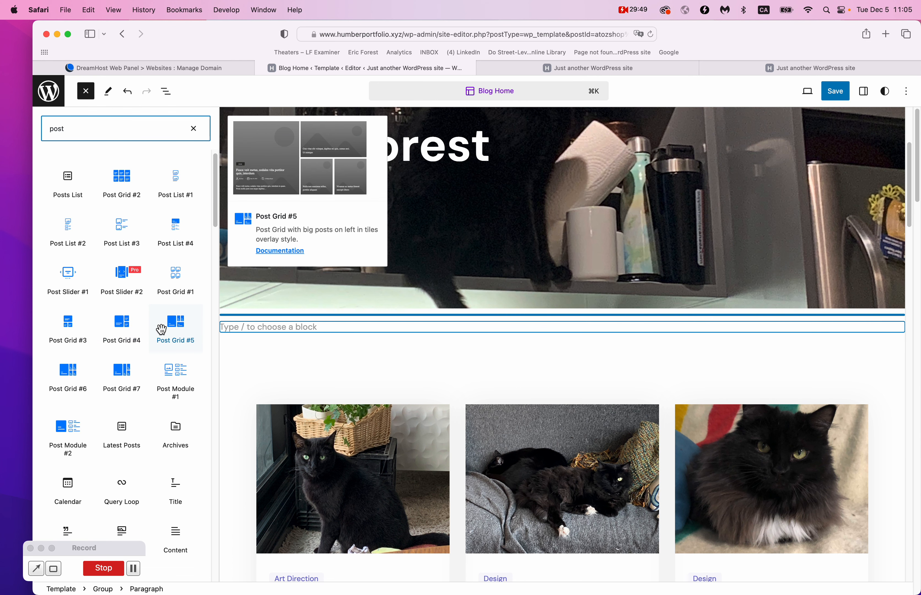
Insert a Post Grid #5 block into the empty slot below the hero.
left_click(122, 325)
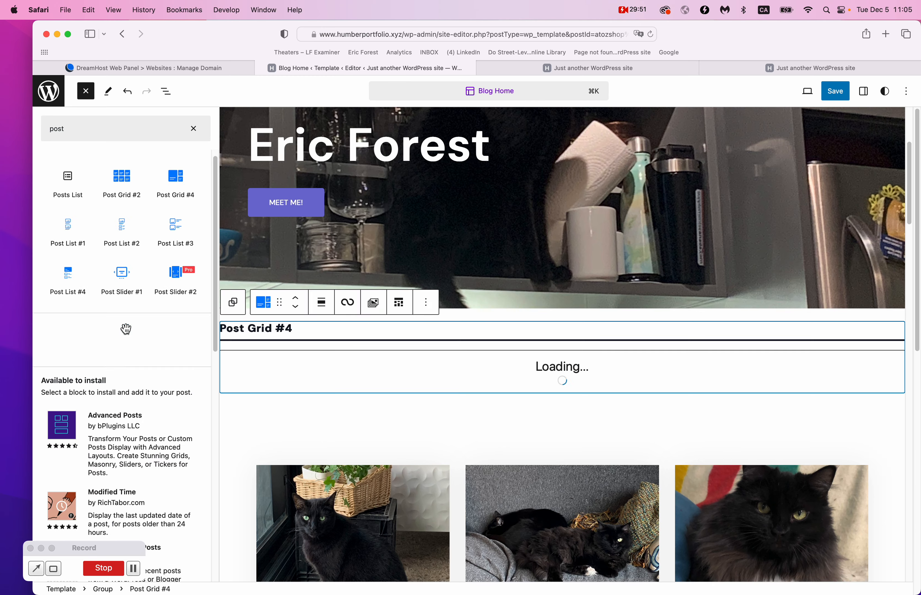
scroll(424, 385, "down", 5)
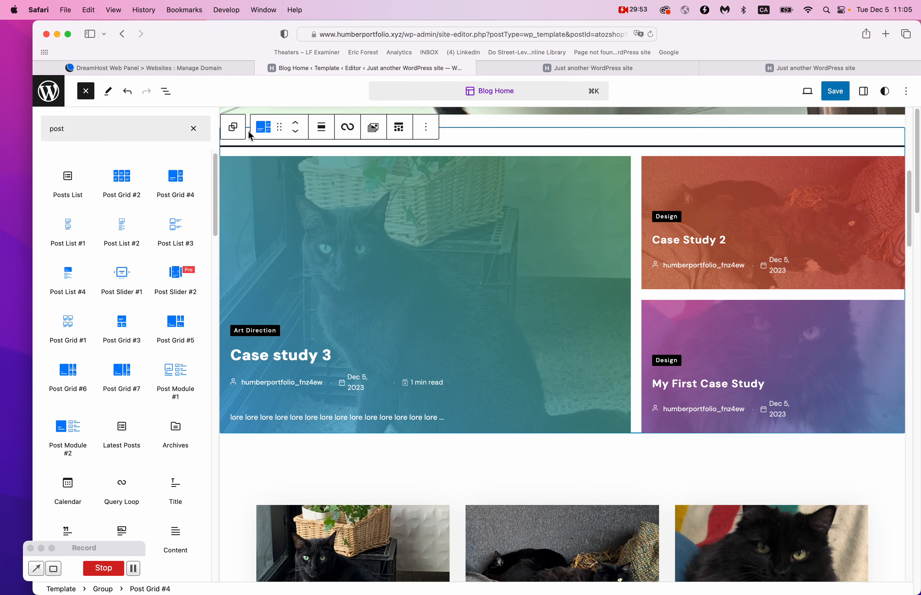
left_click(172, 329)
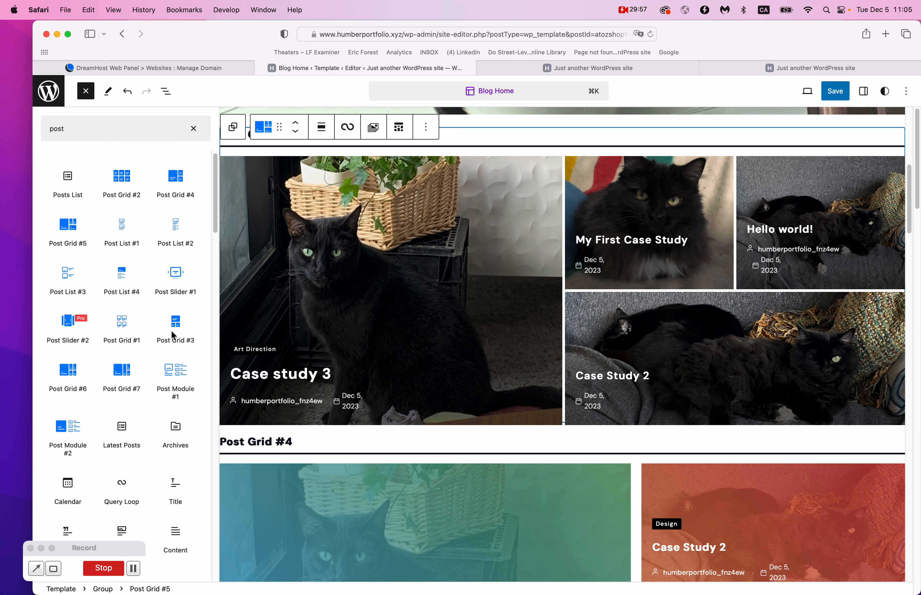
mouse_move(172, 364)
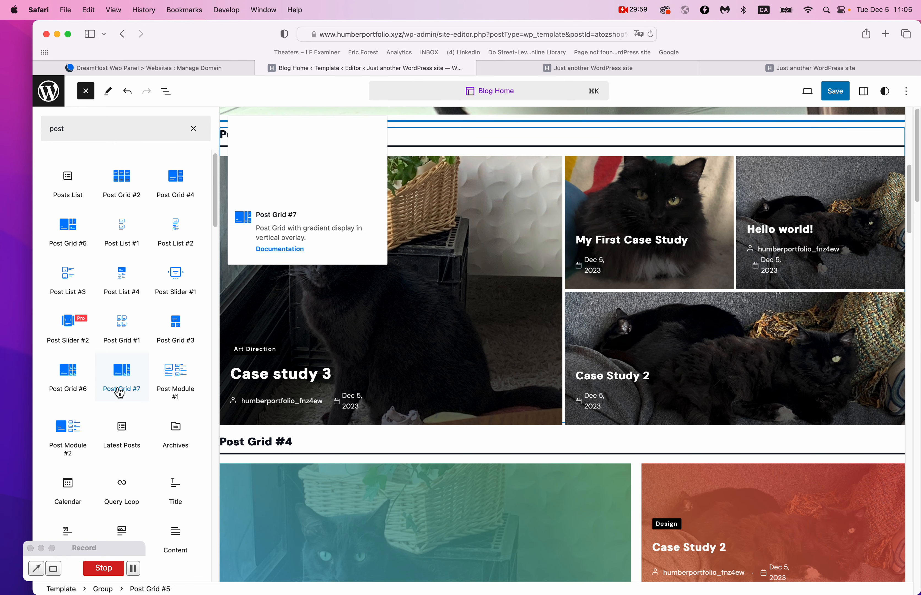
mouse_move(79, 452)
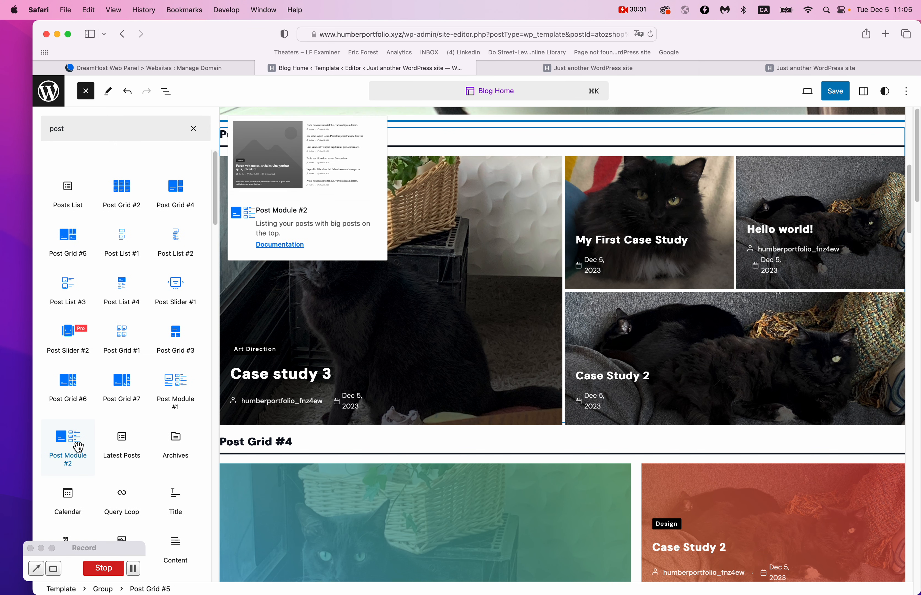
mouse_move(112, 188)
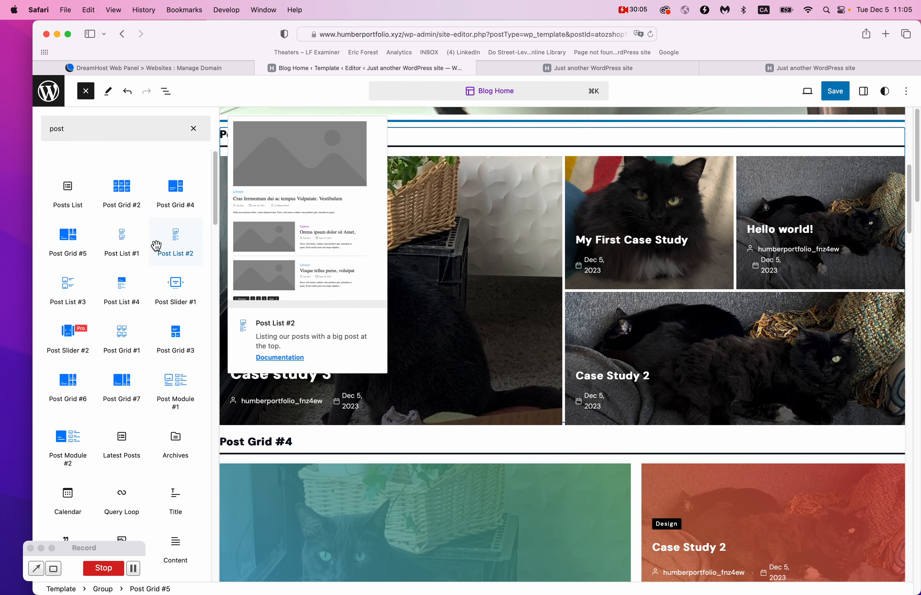
mouse_move(186, 189)
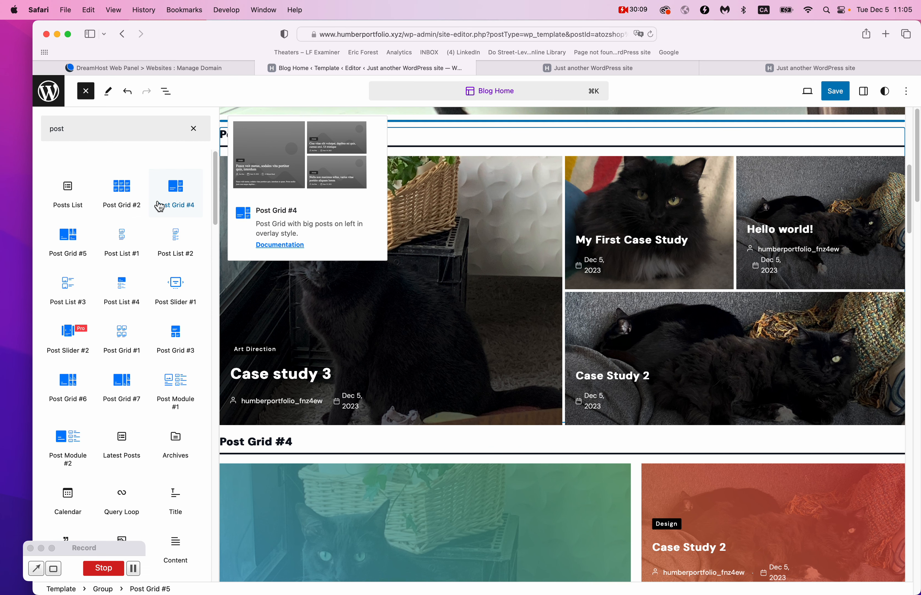
mouse_move(146, 310)
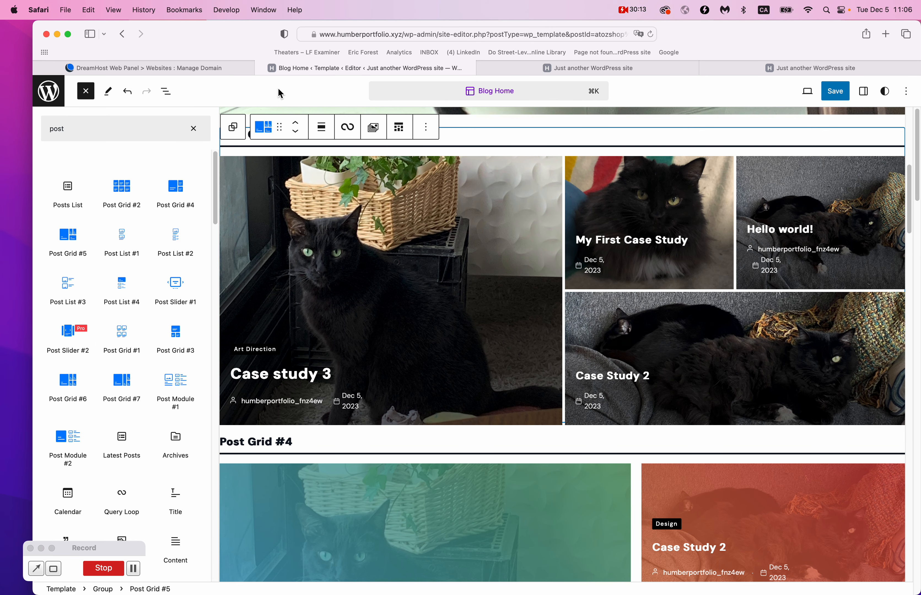
scroll(539, 264, "up", 3)
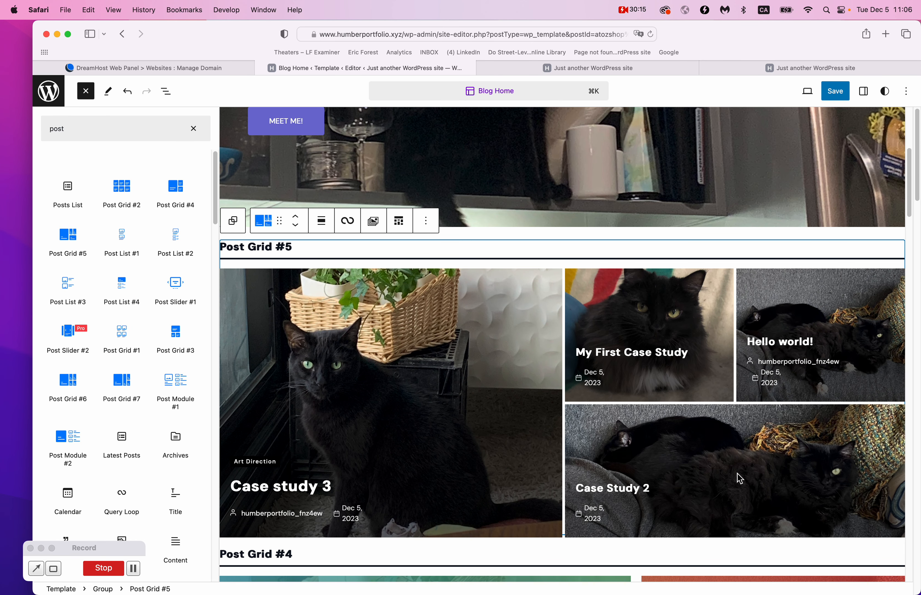
Save the Blog Home template and exit the site editor to the Dashboard.
left_click(839, 93)
left_click(837, 91)
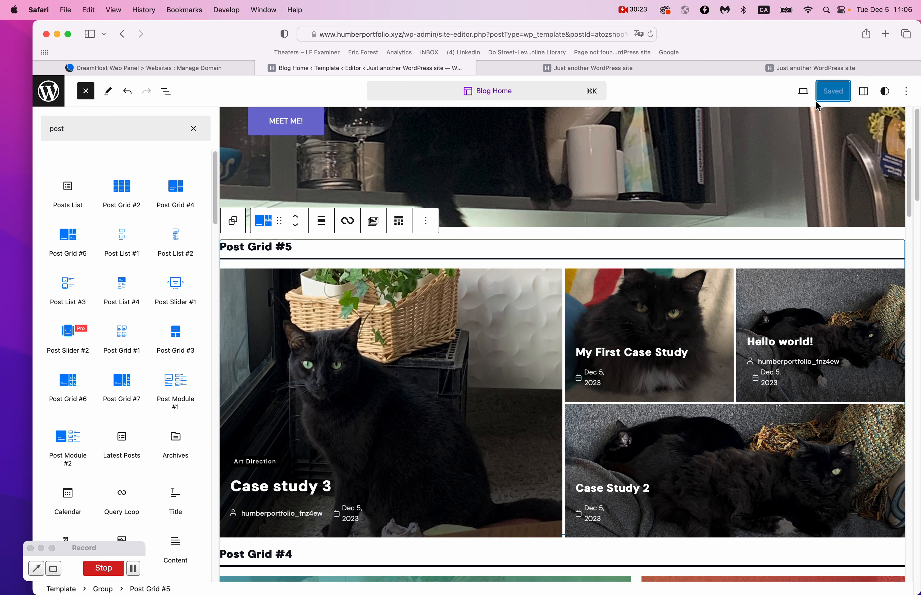
left_click(53, 98)
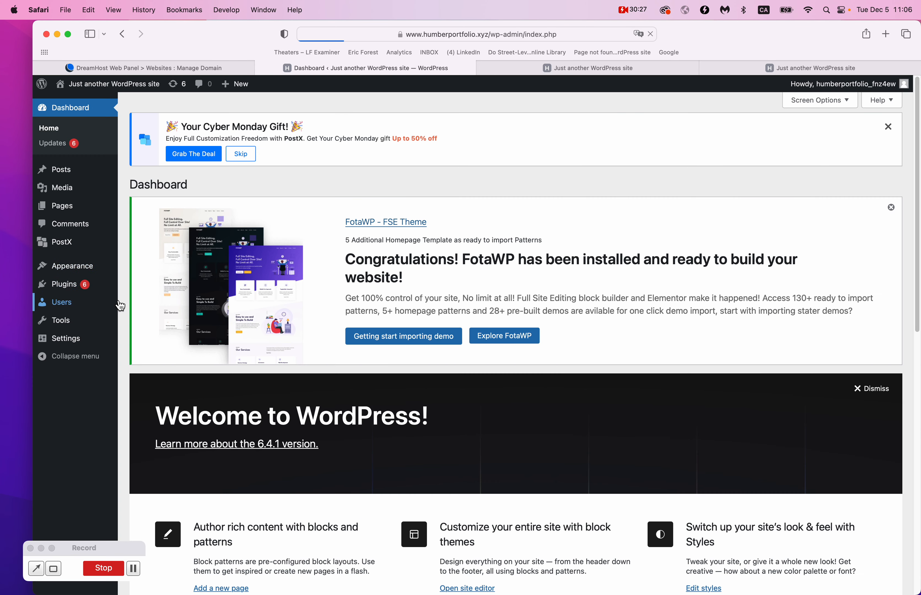
Search the Add Plugins directory for 'post'.
left_click(73, 284)
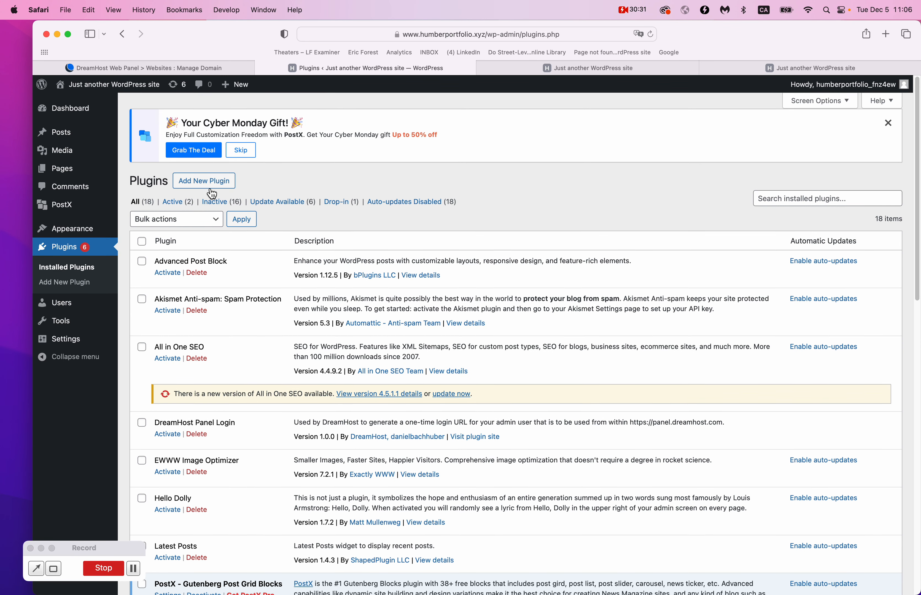
left_click(209, 186)
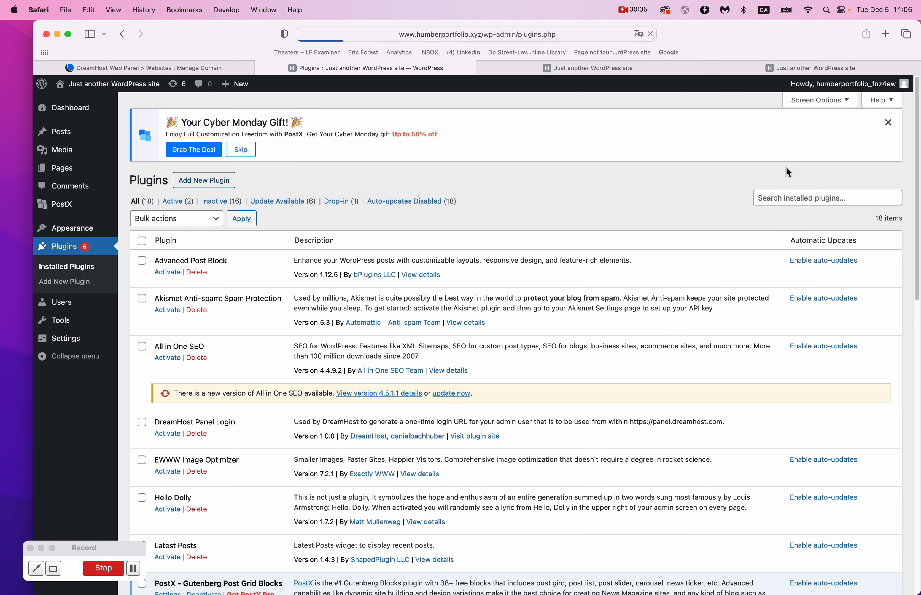
left_click(787, 211)
type("post")
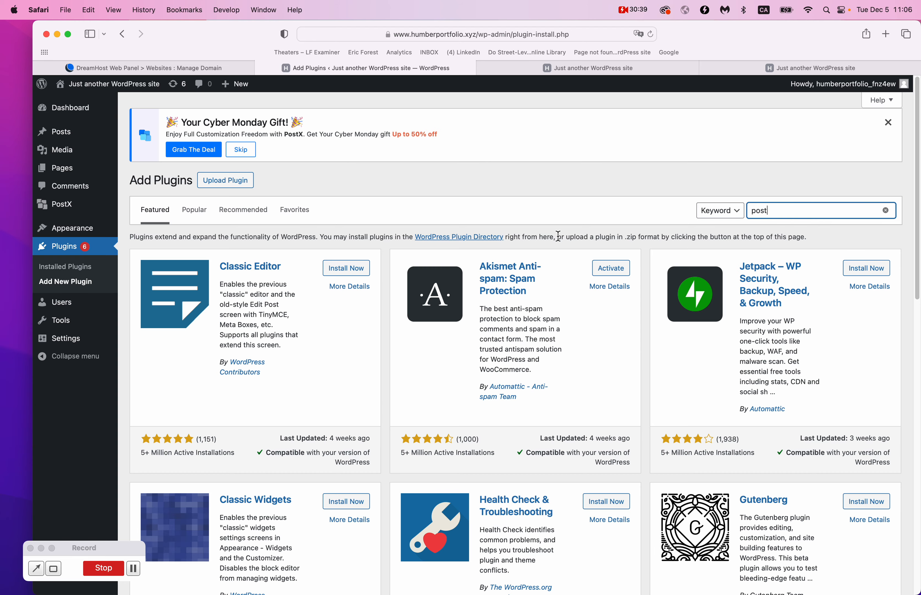
Install the Post Grid Combo – 36+ Gutenberg Blocks plugin from the search results.
scroll(550, 244, "down", 5)
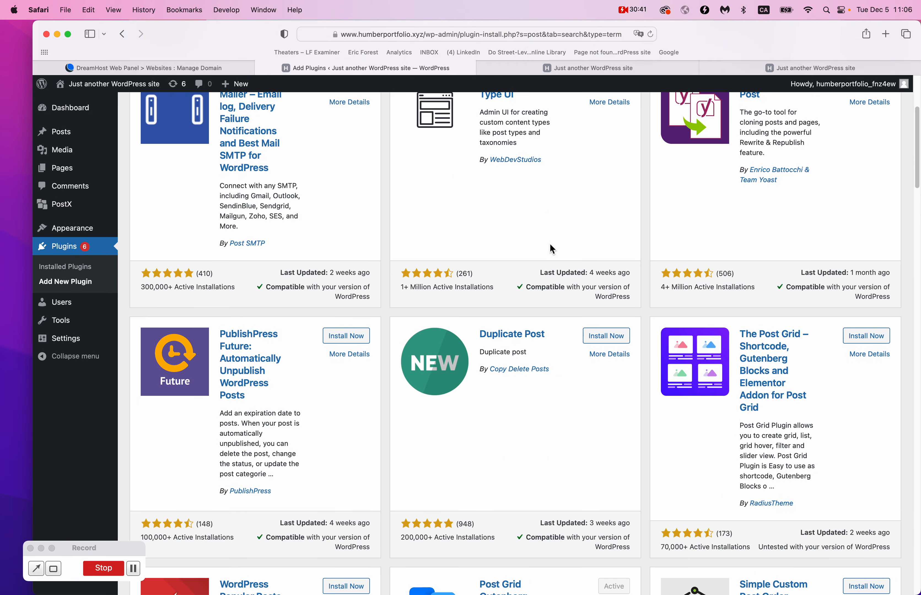
scroll(553, 248, "down", 10)
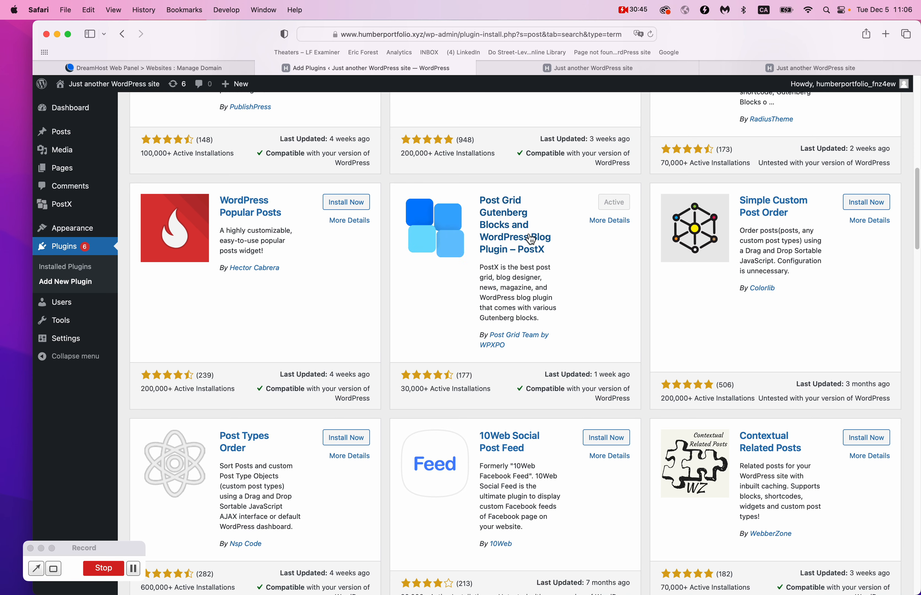
scroll(531, 238, "down", 2)
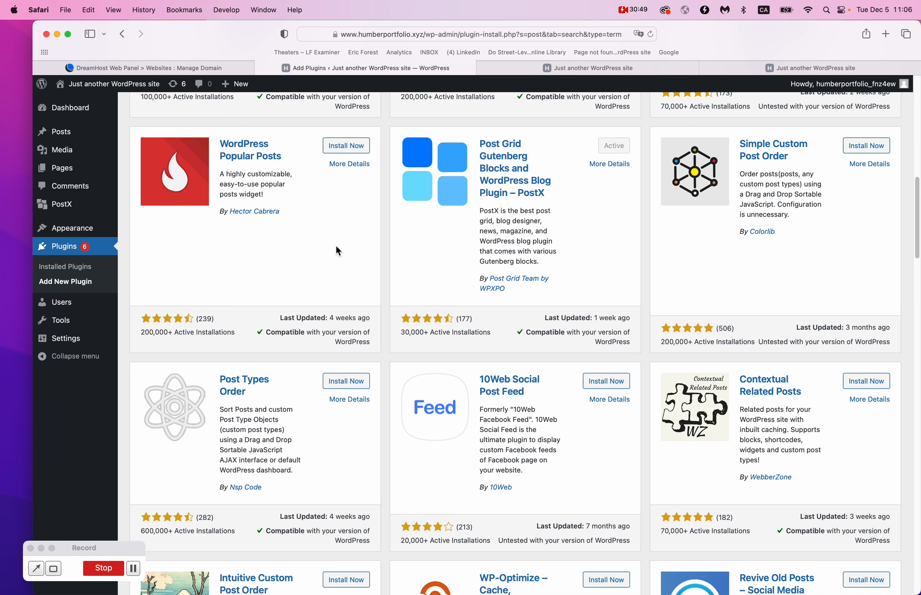
scroll(335, 246, "down", 8)
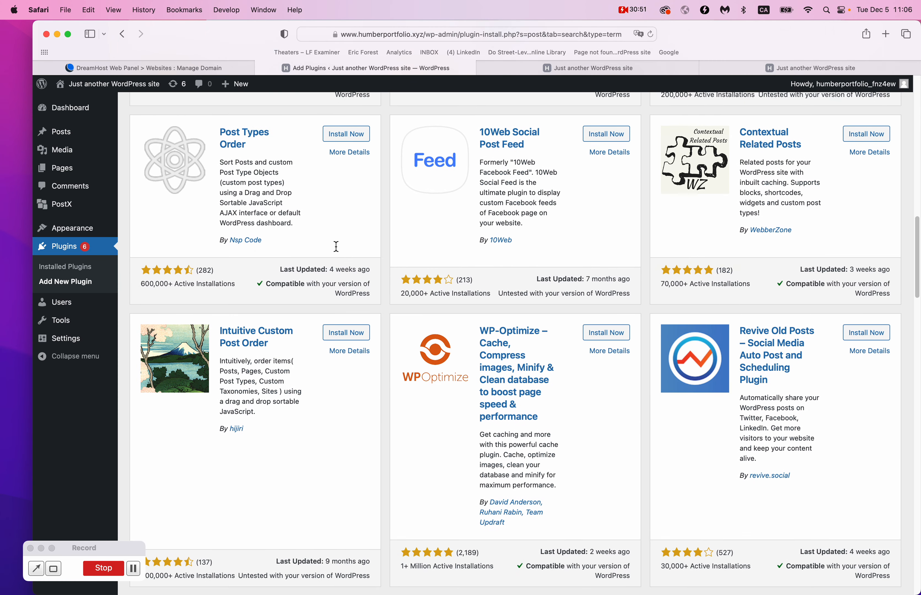
scroll(585, 261, "down", 12)
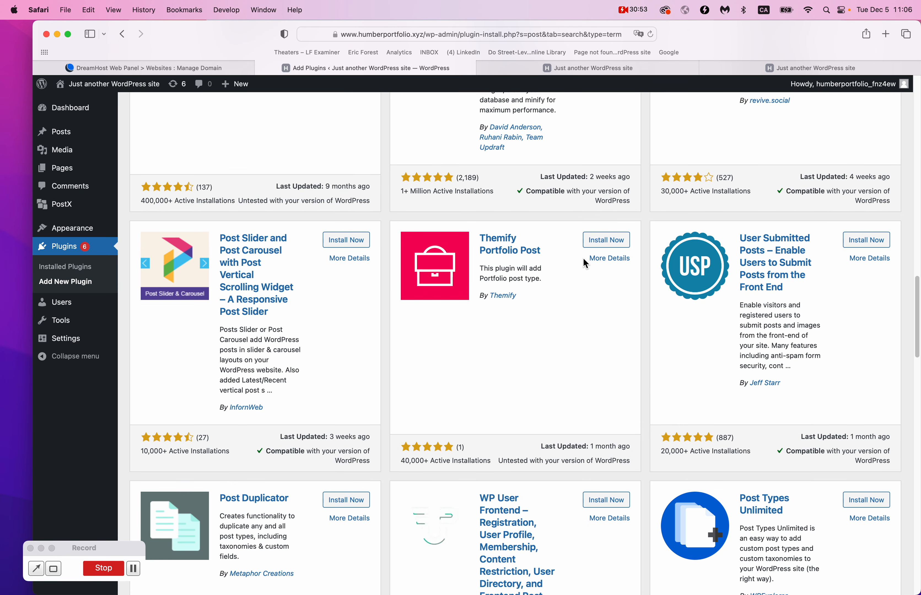
scroll(584, 259, "down", 5)
scroll(584, 259, "up", 4)
left_click_drag(485, 221, 549, 235)
left_click(552, 241)
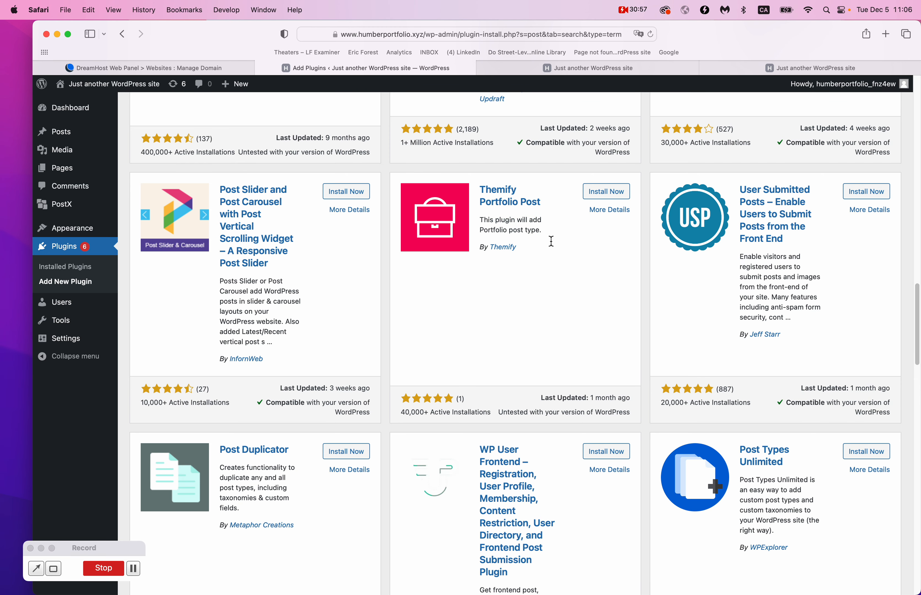
scroll(551, 241, "down", 10)
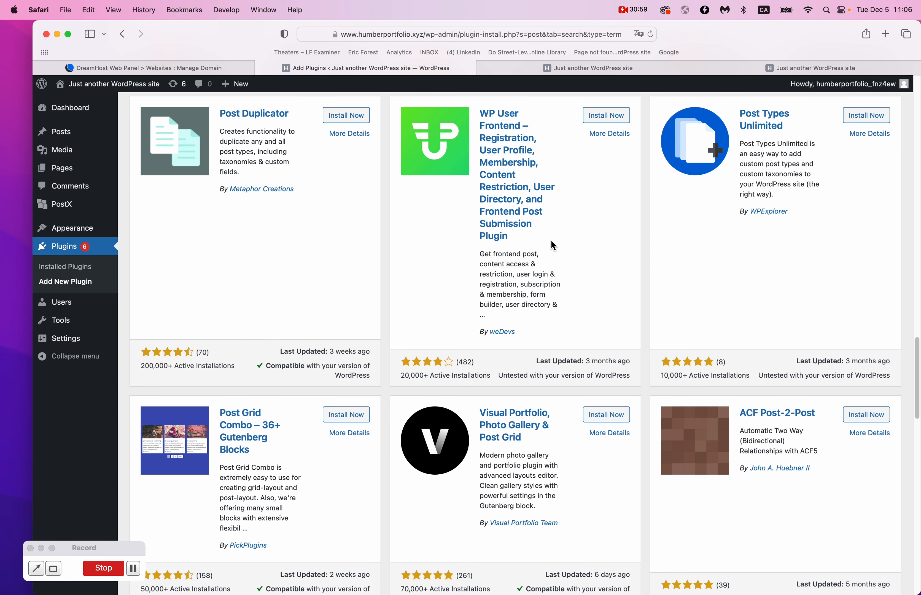
scroll(551, 241, "down", 4)
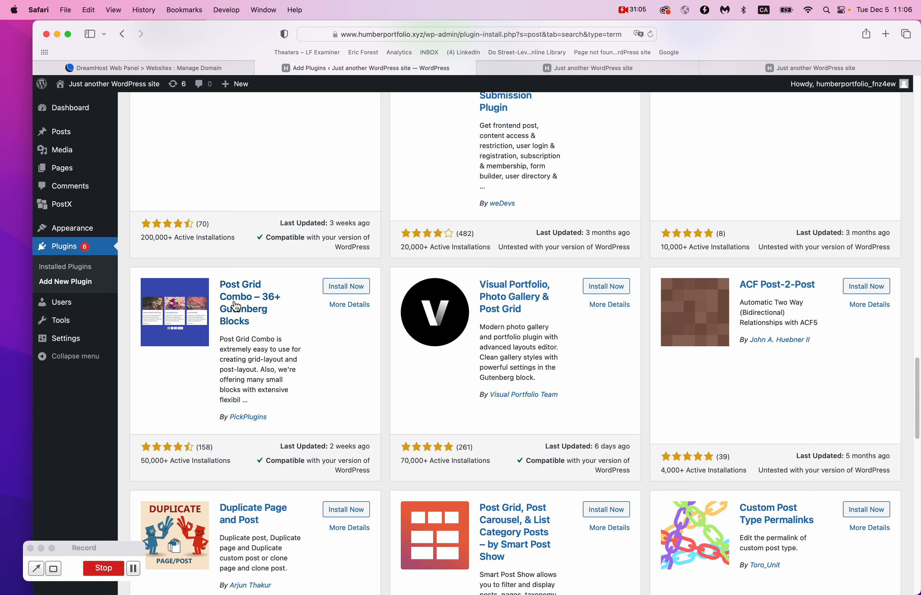
left_click(346, 294)
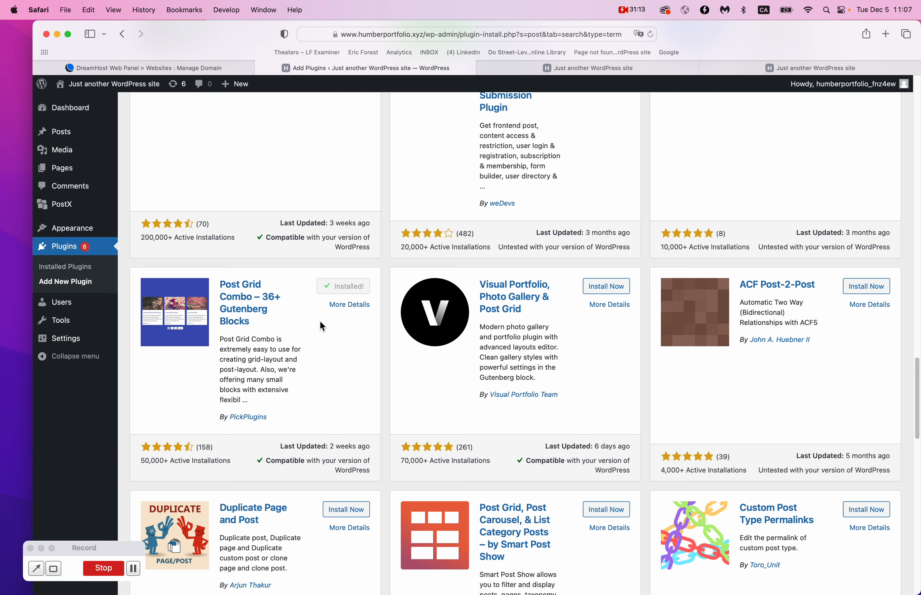
Activate Post Grid Combo and look through its All Post Grid, Saved Layouts and Saved Templates lists.
left_click(353, 288)
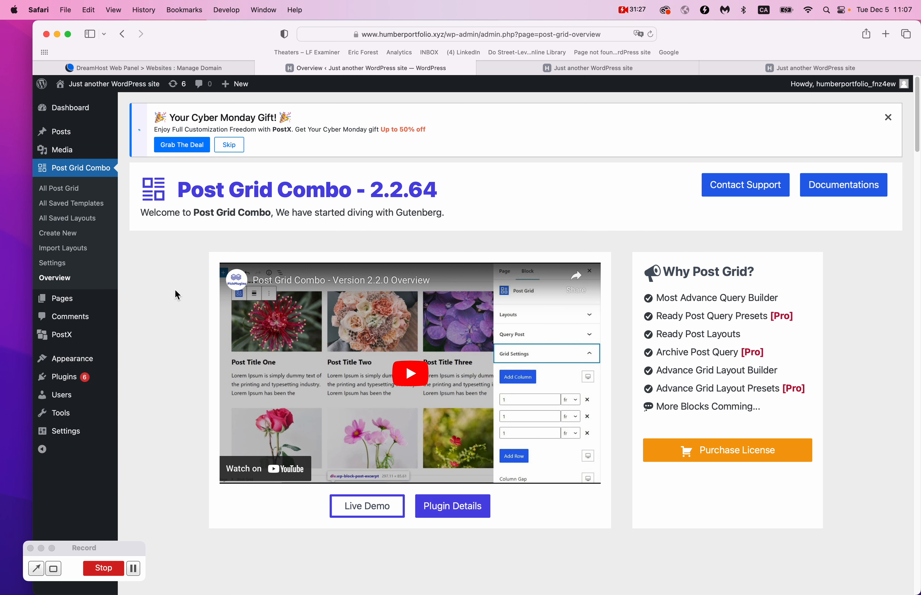
mouse_move(100, 302)
left_click(87, 191)
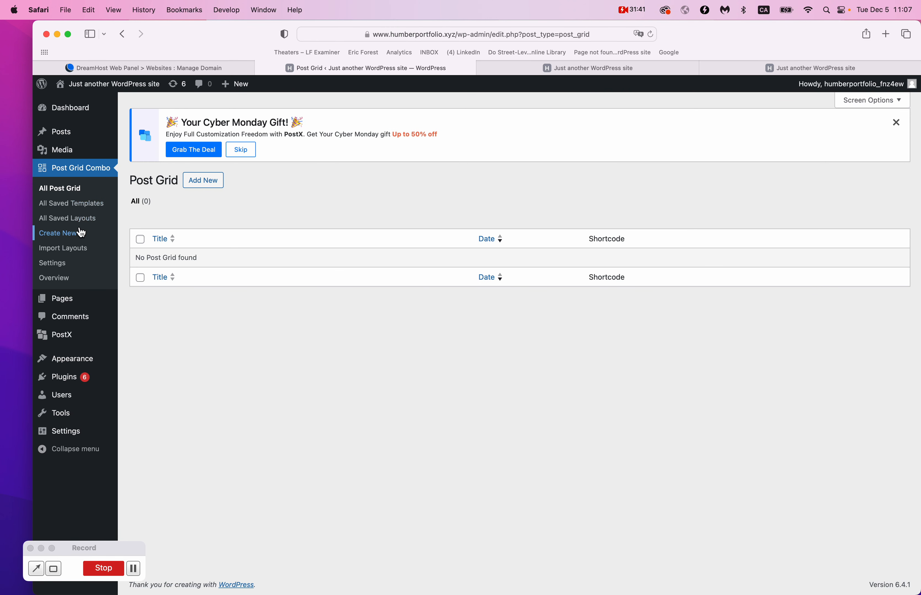
left_click(79, 219)
left_click(78, 209)
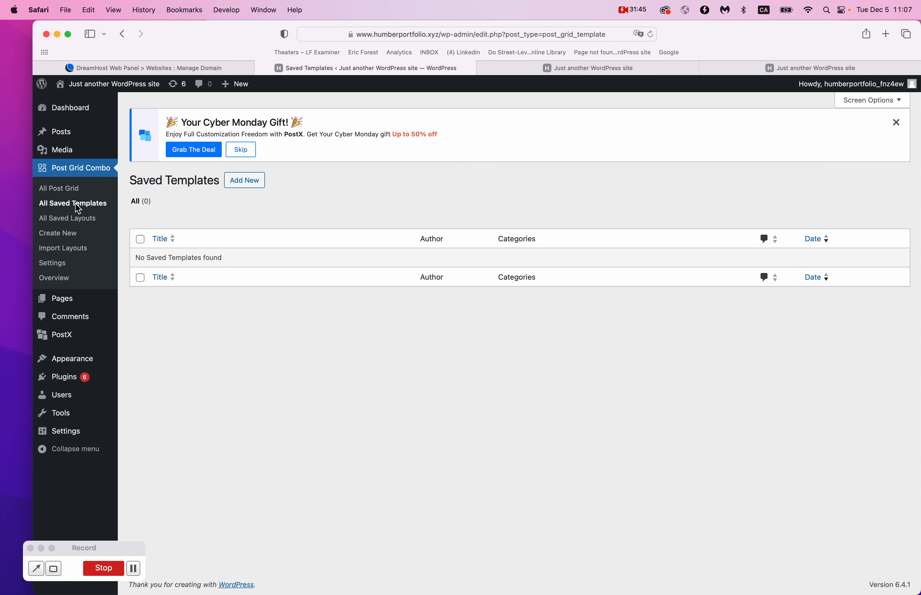
Start a new post grid with the Tiles view type, then return to the Dashboard.
left_click(67, 233)
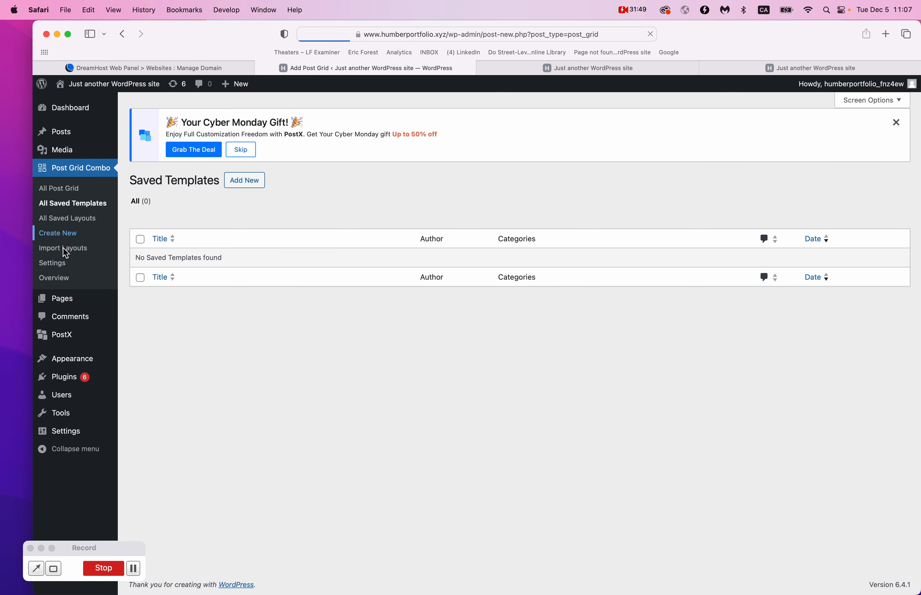
scroll(311, 363, "down", 3)
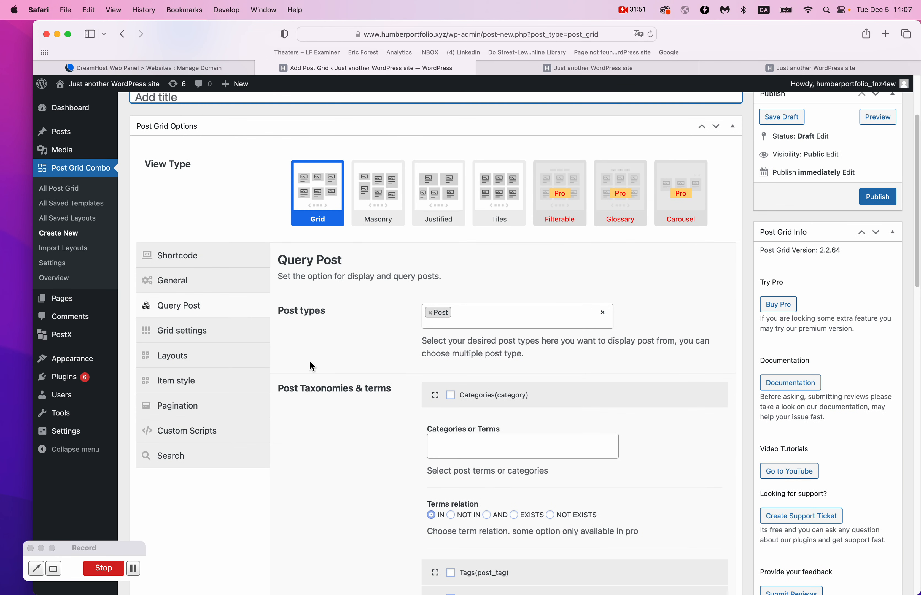
left_click(503, 195)
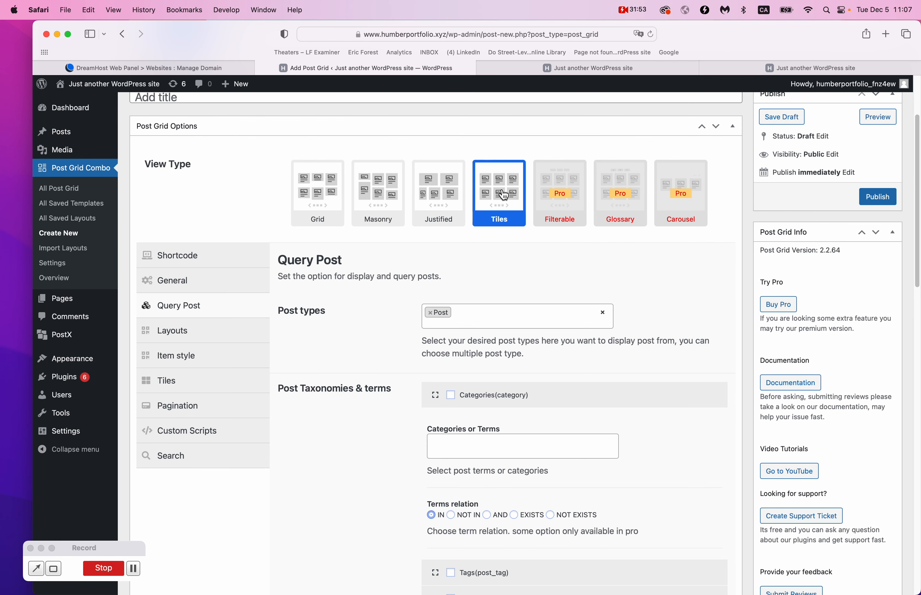
scroll(370, 359, "down", 5)
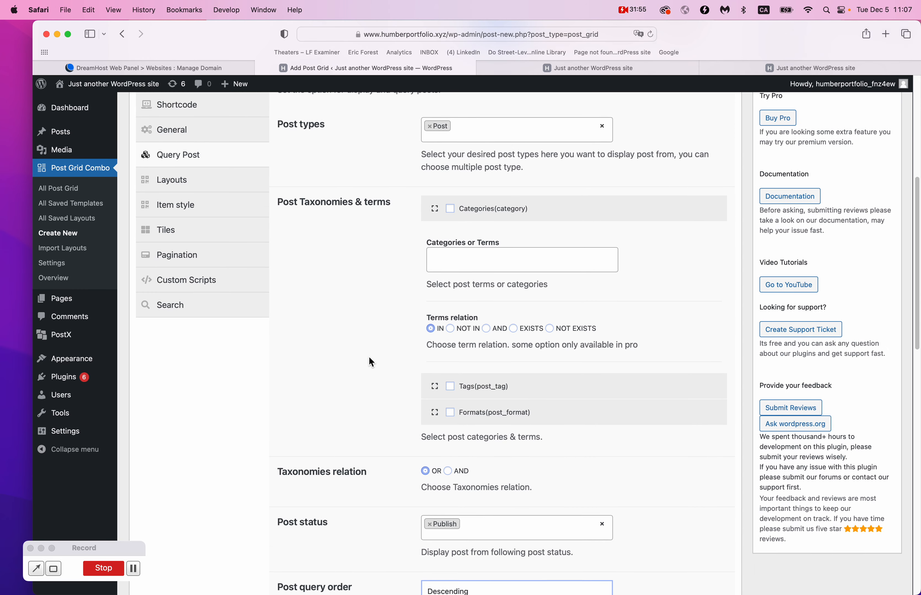
scroll(371, 362, "down", 9)
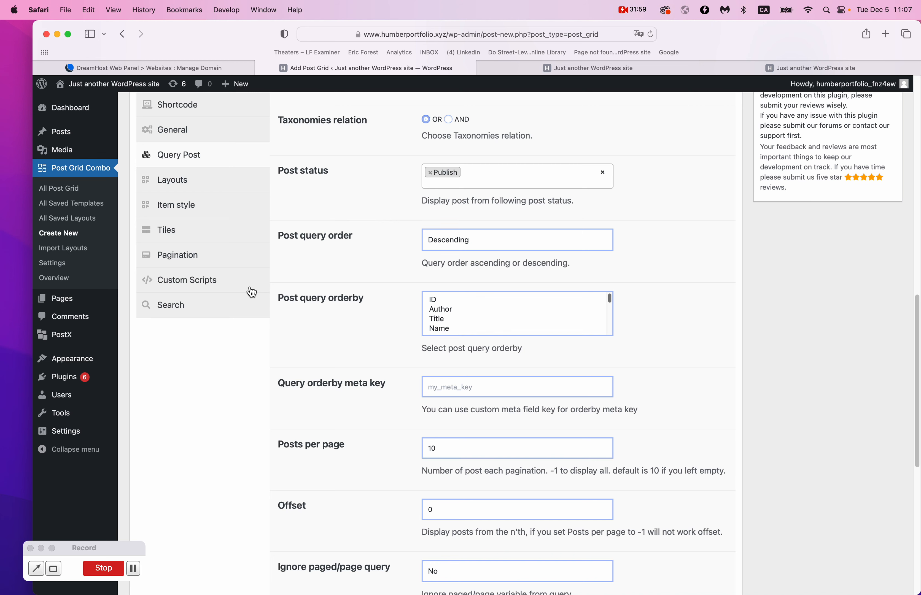
left_click(635, 11)
left_click(640, 40)
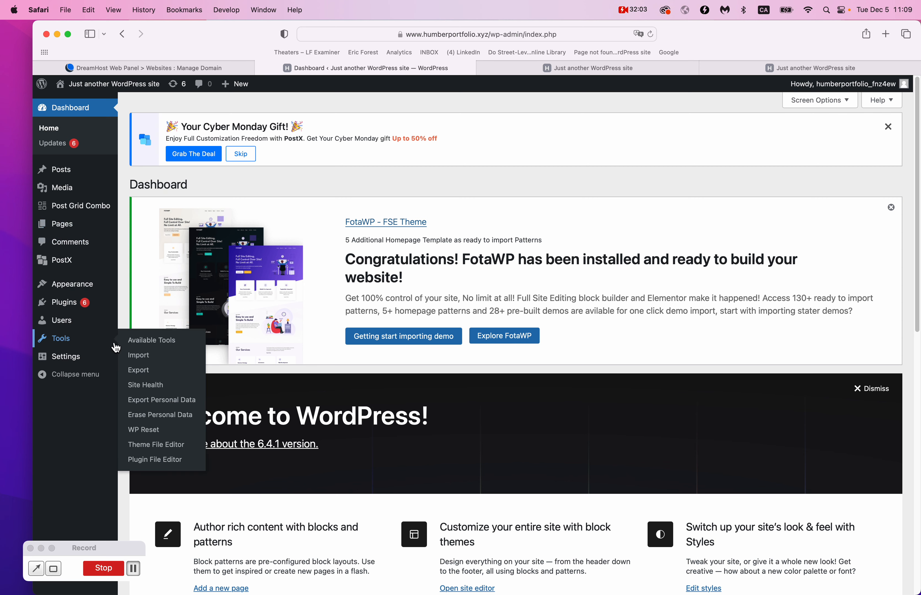
mouse_move(85, 290)
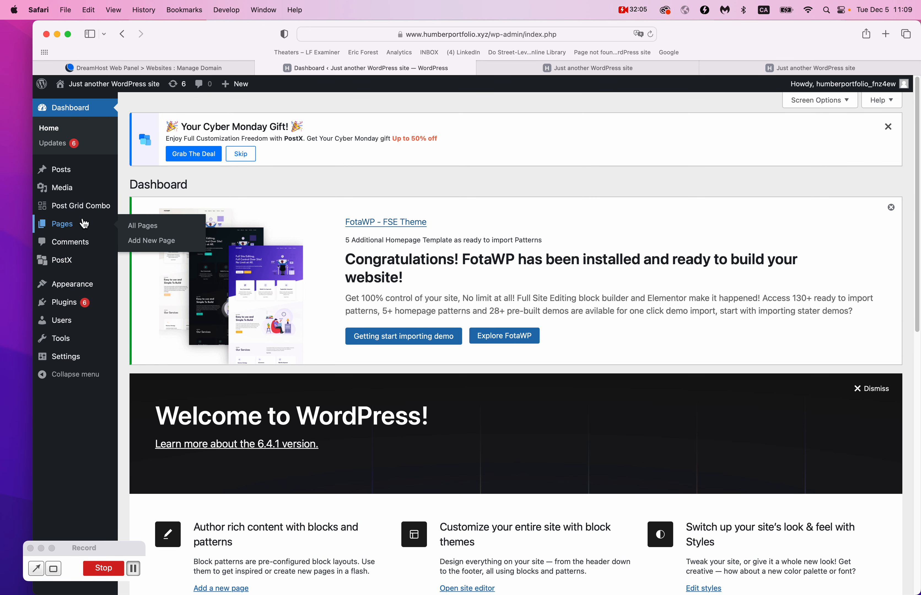
left_click(82, 208)
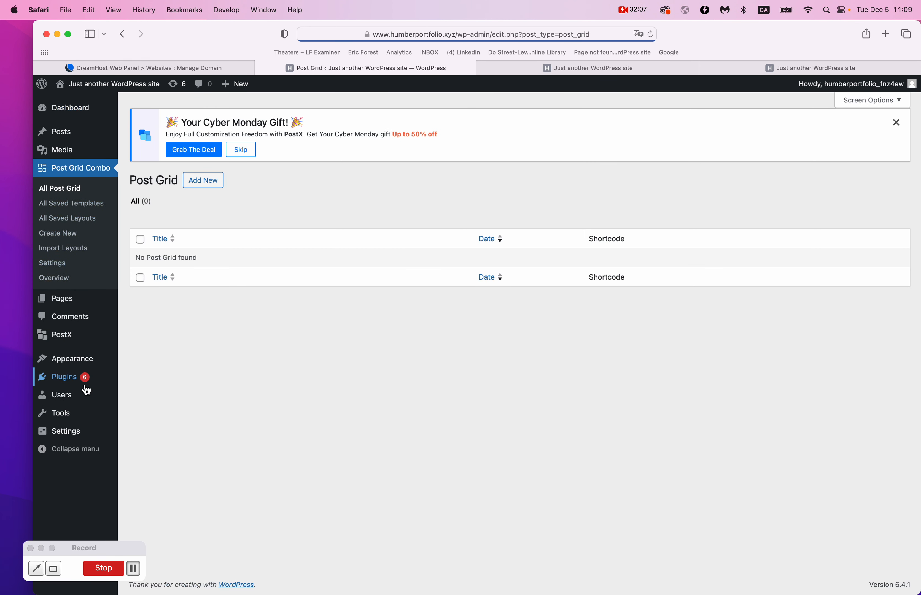
mouse_move(87, 390)
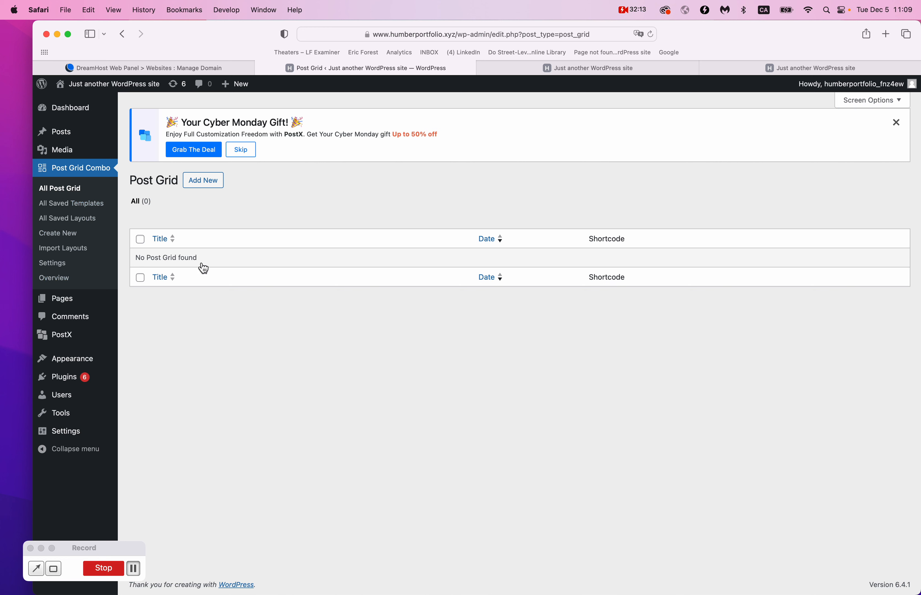
mouse_move(86, 370)
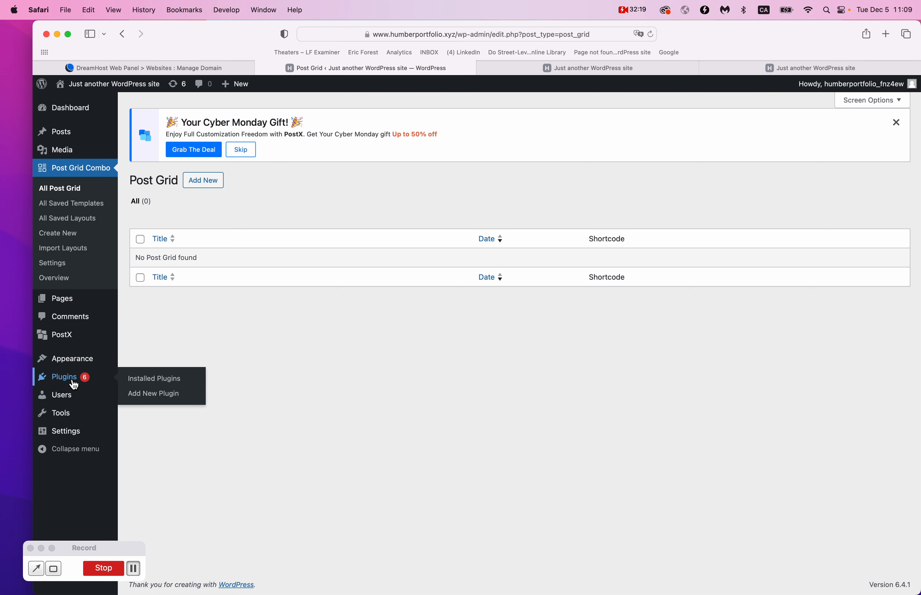
left_click(60, 382)
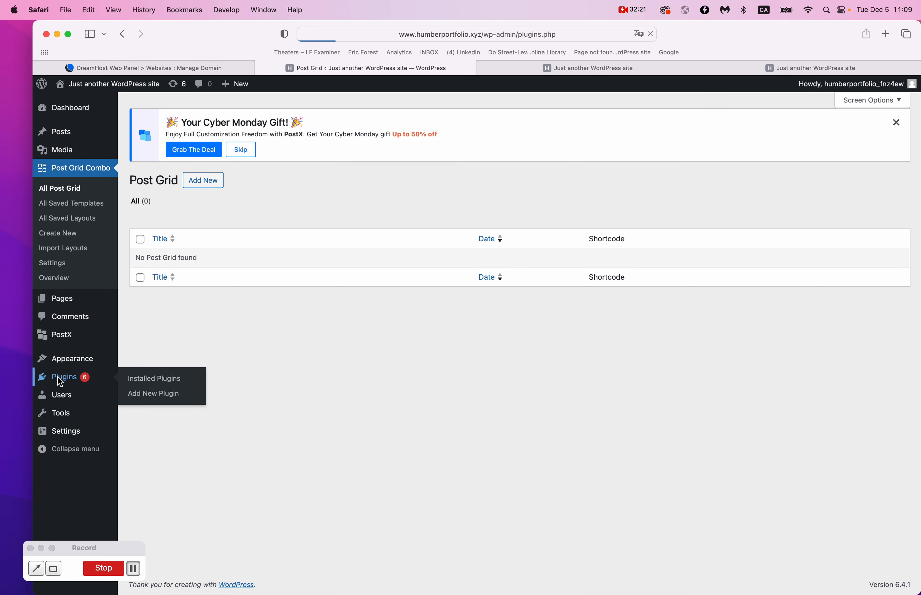
scroll(343, 373, "down", 6)
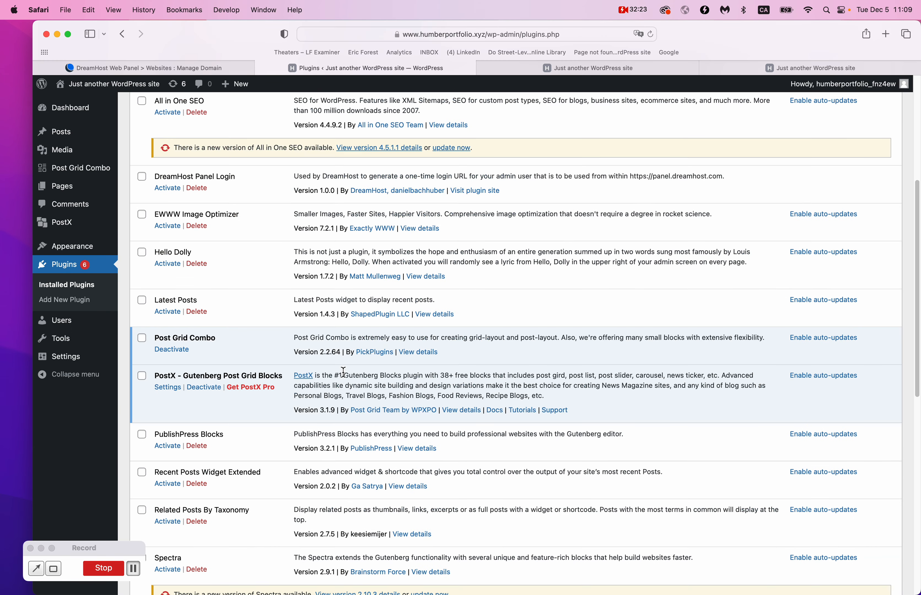
left_click(144, 340)
left_click(171, 350)
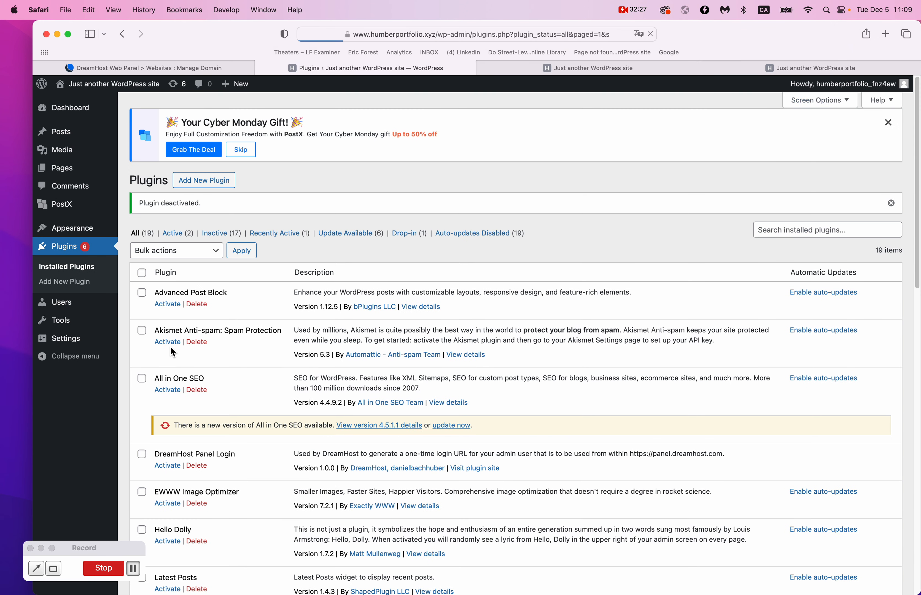
scroll(170, 347, "down", 7)
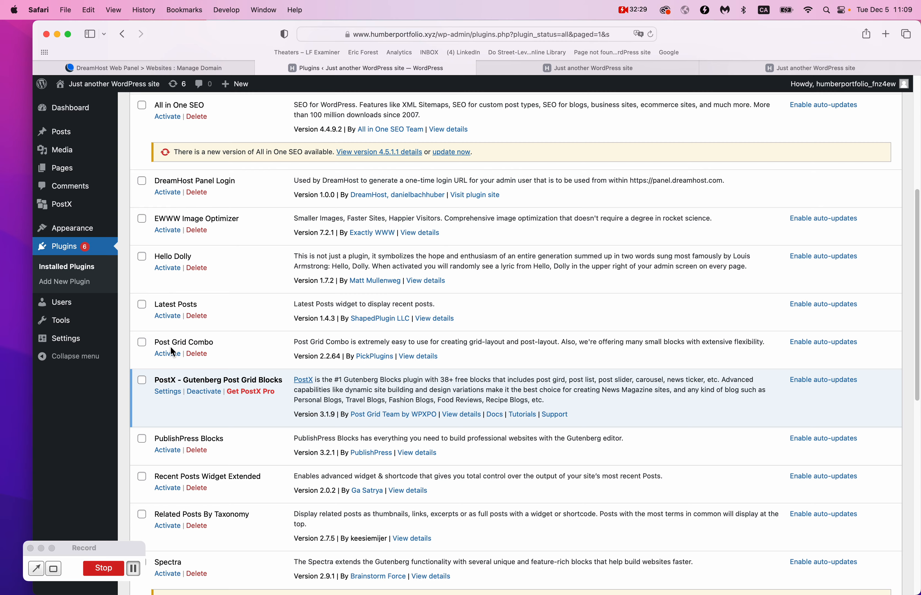
scroll(170, 346, "up", 7)
scroll(171, 346, "down", 7)
scroll(259, 385, "down", 1)
scroll(260, 386, "down", 2)
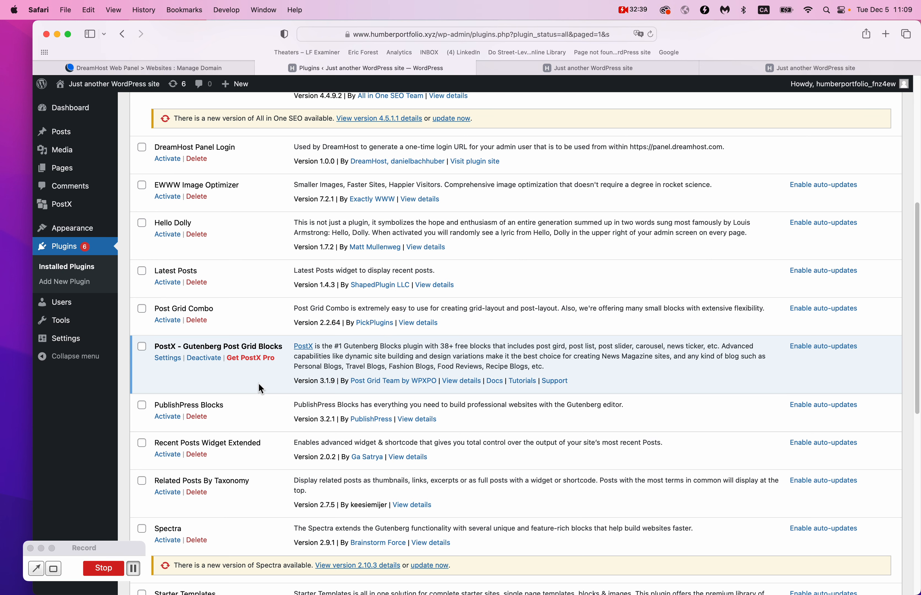
Scroll the live home page to inspect the Post Grid #5 tiles and Post Grid #4 gradient grids.
left_click(603, 70)
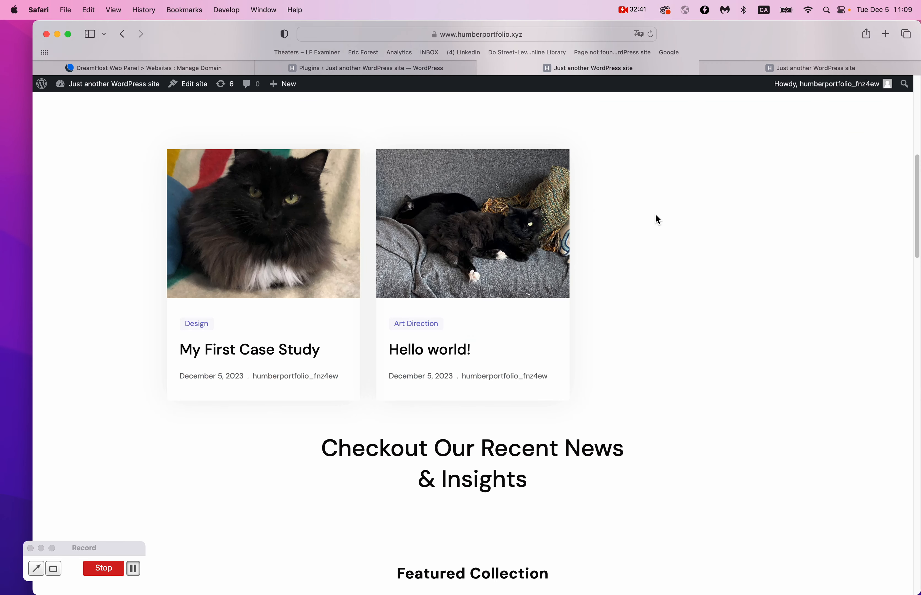
scroll(656, 214, "down", 6)
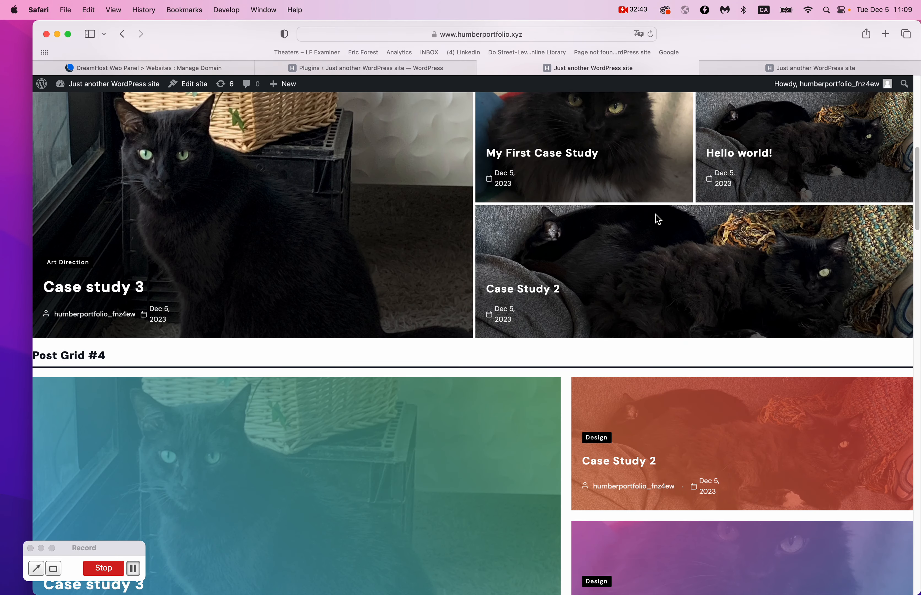
scroll(183, 267, "up", 2)
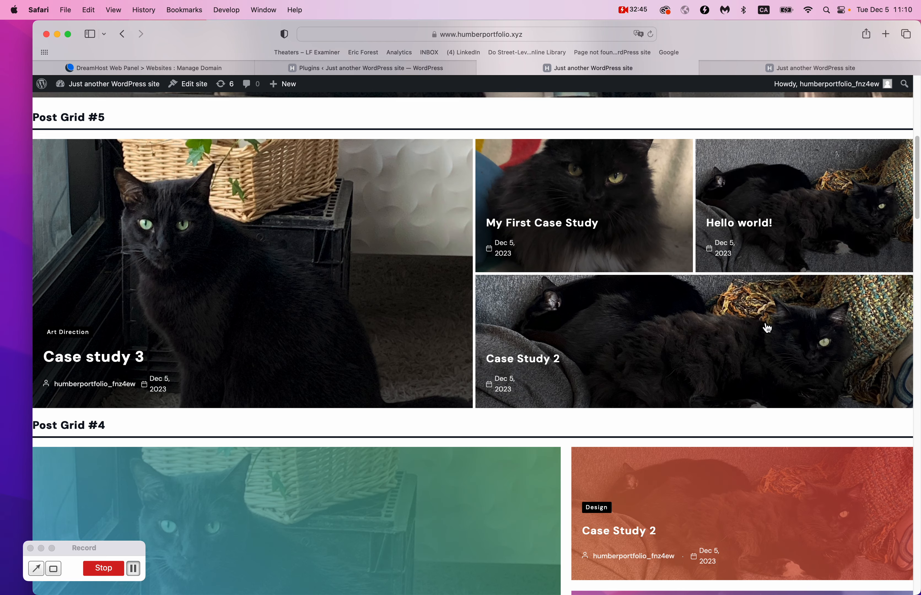
scroll(582, 352, "down", 10)
scroll(487, 232, "up", 3)
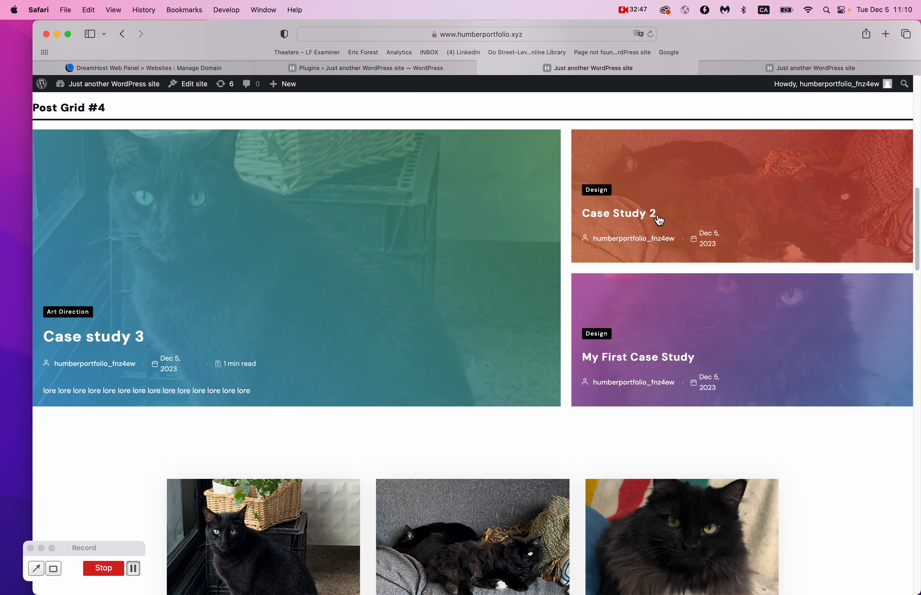
scroll(537, 366, "down", 7)
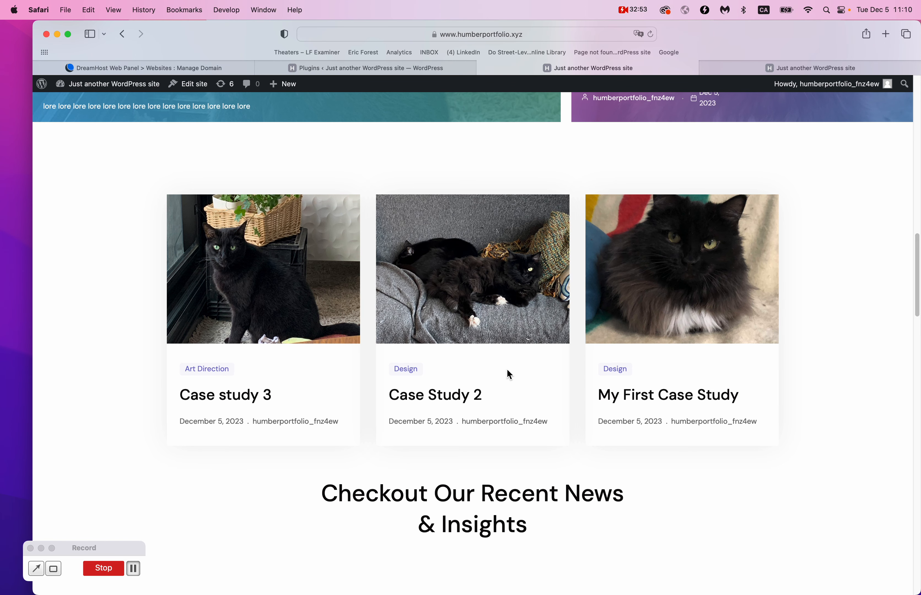
scroll(506, 370, "up", 5)
scroll(506, 369, "down", 5)
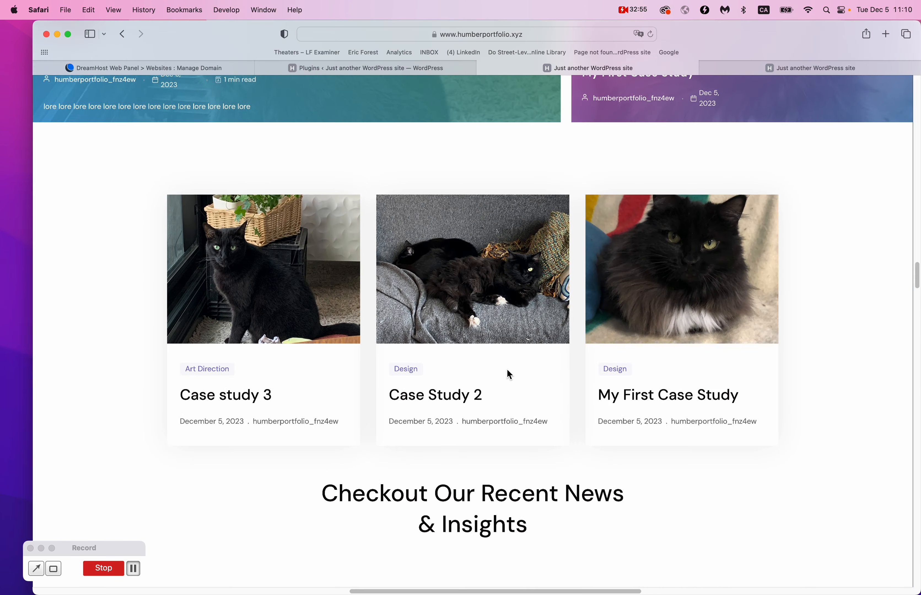
scroll(507, 371, "up", 10)
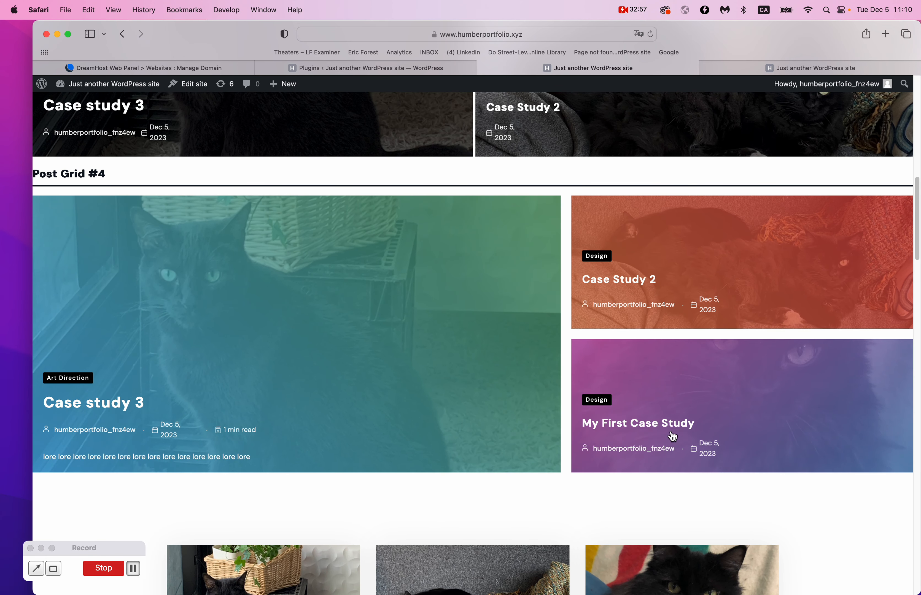
scroll(670, 436, "up", 7)
scroll(440, 357, "down", 10)
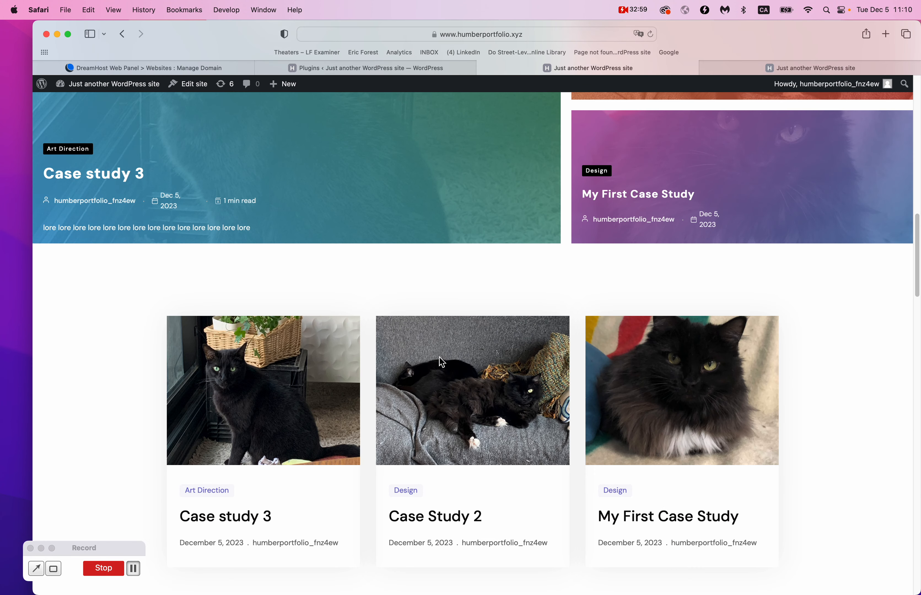
scroll(441, 362, "down", 2)
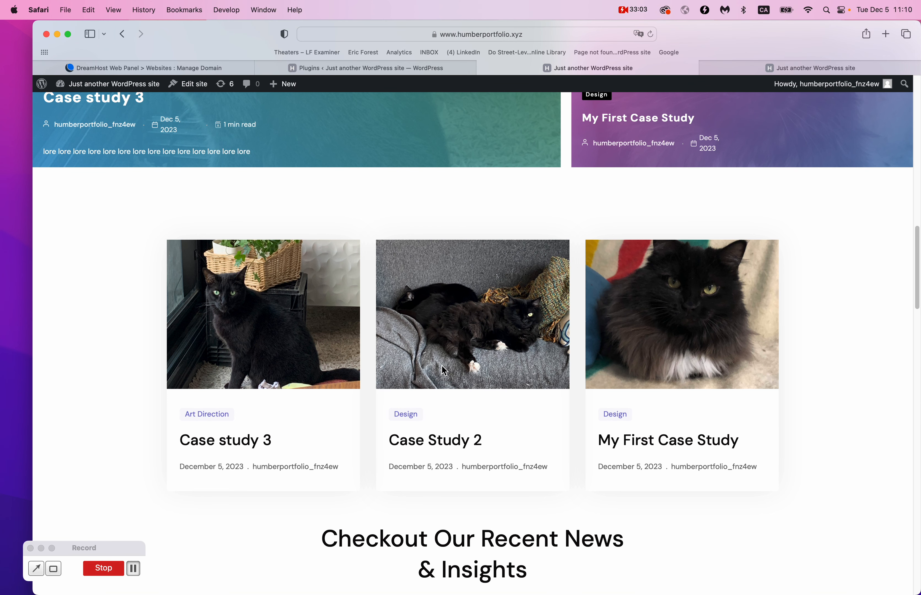
scroll(315, 449, "down", 2)
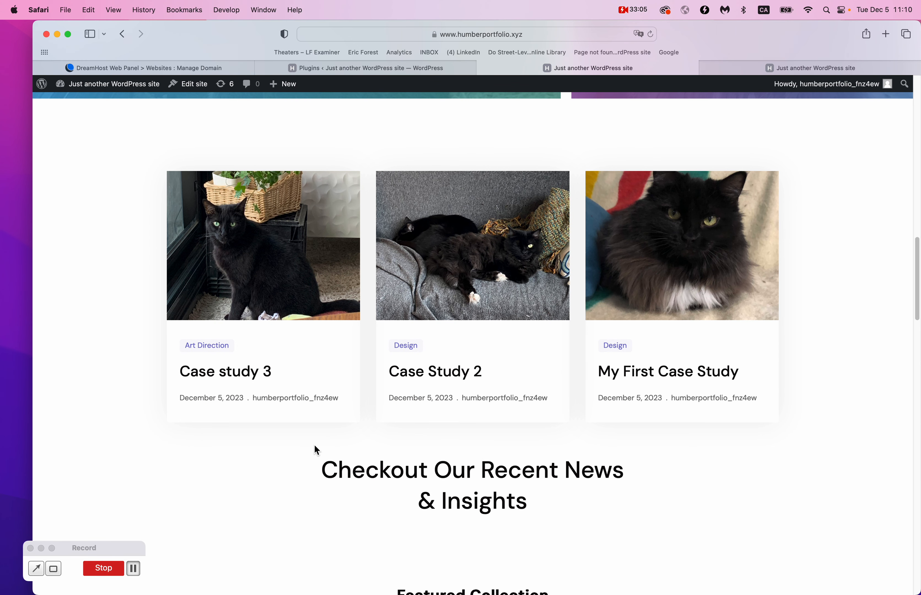
scroll(315, 445, "down", 10)
scroll(315, 446, "down", 20)
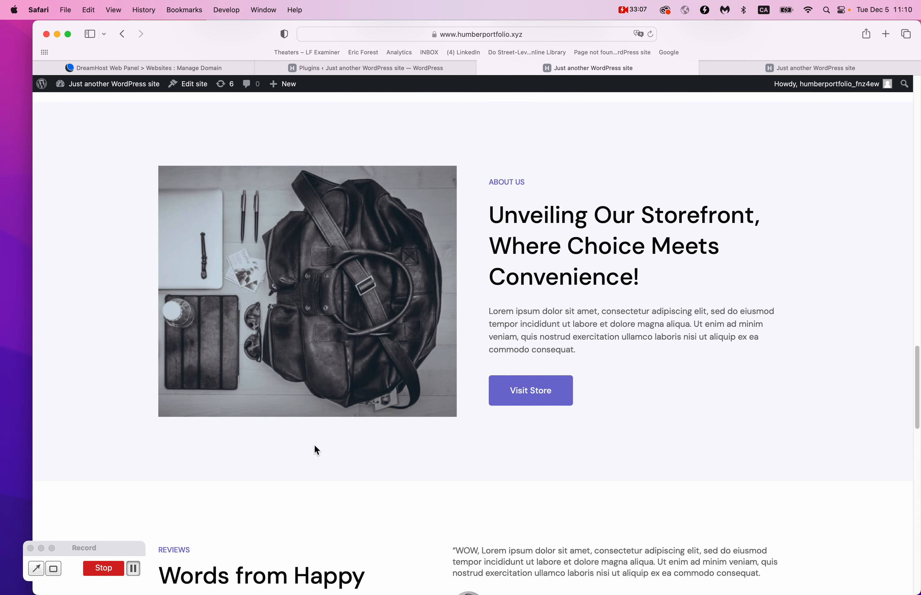
scroll(317, 449, "down", 5)
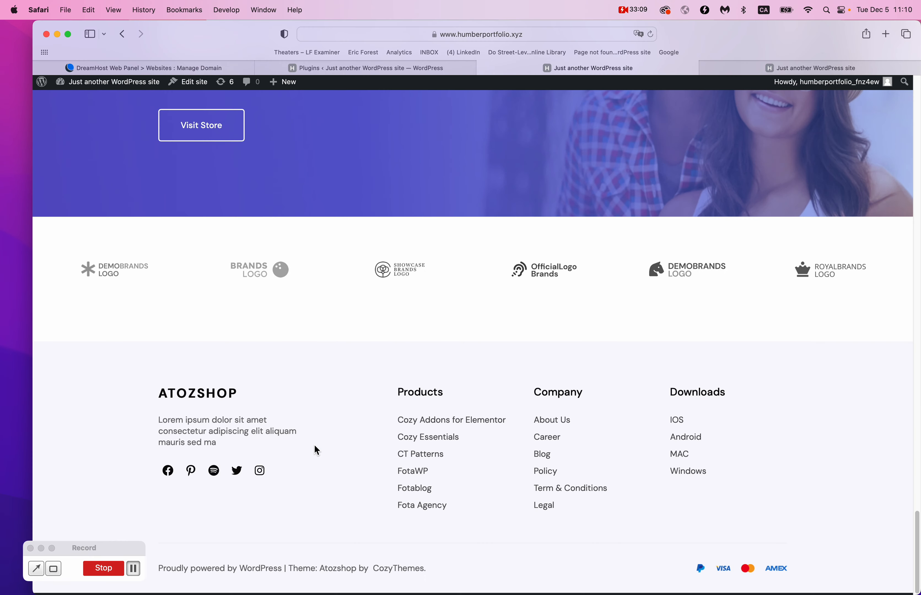
scroll(317, 449, "up", 20)
scroll(315, 446, "up", 18)
scroll(315, 446, "down", 20)
scroll(314, 445, "up", 8)
scroll(315, 450, "down", 8)
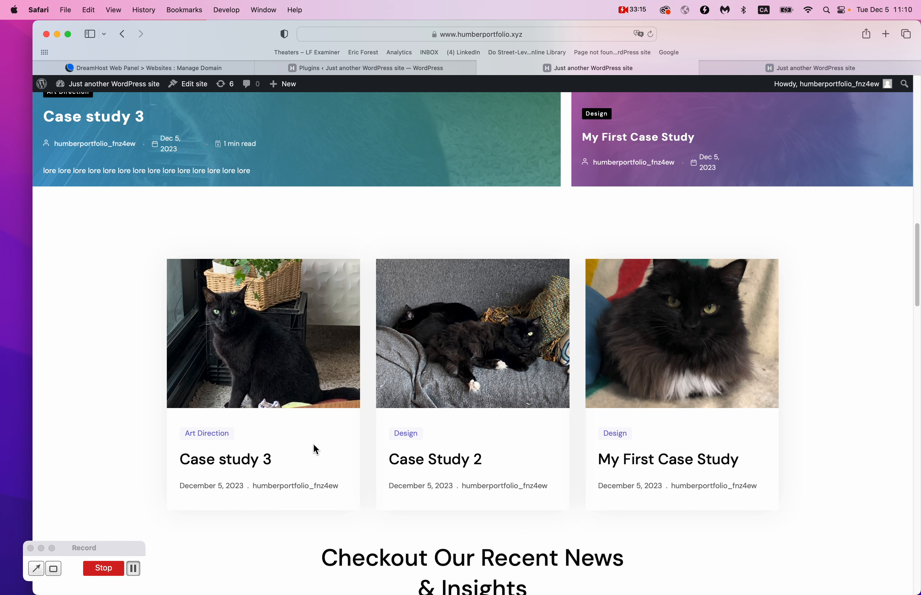
scroll(316, 449, "up", 7)
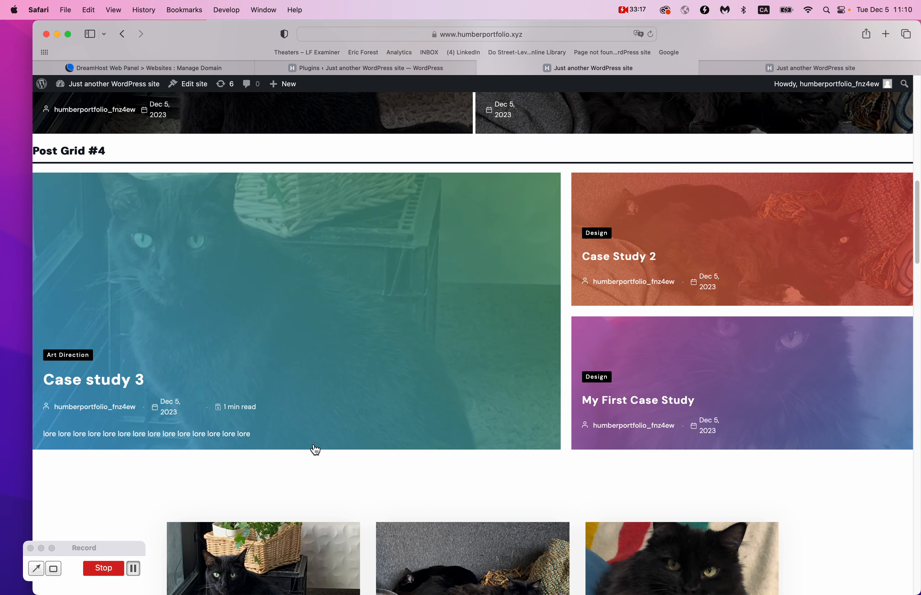
scroll(316, 450, "down", 7)
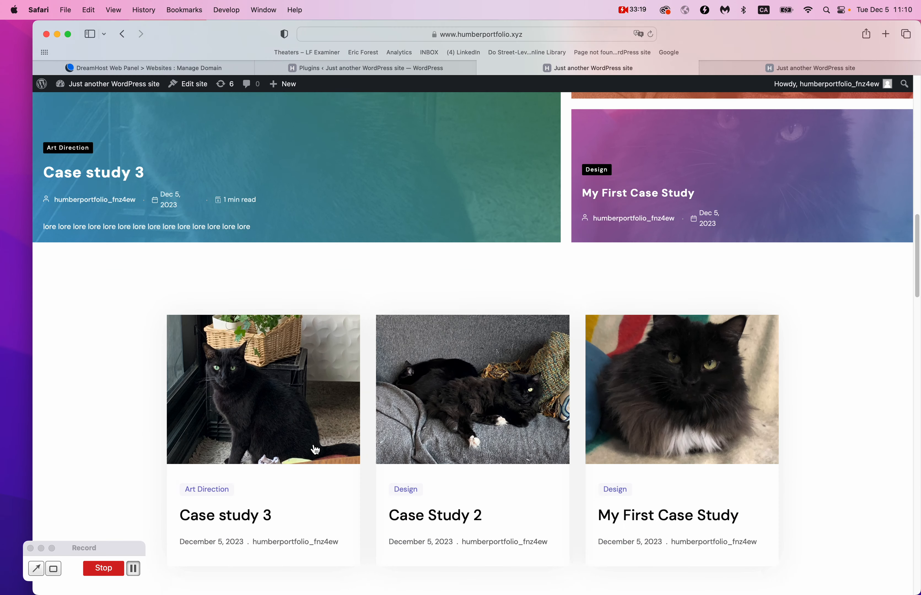
scroll(315, 450, "up", 10)
scroll(316, 450, "down", 9)
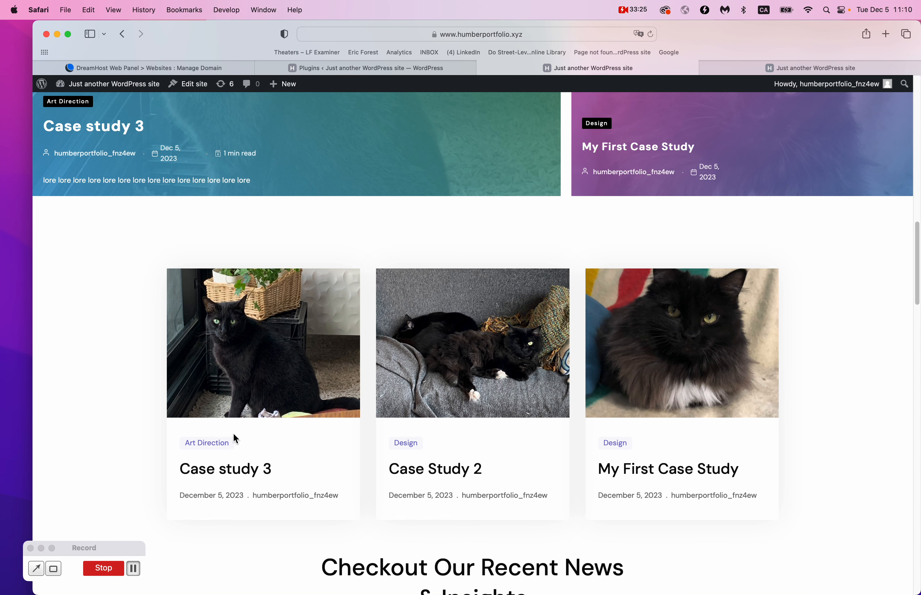
scroll(220, 455, "up", 5, "ctrl")
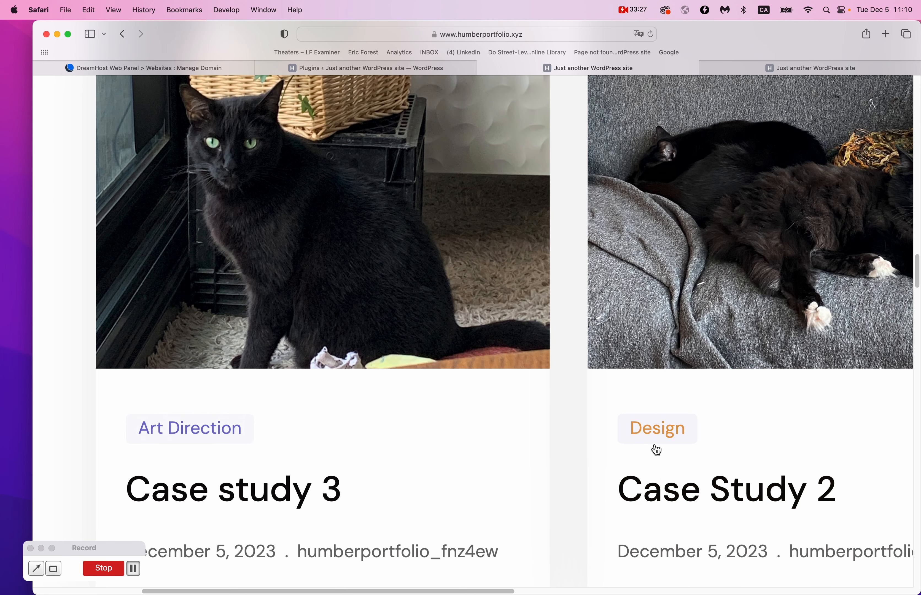
scroll(656, 450, "down", 5, "ctrl")
scroll(654, 448, "up", 3)
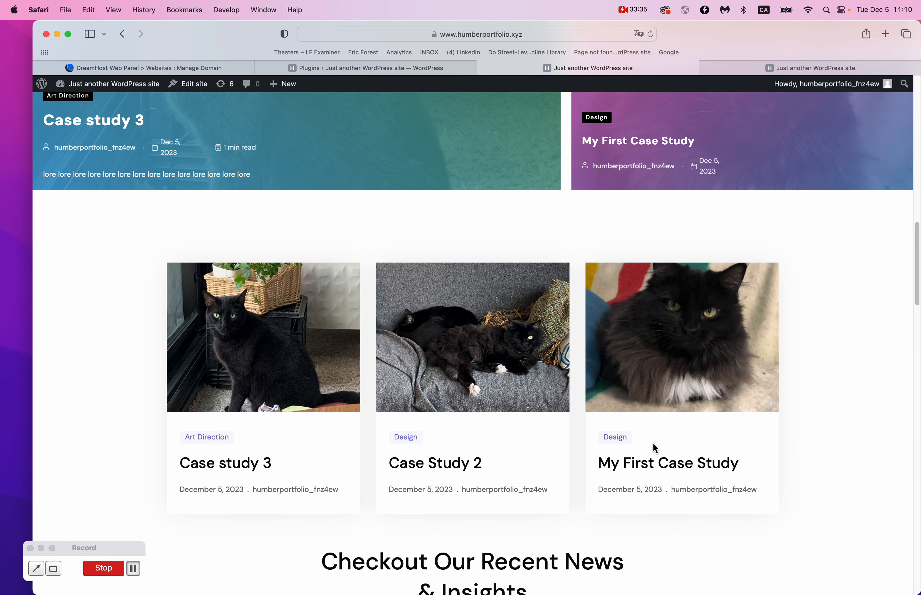
scroll(652, 448, "up", 10)
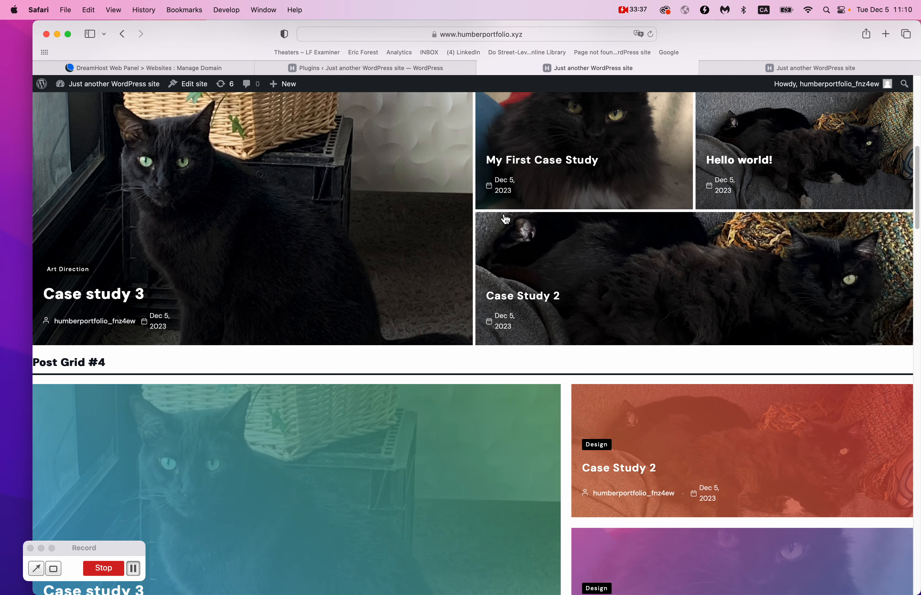
scroll(663, 217, "up", 1)
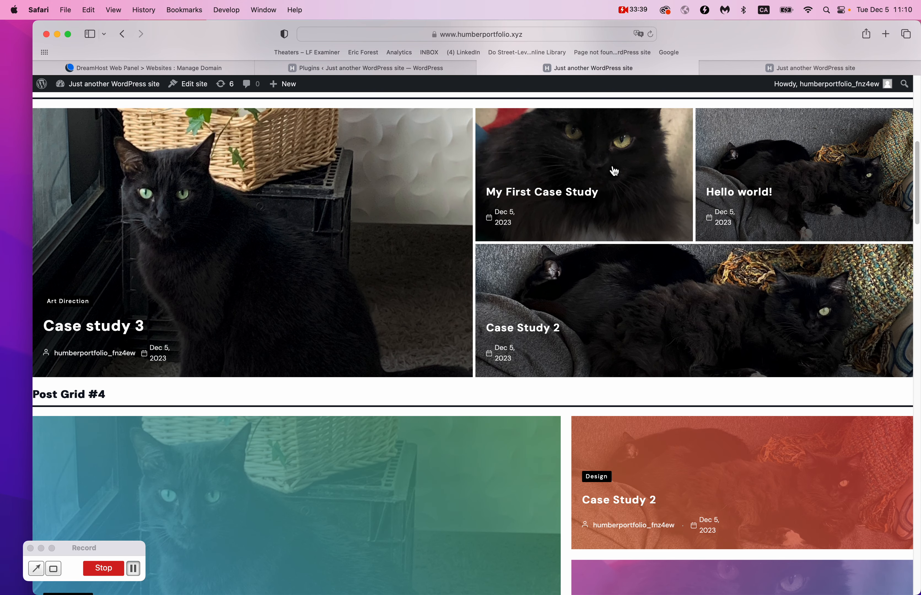
left_click(614, 170)
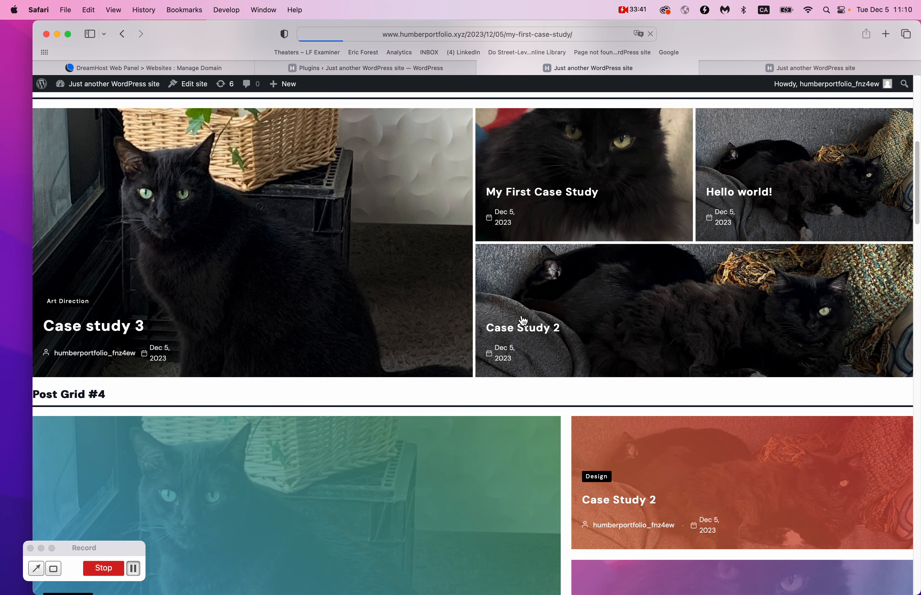
scroll(522, 320, "down", 10)
scroll(522, 319, "up", 15)
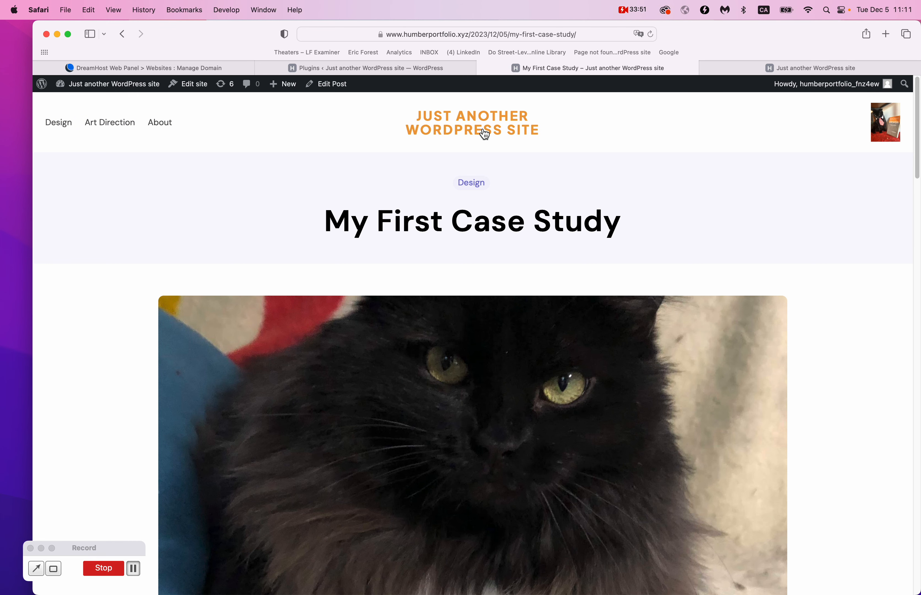
left_click(484, 134)
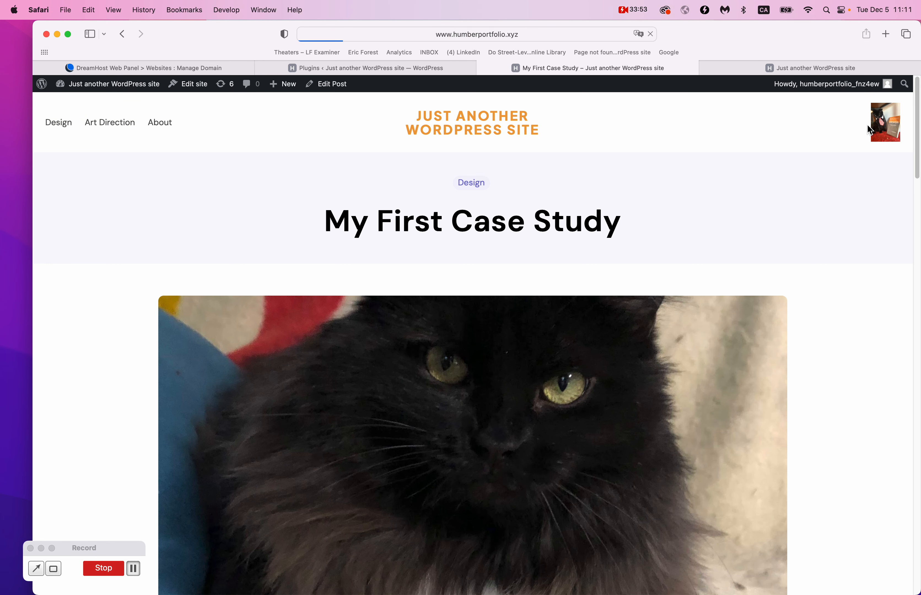
scroll(528, 474, "down", 5)
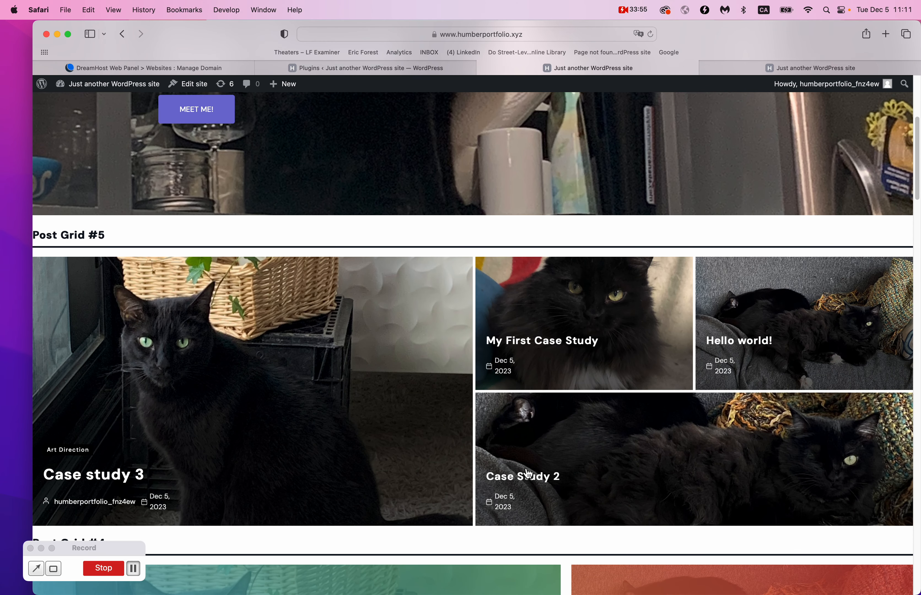
scroll(528, 474, "down", 10)
scroll(482, 211, "up", 2)
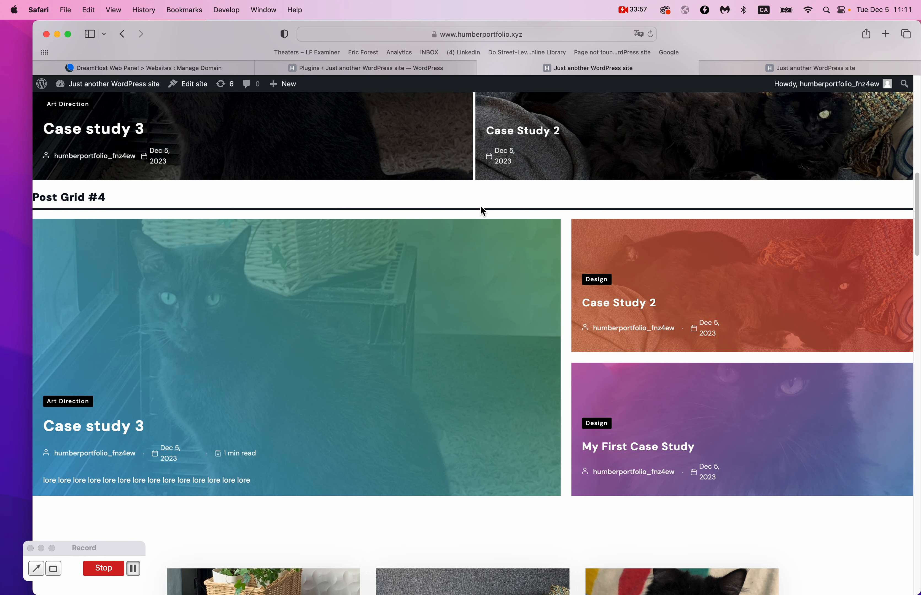
left_click(647, 5)
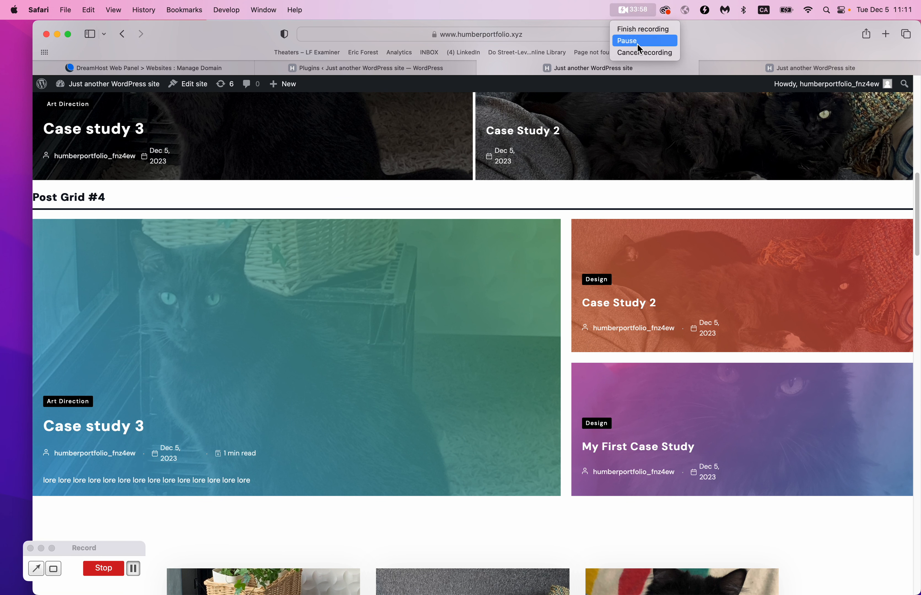